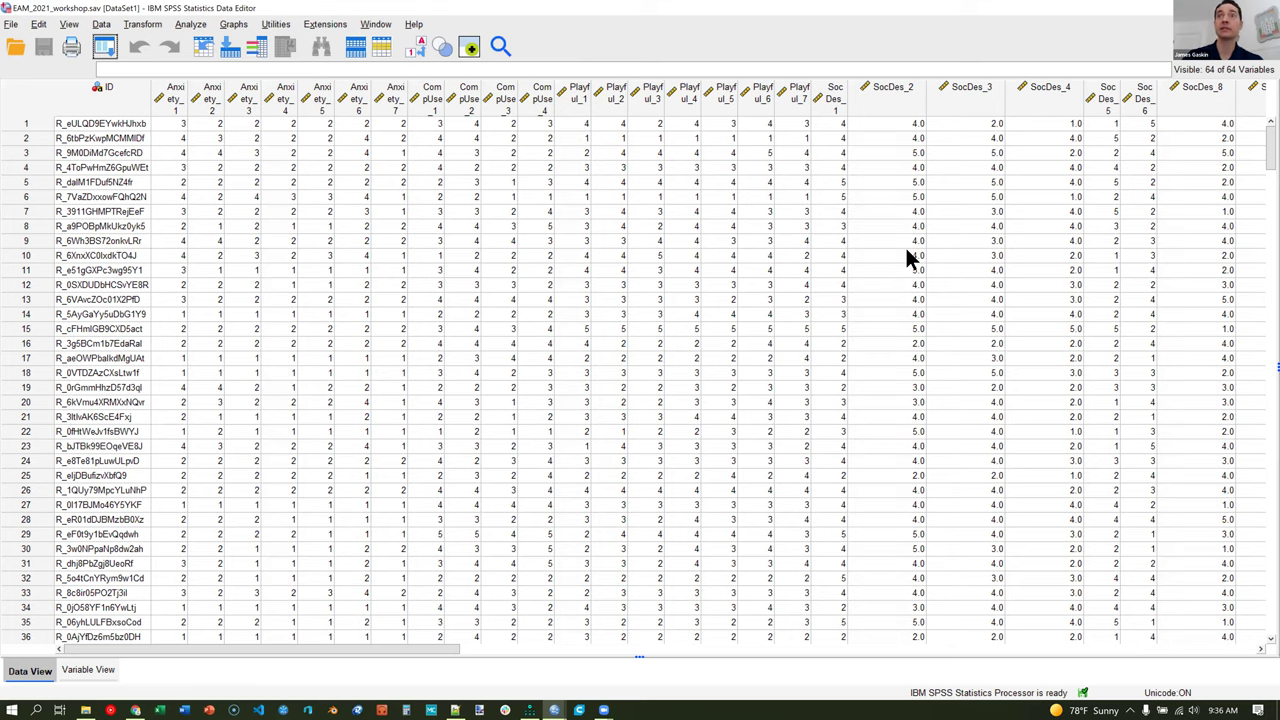
# Look through the response rows of the survey data set.
pyautogui.hotkey('alt', 'Tab')
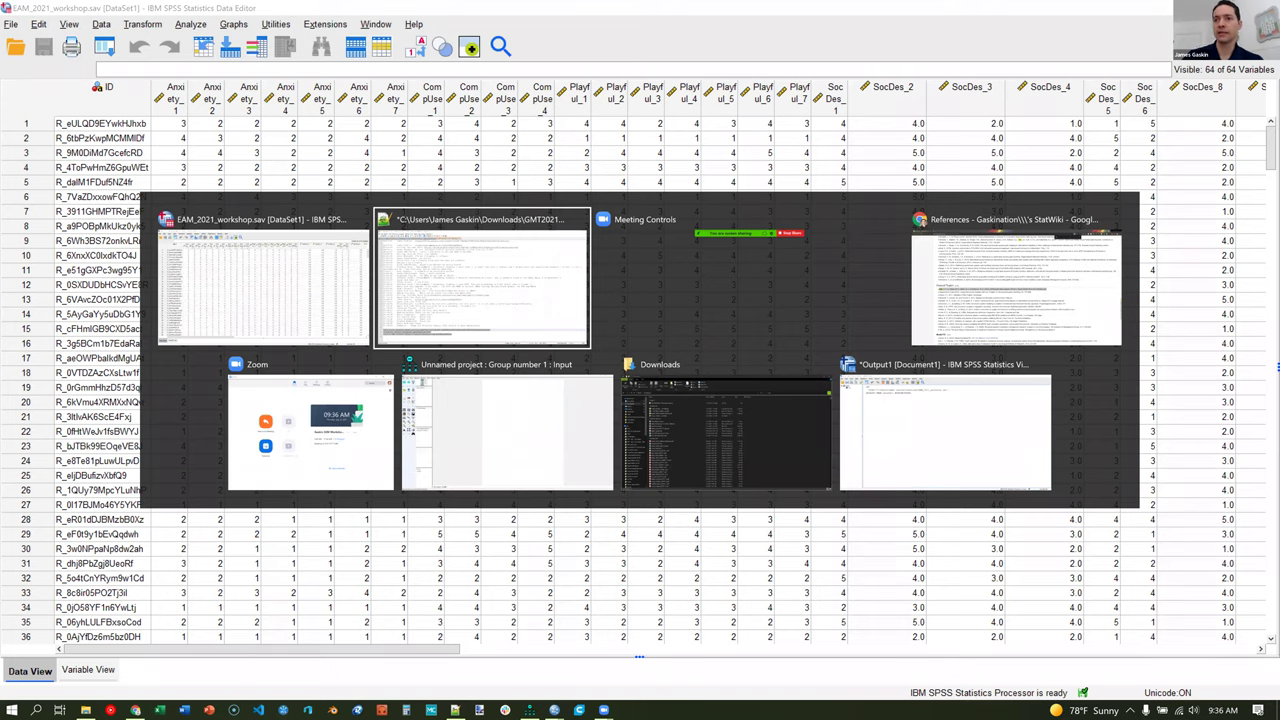
pyautogui.press('Escape')
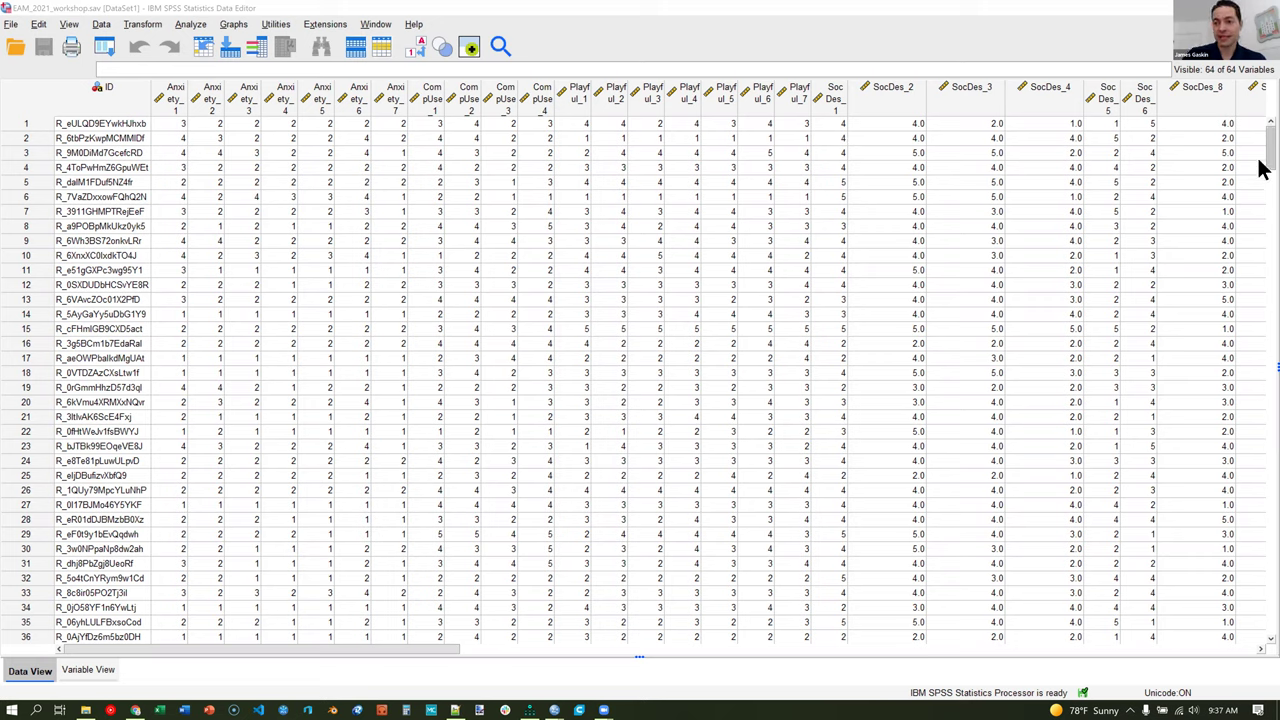
pyautogui.scroll(-1, 1262, 270)
pyautogui.scroll(-13, 1251, 457)
pyautogui.scroll(-20, 1262, 160)
pyautogui.scroll(-20, 1262, 155)
pyautogui.scroll(20, 1262, 148)
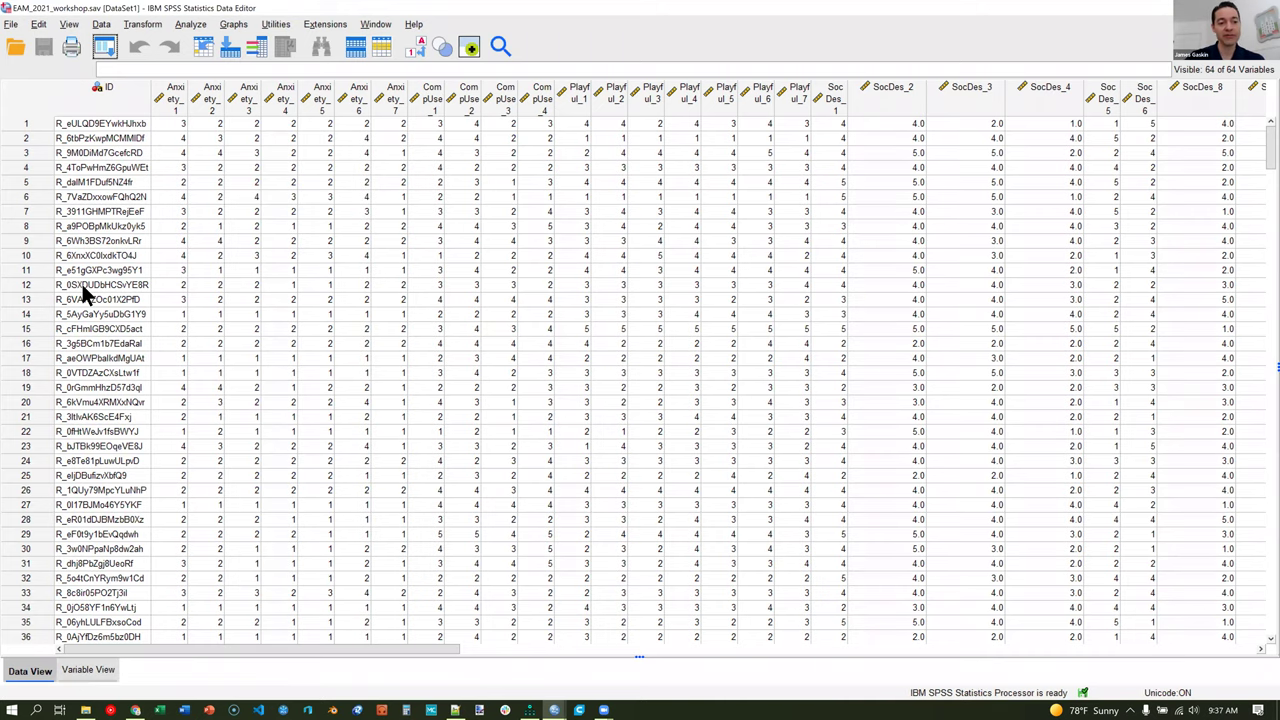
# Show the variable definitions and widen the Label column enough to read the full item wordings.
pyautogui.hotkey('ctrl', 't')
pyautogui.scroll(-2, 123, 316)
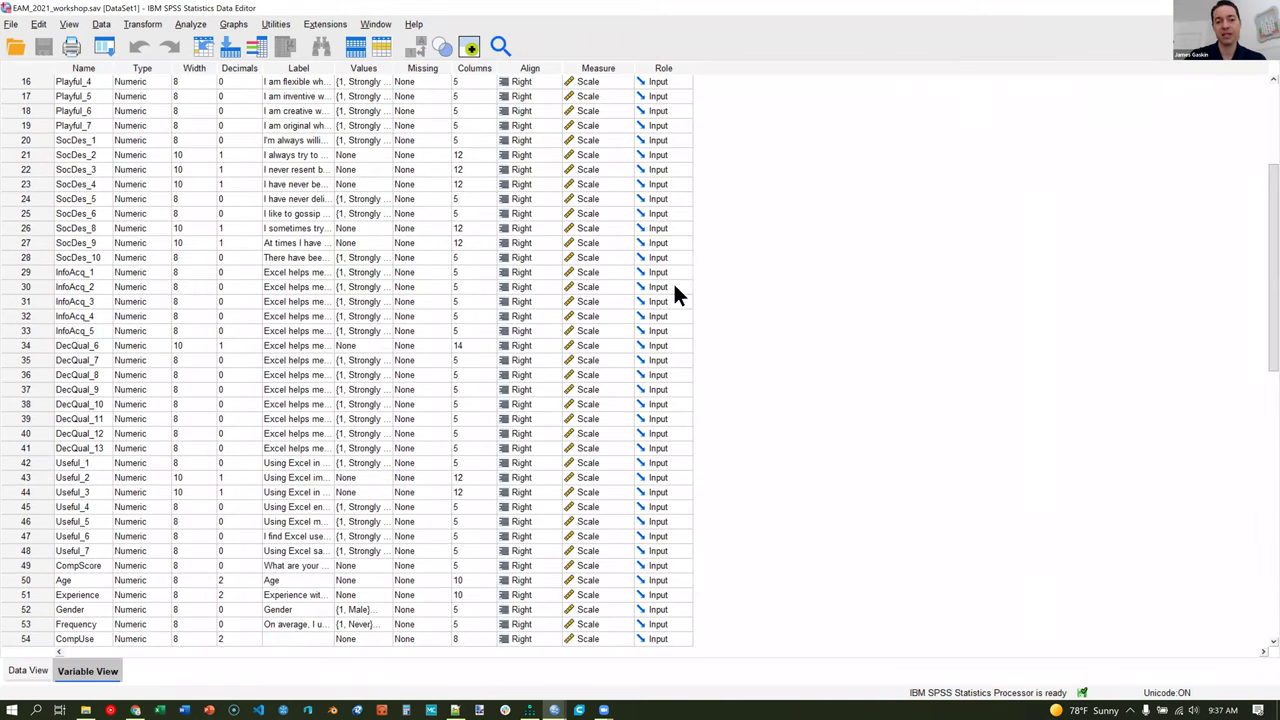
pyautogui.scroll(5, 329, 60)
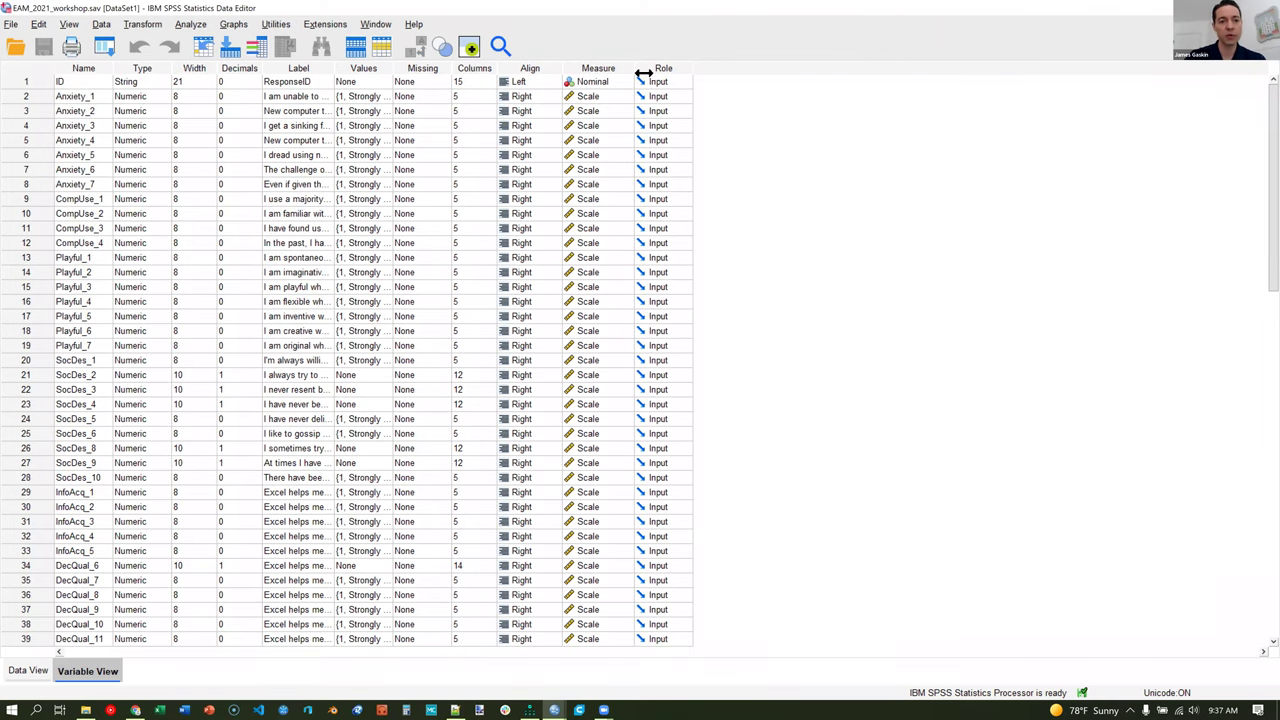
pyautogui.moveTo(334, 68); pyautogui.dragTo(412, 68)
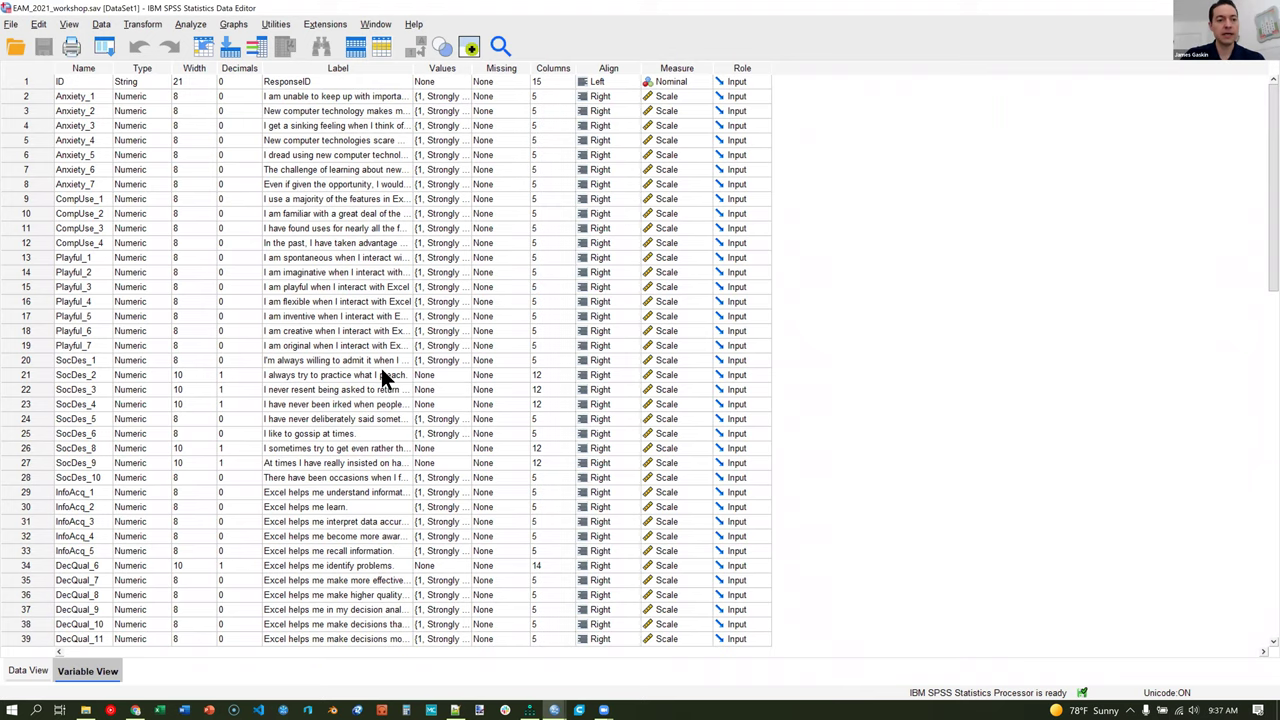
pyautogui.click(28, 671)
pyautogui.click(100, 669)
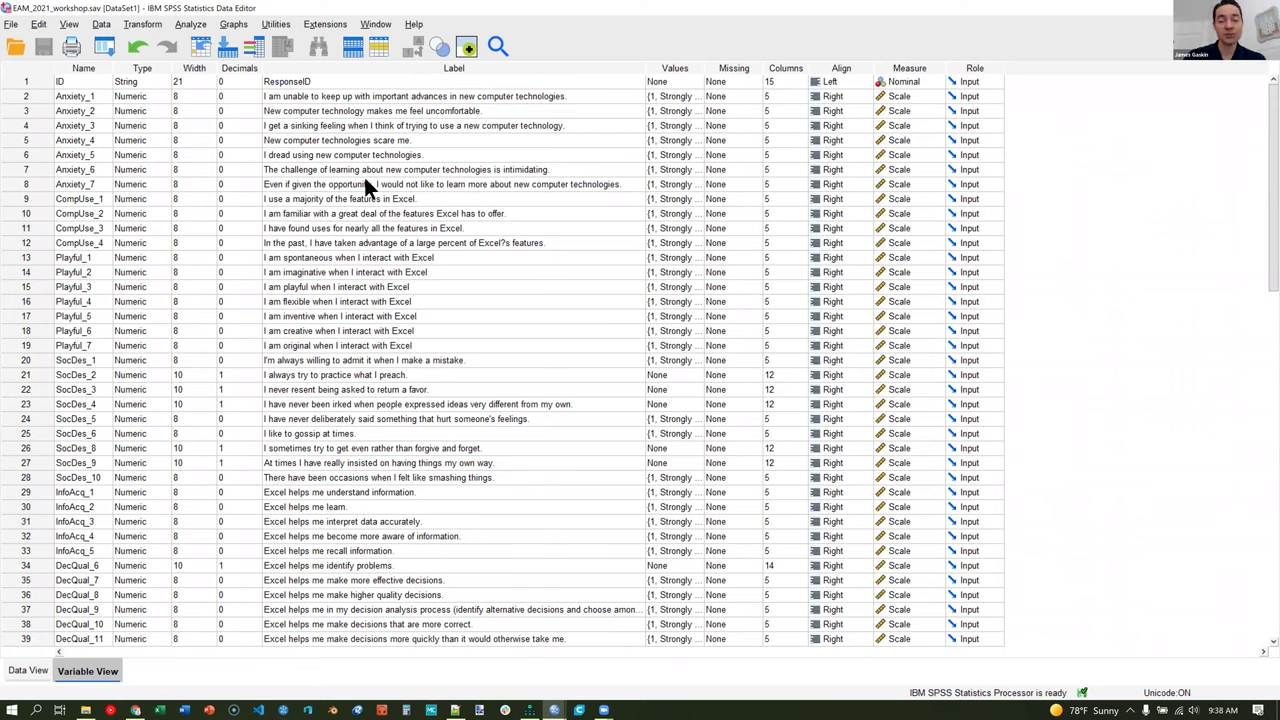
# Highlight the names of the anxiety items, Anxiety_1 through Anxiety_7, in the variable list.
pyautogui.press('Down')
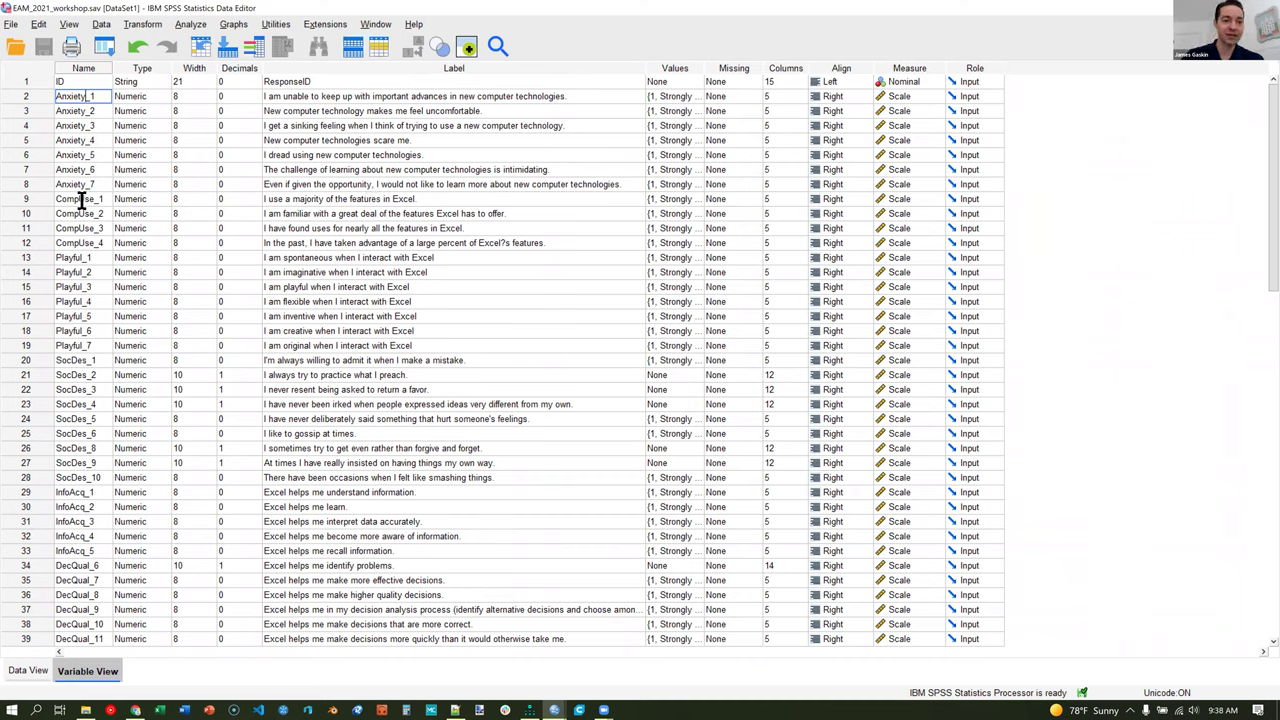
pyautogui.hotkey('shift', 'Down')
pyautogui.hotkey('shift', 'Down')
pyautogui.hotkey('shift', 'Down')
pyautogui.hotkey('shift', 'Down')
pyautogui.hotkey('shift', 'Down')
pyautogui.hotkey('shift', 'Down')
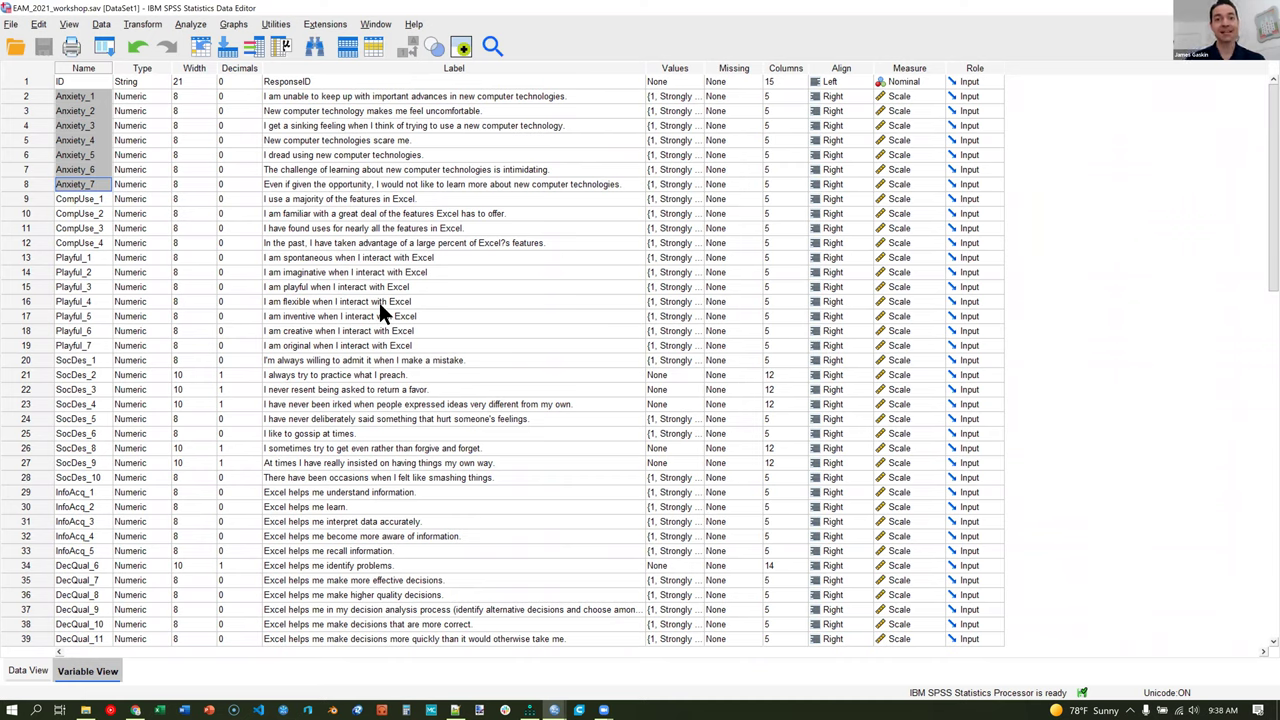
# Highlight the computer-use item names from CompUse_1 down to Playful_1.
pyautogui.press('Down')
pyautogui.hotkey('shift', 'Down')
pyautogui.hotkey('shift', 'Down')
pyautogui.hotkey('shift', 'Down')
pyautogui.hotkey('shift', 'Down')
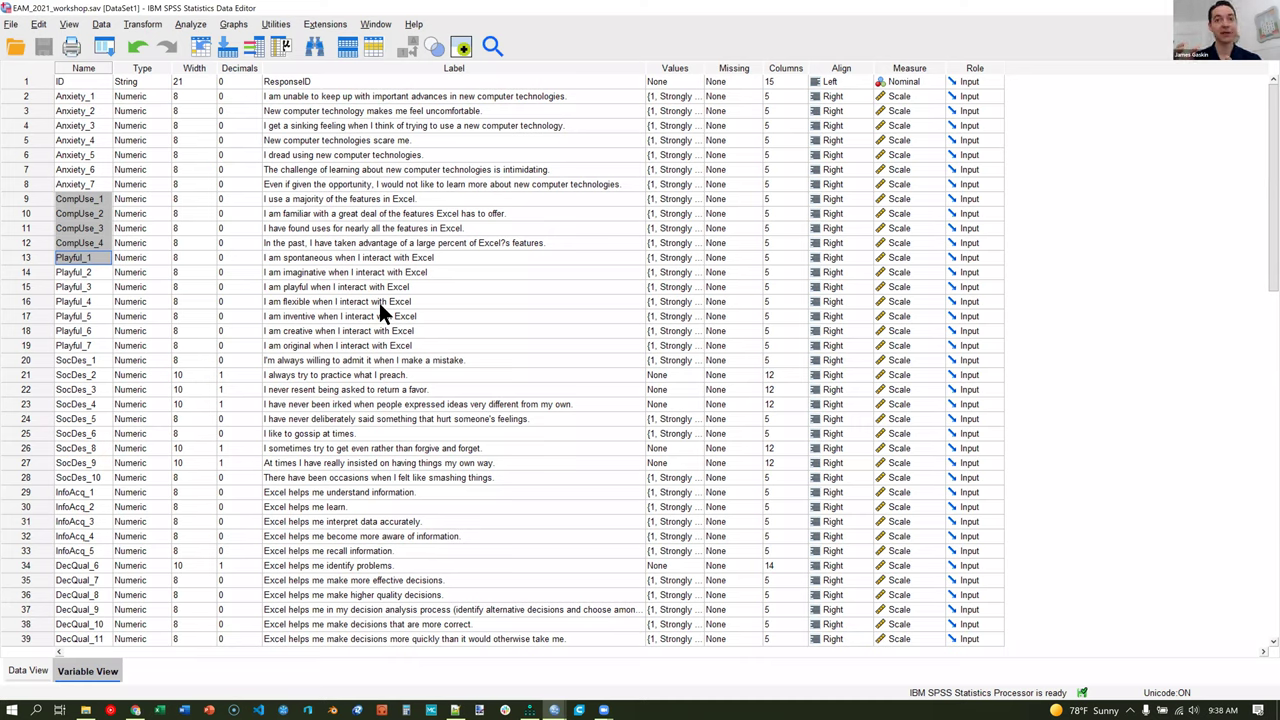
# Highlight the names Playful_2 through Playful_7, followed by the whole block from Anxiety_1 to DecQual_6.
pyautogui.press('Down')
pyautogui.hotkey('shift', 'Down')
pyautogui.hotkey('shift', 'Down')
pyautogui.hotkey('shift', 'Down')
pyautogui.hotkey('shift', 'Down')
pyautogui.hotkey('shift', 'Down')
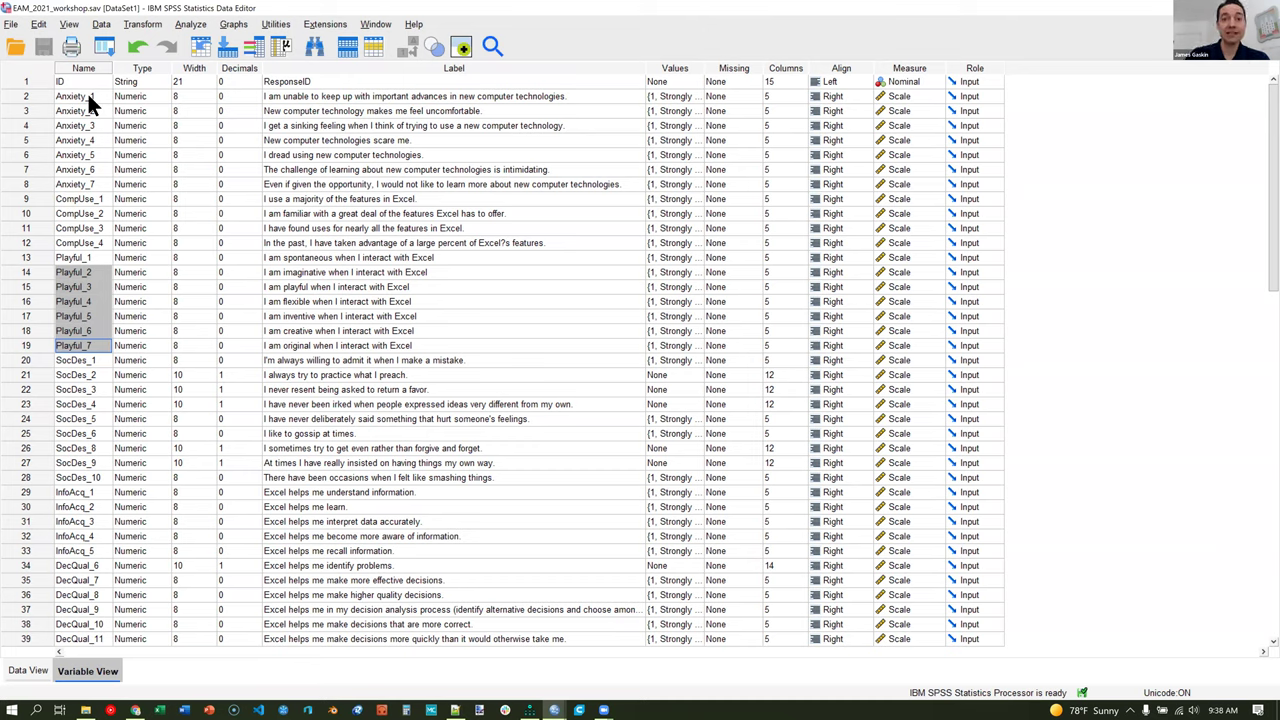
pyautogui.keyDown('shift'); pyautogui.click(87, 560); pyautogui.keyUp('shift')
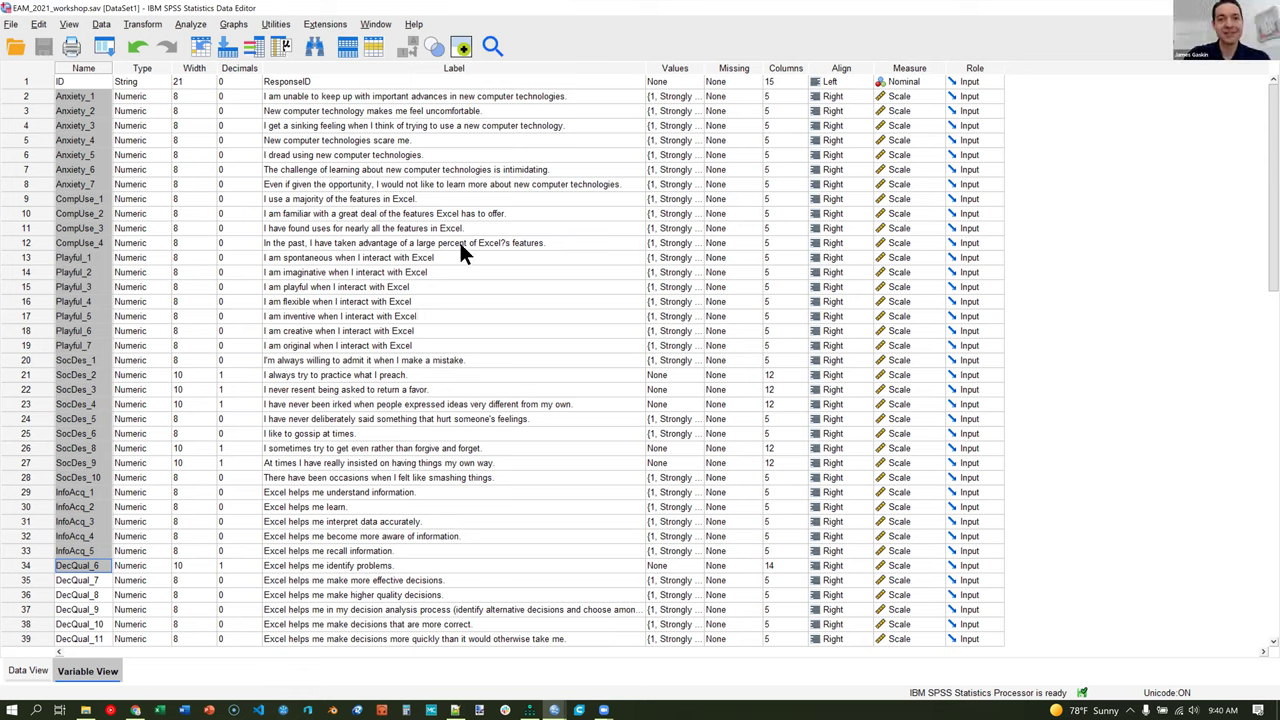
# Set up a dimension-reduction Factor Analysis with all items from Anxiety_1 through Useful_7 as its variables.
pyautogui.click(196, 26)
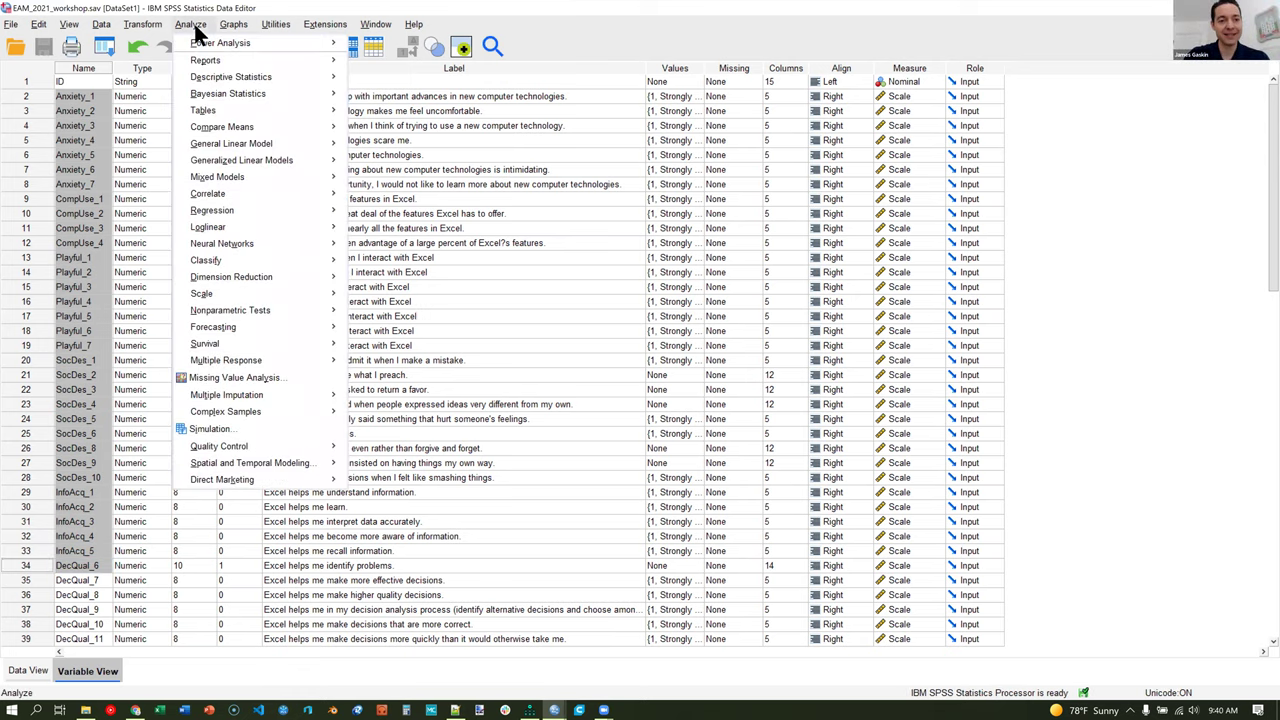
pyautogui.moveTo(272, 280)
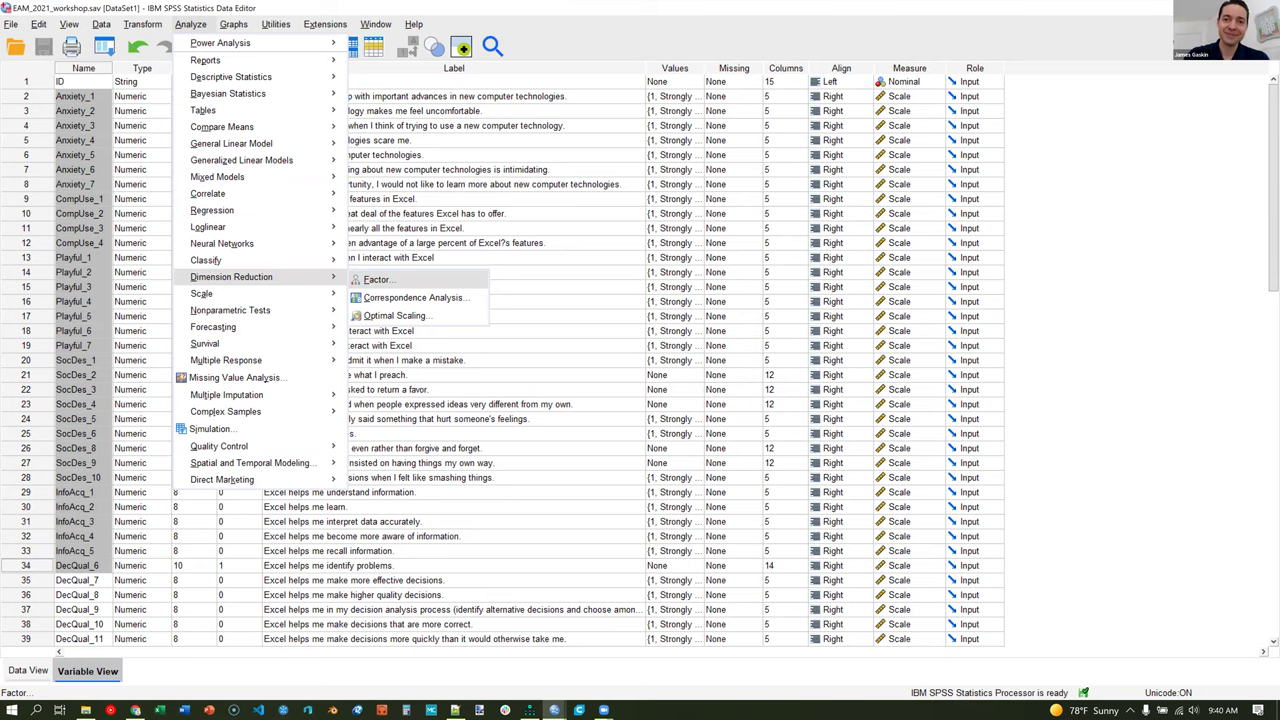
pyautogui.press('Return')
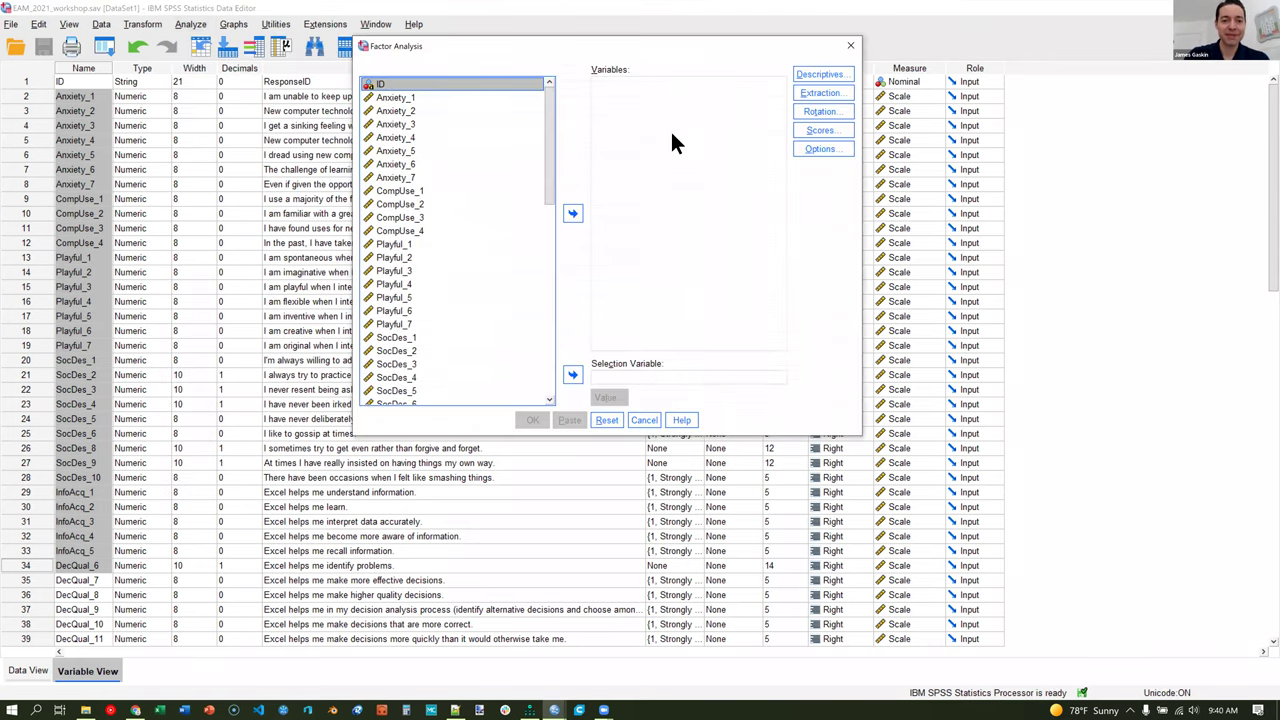
pyautogui.click(401, 187)
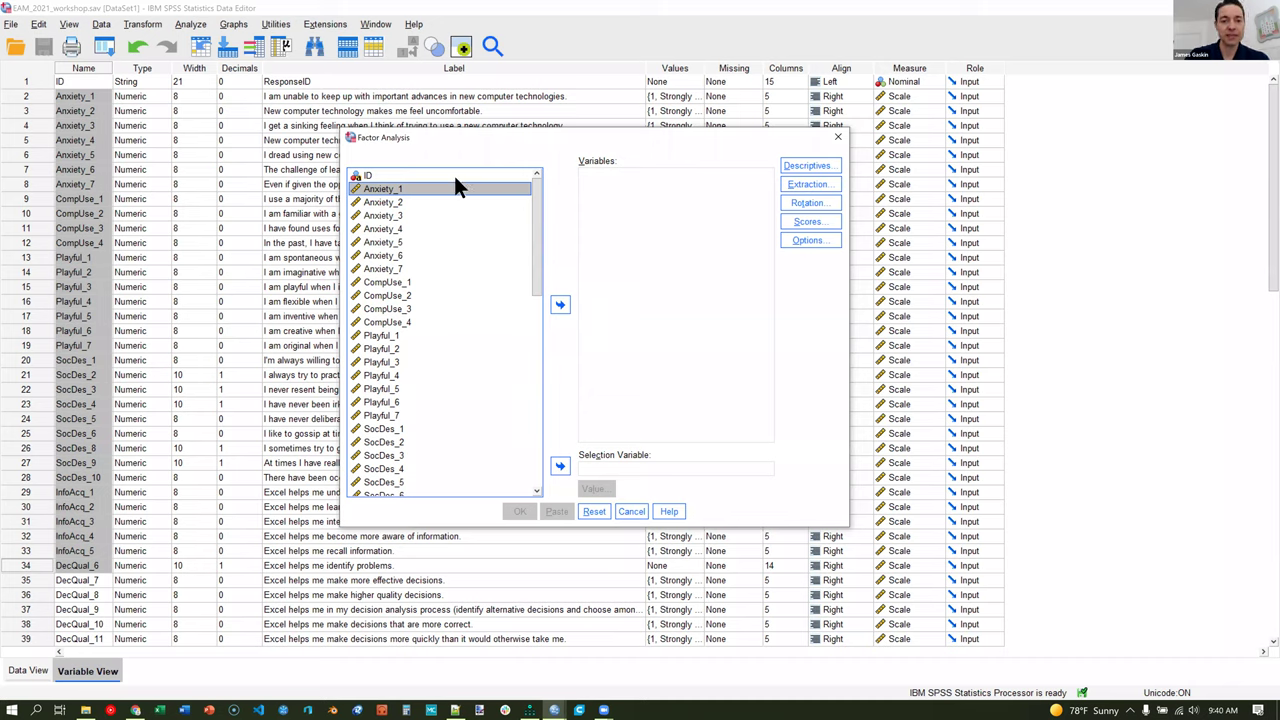
pyautogui.hotkey('shift', 'End')
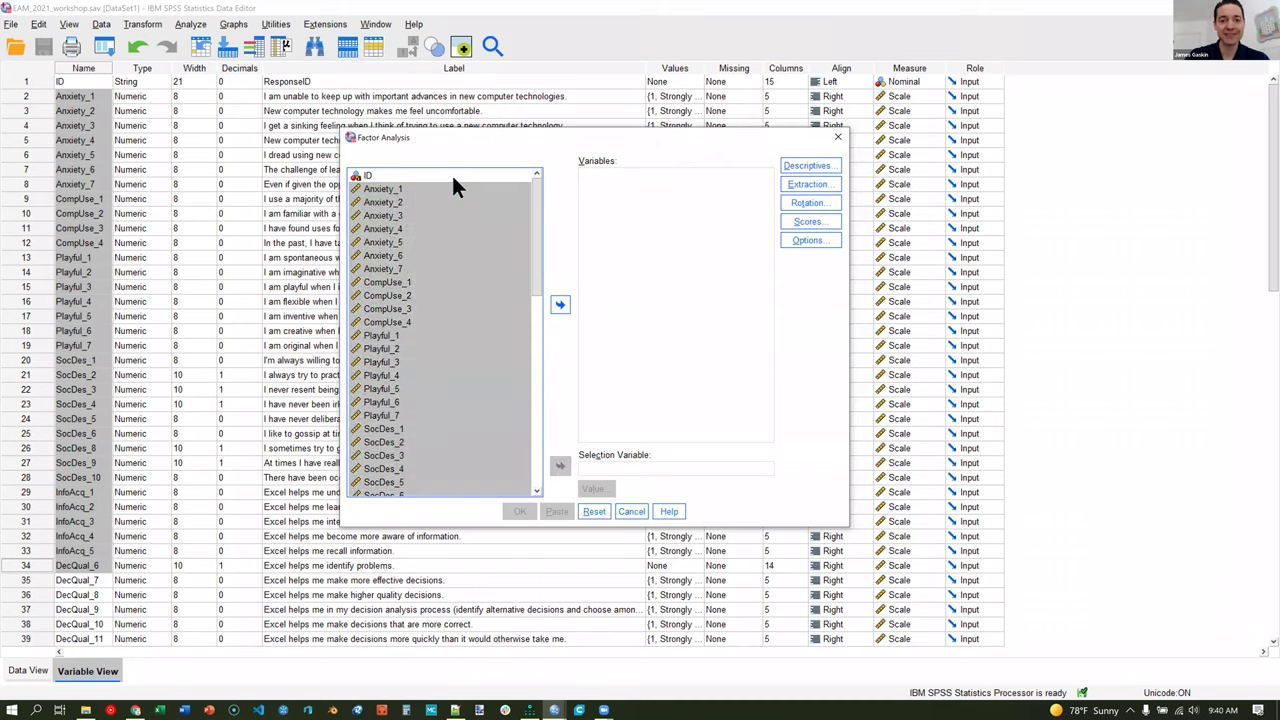
pyautogui.moveTo(537, 240); pyautogui.dragTo(535, 430)
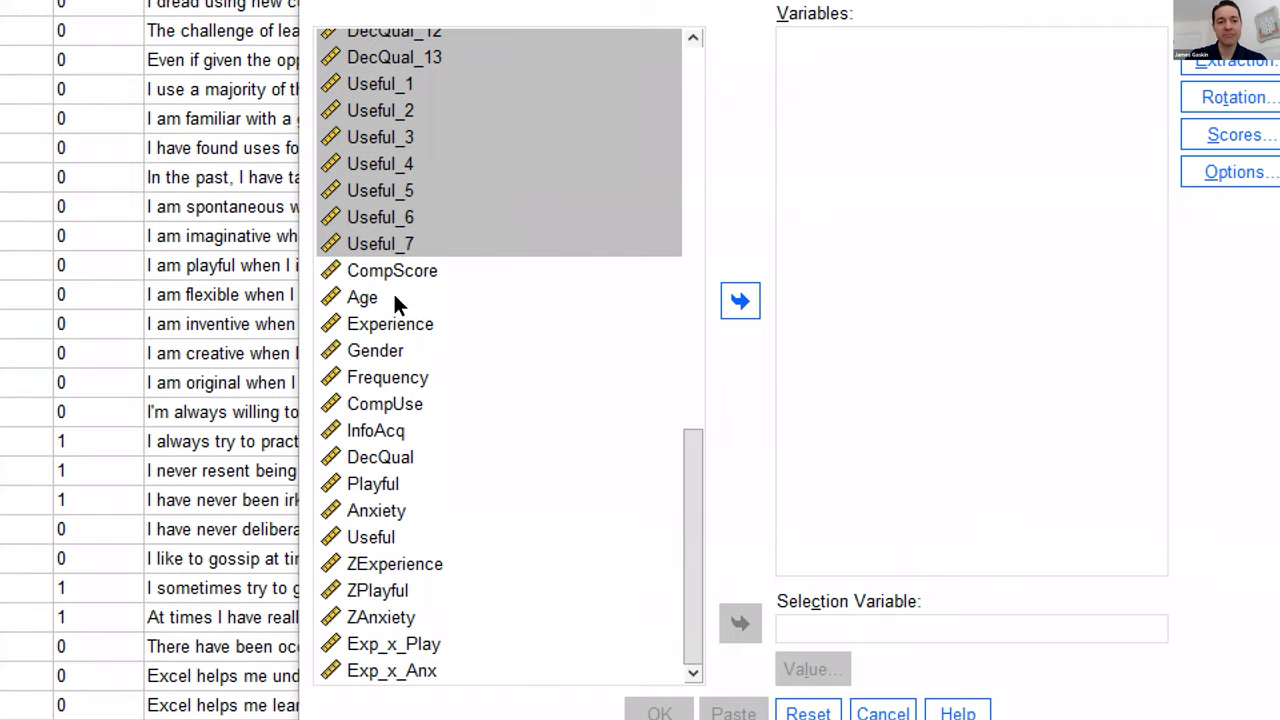
pyautogui.scroll(7, 395, 300)
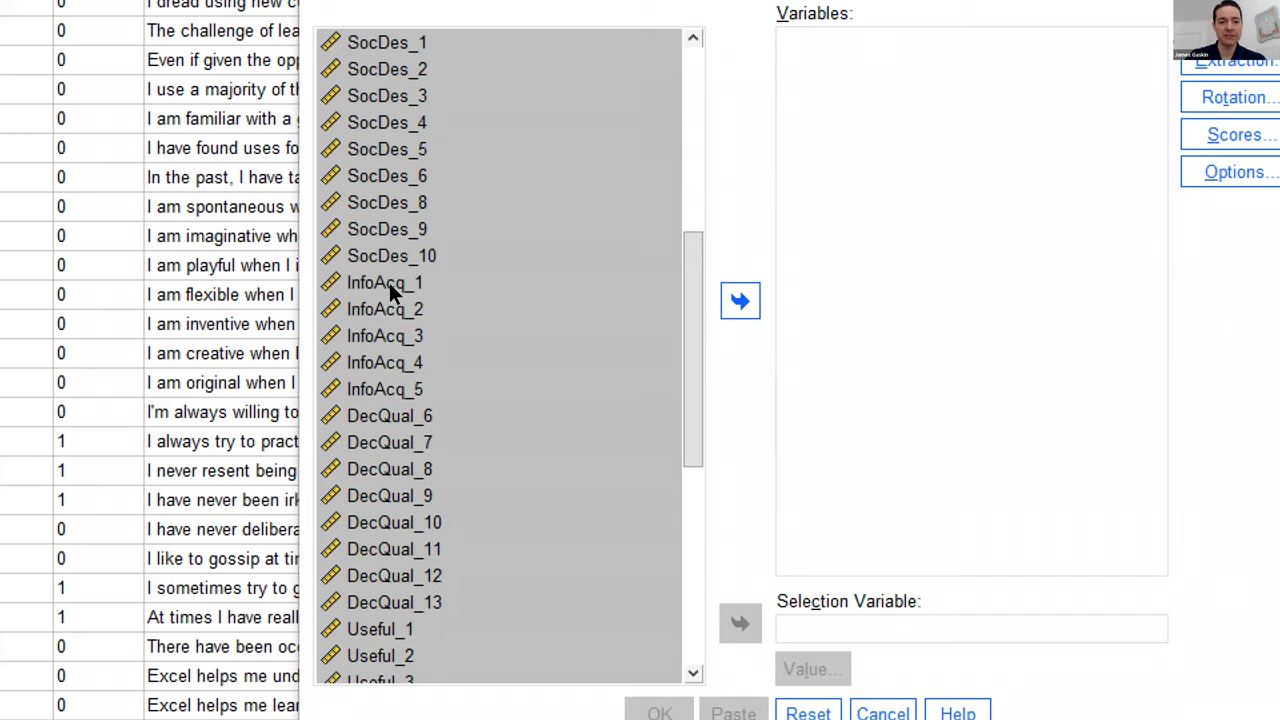
pyautogui.keyDown('ctrl'); pyautogui.click(386, 122); pyautogui.keyUp('ctrl')
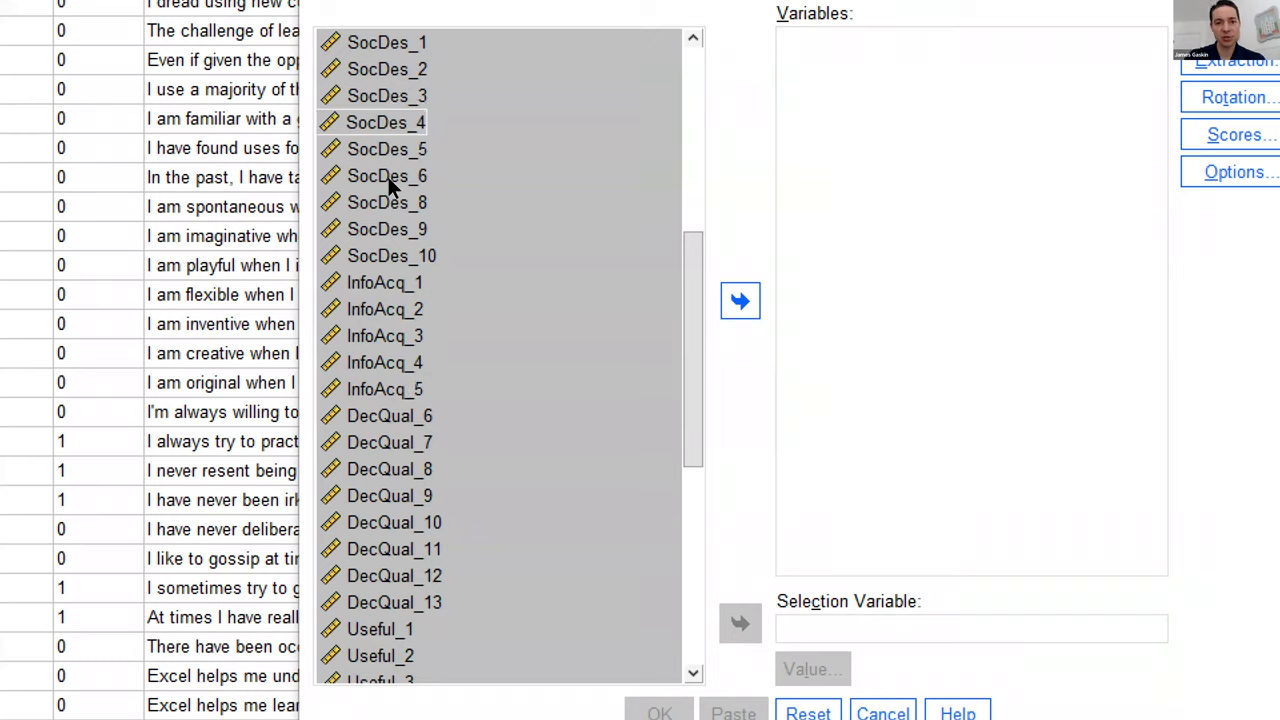
pyautogui.hotkey('ctrl', 'Home')
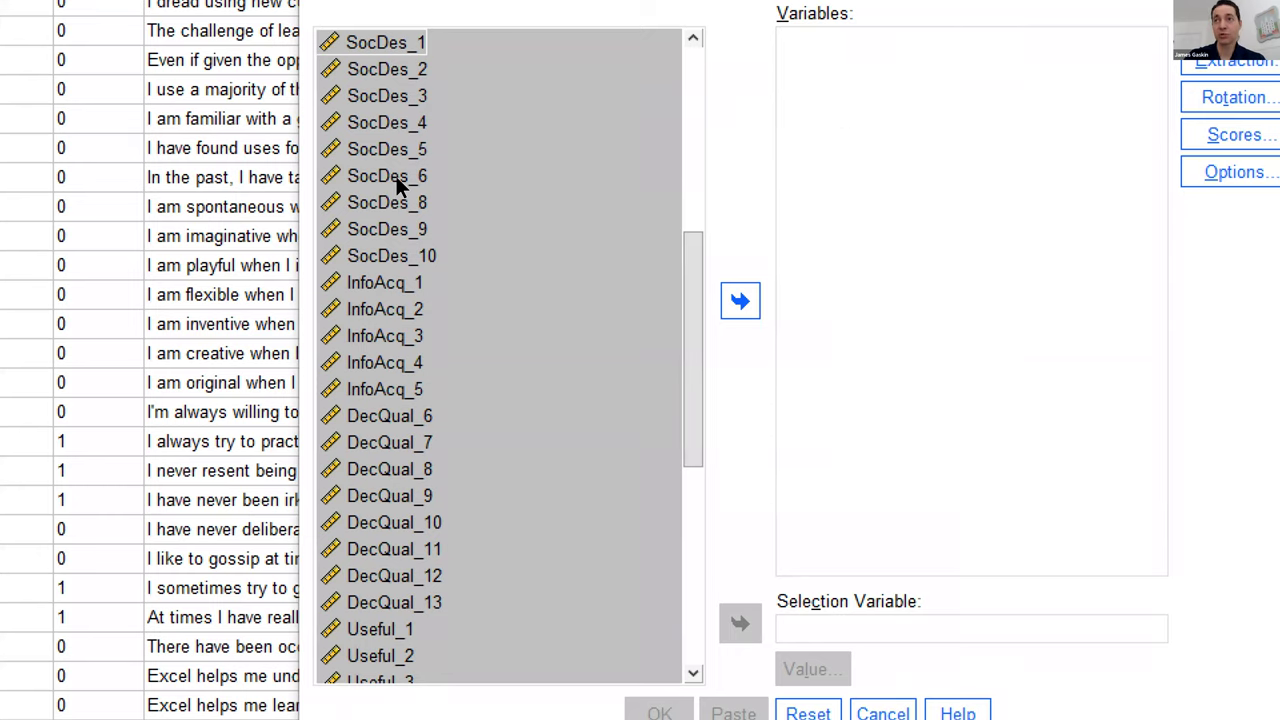
pyautogui.scroll(-5, 418, 298)
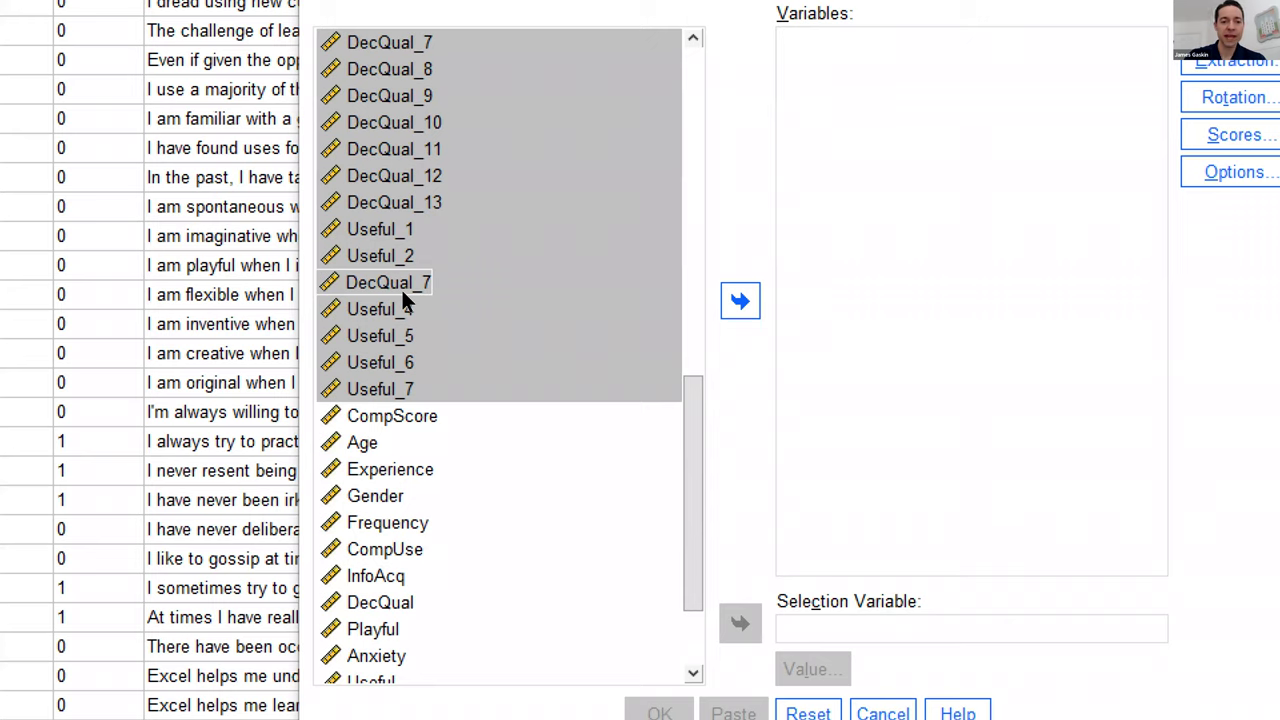
pyautogui.scroll(-2, 398, 325)
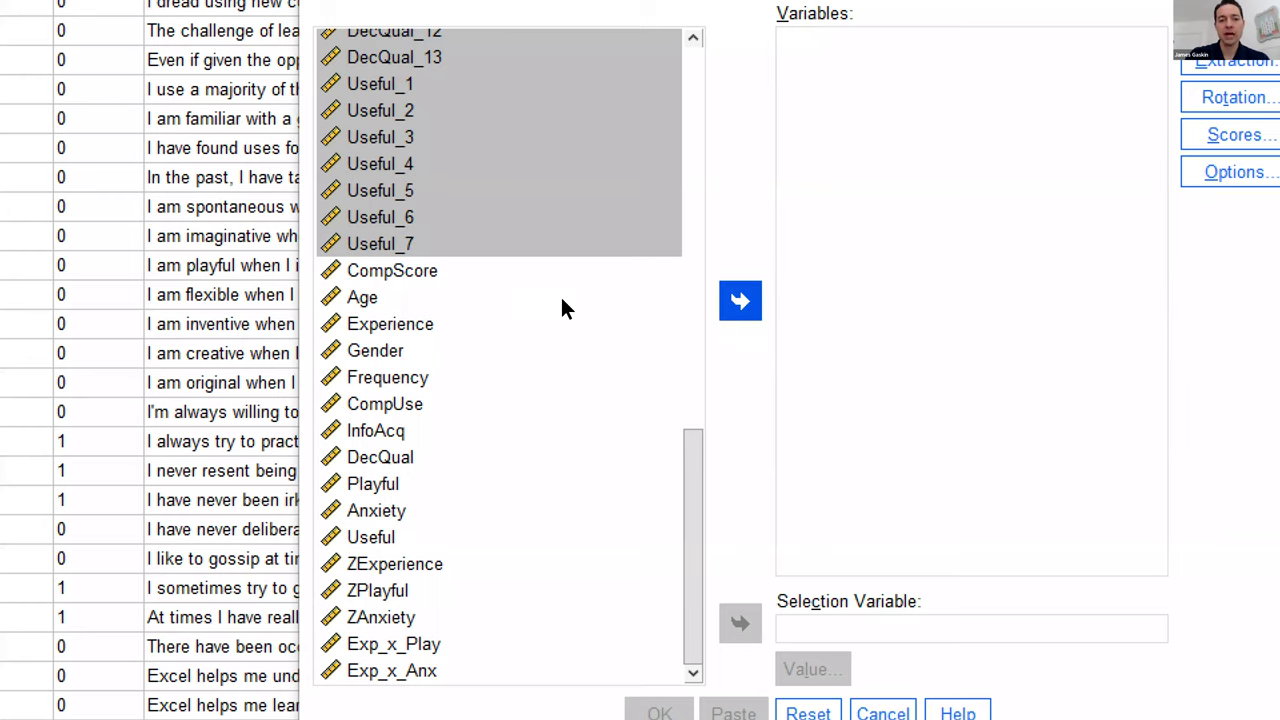
pyautogui.press('Return')
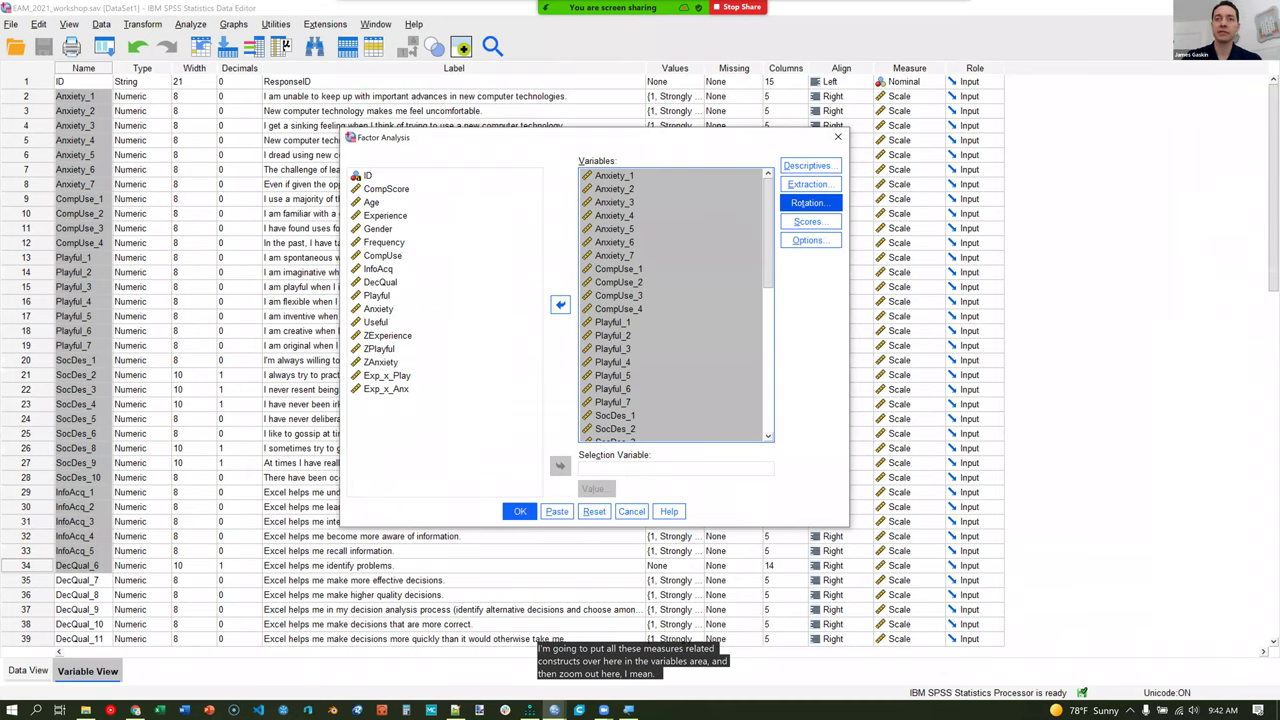
# Add the Reproduced correlation matrix and KMO and Bartlett's test of sphericity to the factor analysis descriptives.
pyautogui.hotkey('alt', 'd')
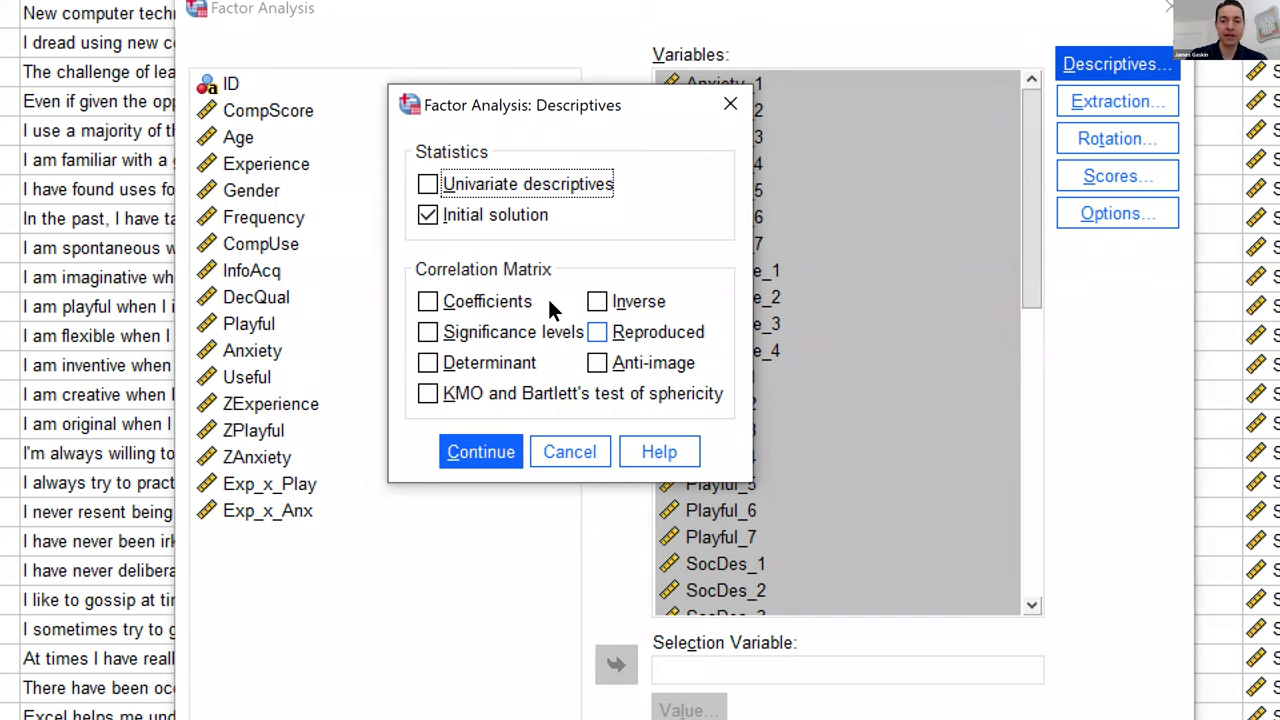
pyautogui.hotkey('alt', 'r')
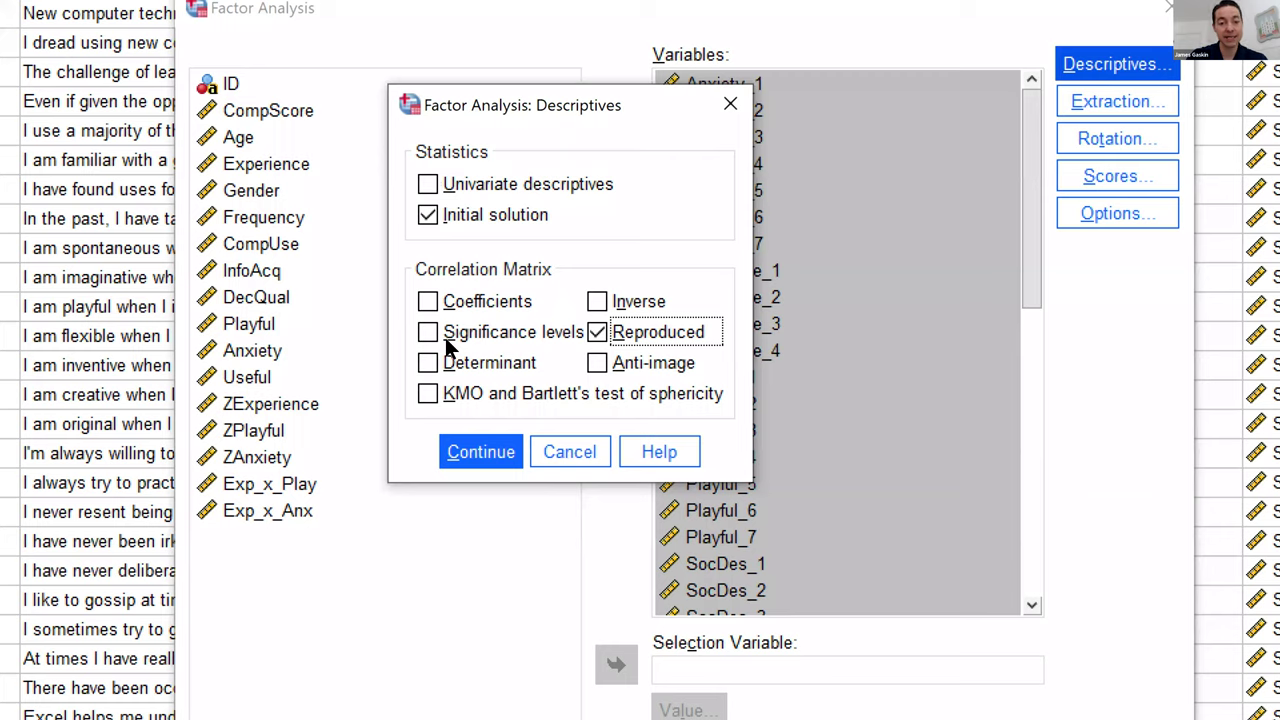
pyautogui.hotkey('alt', 'k')
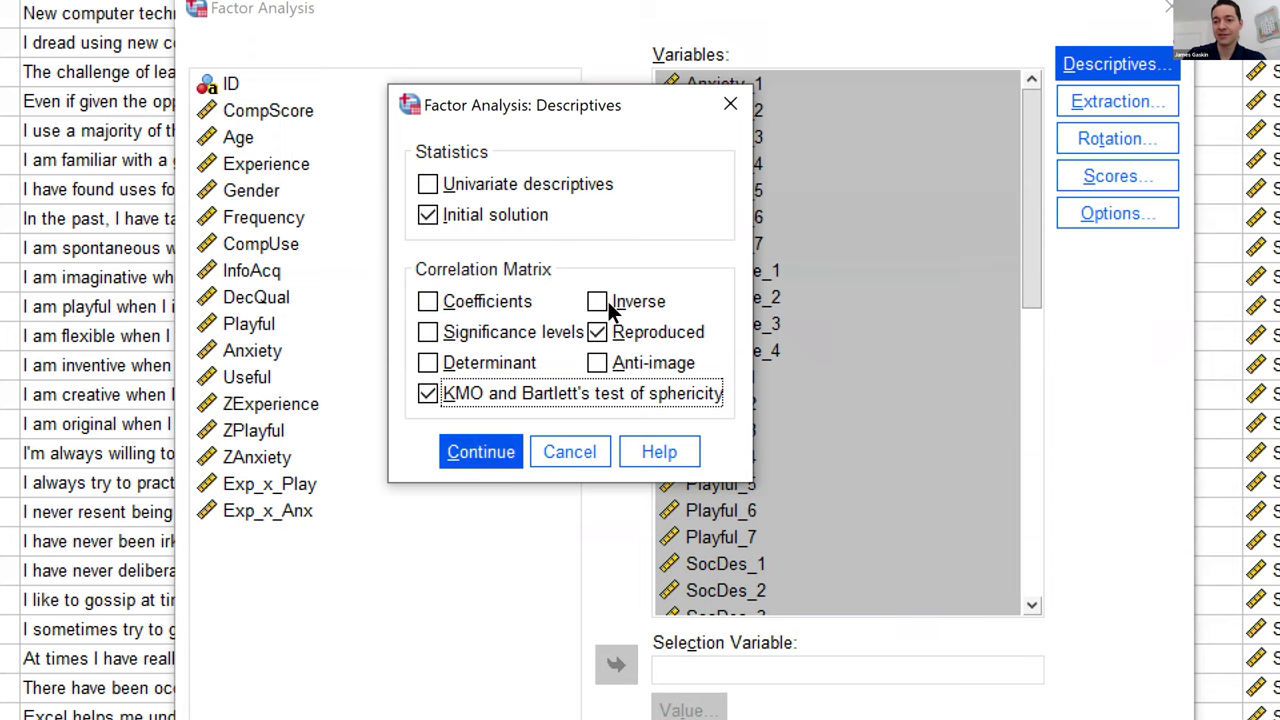
pyautogui.press('Return')
# Review the available factor extraction methods and accept Principal components with eigenvalues greater than 1.
pyautogui.press('Tab')
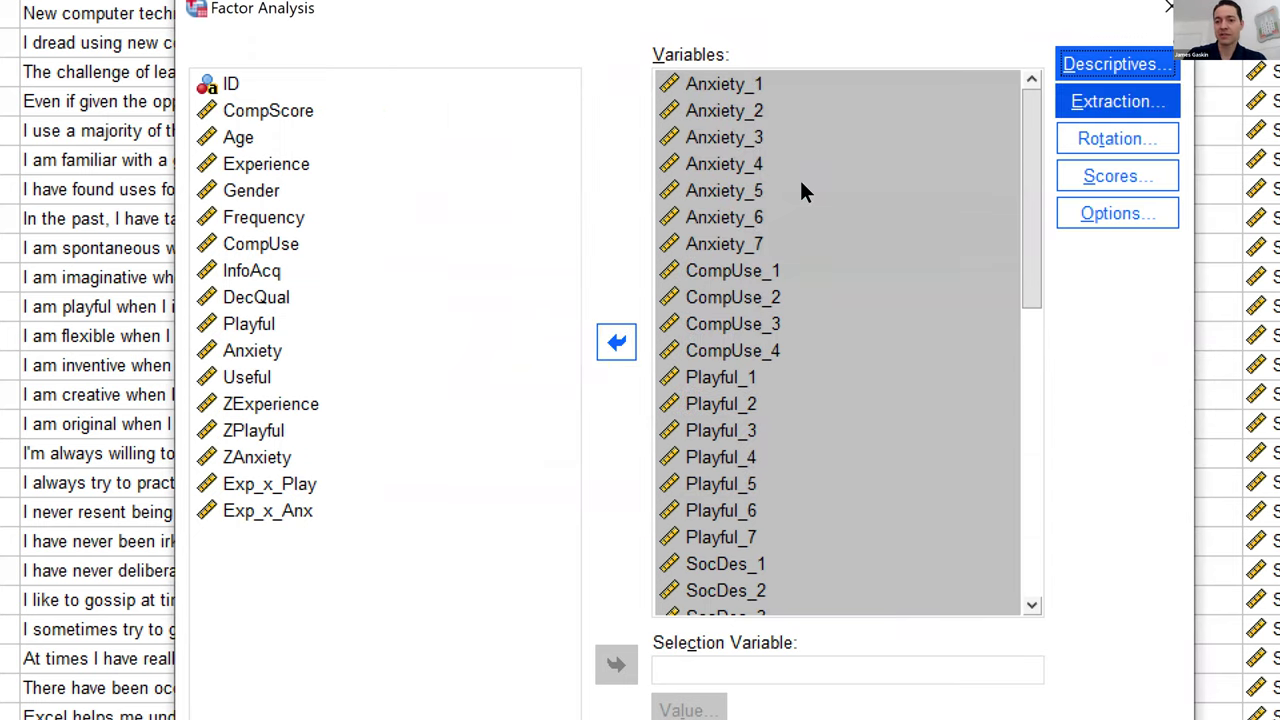
pyautogui.press('space')
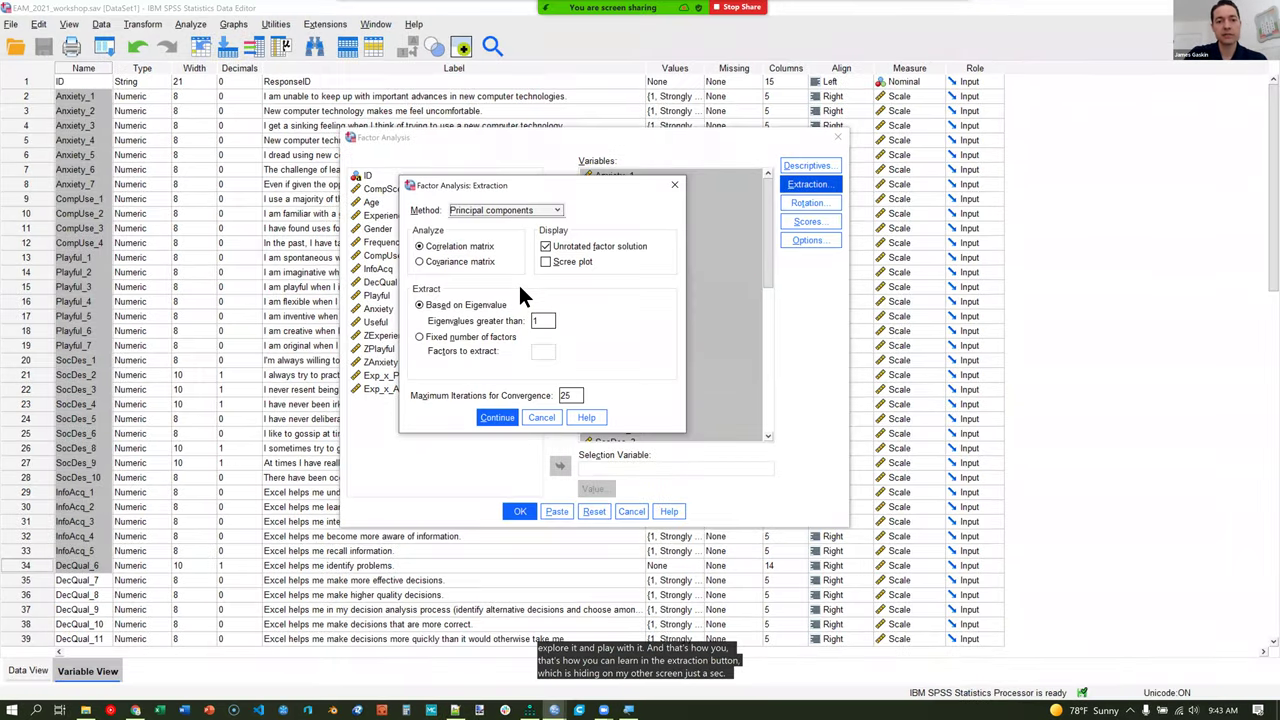
pyautogui.click(536, 209)
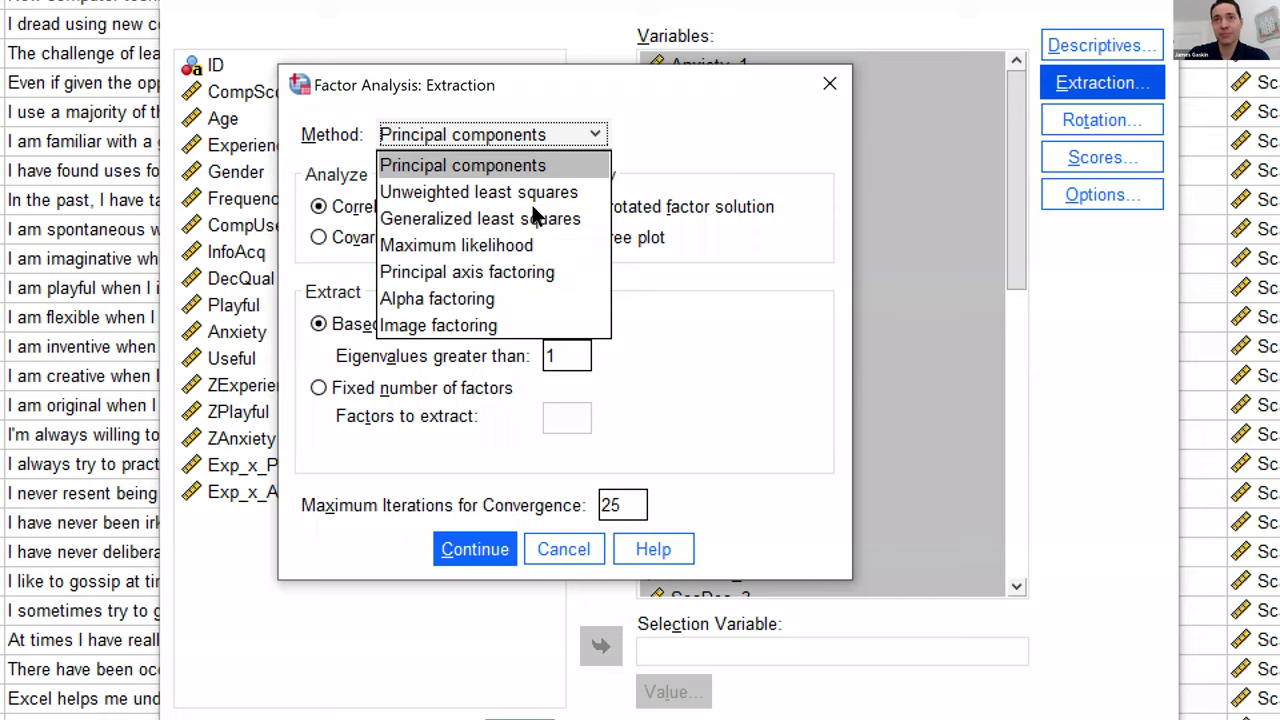
pyautogui.click(619, 222)
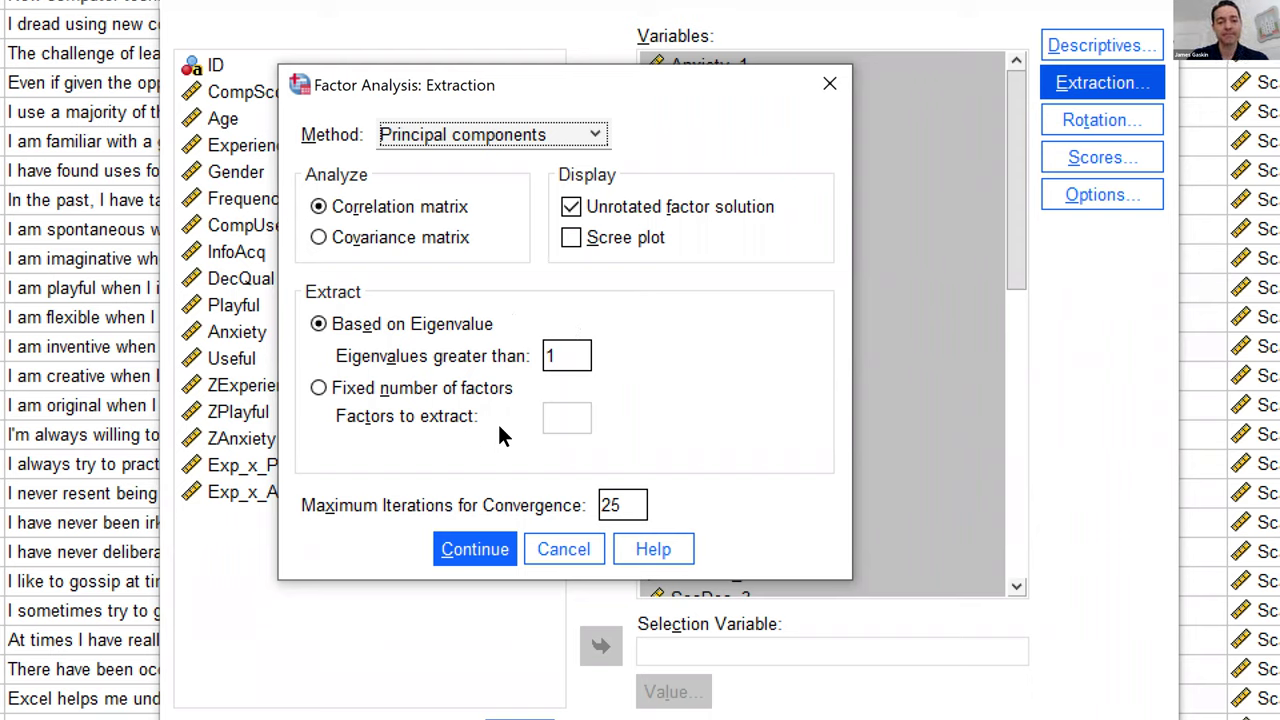
pyautogui.press('Return')
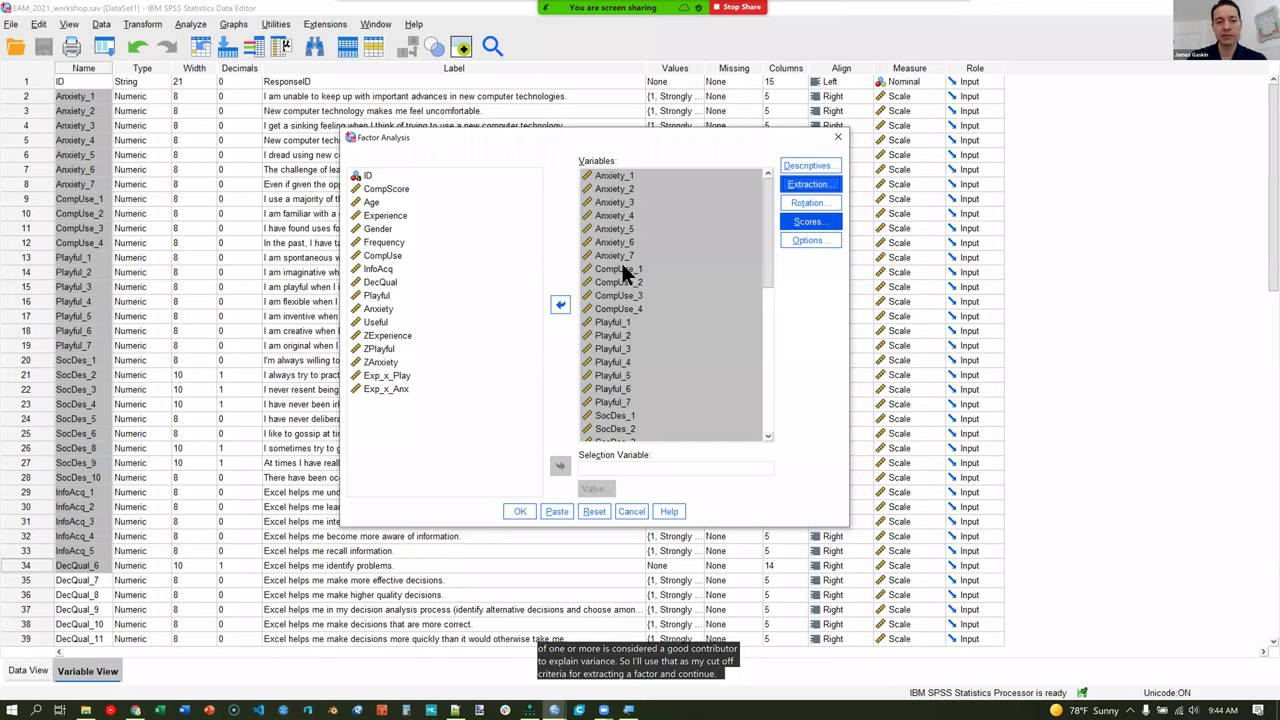
# Set the factor rotation method to Promax with a kappa of 4.
pyautogui.hotkey('alt', 't')
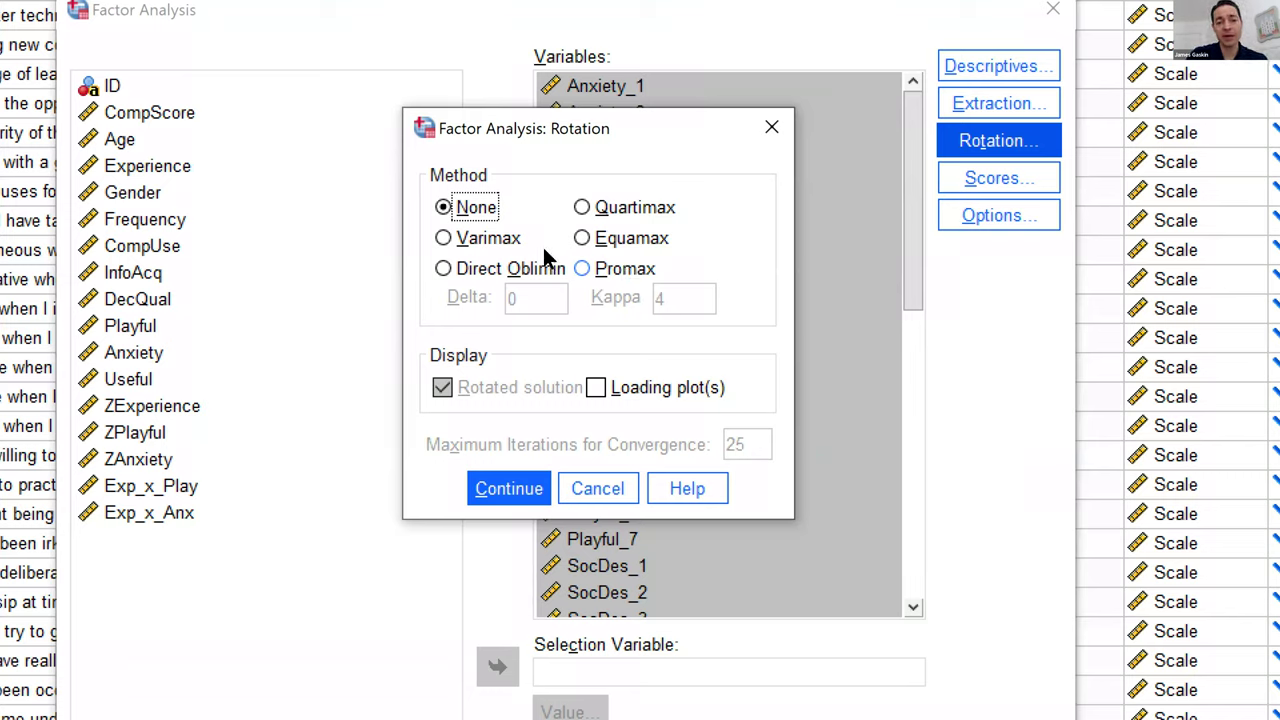
pyautogui.hotkey('alt', 'p')
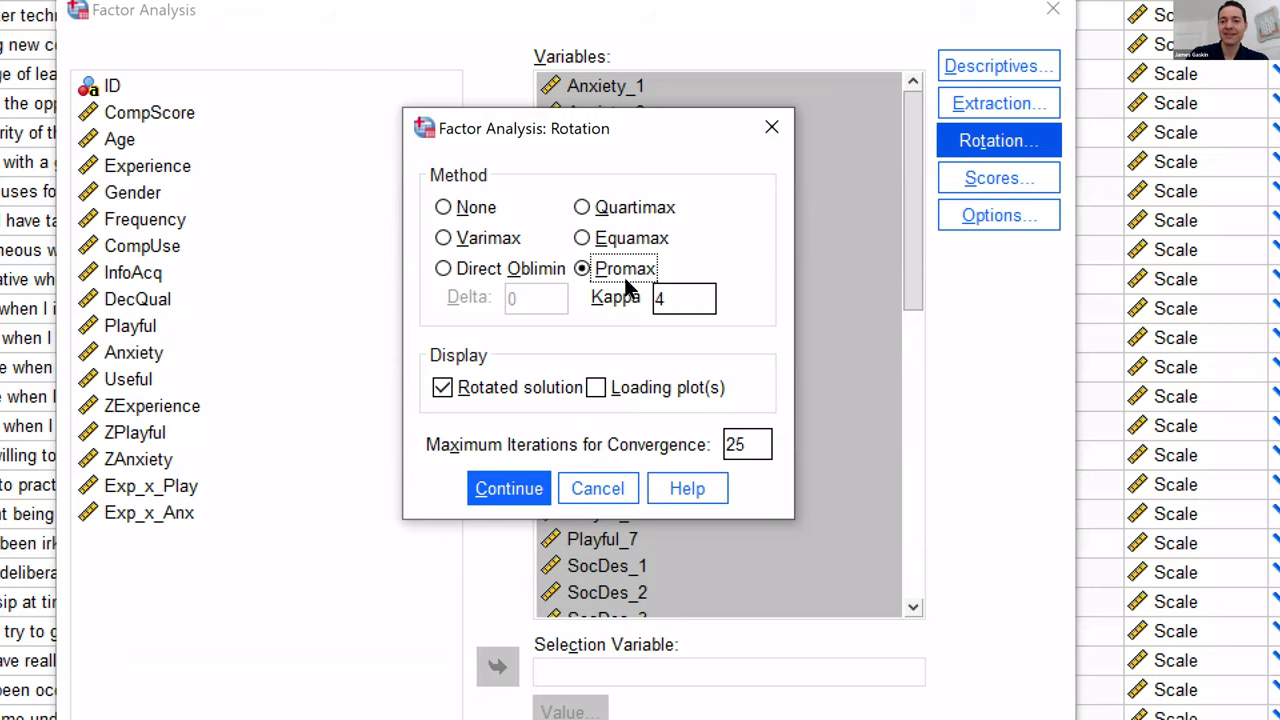
pyautogui.press('Return')
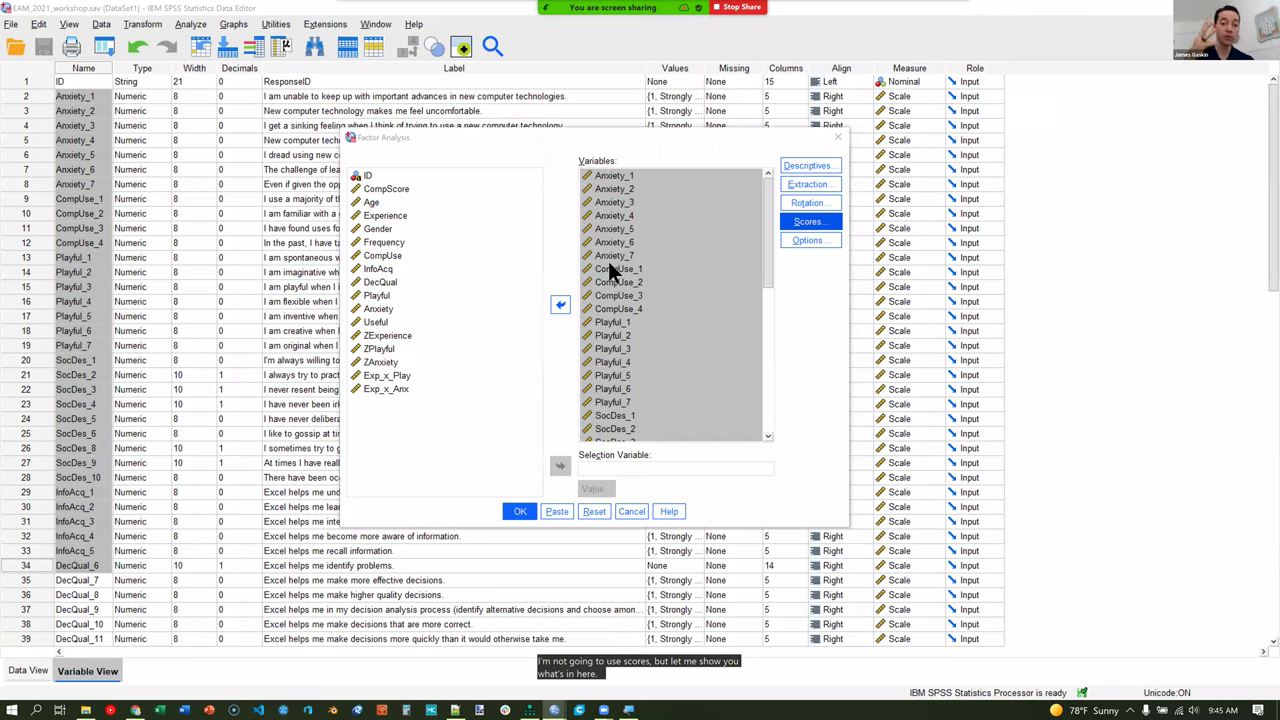
# Review the factor score options and close them without saving scores as variables.
pyautogui.press('space')
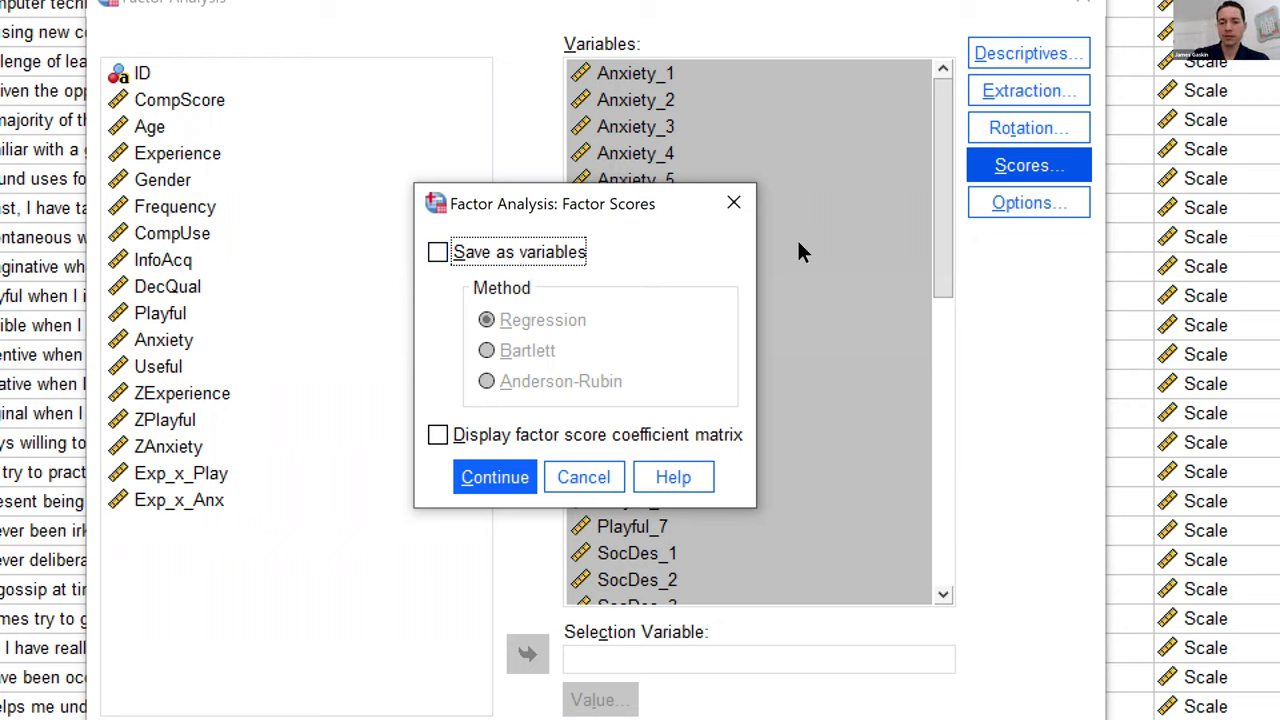
pyautogui.press('Escape')
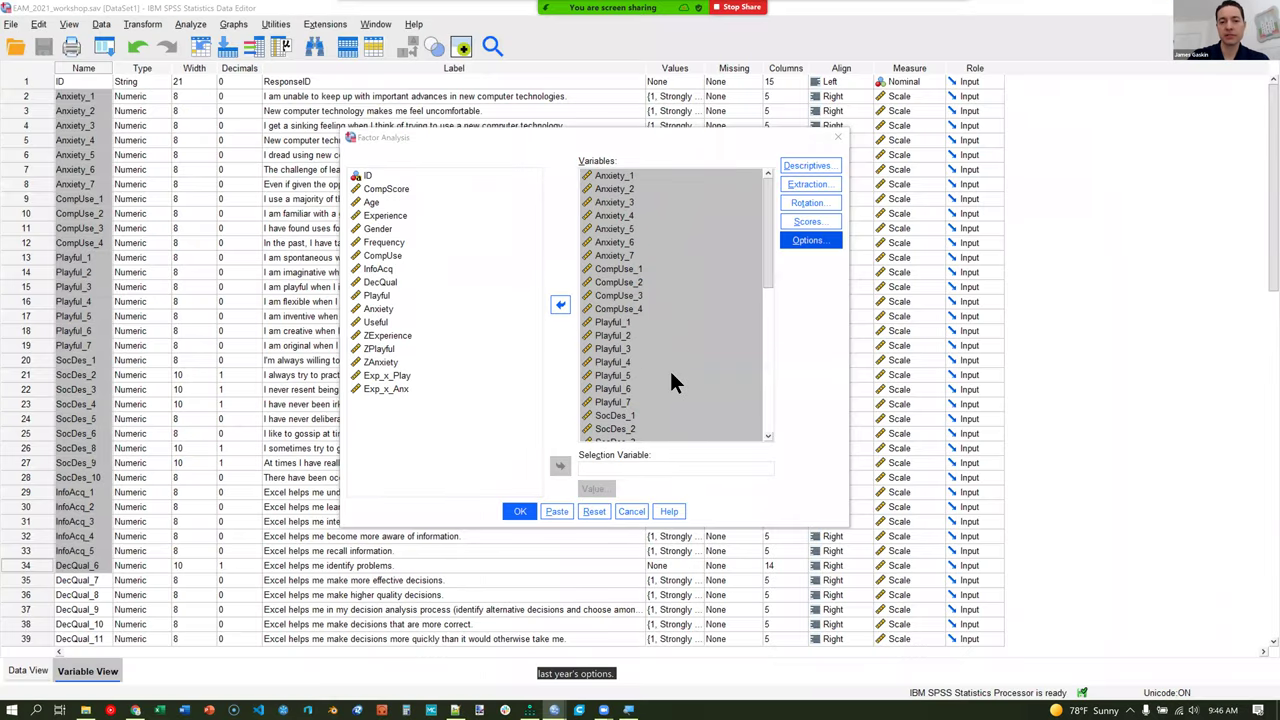
# Suppress small coefficients with an absolute value below .3 and run the factor analysis.
pyautogui.press('Return')
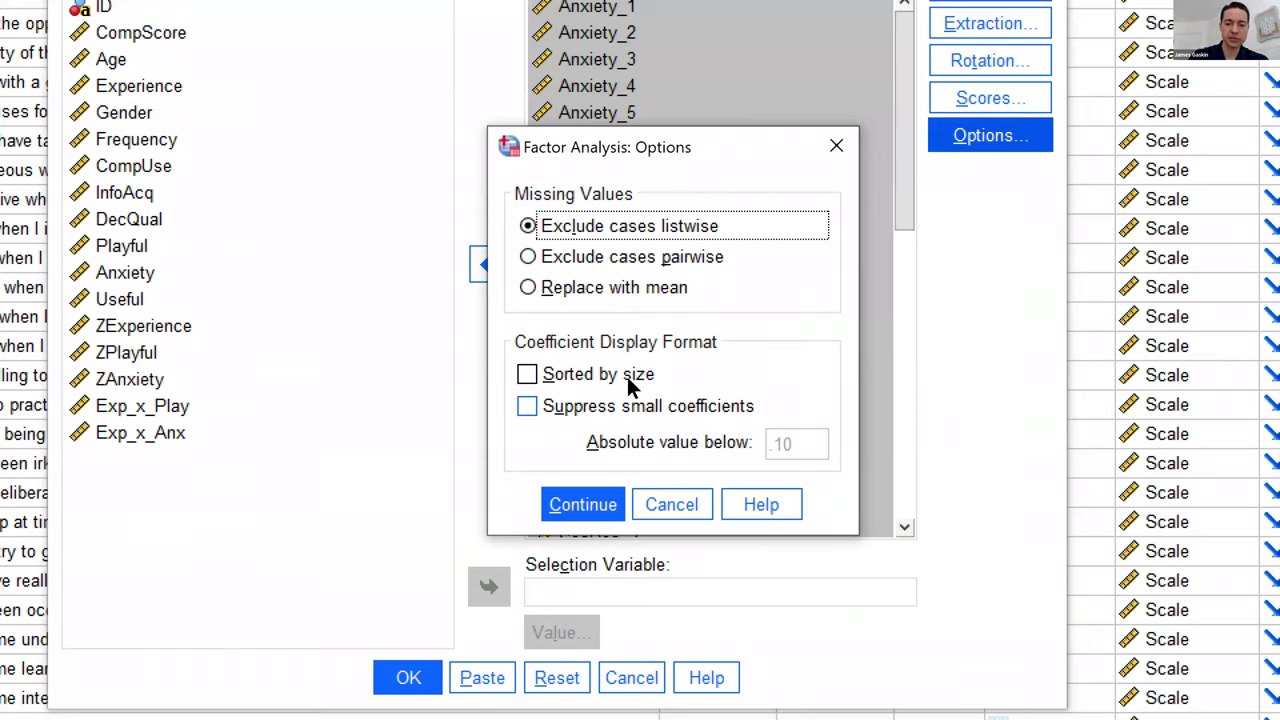
pyautogui.hotkey('alt', 'u')
pyautogui.write('.3')
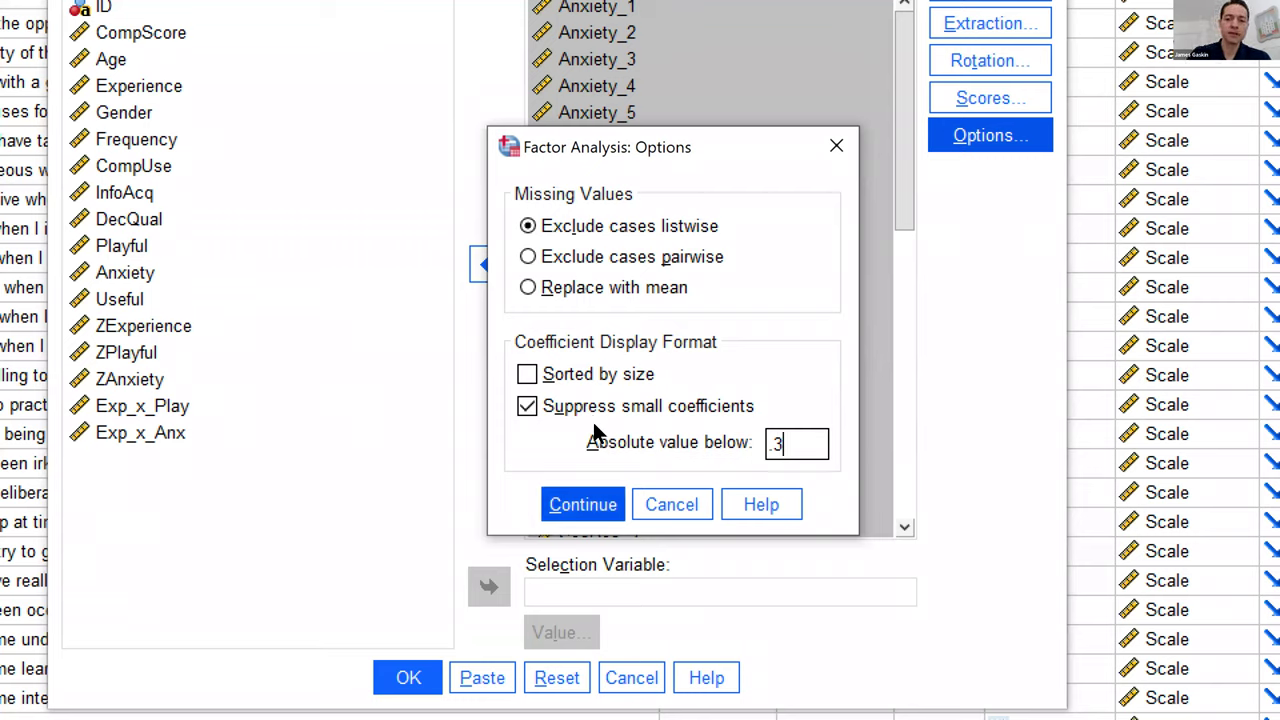
pyautogui.press('Return')
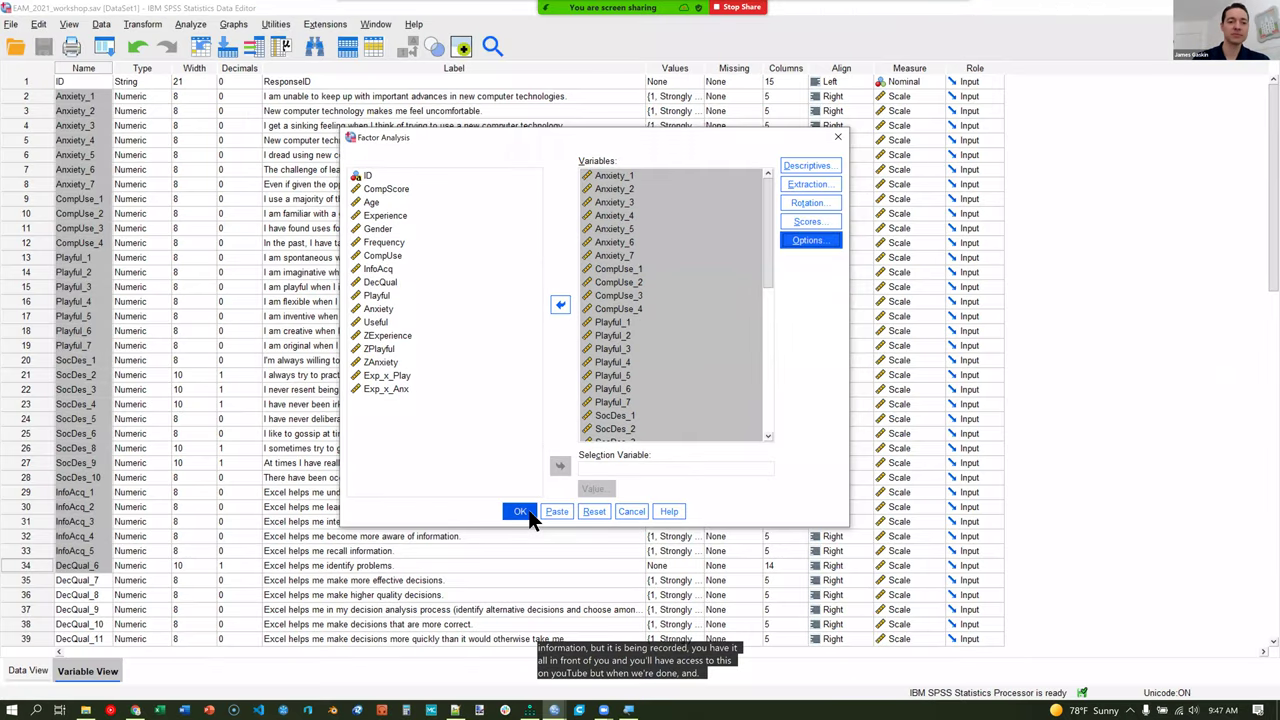
pyautogui.click(520, 511)
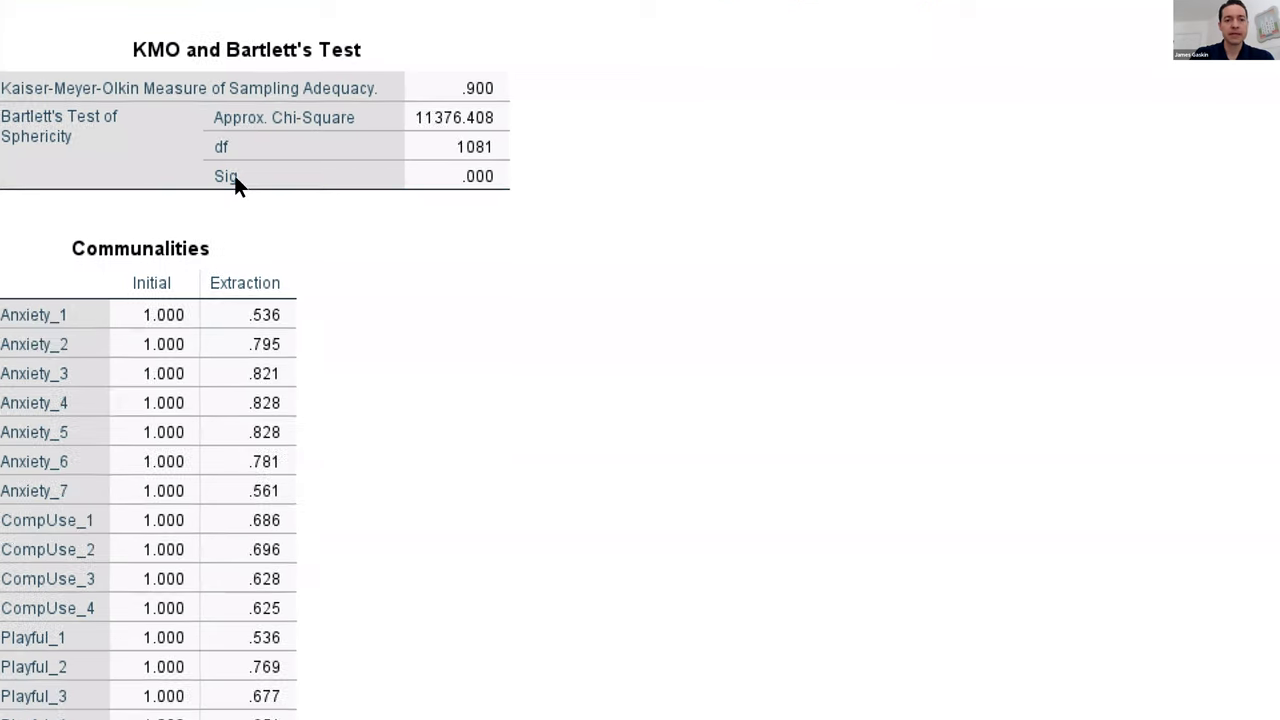
# Examine the KMO and Bartlett's Test table and the communalities of all items in the output.
pyautogui.click(371, 182)
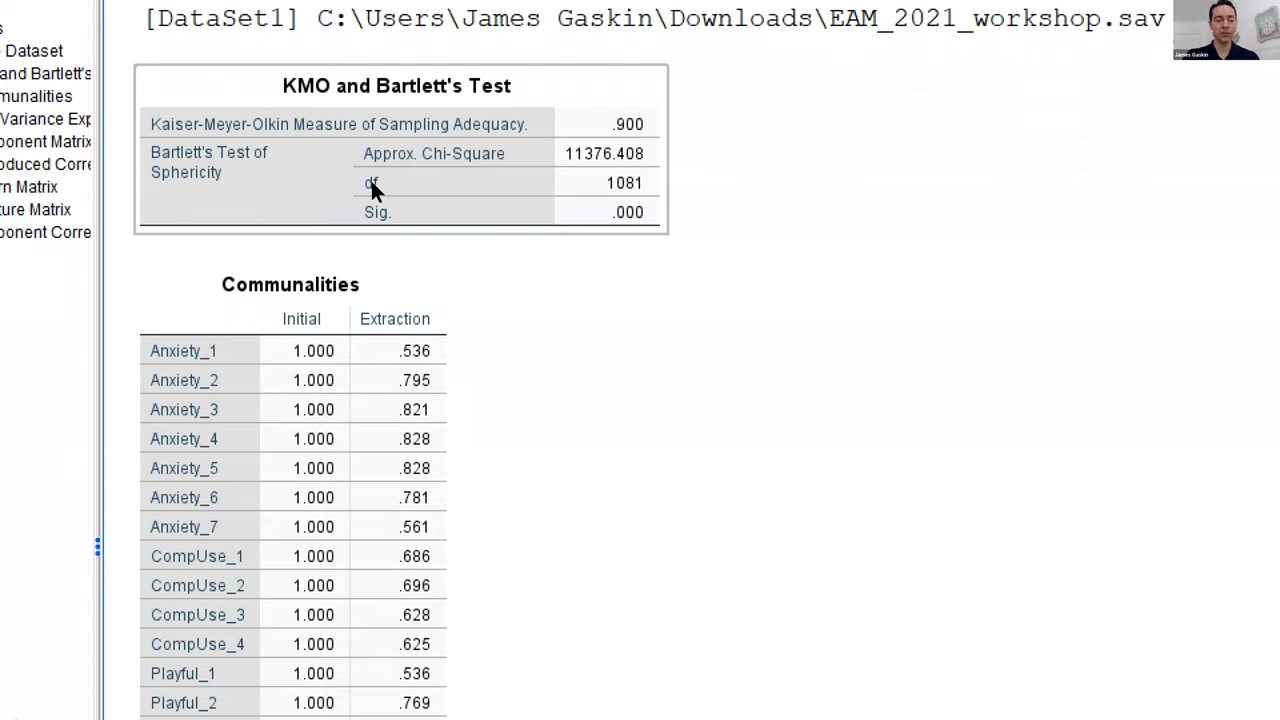
pyautogui.click(294, 340)
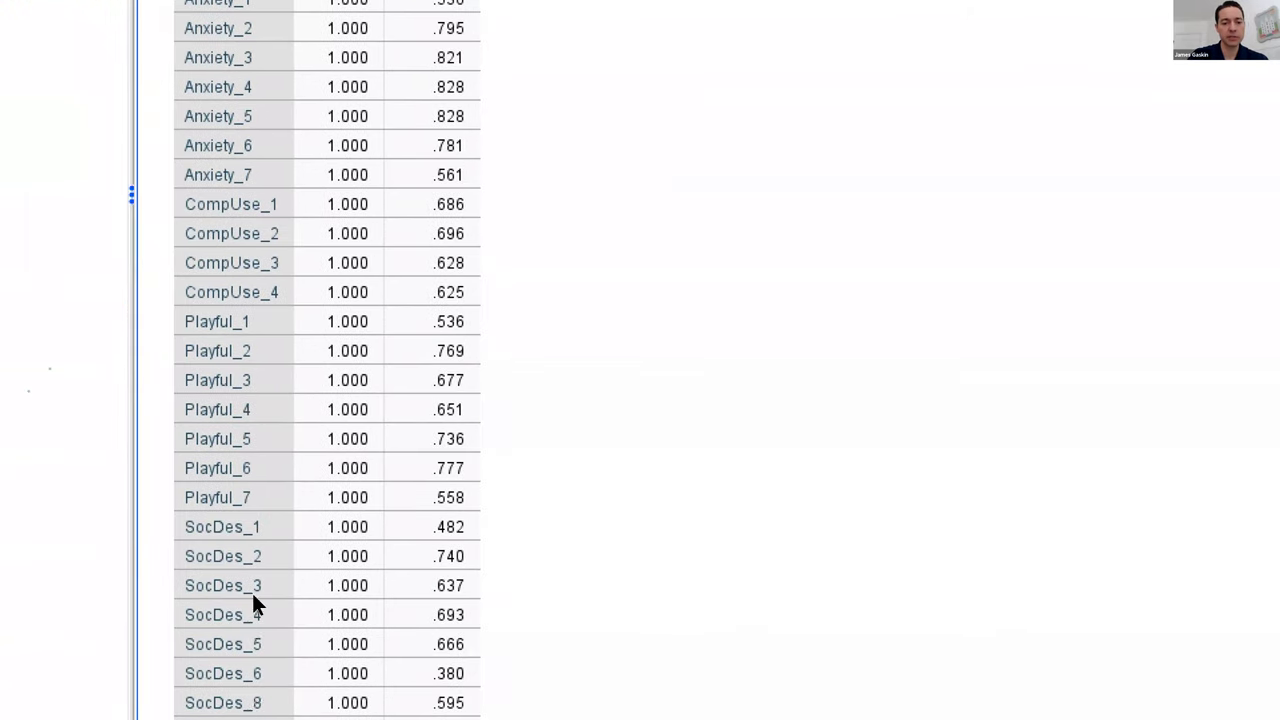
pyautogui.click(500, 250)
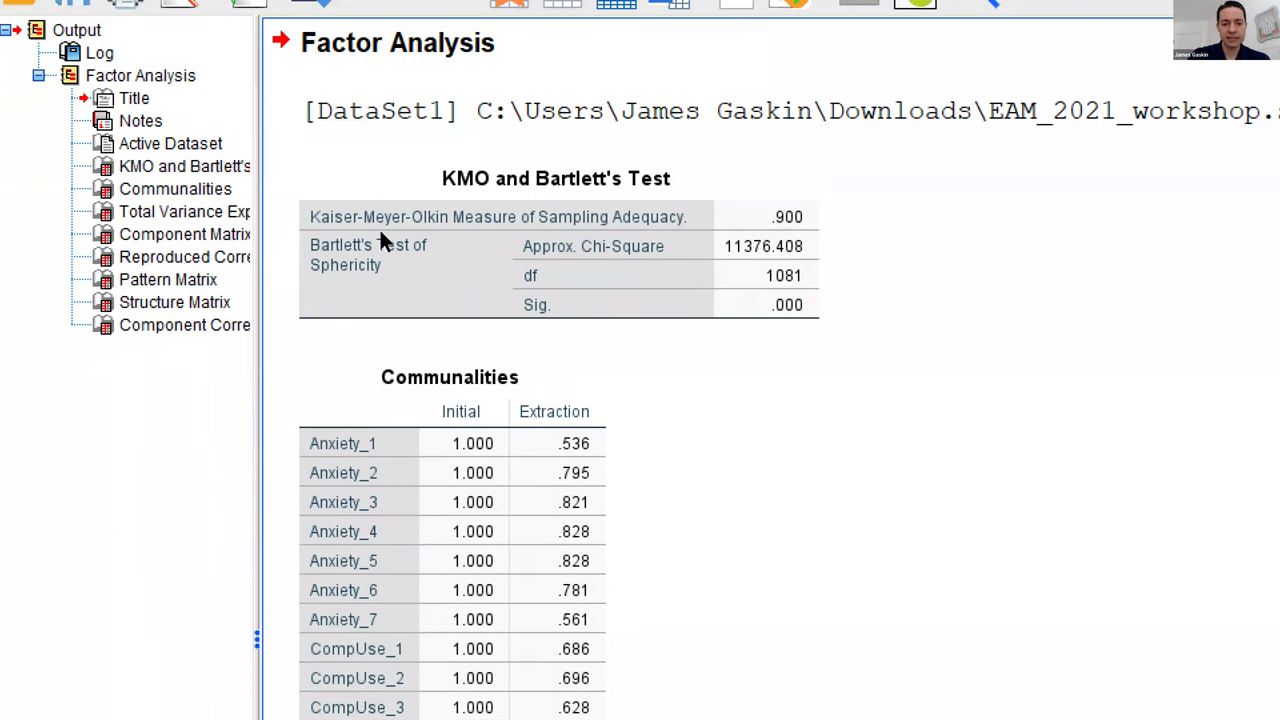
pyautogui.click(357, 176)
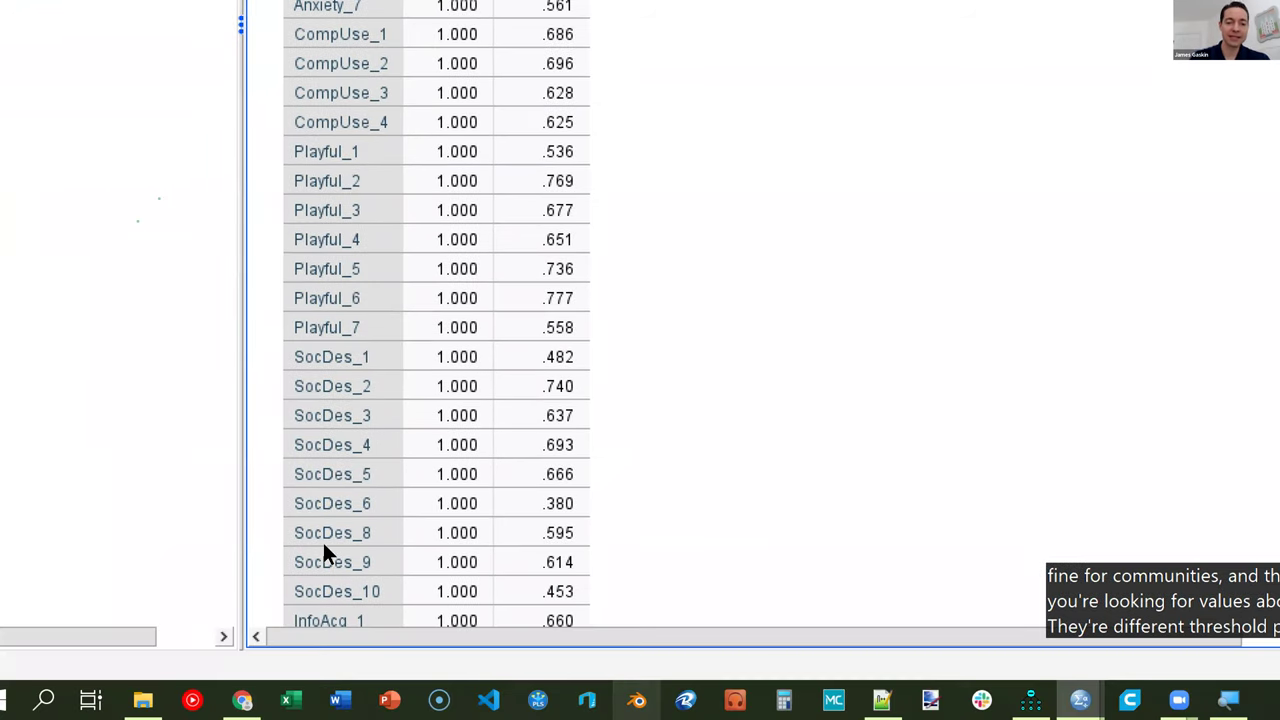
pyautogui.scroll(-5, 323, 547)
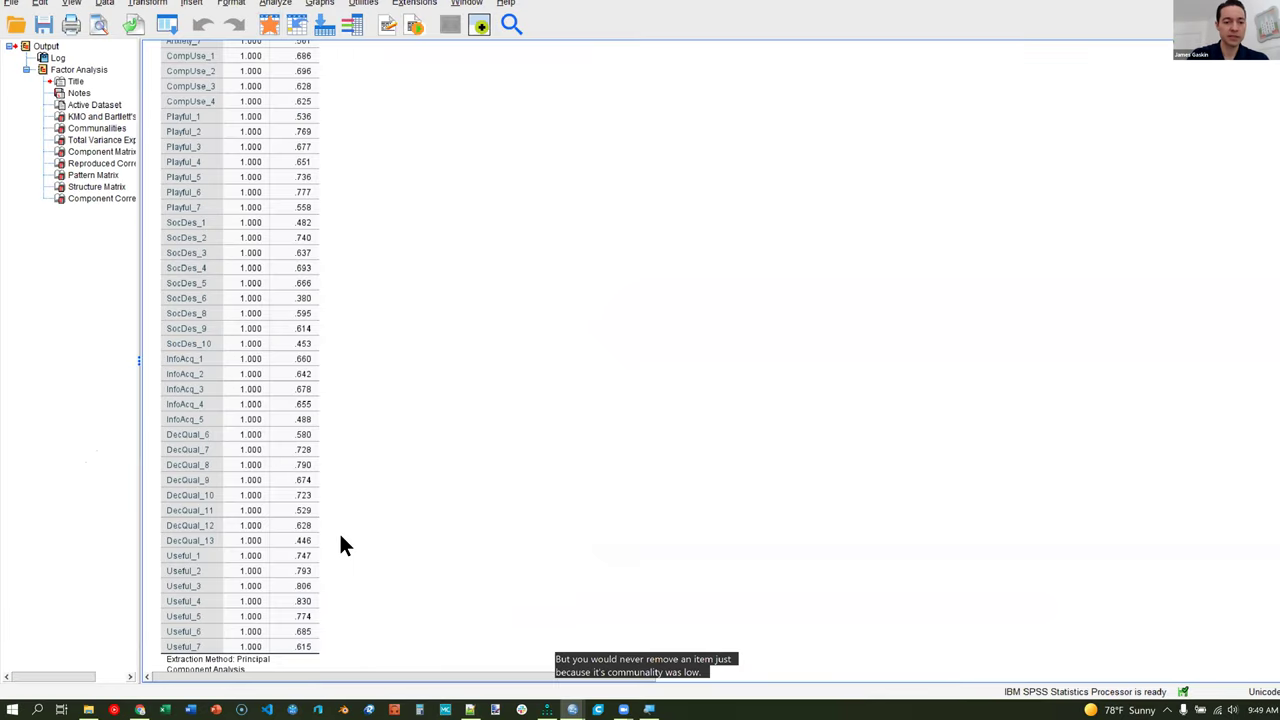
# Examine the eigenvalues and cumulative variance in the Total Variance Explained table.
pyautogui.scroll(-10, 339, 505)
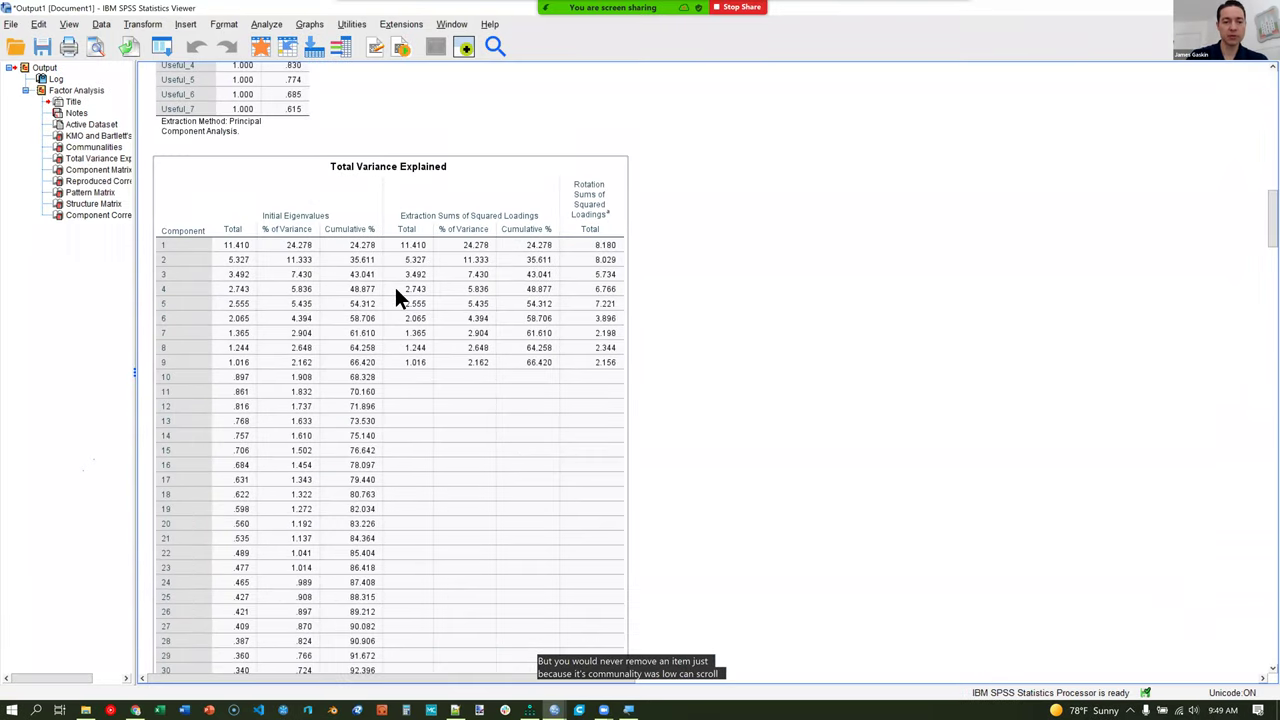
pyautogui.click(395, 287)
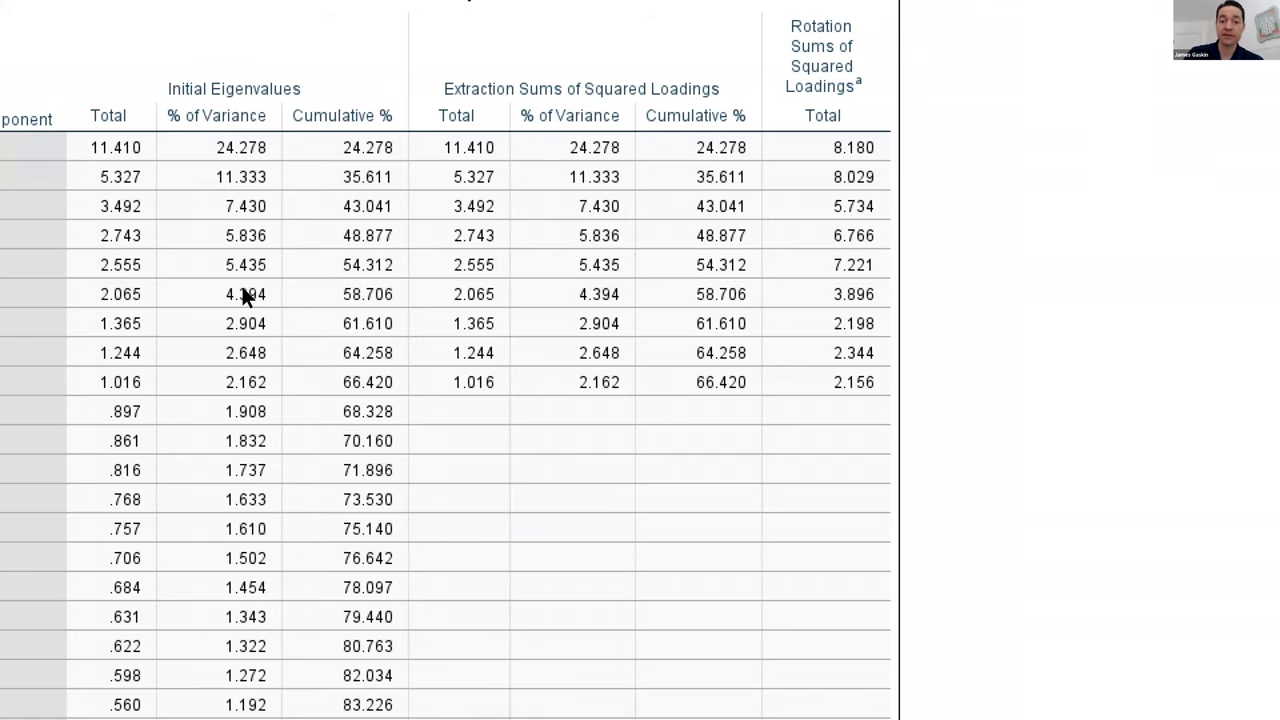
pyautogui.hscroll(-2, 241, 286)
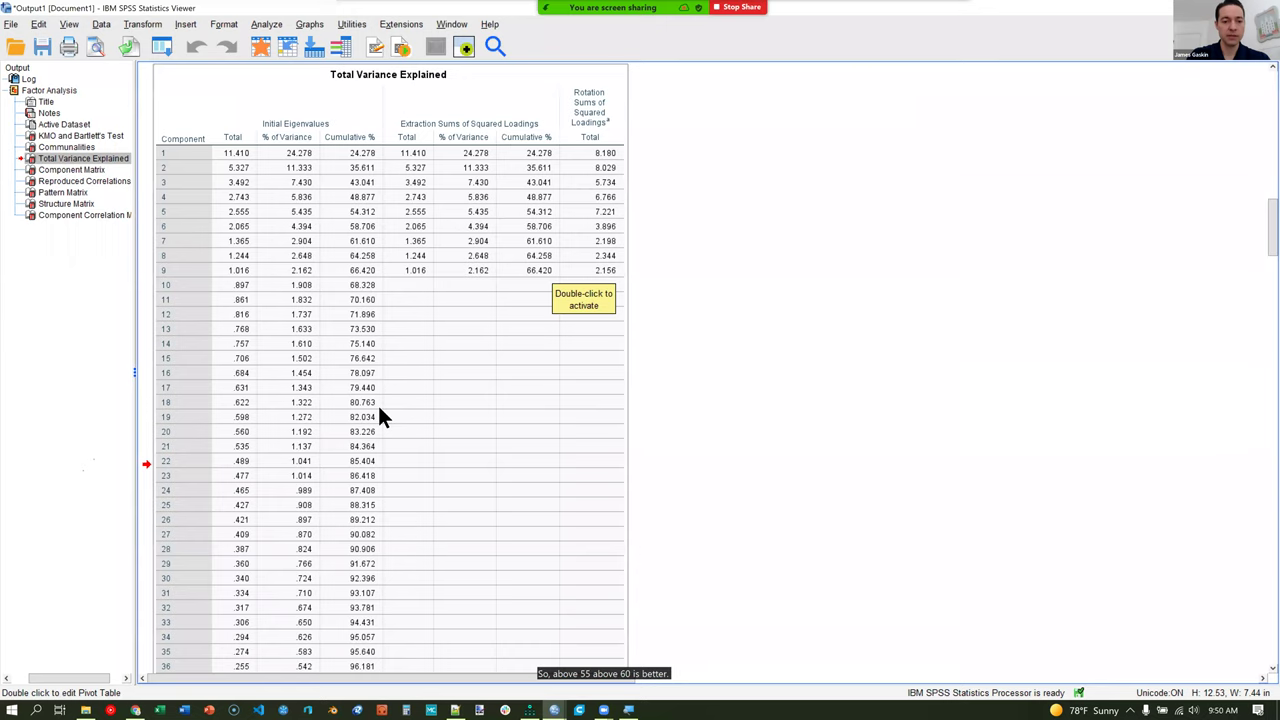
# Go past the Component Matrix, check the residuals note under the reproduced correlations, and examine the Pattern Matrix loadings.
pyautogui.scroll(-15, 377, 413)
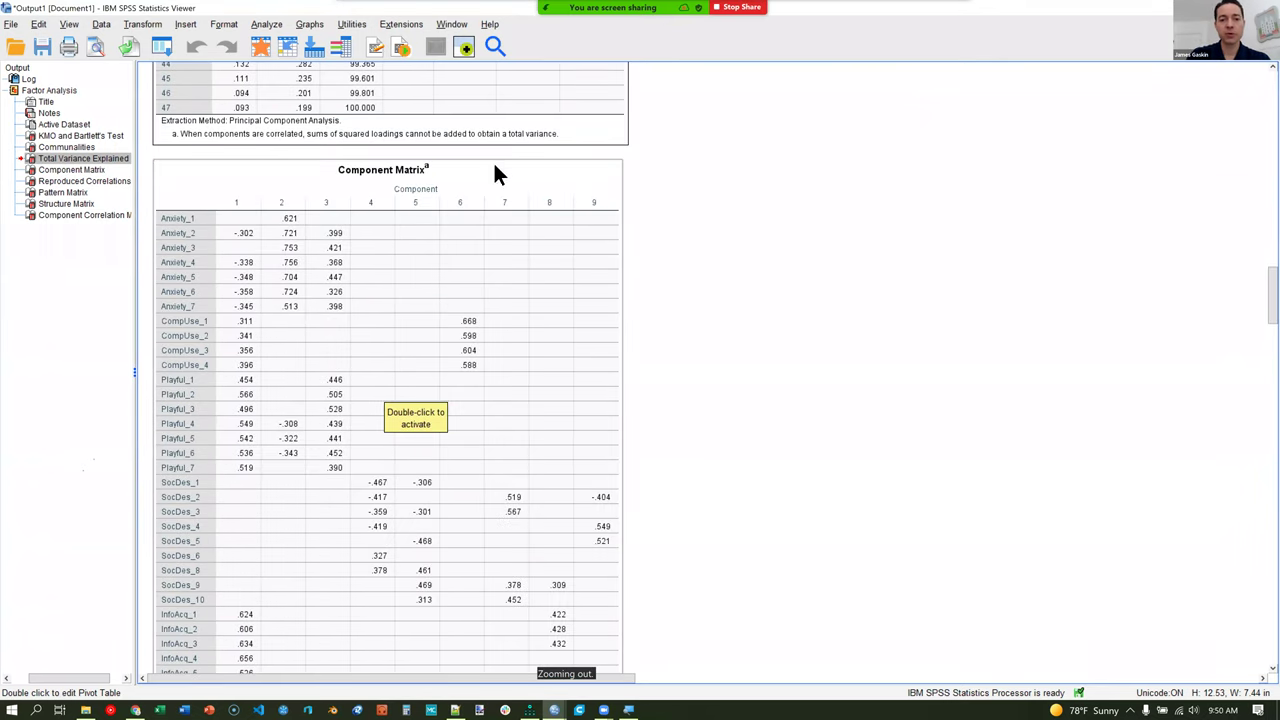
pyautogui.scroll(-15, 512, 280)
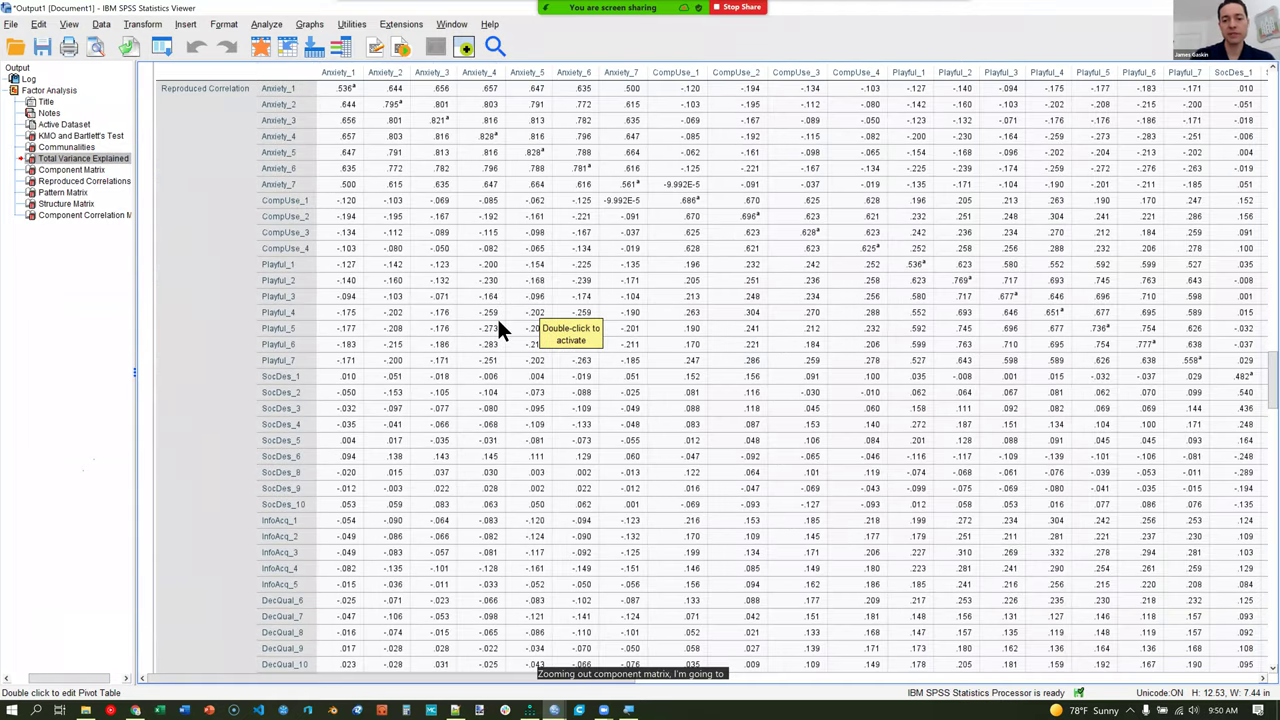
pyautogui.scroll(-10, 510, 233)
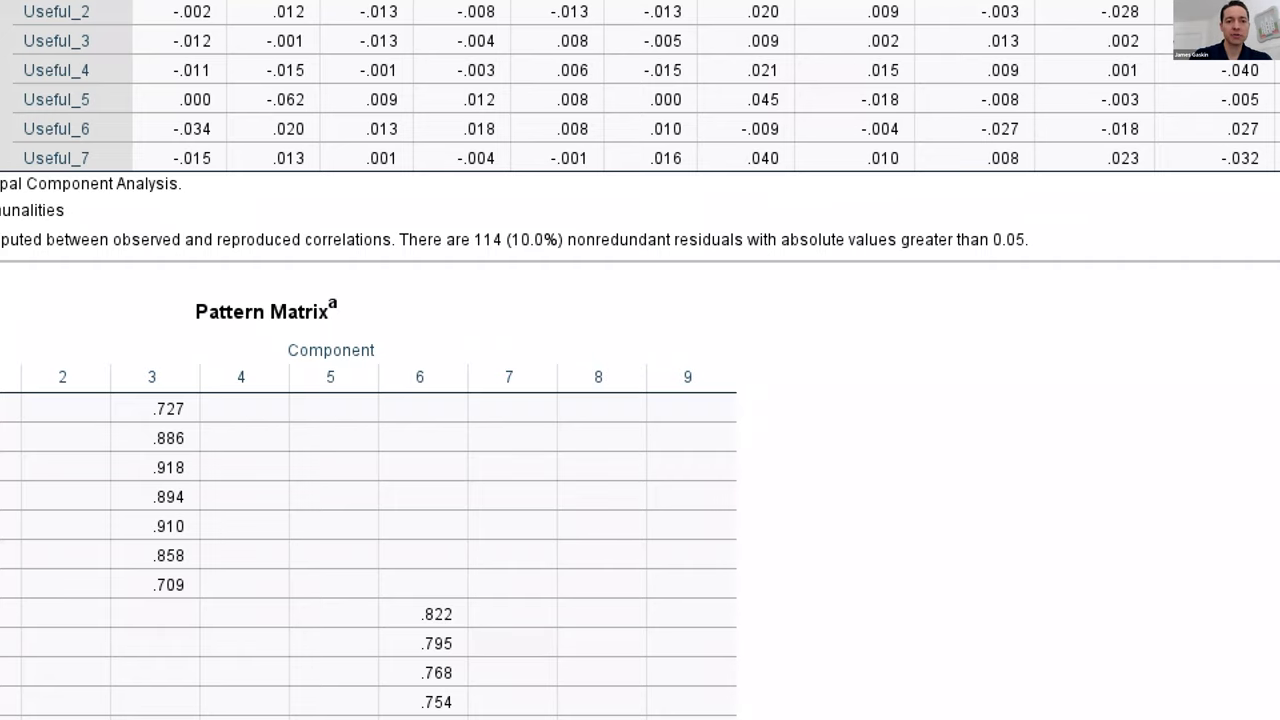
pyautogui.scroll(-3, 413, 276)
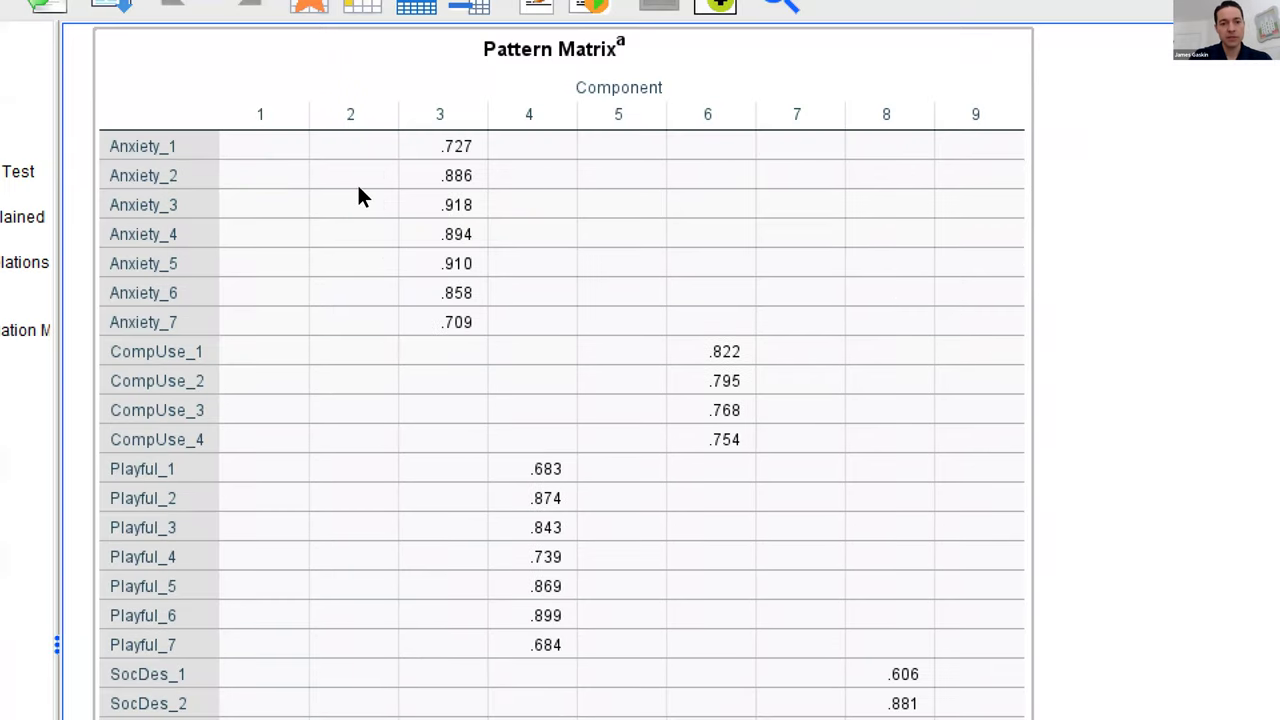
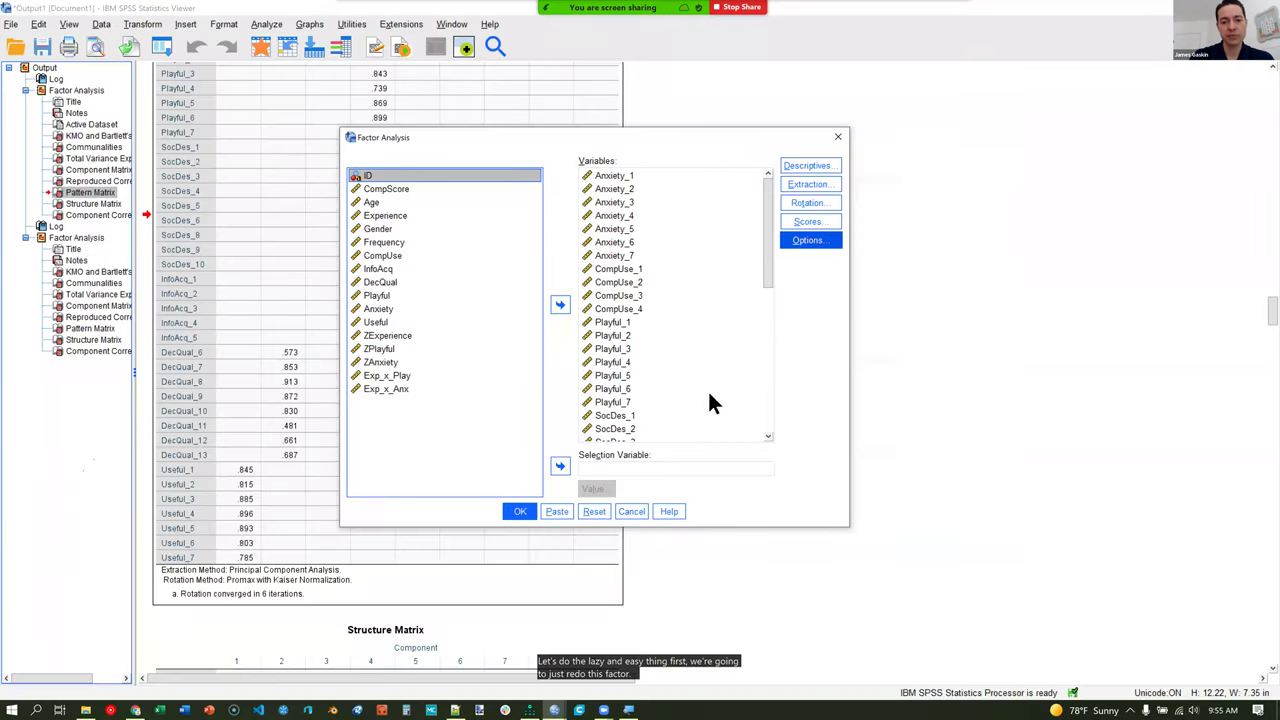
# Turn on suppression of small coefficients in the factor analysis options with the absolute value threshold at .10.
pyautogui.click(634, 378)
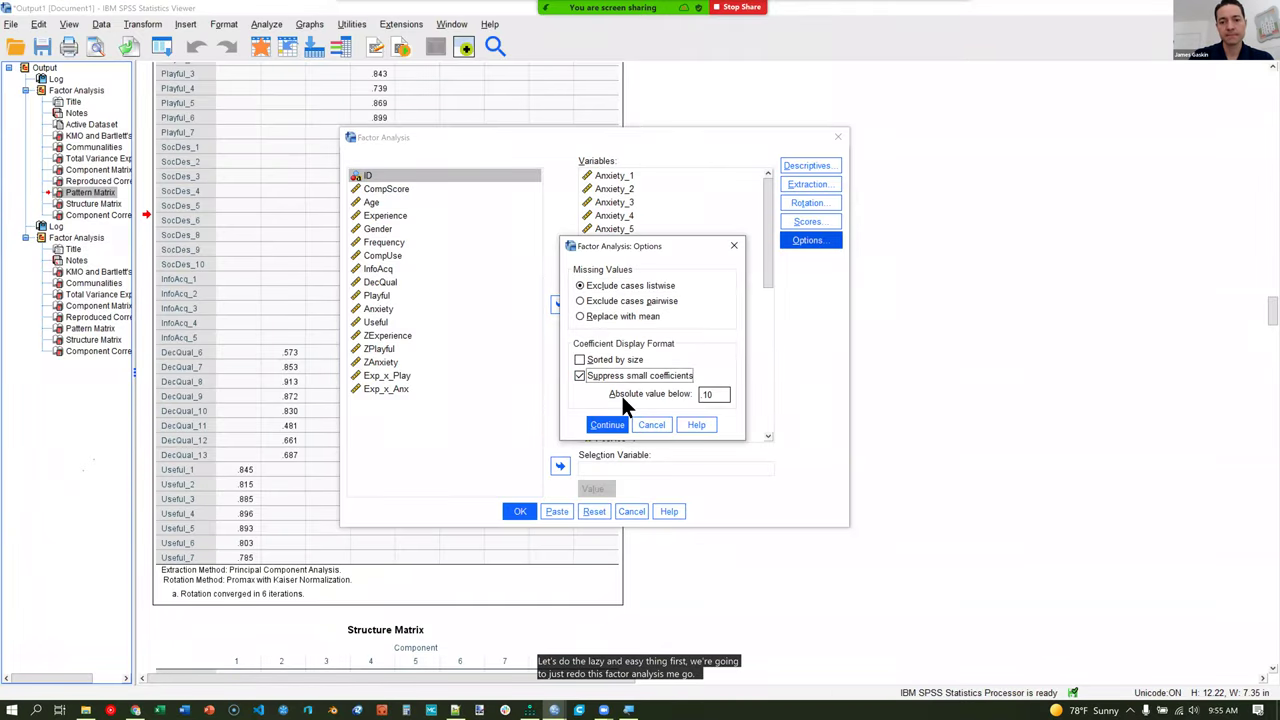
pyautogui.click(607, 424)
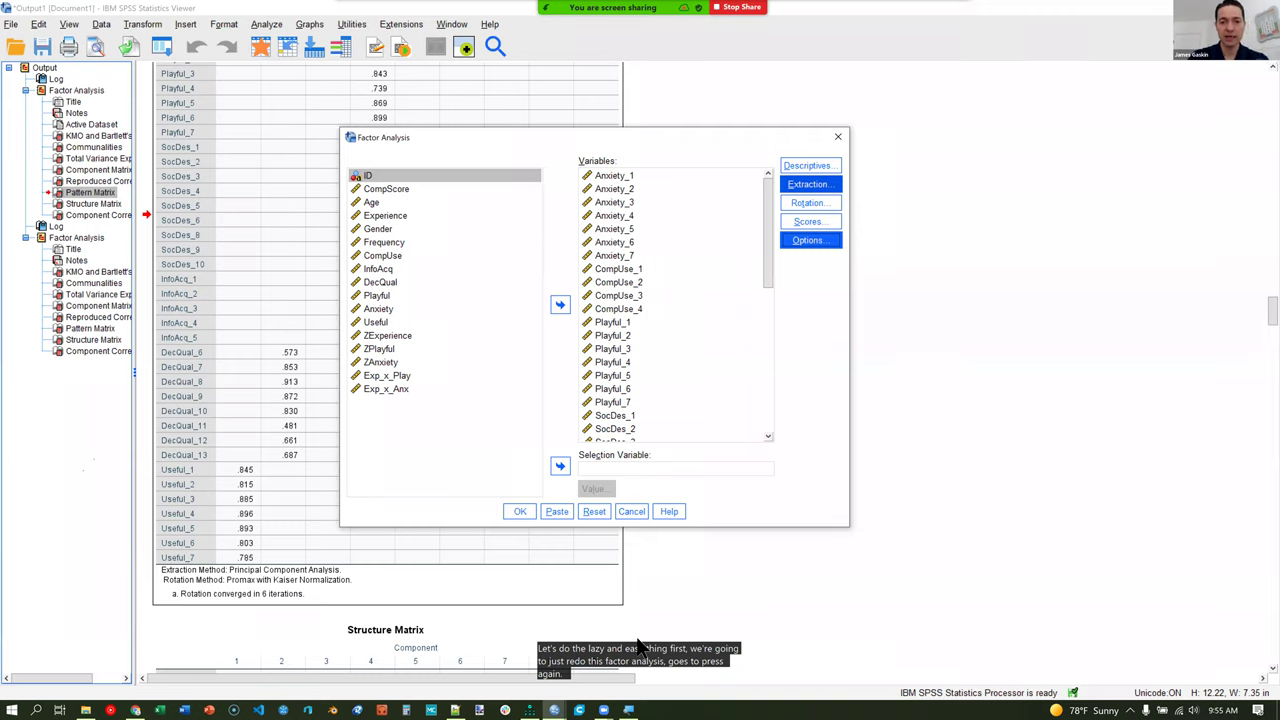
# Set the extraction to a fixed number of 7 factors and rerun the factor analysis.
pyautogui.moveTo(600, 137); pyautogui.dragTo(846, 137)
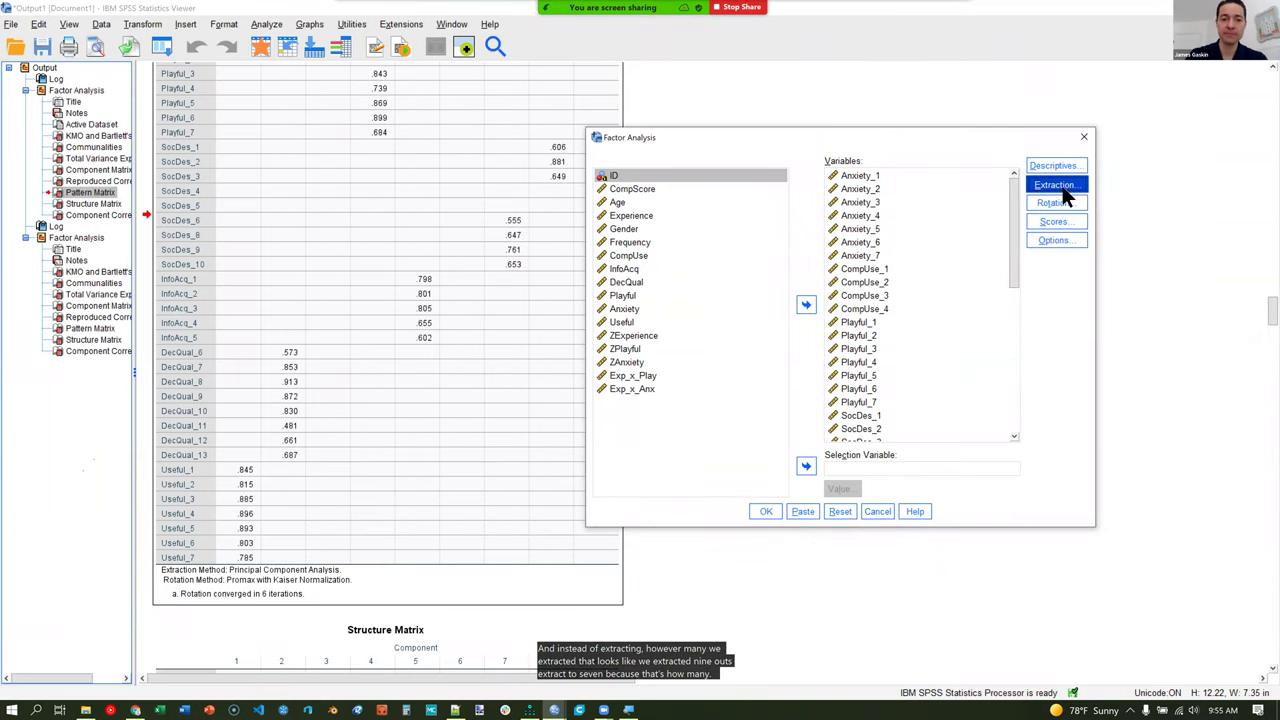
pyautogui.click(1097, 205)
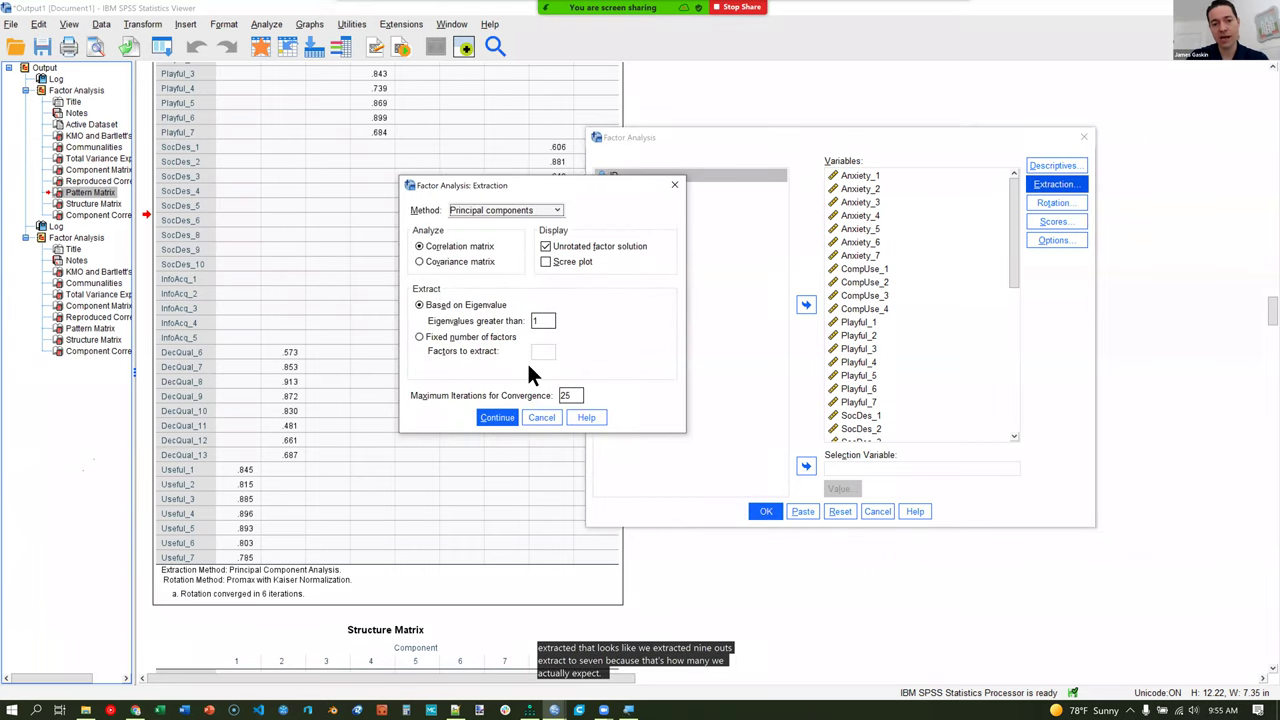
pyautogui.click(480, 337)
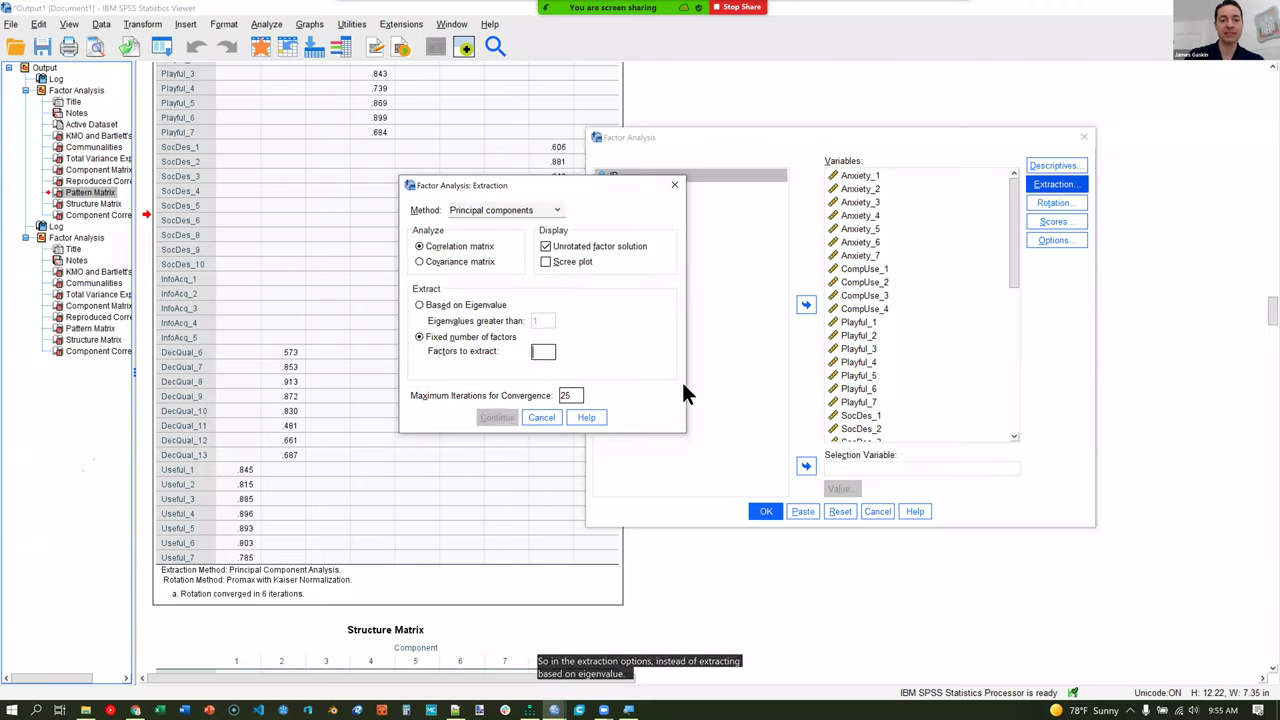
pyautogui.write('7')
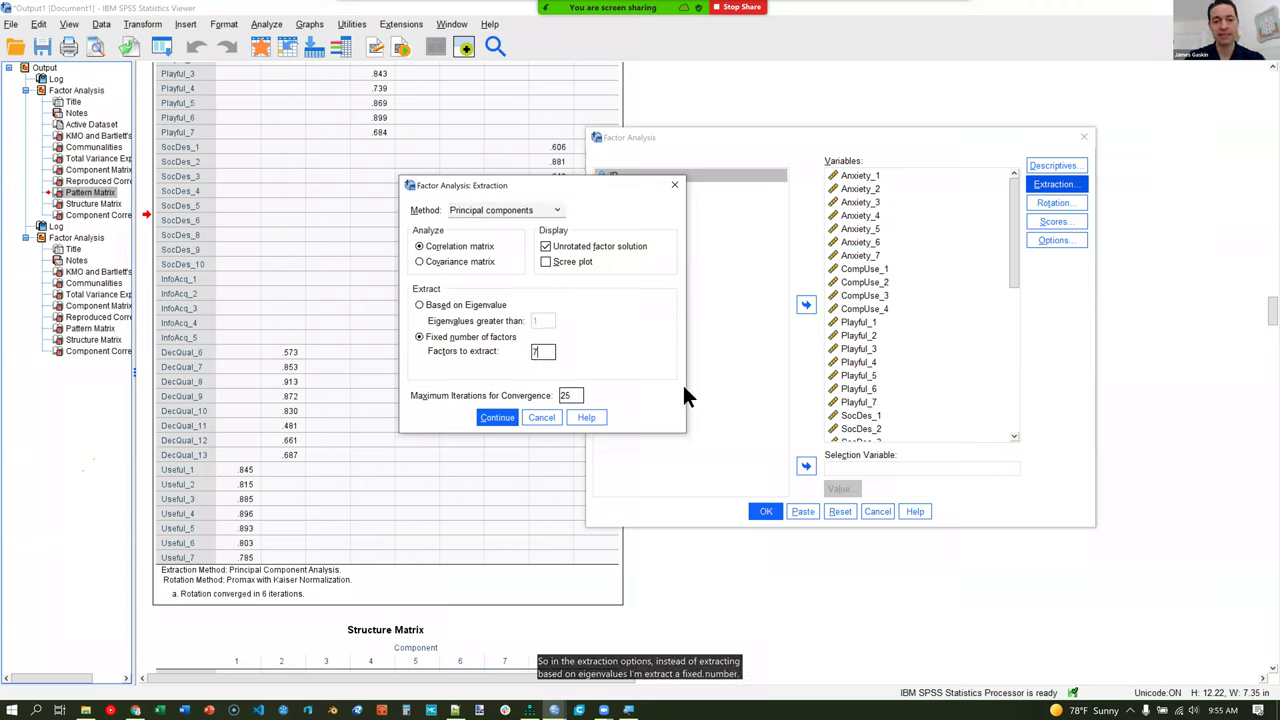
pyautogui.click(499, 418)
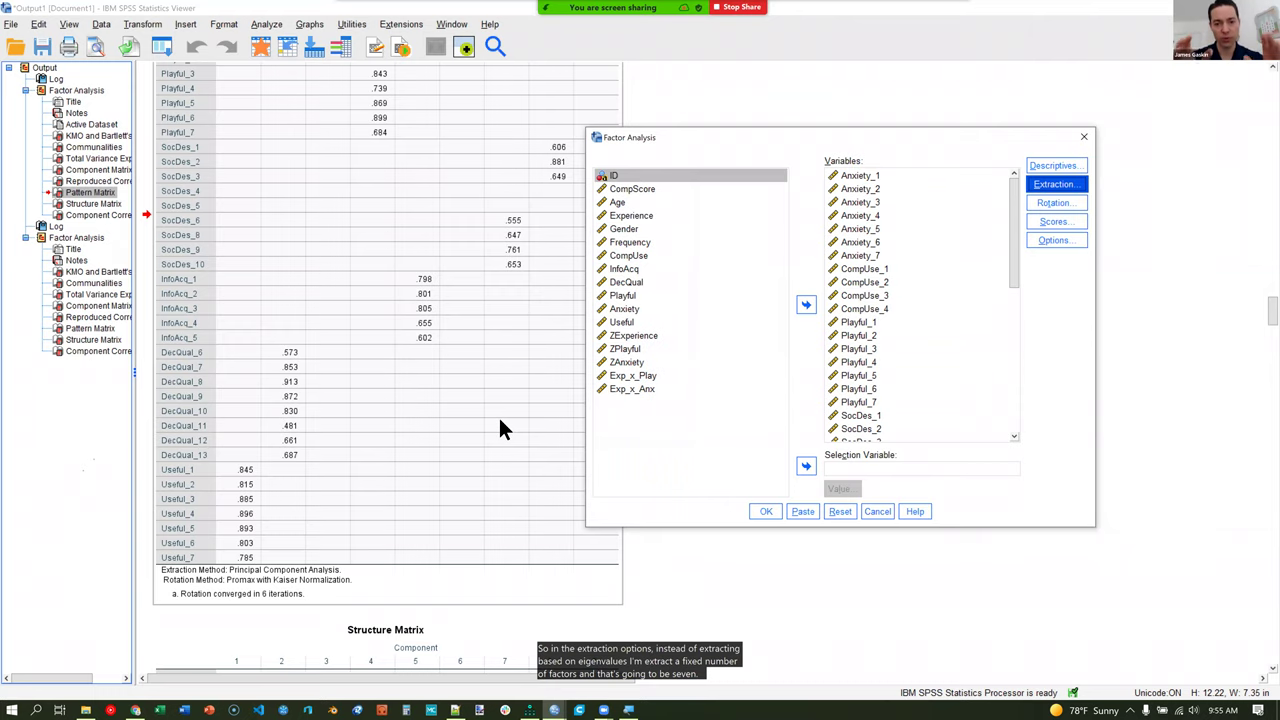
pyautogui.click(760, 510)
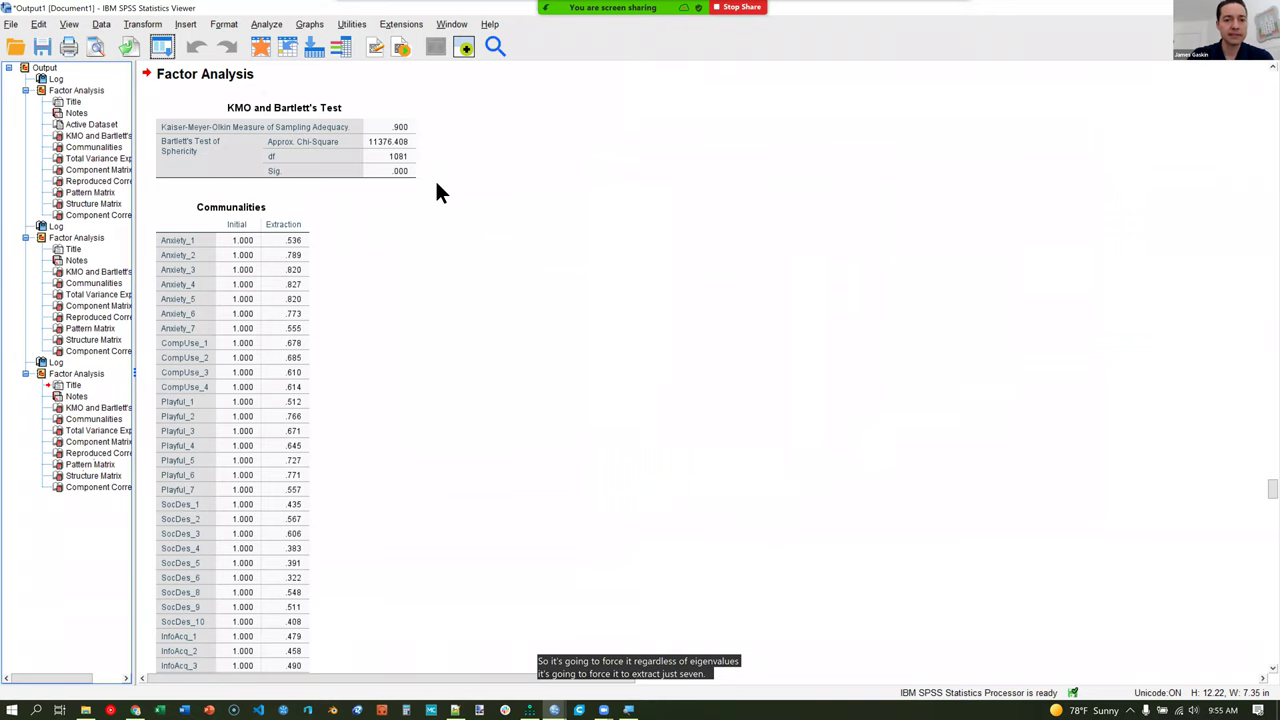
# Examine the communalities, total variance explained and Pattern Matrix loadings of the seven-factor solution.
pyautogui.click(298, 412)
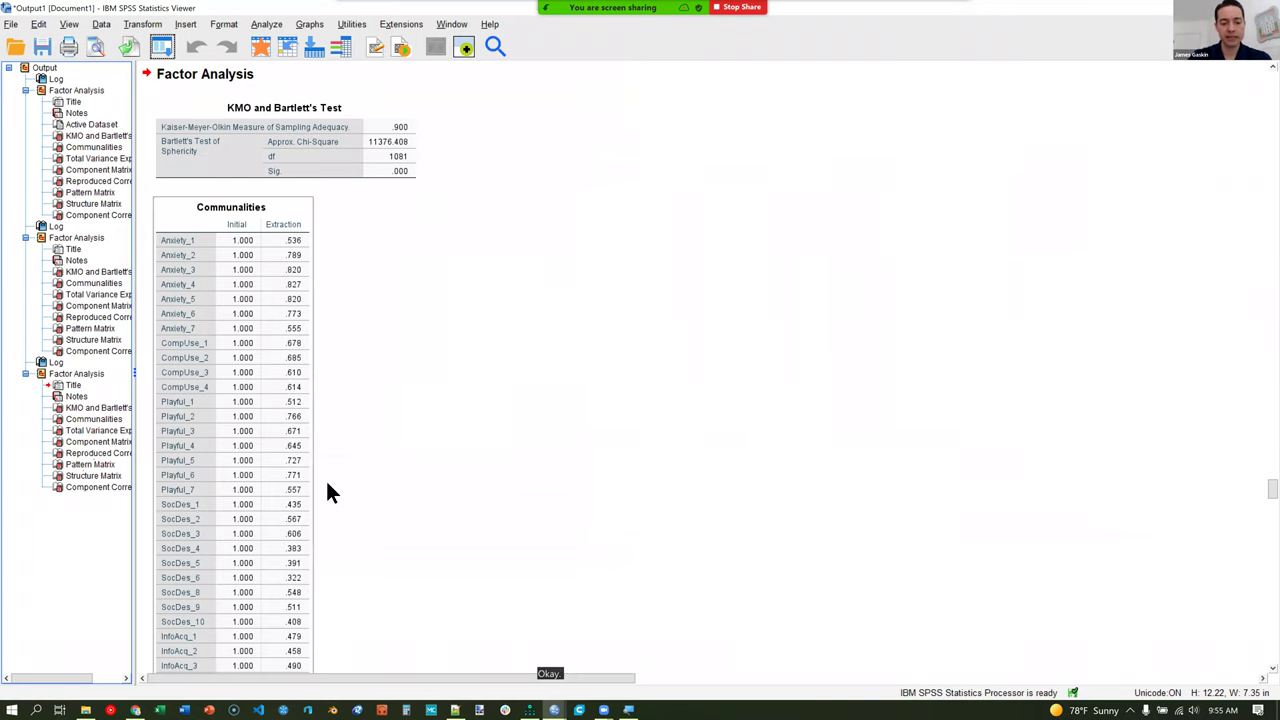
pyautogui.scroll(-10, 533, 423)
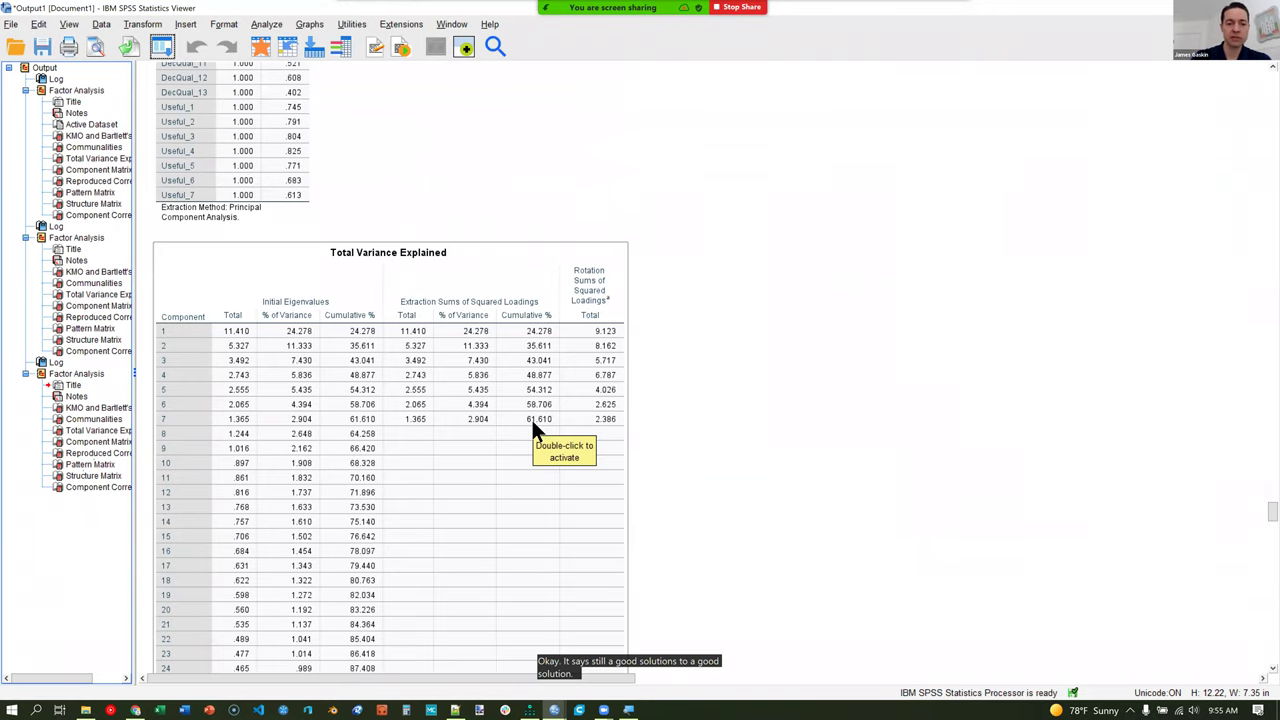
pyautogui.scroll(-20, 344, 540)
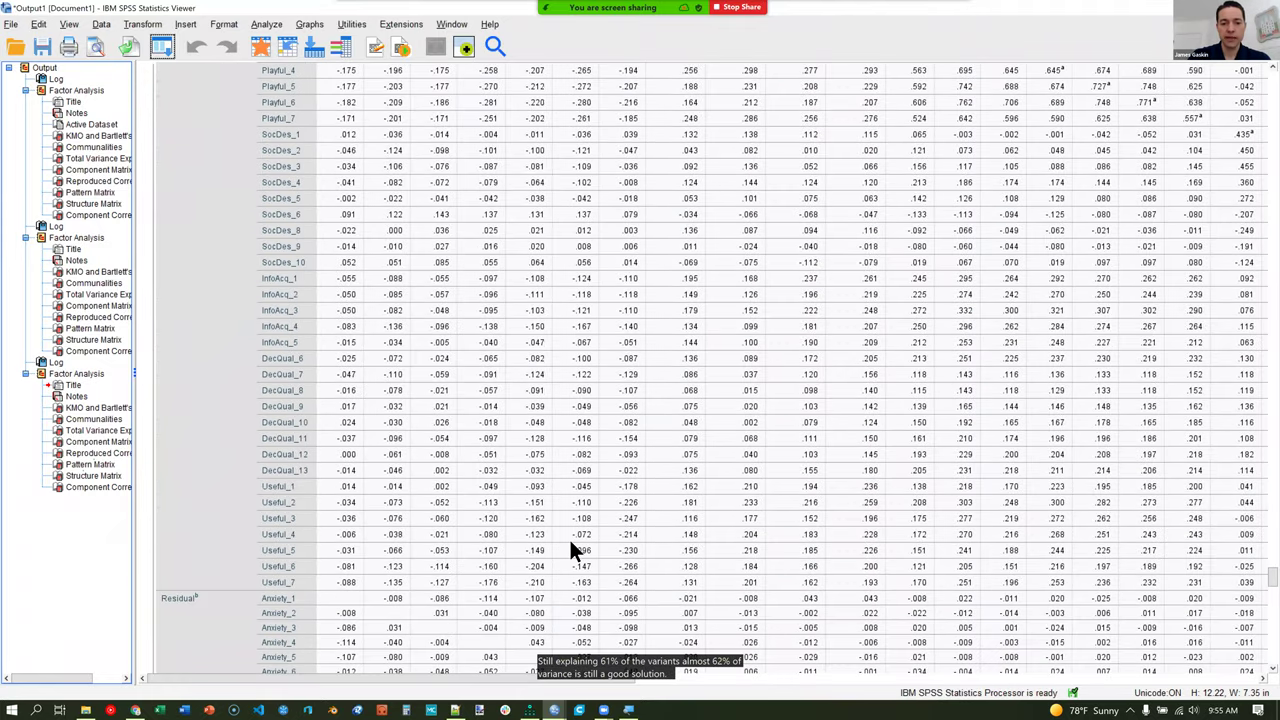
pyautogui.scroll(-5, 569, 537)
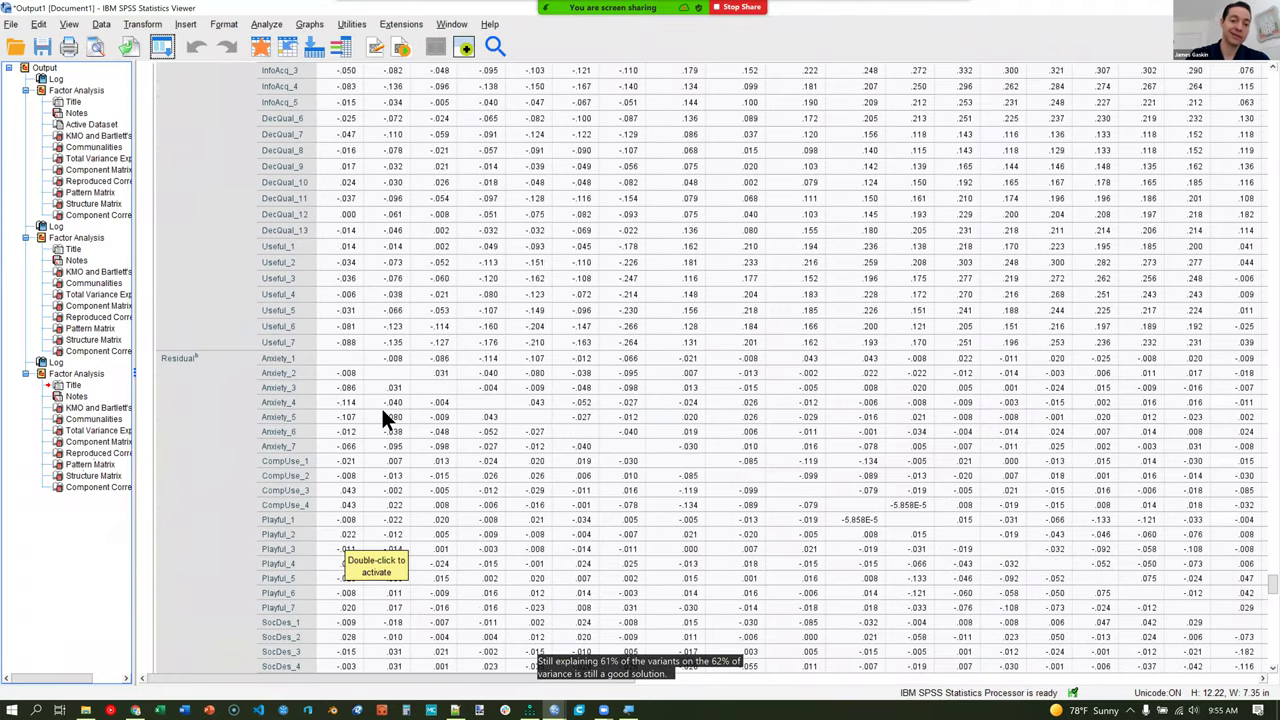
pyautogui.scroll(-20, 383, 412)
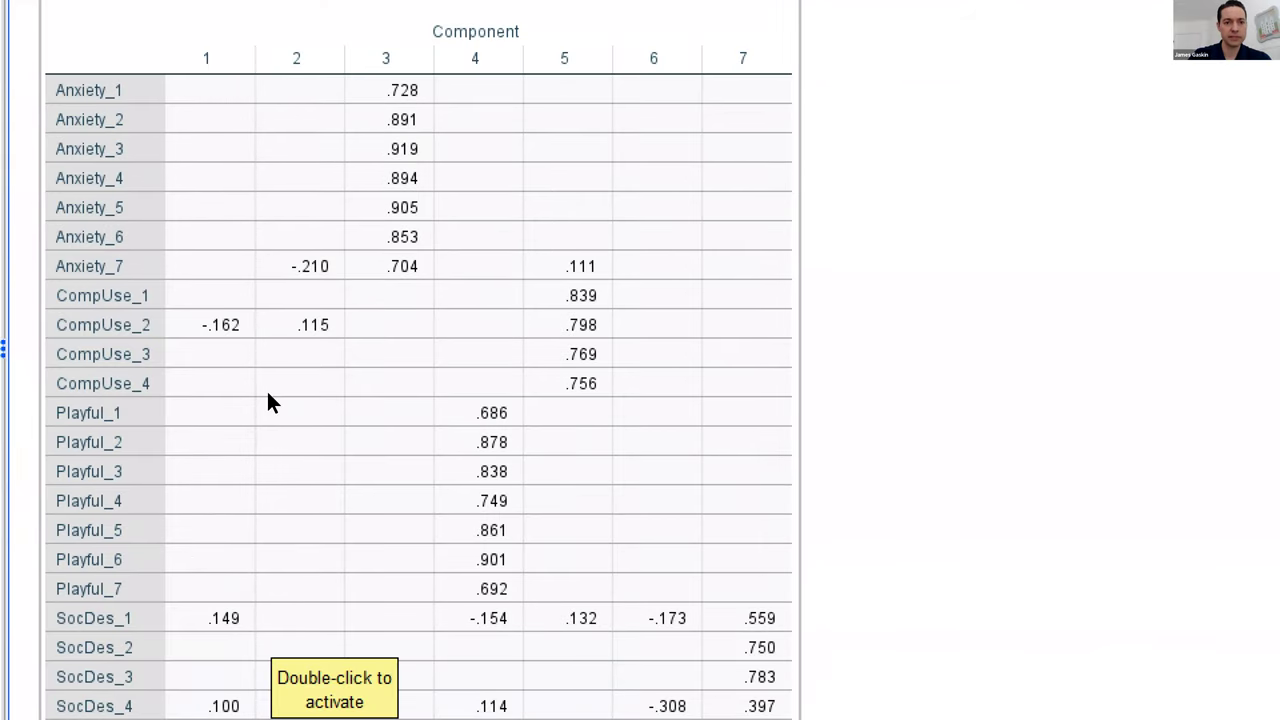
pyautogui.scroll(5, 268, 400)
pyautogui.scroll(-10, 430, 420)
pyautogui.scroll(3, 432, 420)
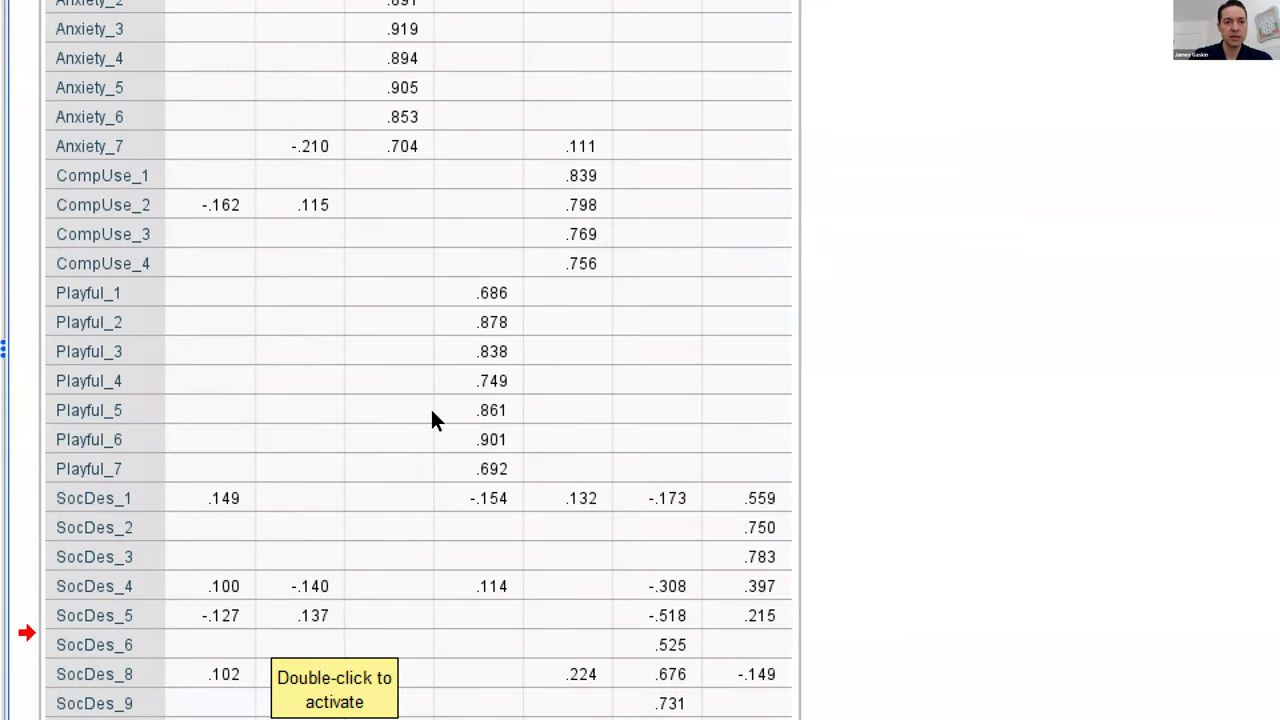
pyautogui.scroll(2, 432, 420)
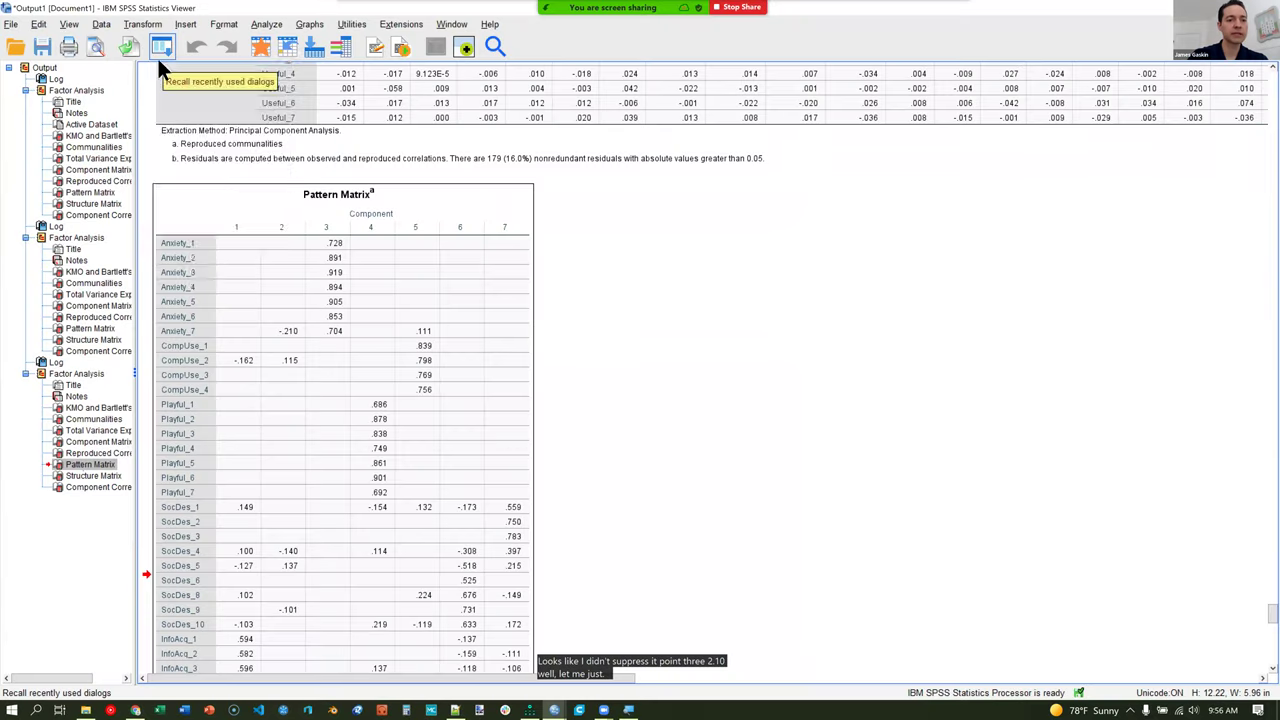
# Set the suppression threshold for small coefficients to .3, rerun the factor analysis and go to its new Pattern Matrix.
pyautogui.click(160, 50)
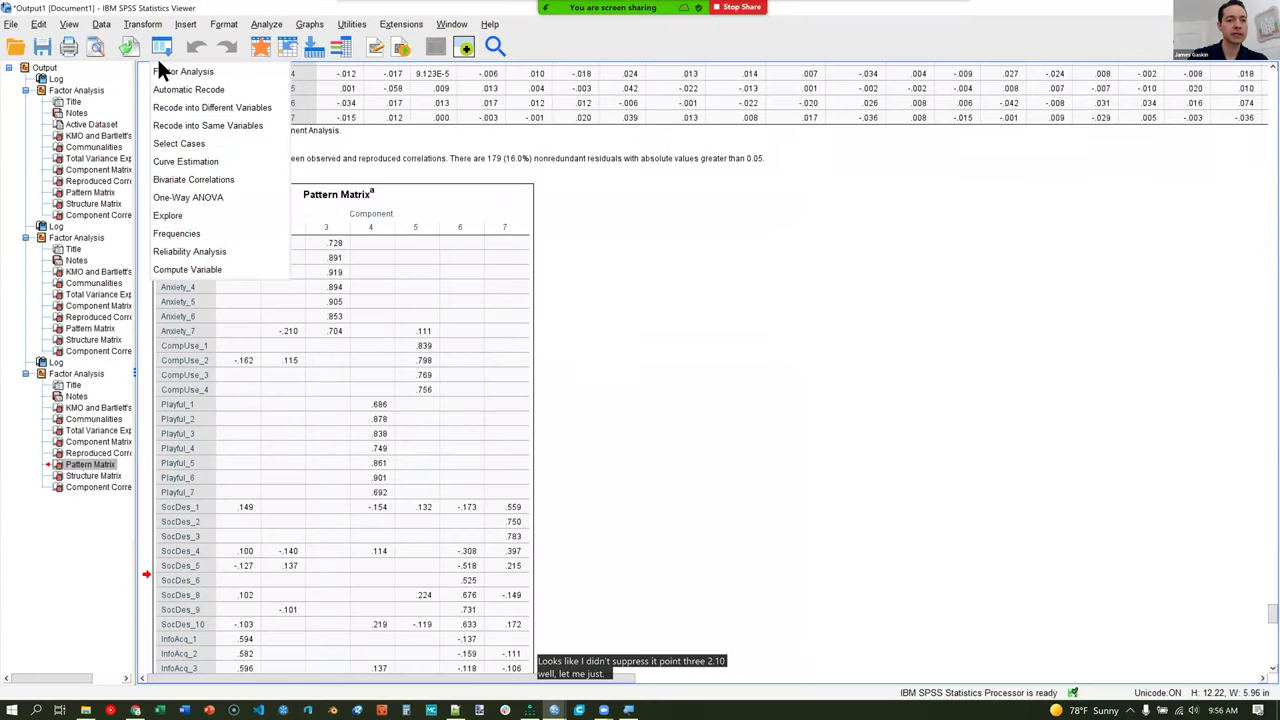
pyautogui.press('Return')
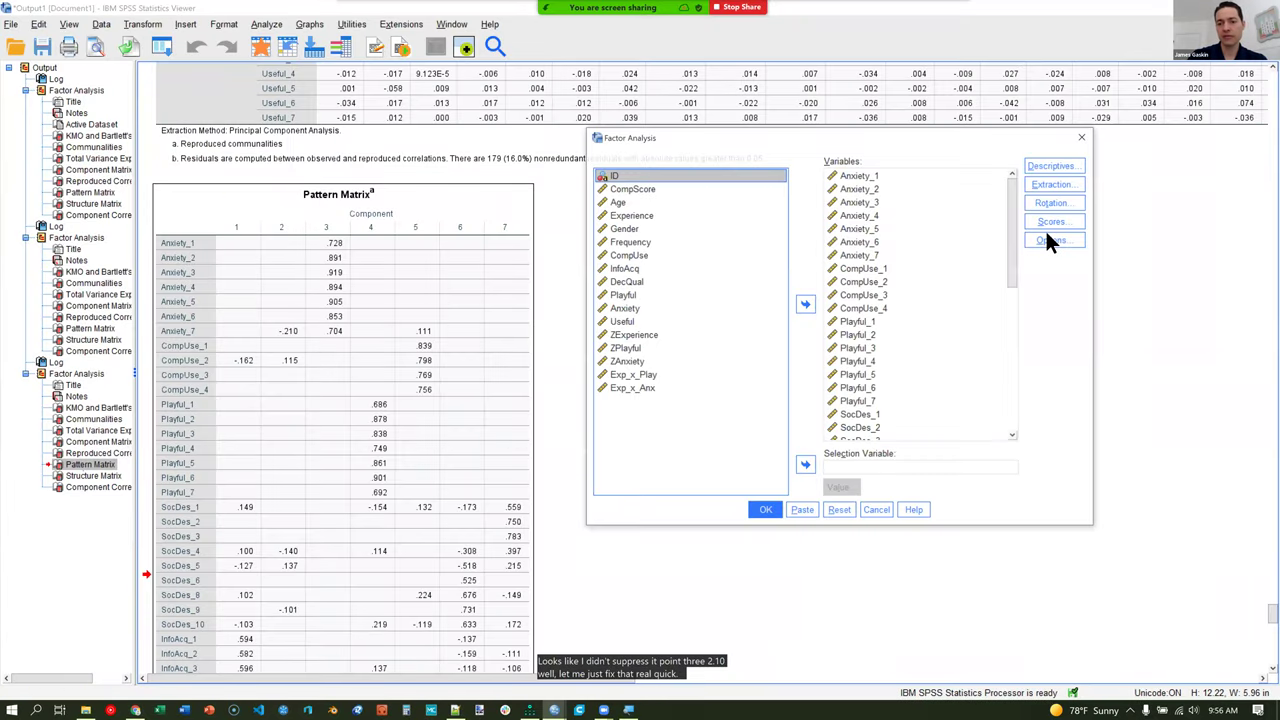
pyautogui.hotkey('alt', 'o')
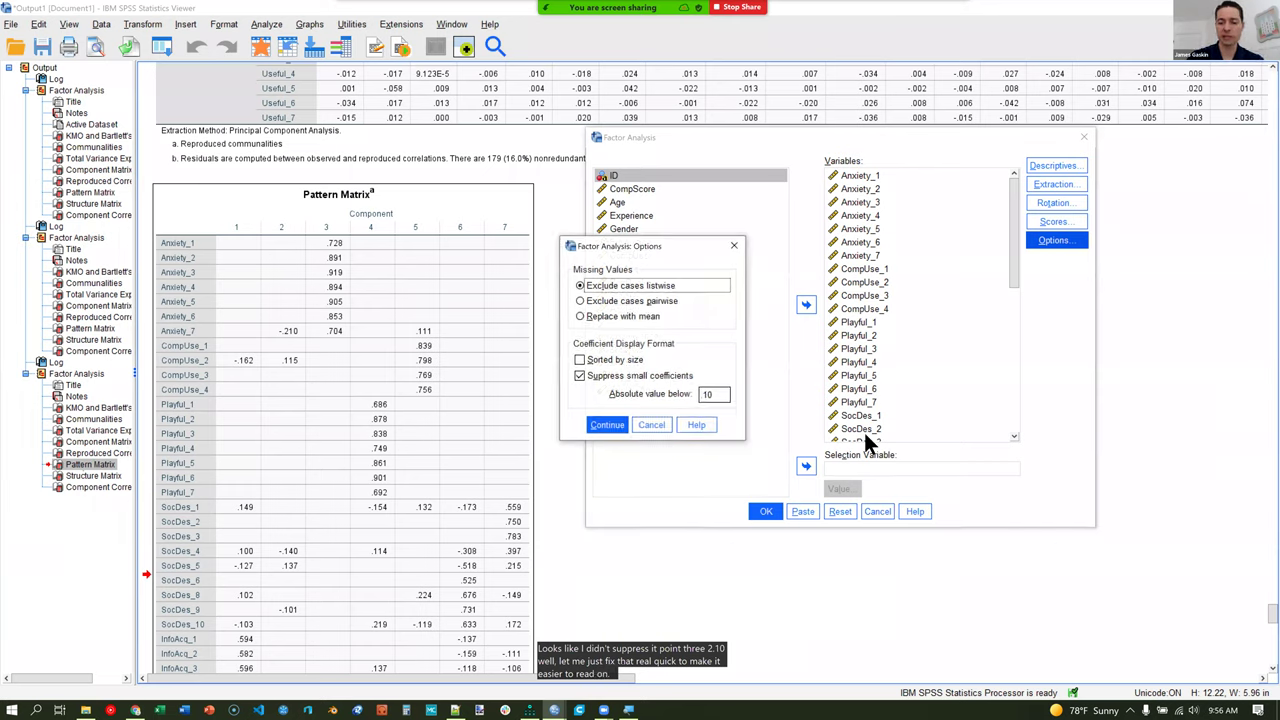
pyautogui.press('Tab')
pyautogui.press('Tab')
pyautogui.press('Tab')
pyautogui.write('3')
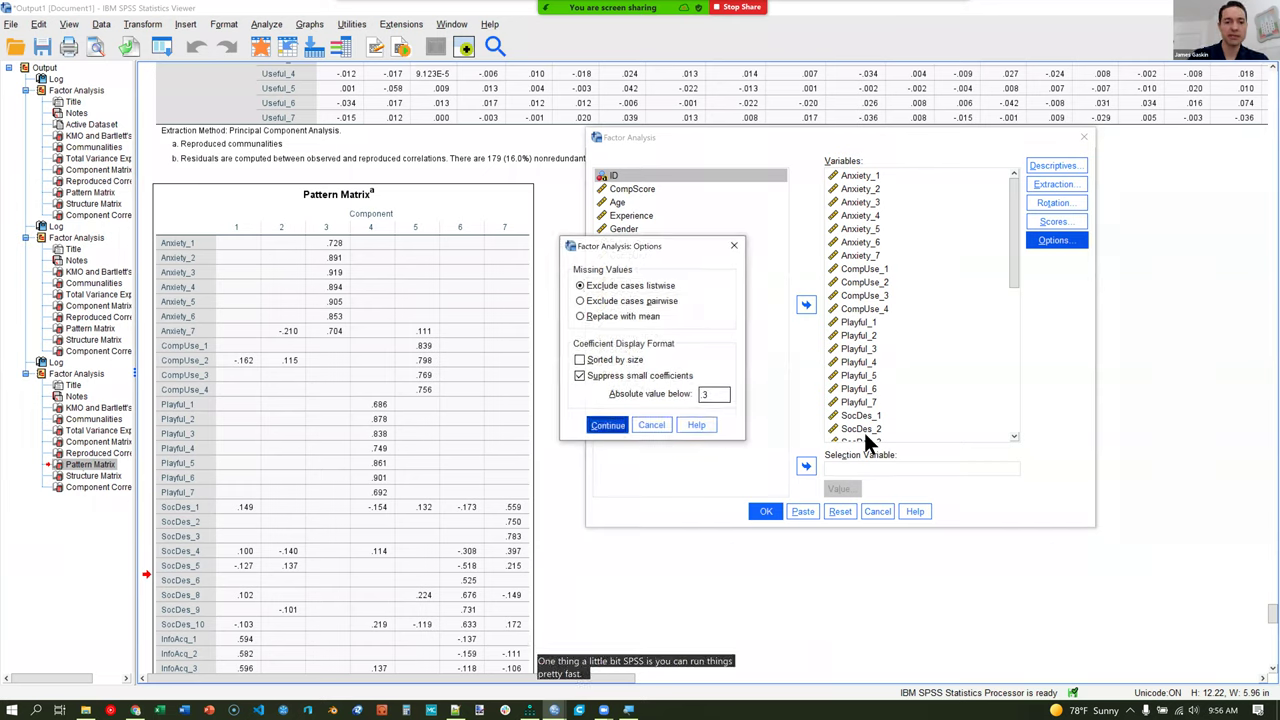
pyautogui.press('Return')
pyautogui.press('Return')
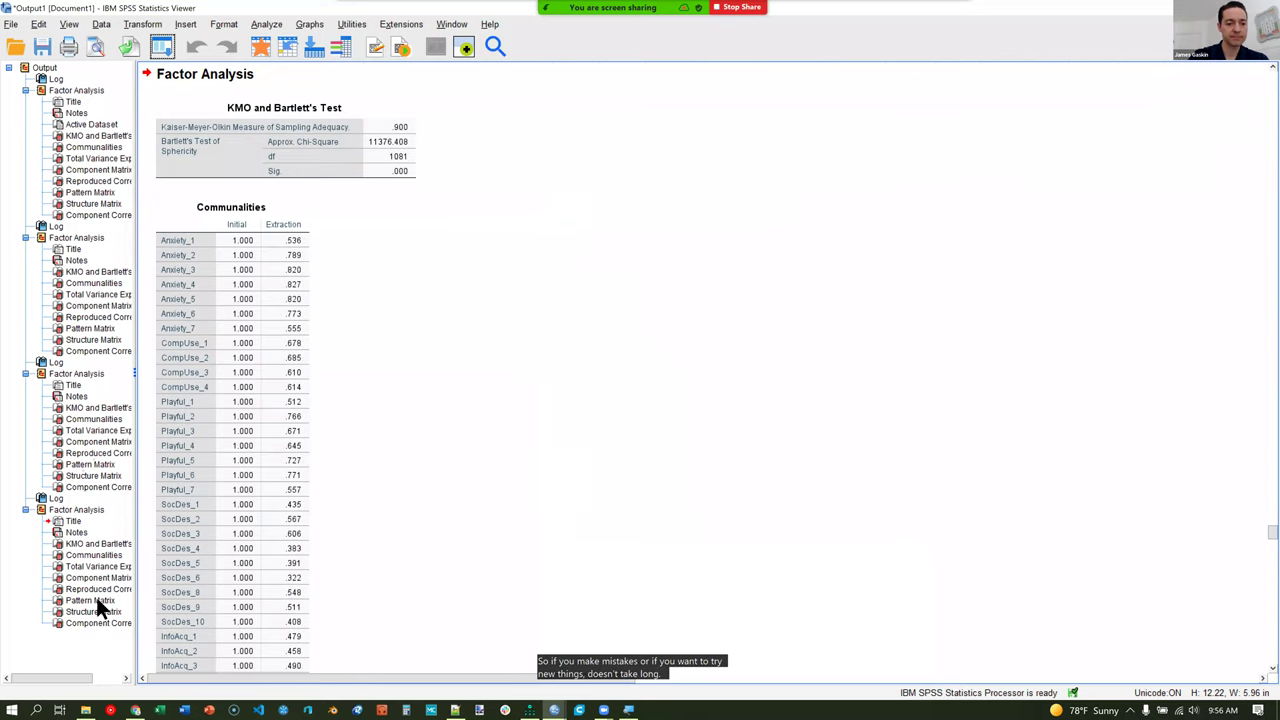
pyautogui.click(96, 597)
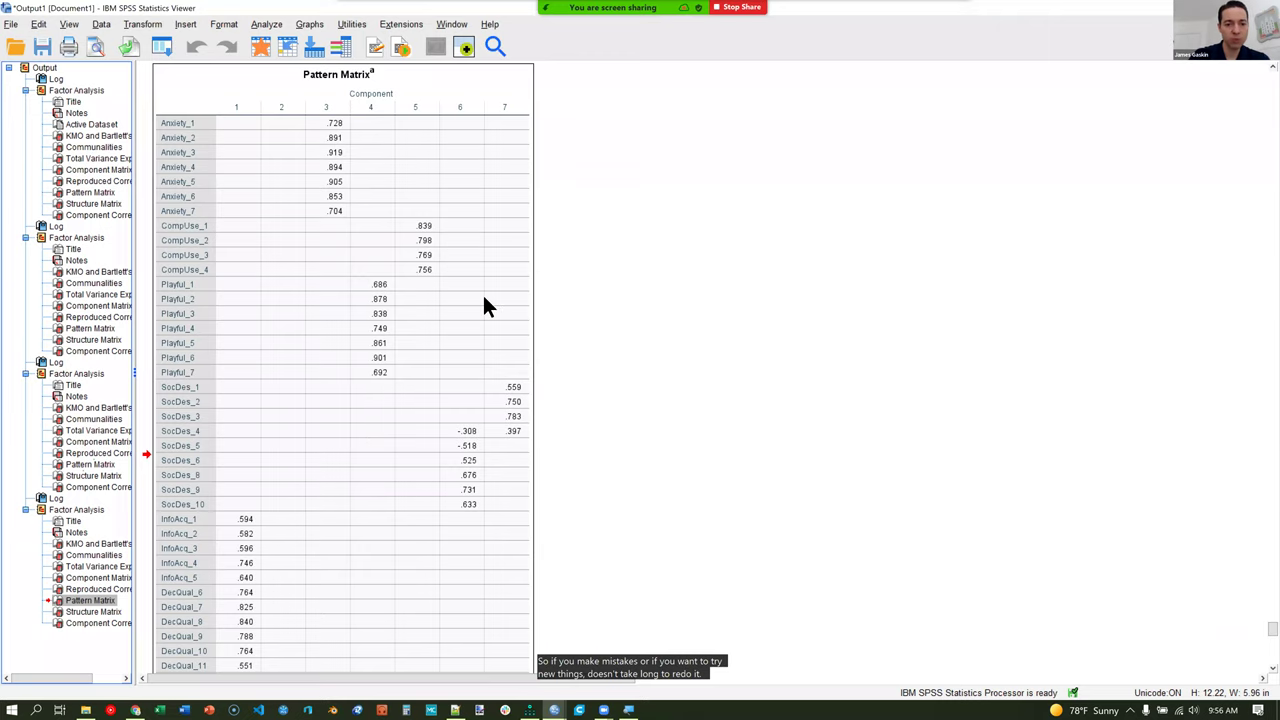
pyautogui.scroll(-3, 480, 310)
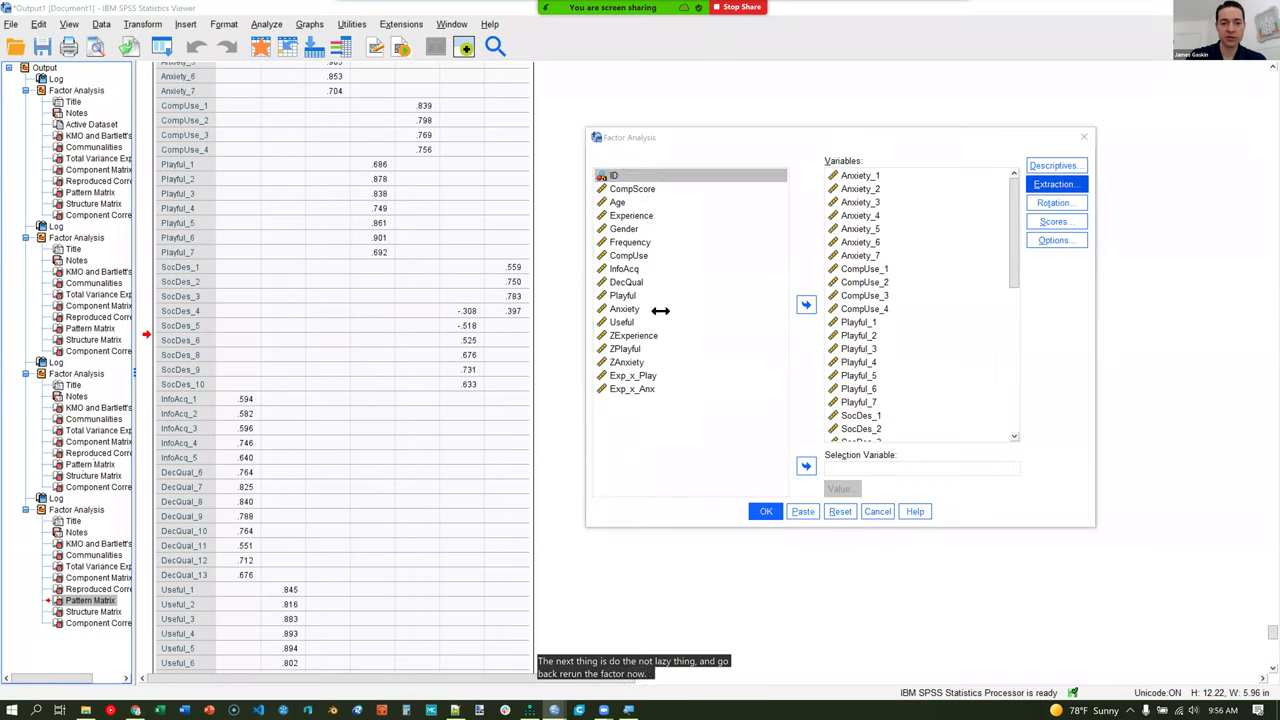
# Switch the factor extraction back to eigenvalues greater than 1 and rerun the analysis.
pyautogui.hotkey('alt', 'e')
pyautogui.click(491, 306)
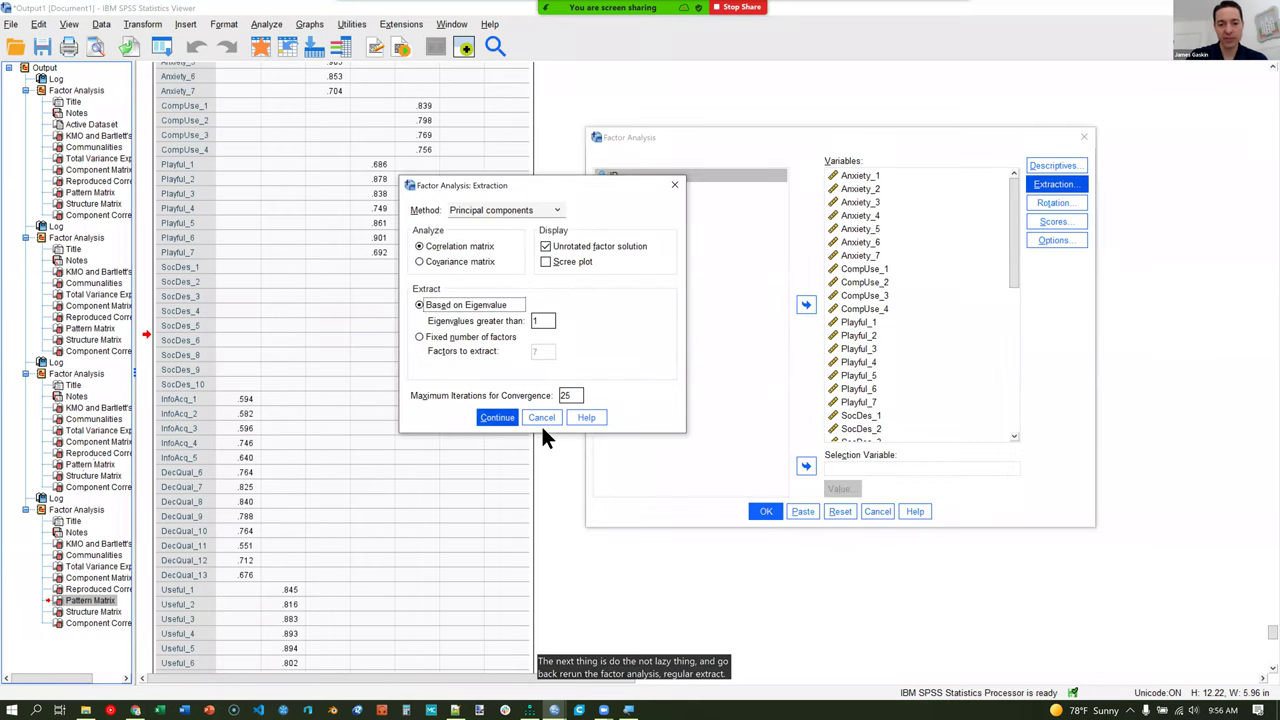
pyautogui.press('Return')
pyautogui.click(769, 512)
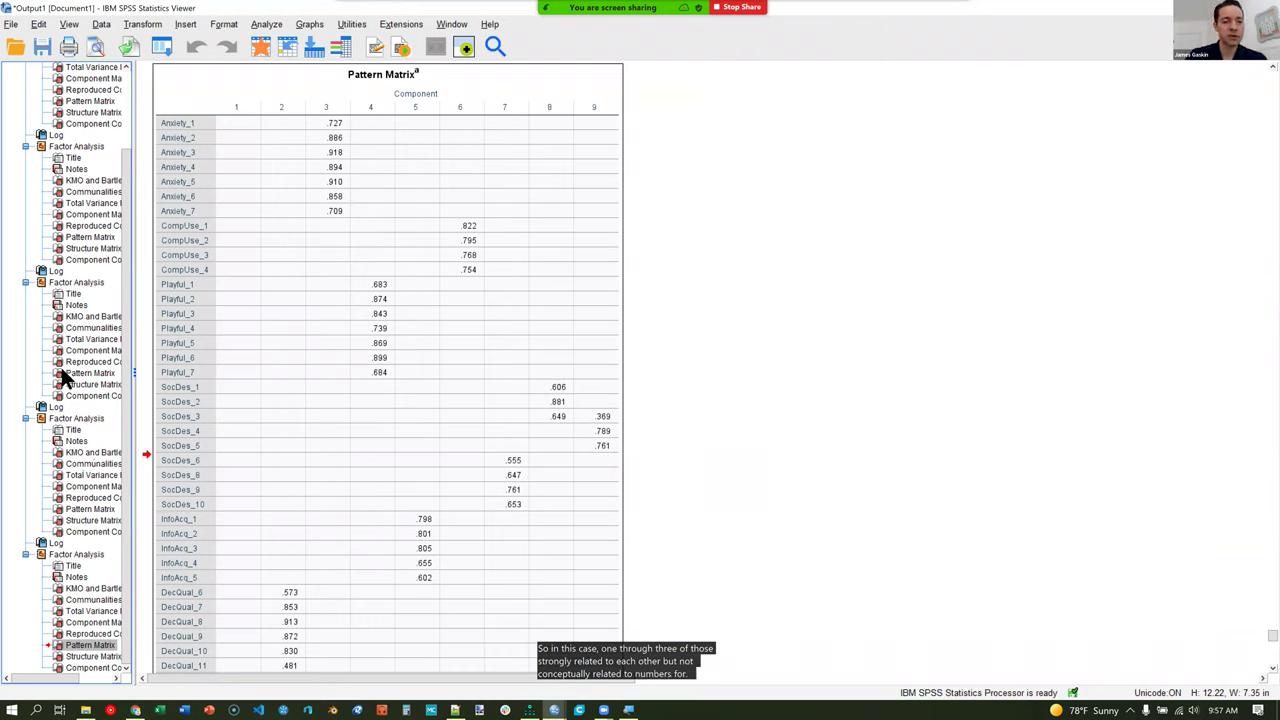
# Compare the wording of the SocDes item labels in the data file's variable list, marking SocDes_6 through SocDes_10 as a group.
pyautogui.hotkey('alt', 'Tab')
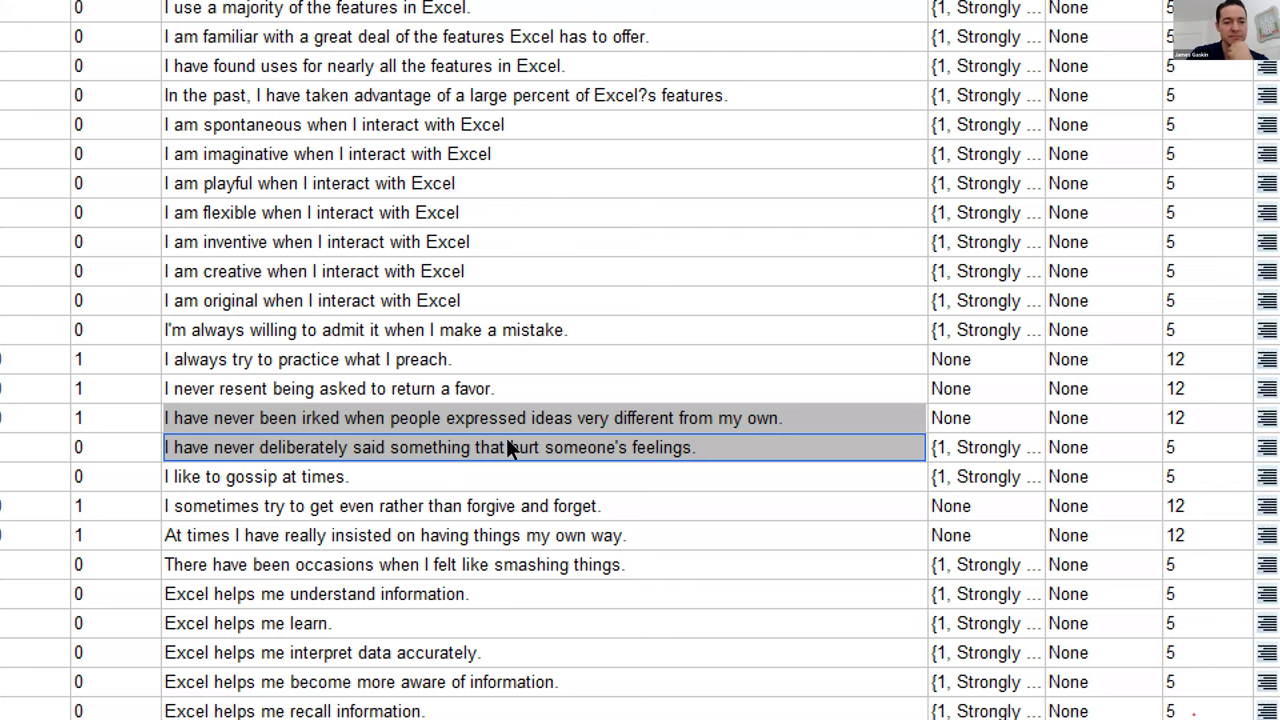
pyautogui.scroll(-1, 507, 443)
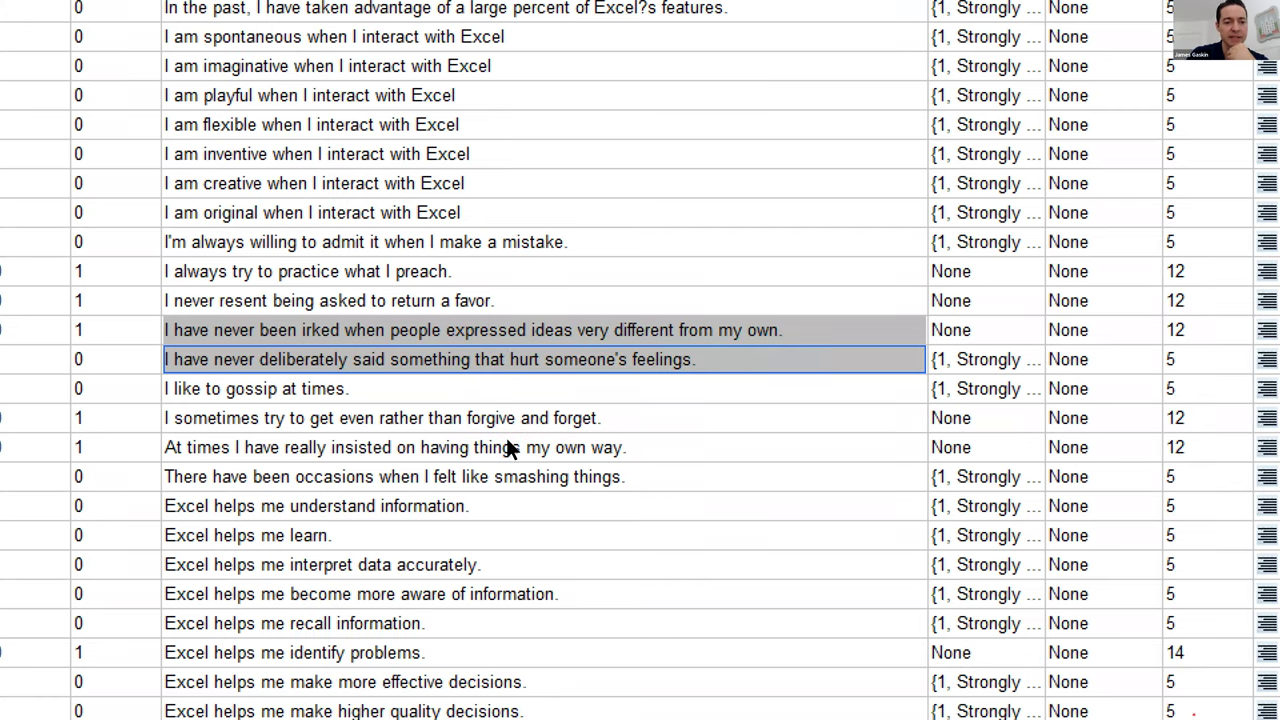
pyautogui.click(379, 382)
pyautogui.scroll(-1, 379, 382)
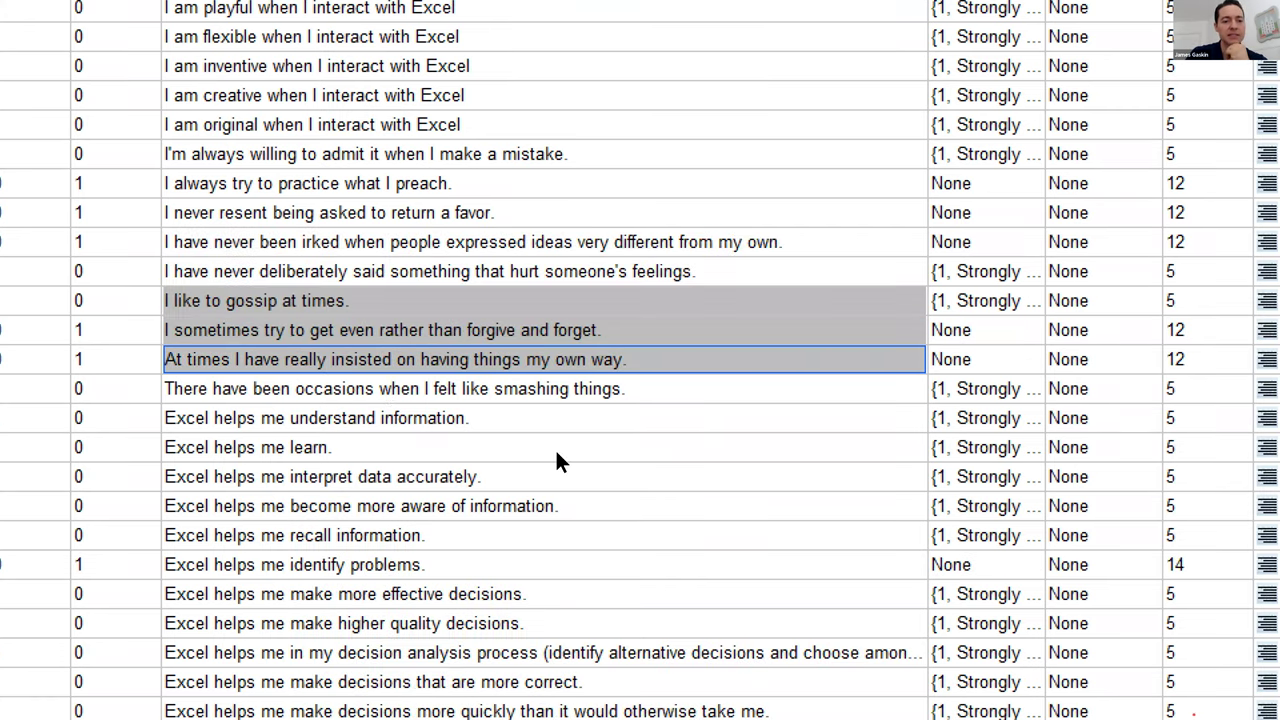
pyautogui.hotkey('shift', 'Down')
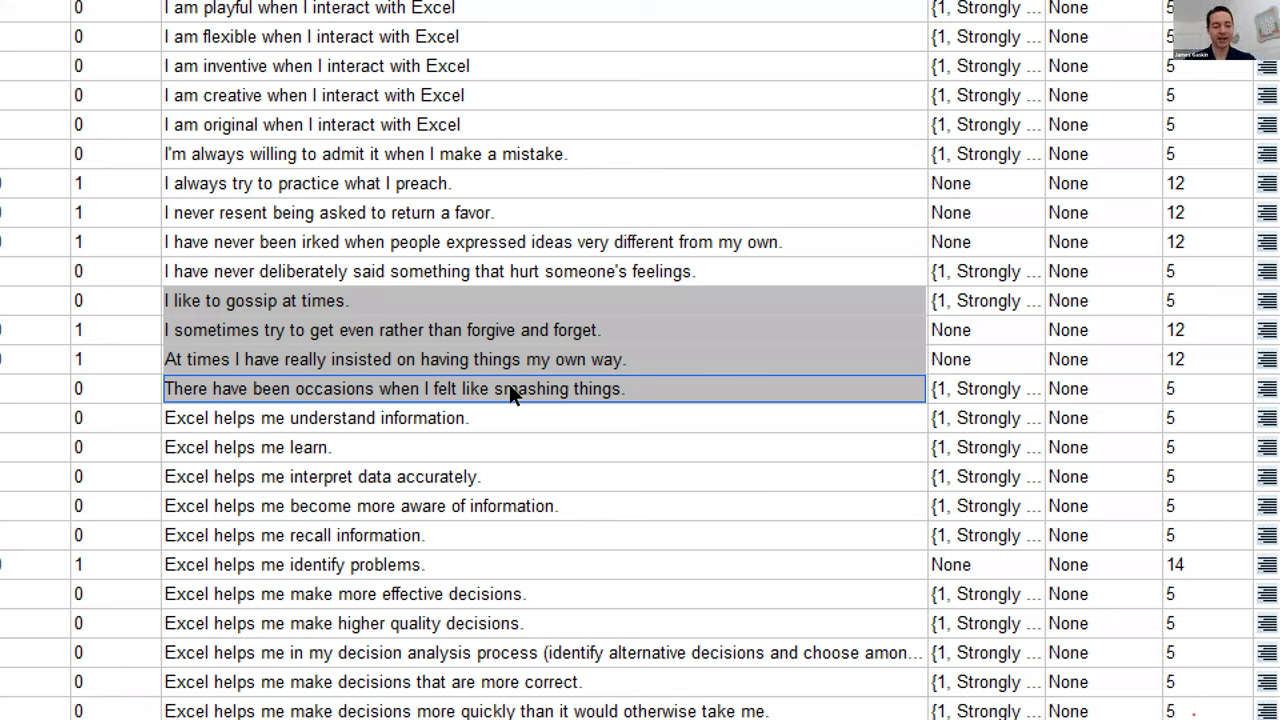
pyautogui.press('F2')
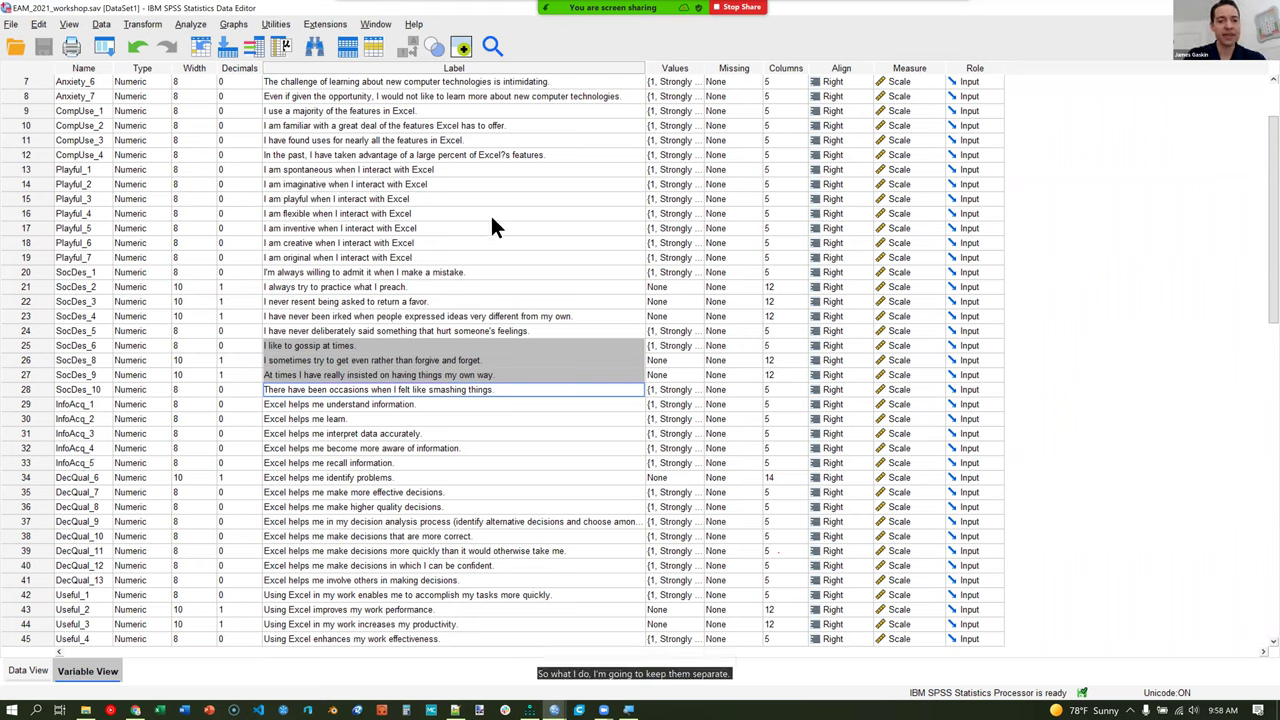
# Examine the full Pattern Matrix of the eigenvalue-based solution and check its SocDes loadings against the item labels.
pyautogui.hotkey('alt', 'Tab')
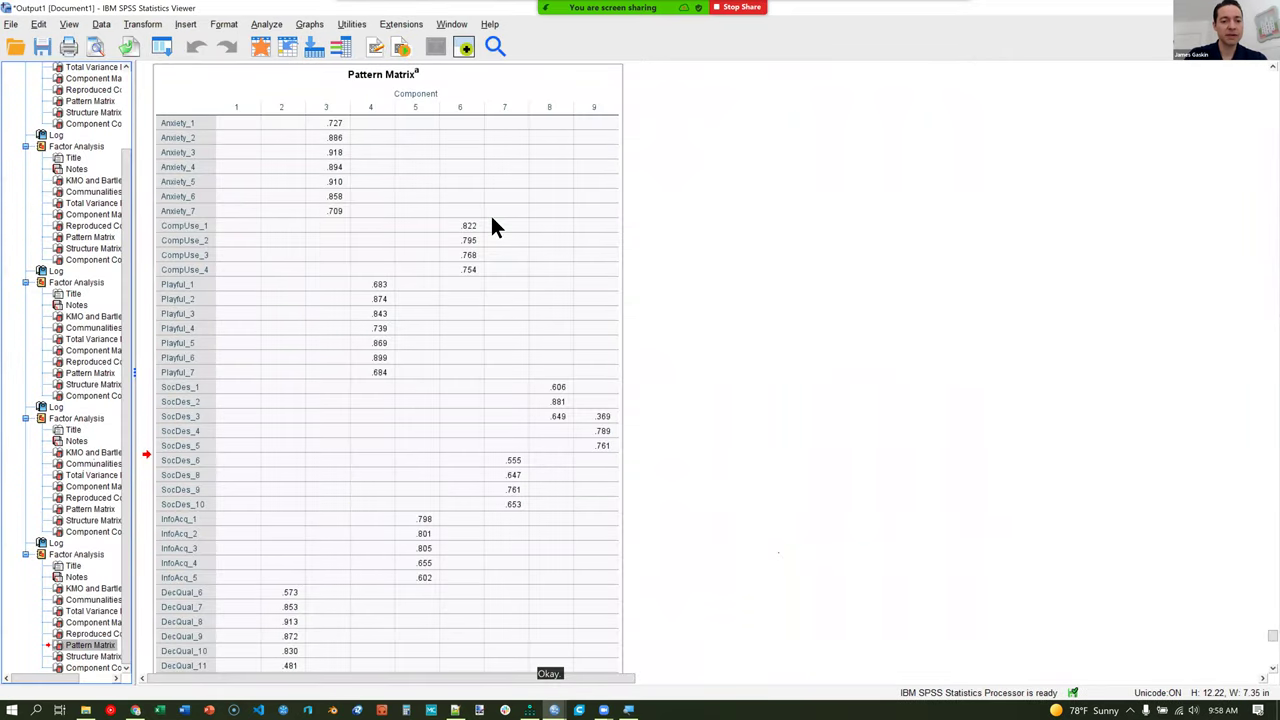
pyautogui.scroll(-5, 493, 240)
pyautogui.scroll(2, 493, 240)
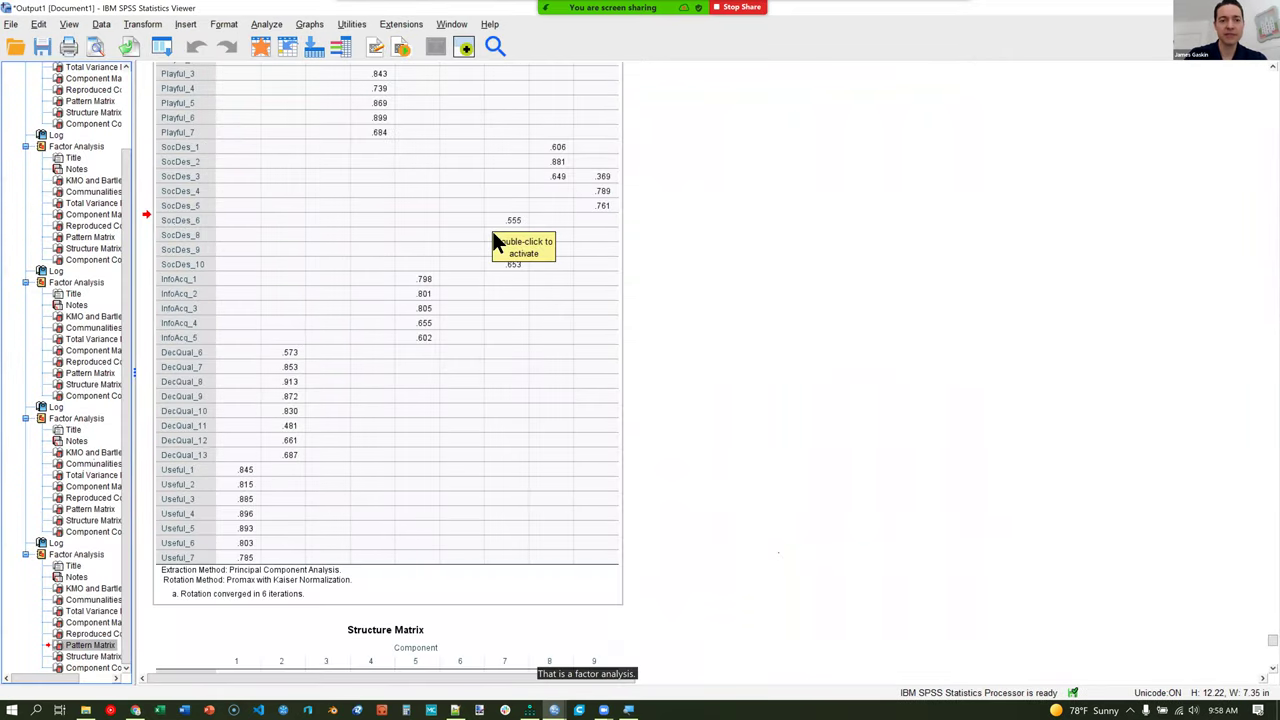
pyautogui.scroll(3, 493, 240)
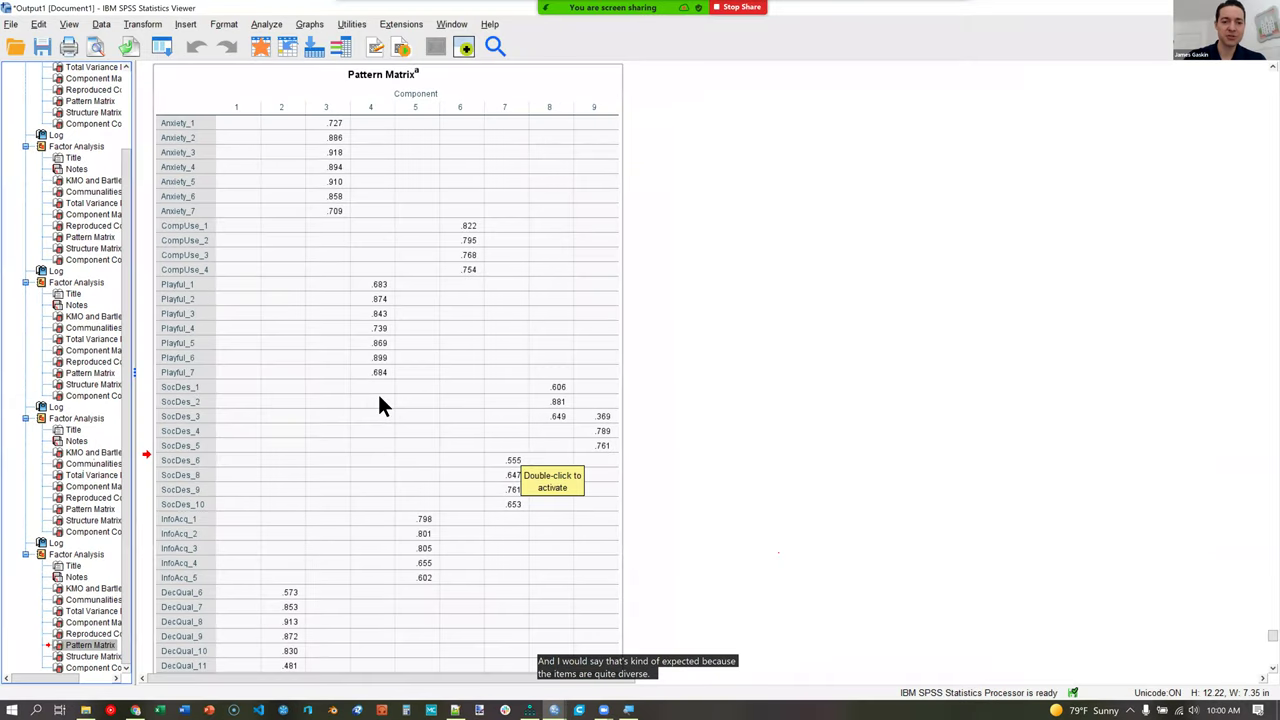
pyautogui.hotkey('alt', 'Tab')
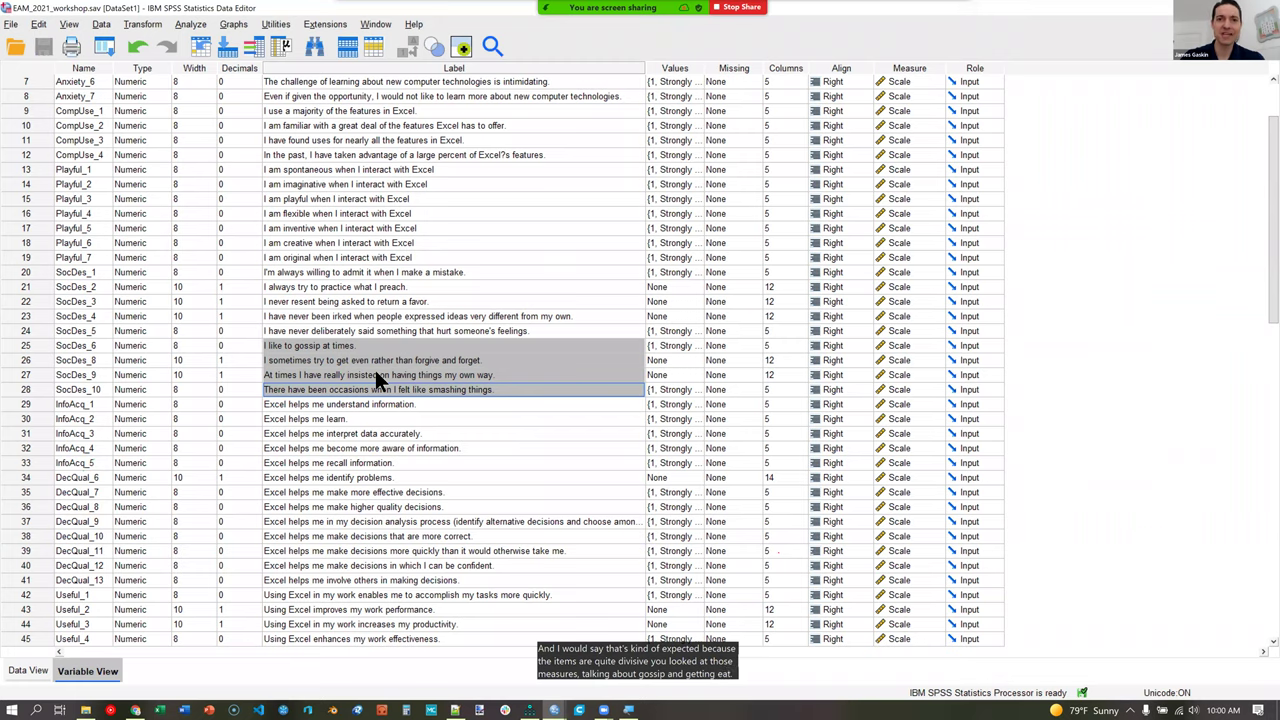
pyautogui.hotkey('alt', 'Tab')
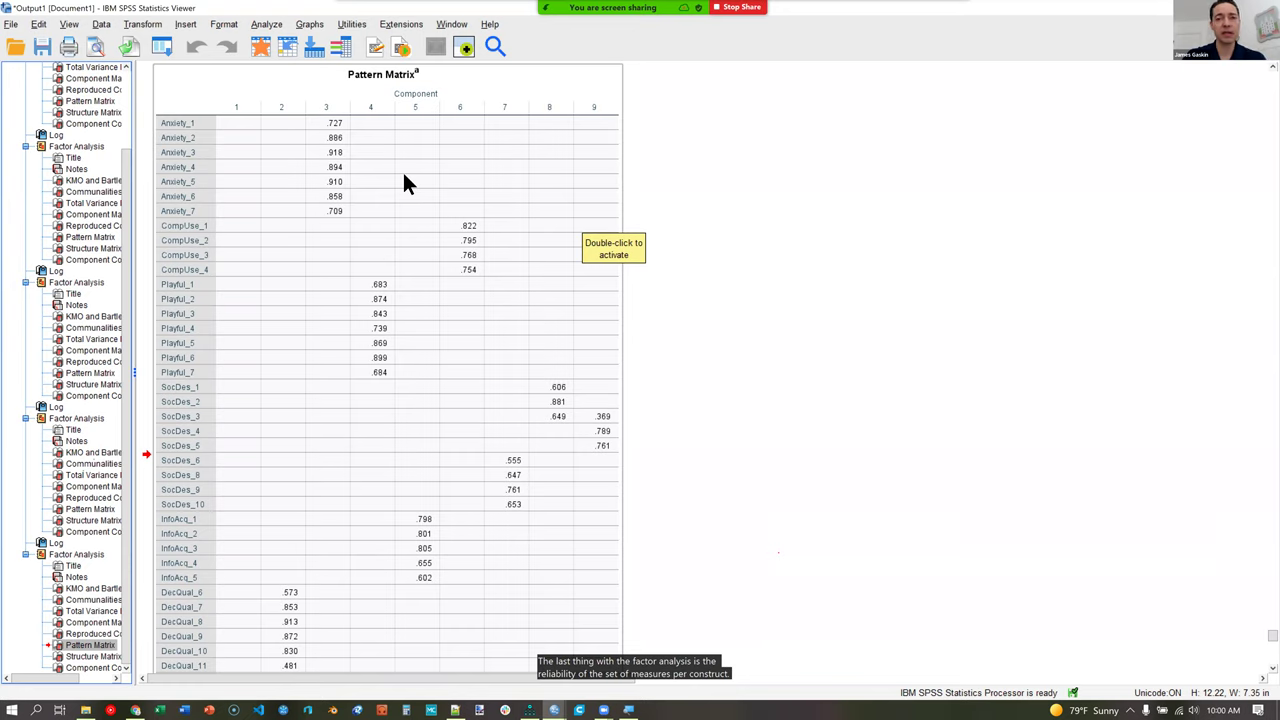
# Run a reliability analysis with the Alpha model on the items Anxiety_1 through Anxiety_7.
pyautogui.click(262, 26)
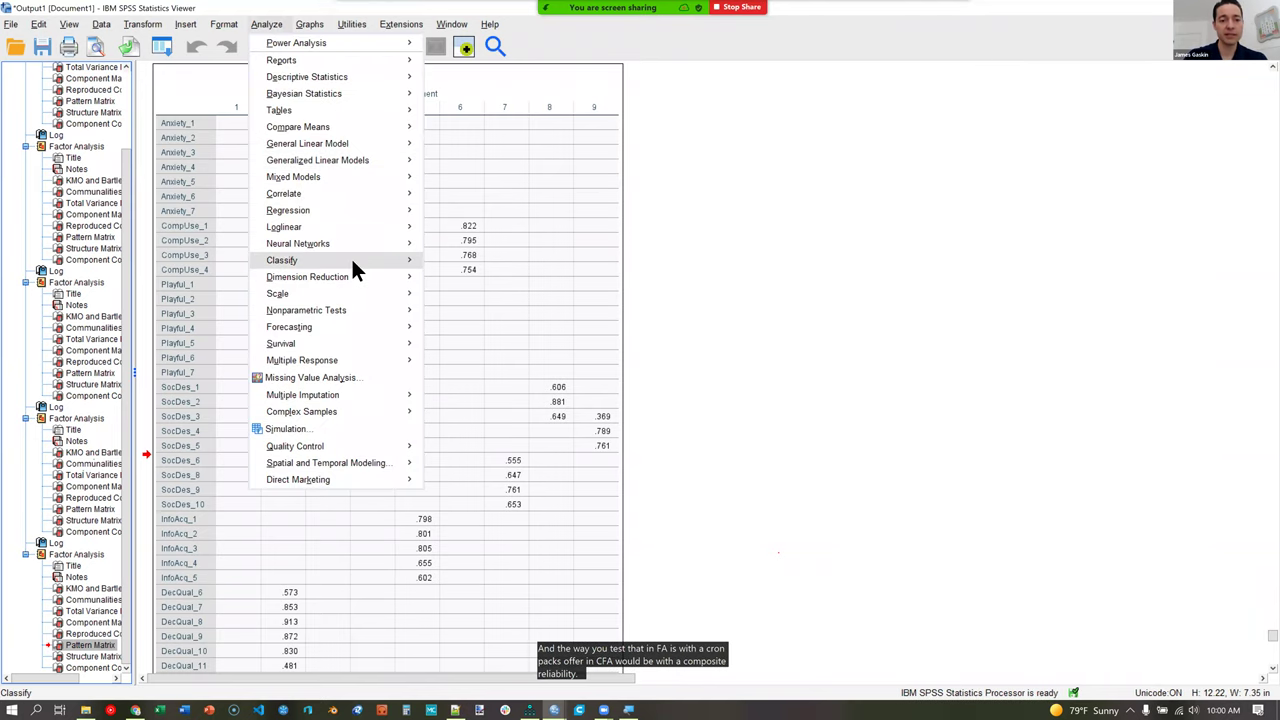
pyautogui.moveTo(330, 293)
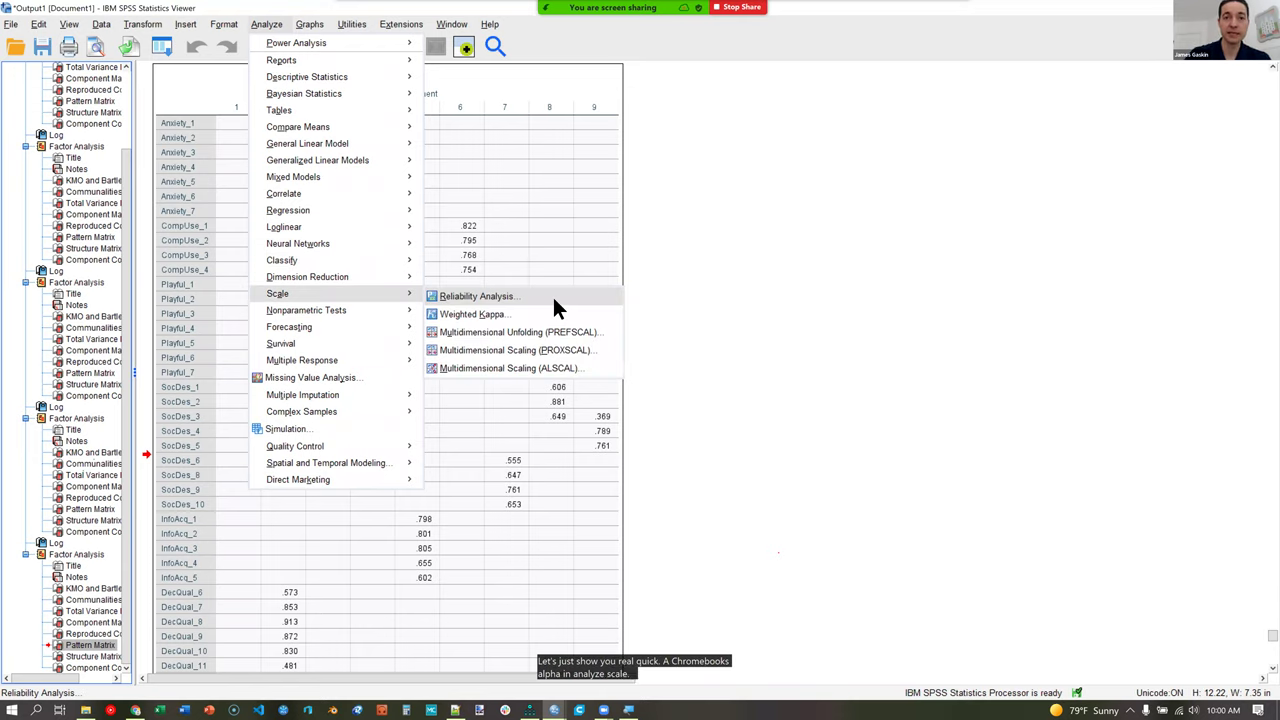
pyautogui.click(553, 297)
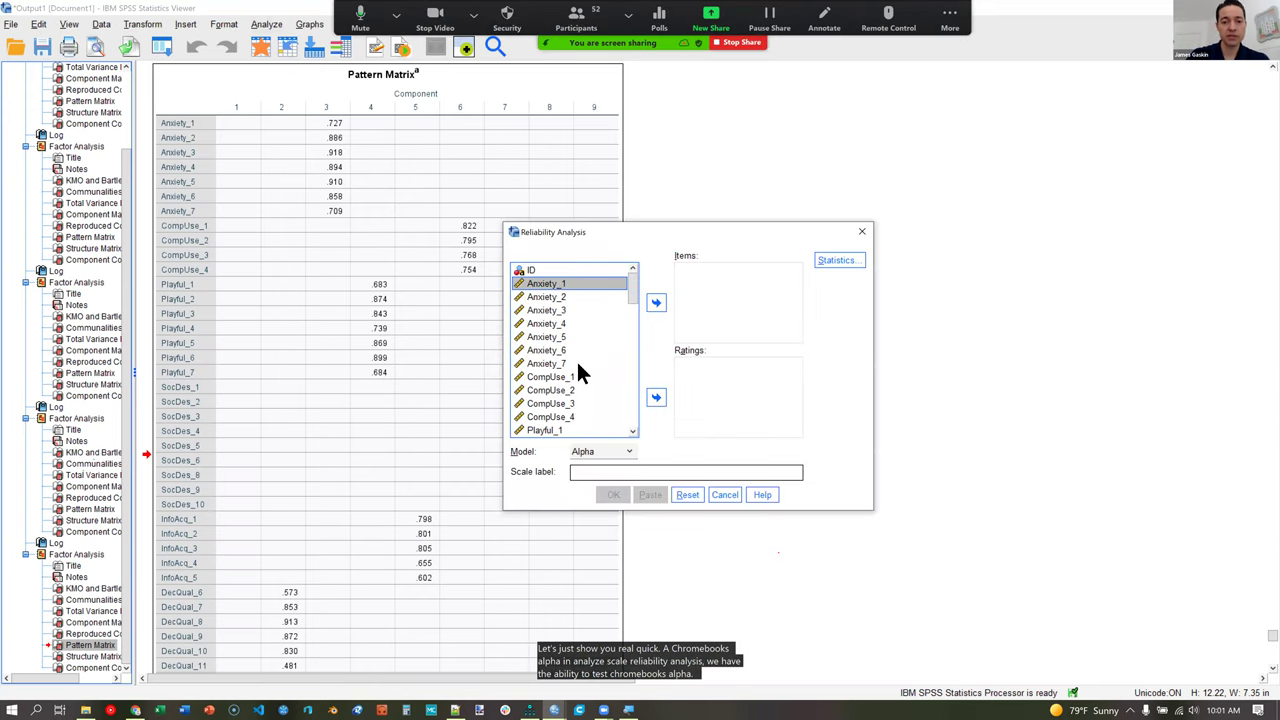
pyautogui.keyDown('shift'); pyautogui.click(577, 363); pyautogui.keyUp('shift')
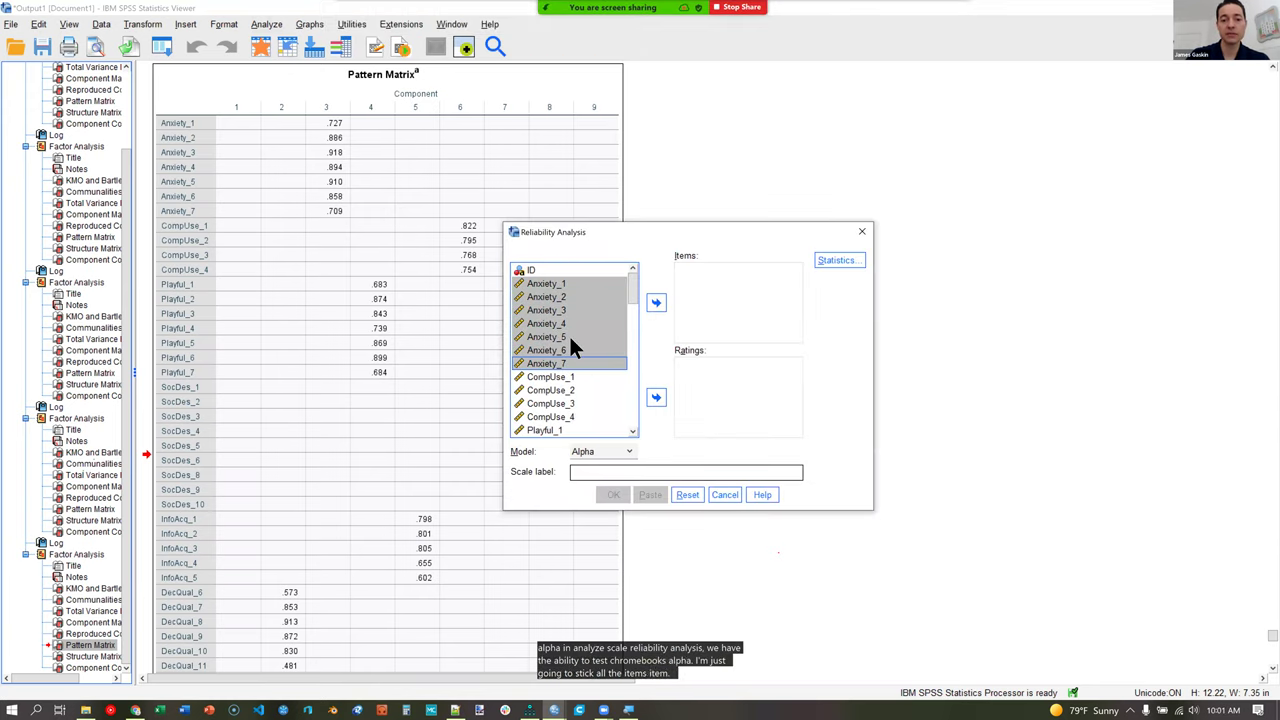
pyautogui.click(655, 303)
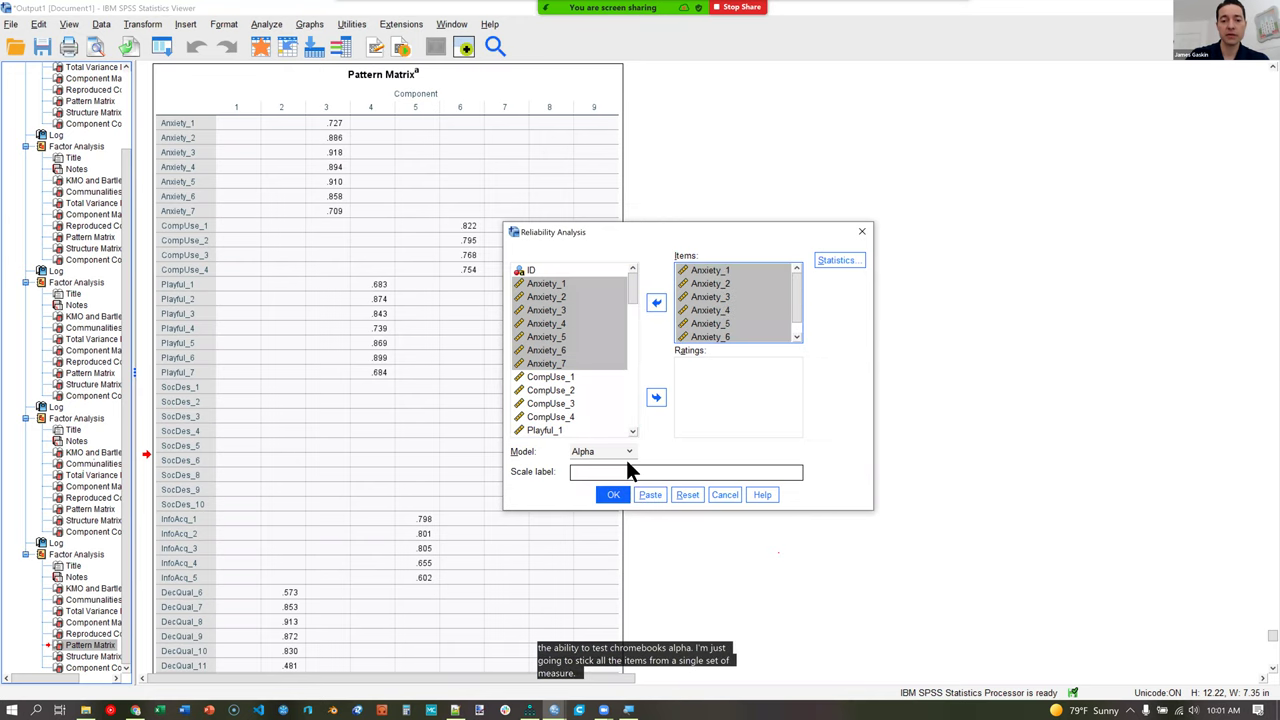
pyautogui.click(608, 497)
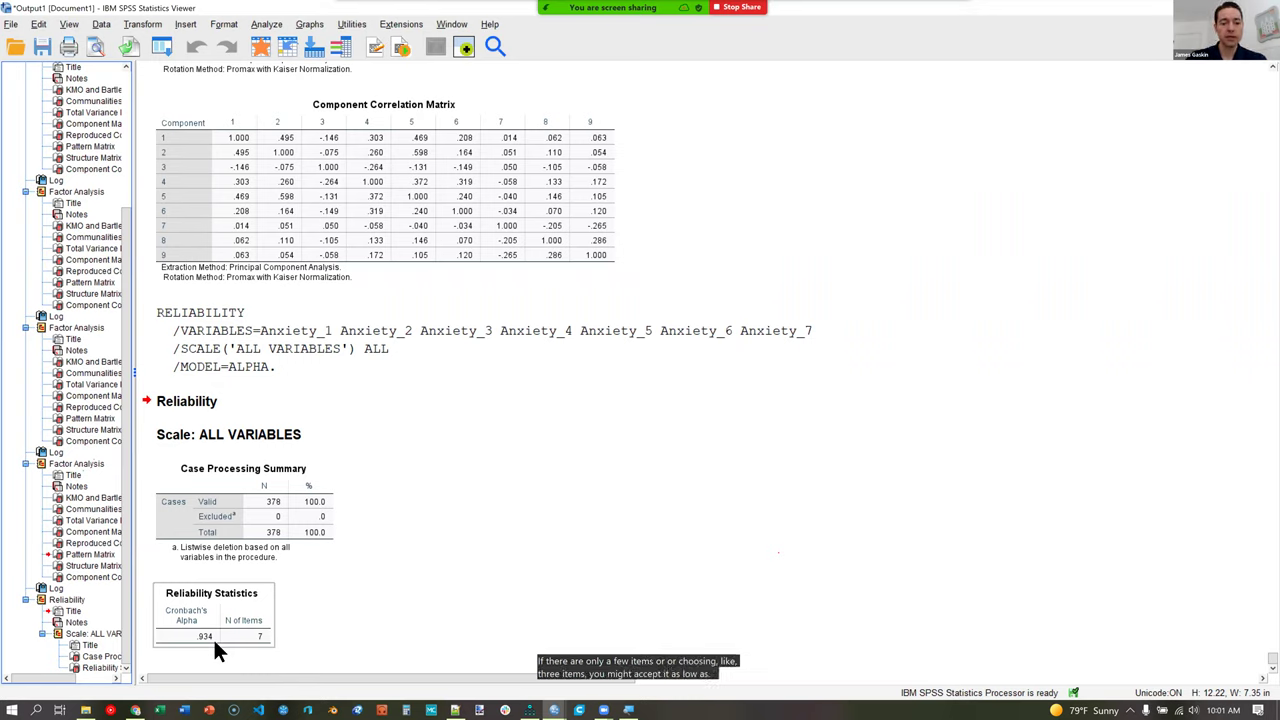
pyautogui.click(327, 602)
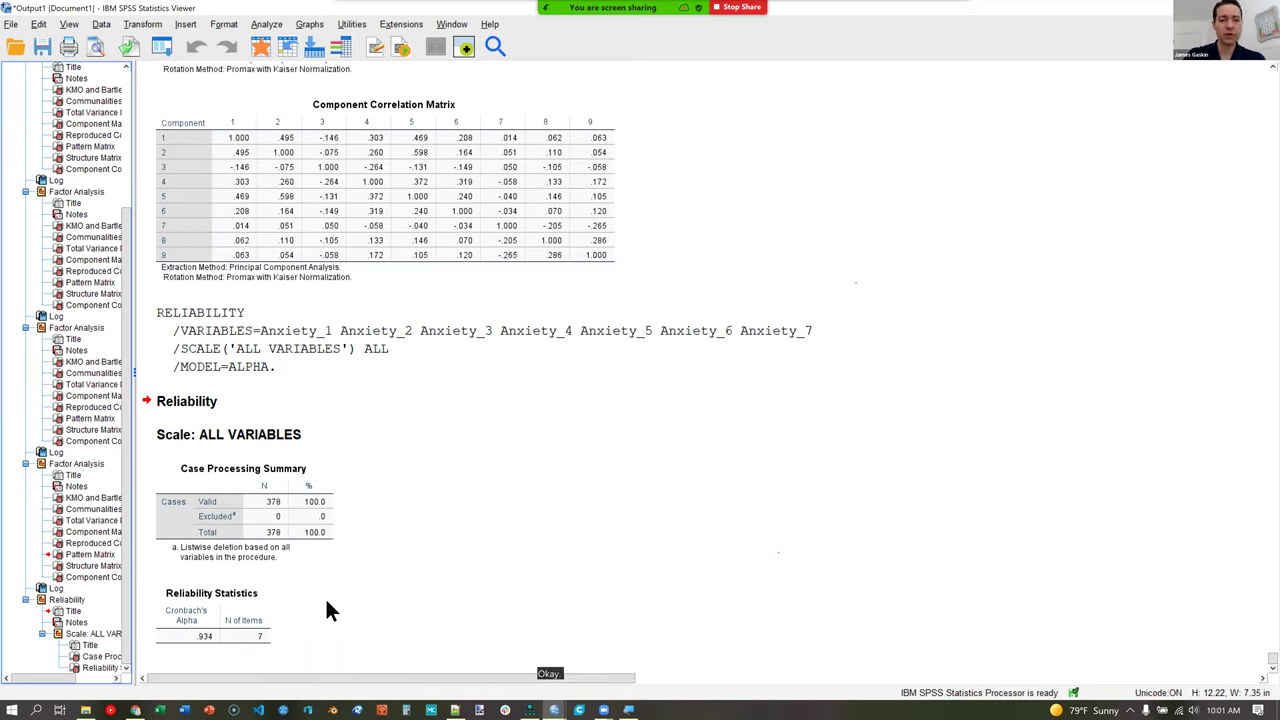
# Rerun the Alpha reliability analysis with SocDes_6, SocDes_8, SocDes_9 and SocDes_10 in place of the Anxiety items.
pyautogui.hotkey('alt', 'Tab')
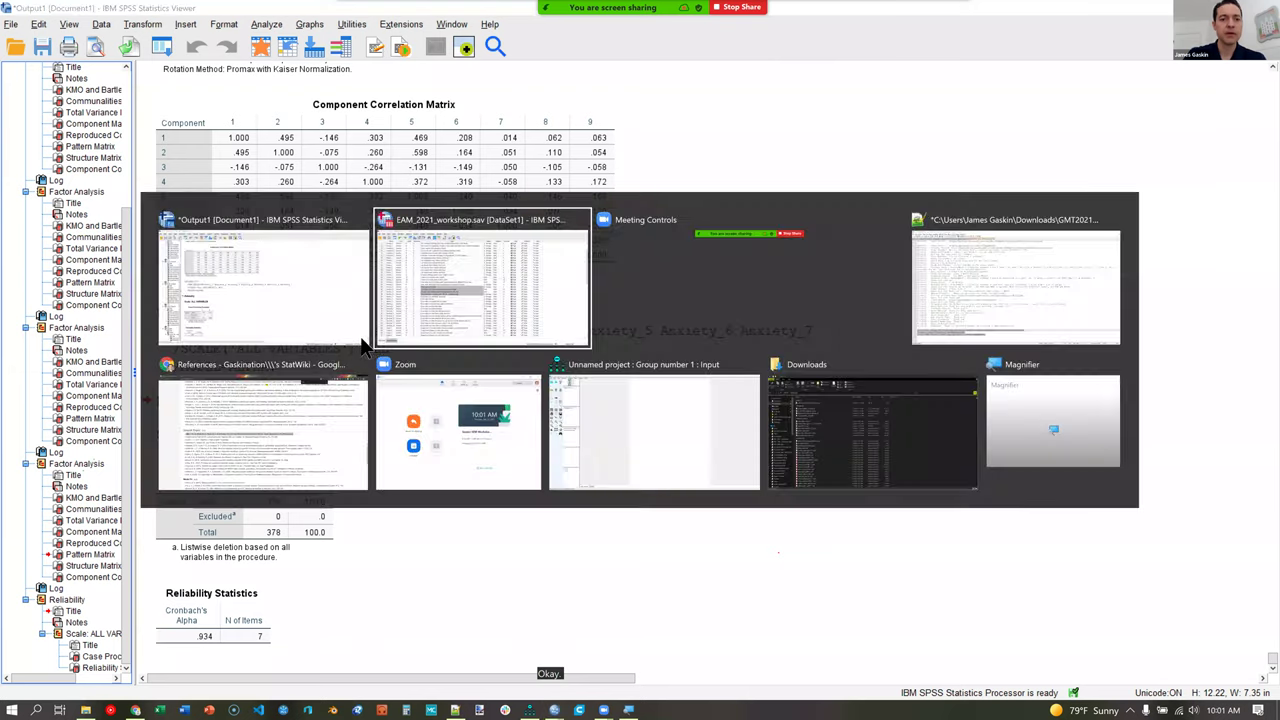
pyautogui.click(362, 345)
pyautogui.scroll(10, 362, 345)
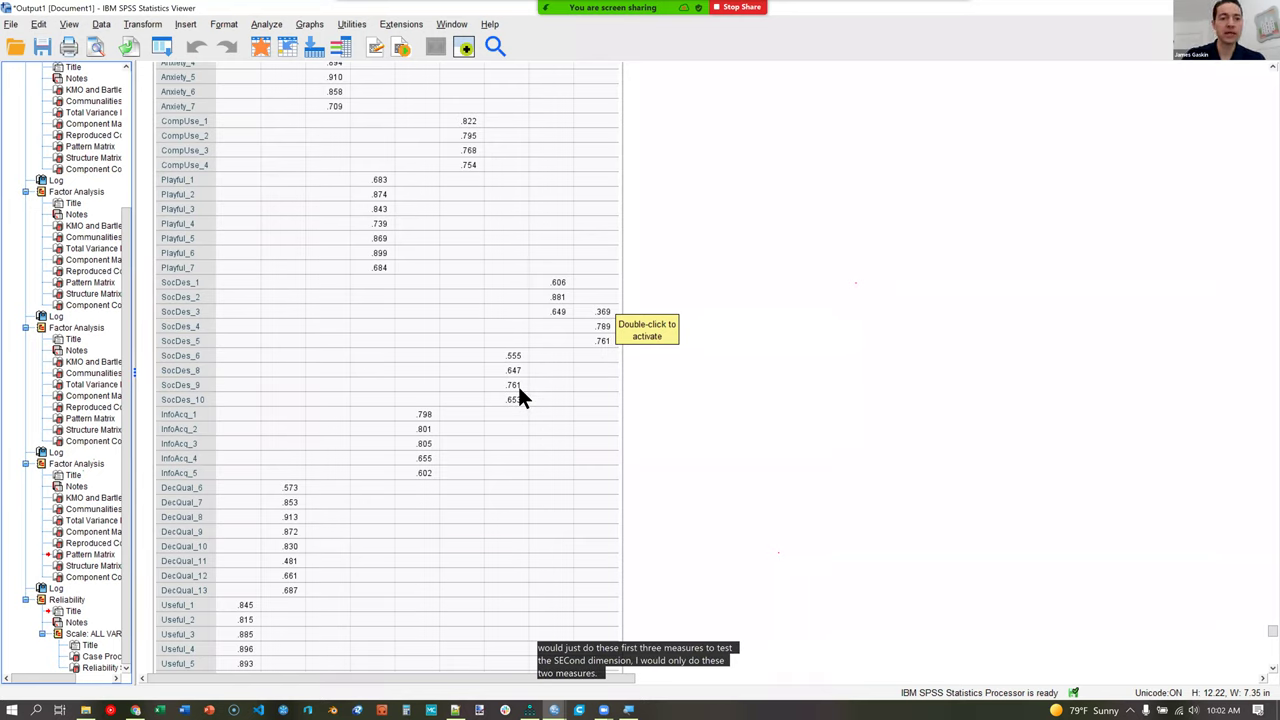
pyautogui.click(162, 46)
pyautogui.click(207, 73)
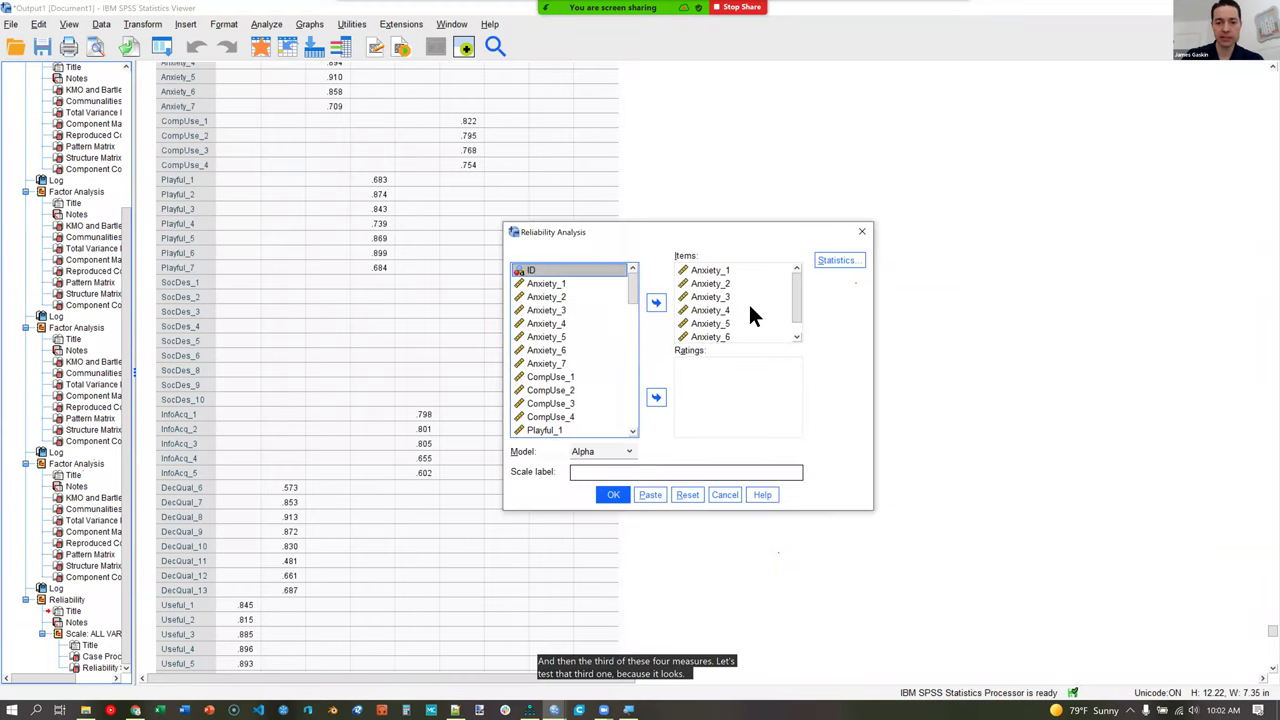
pyautogui.click(749, 310)
pyautogui.moveTo(748, 304); pyautogui.dragTo(628, 336)
pyautogui.scroll(-6, 581, 382)
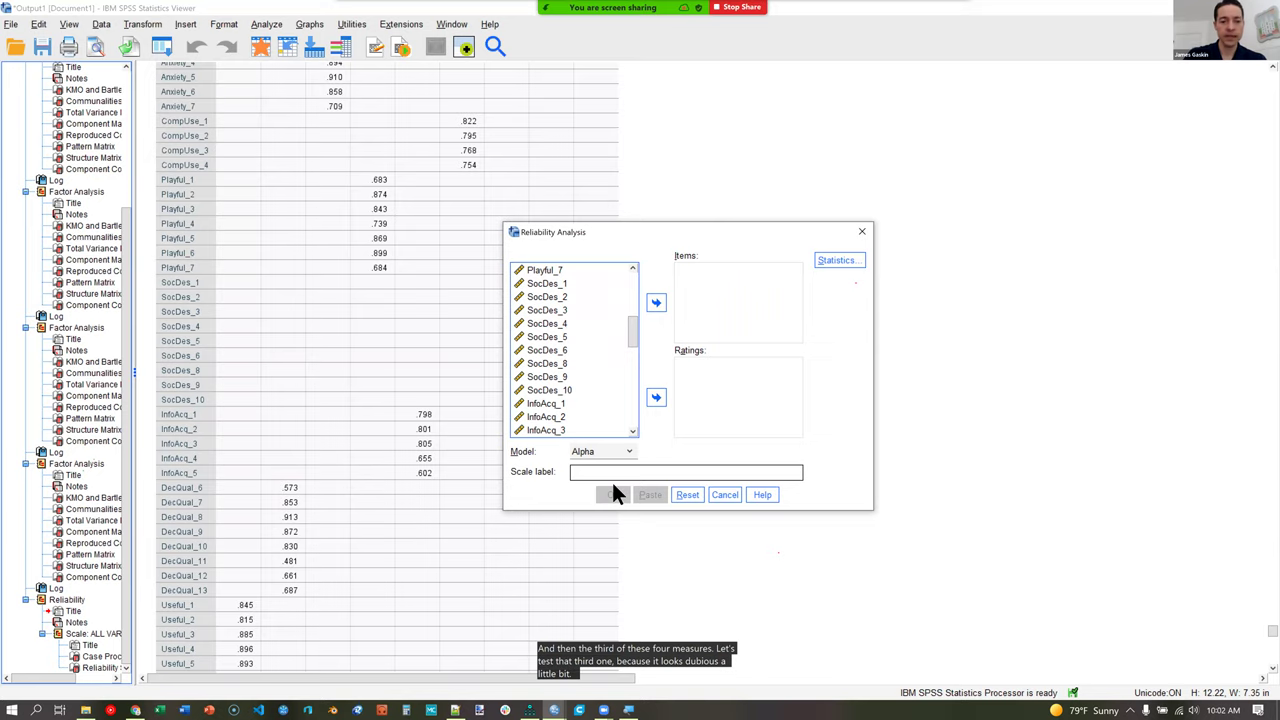
pyautogui.click(613, 494)
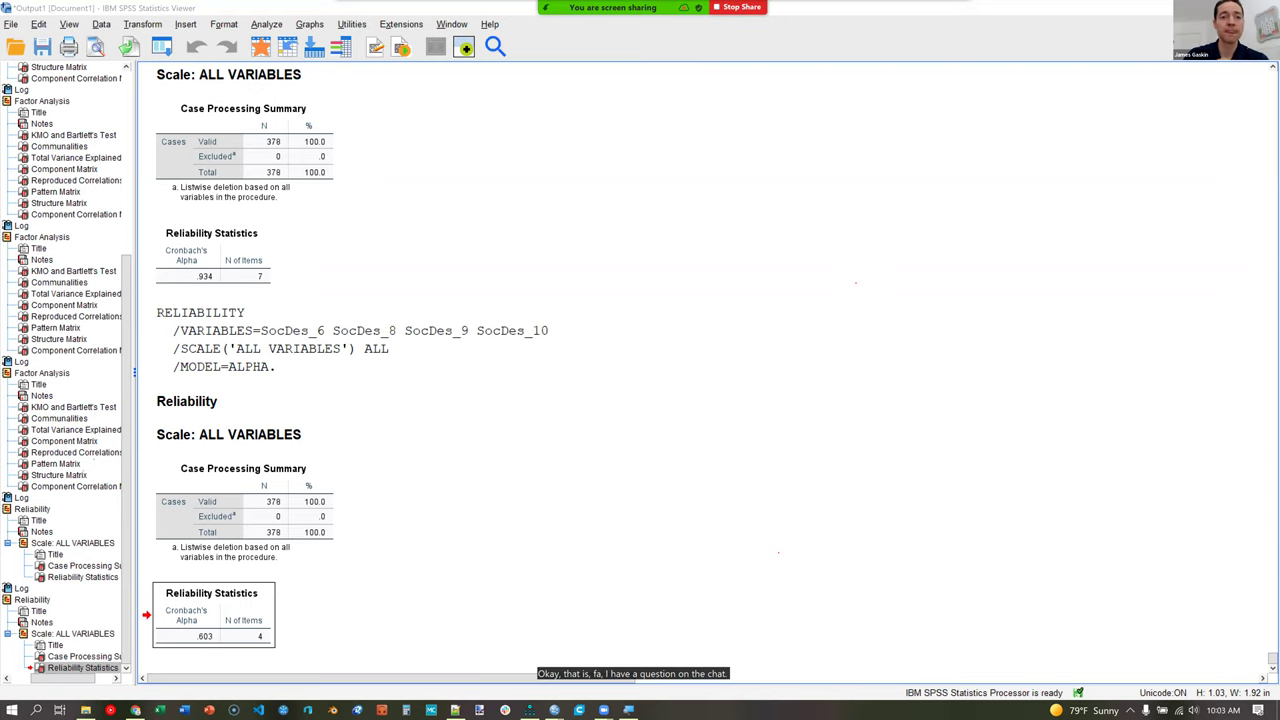
# Open the Factor Analysis extraction settings and review the available methods, from Principal components to Image factoring.
pyautogui.click(167, 55)
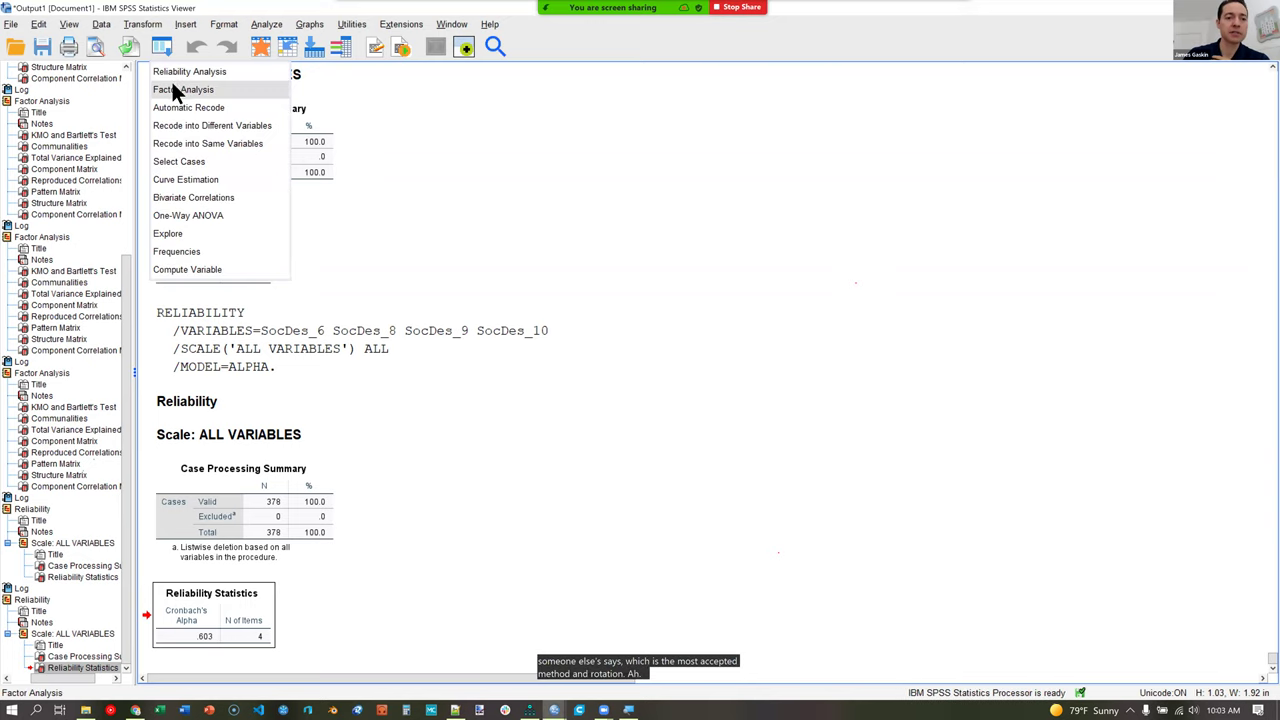
pyautogui.click(892, 196)
pyautogui.click(1052, 184)
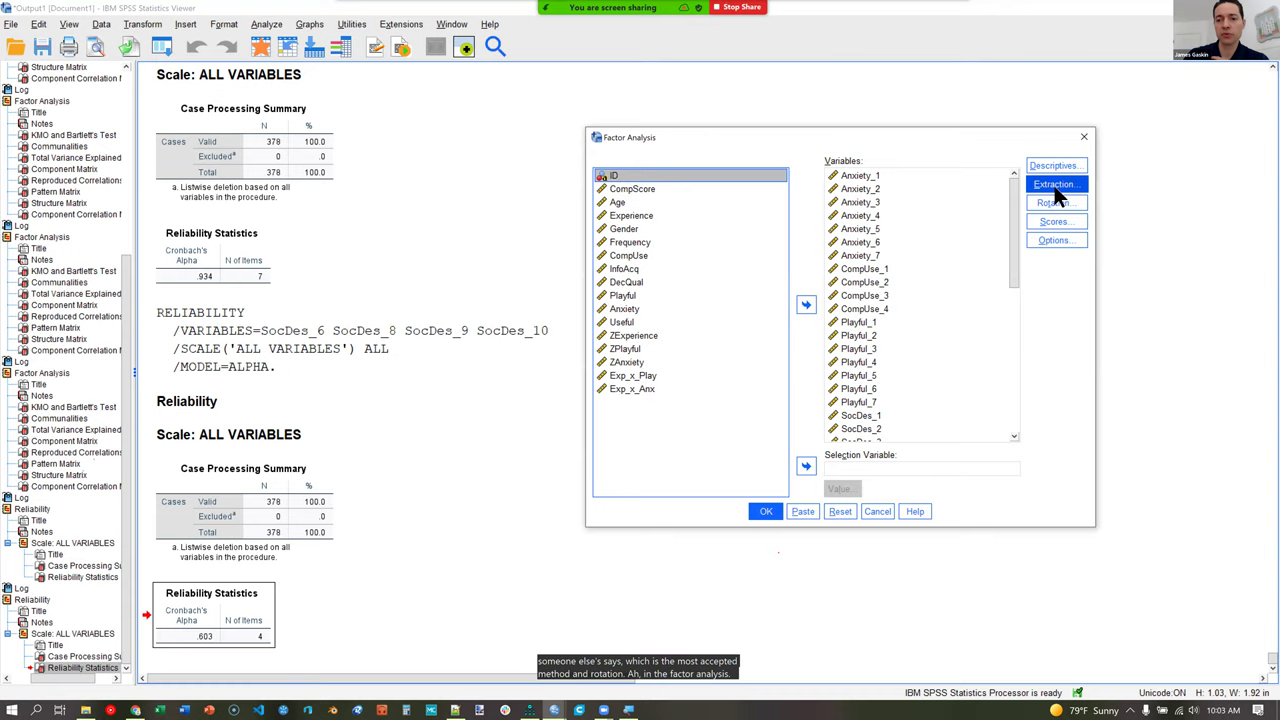
pyautogui.click(543, 211)
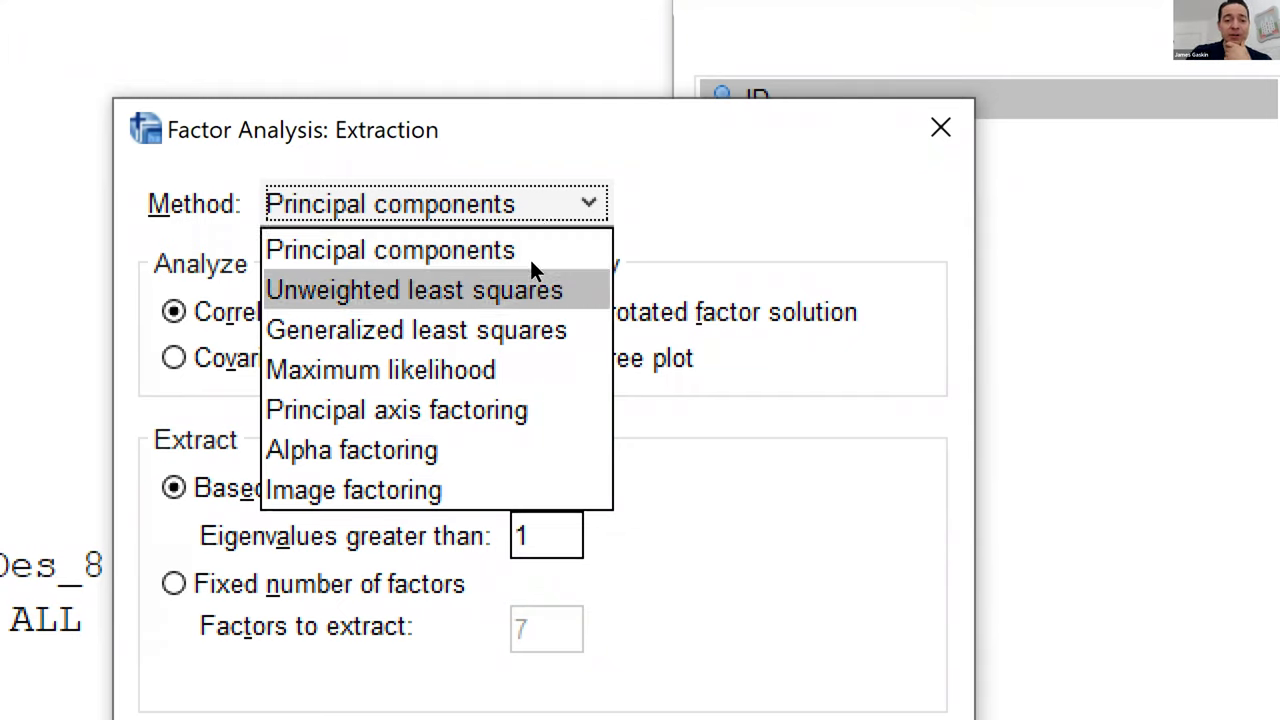
pyautogui.press('Down')
pyautogui.press('Down')
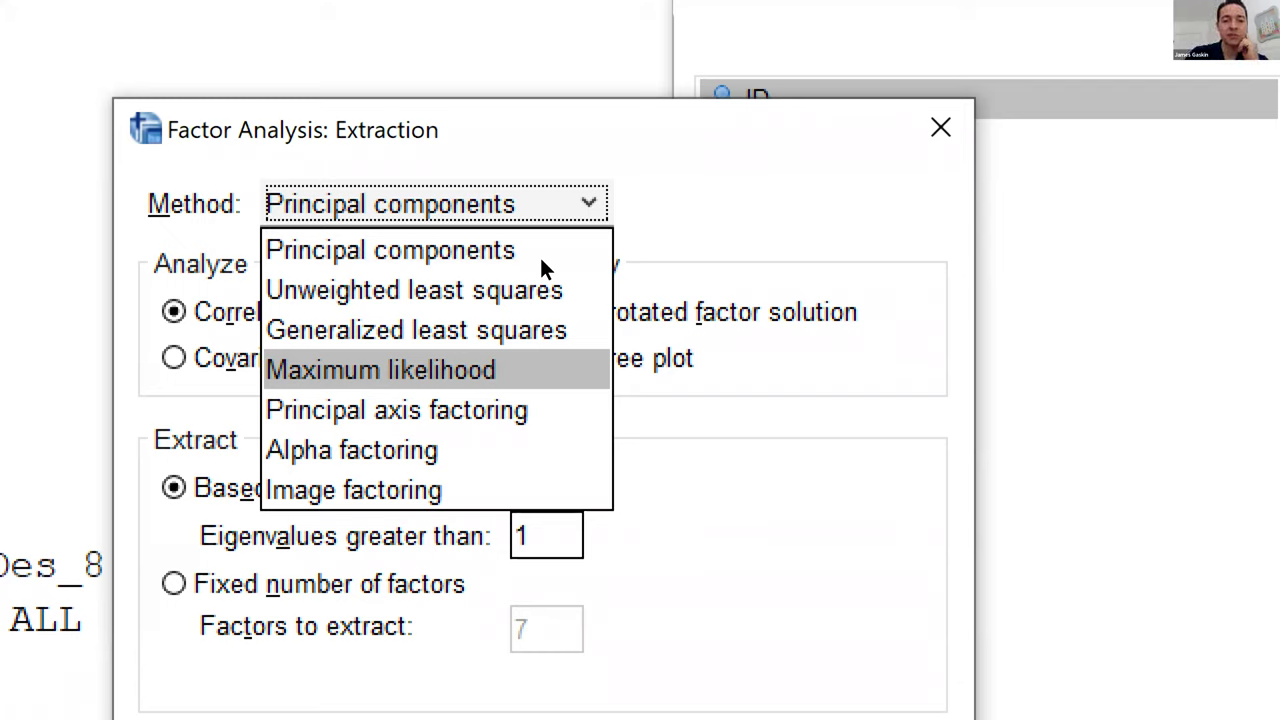
pyautogui.press('Up')
pyautogui.press('Up')
pyautogui.press('Up')
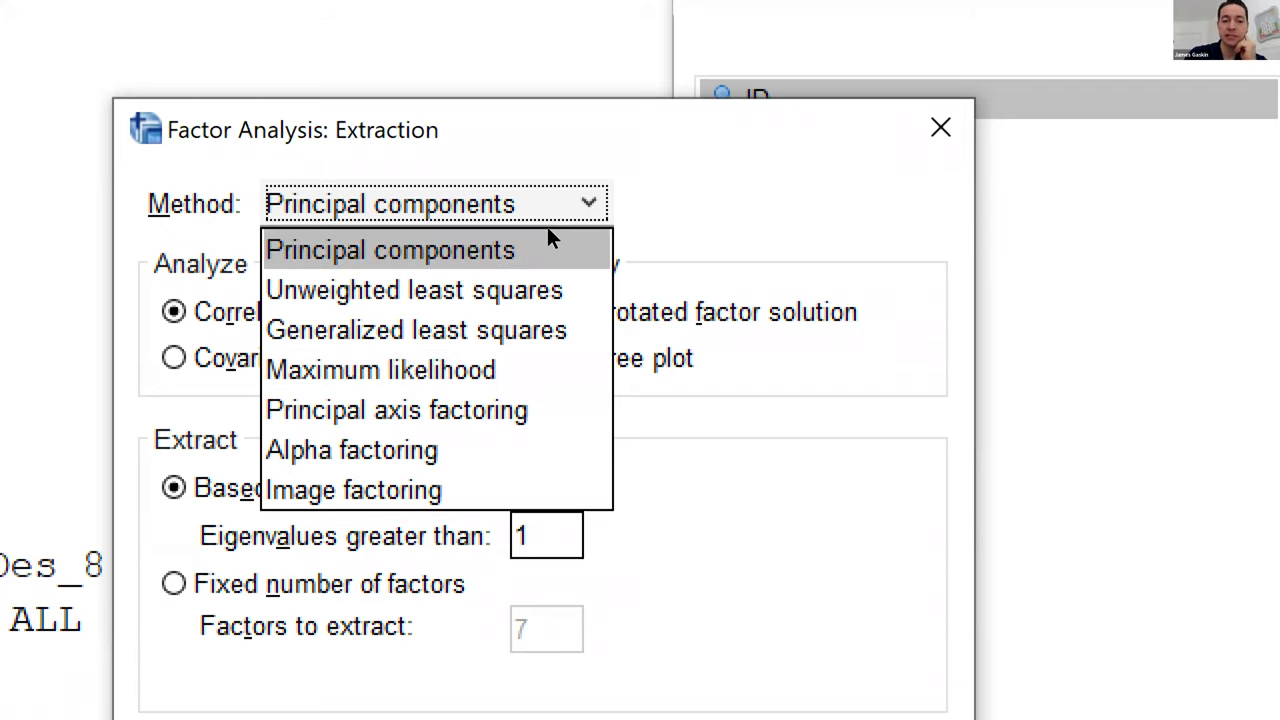
pyautogui.press('Down')
pyautogui.press('Down')
pyautogui.press('Down')
pyautogui.press('Down')
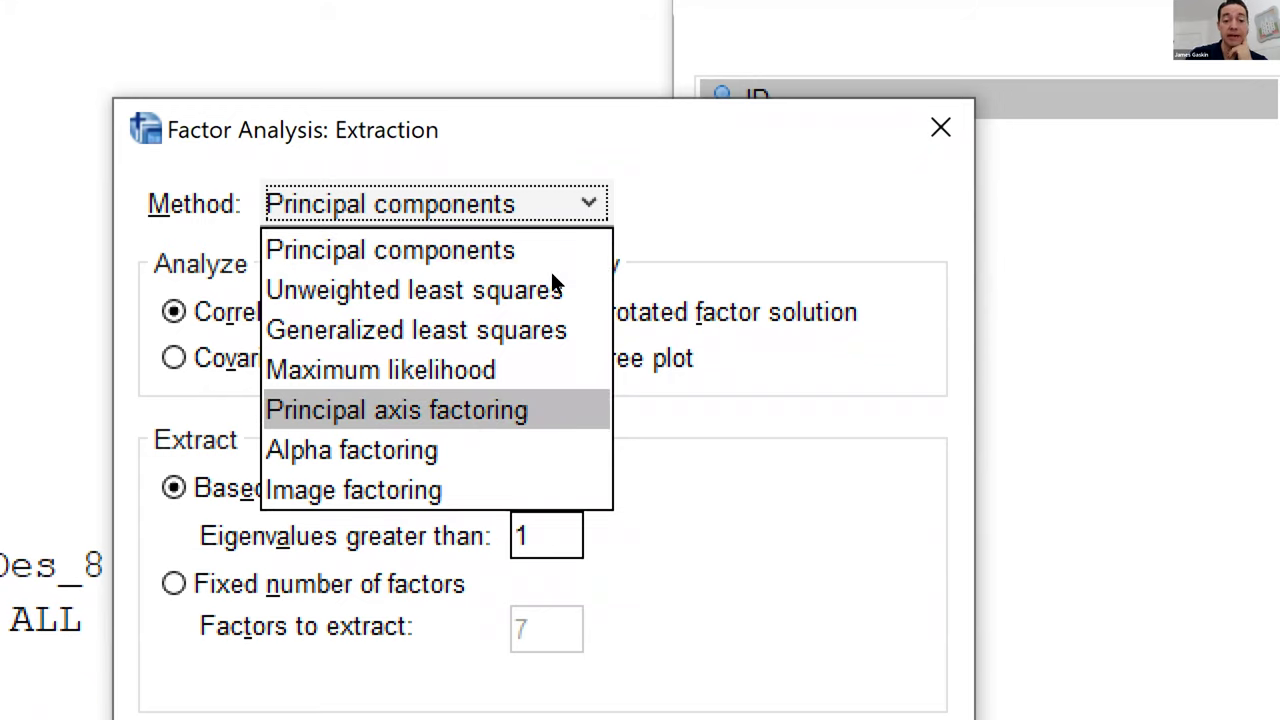
pyautogui.press('Up')
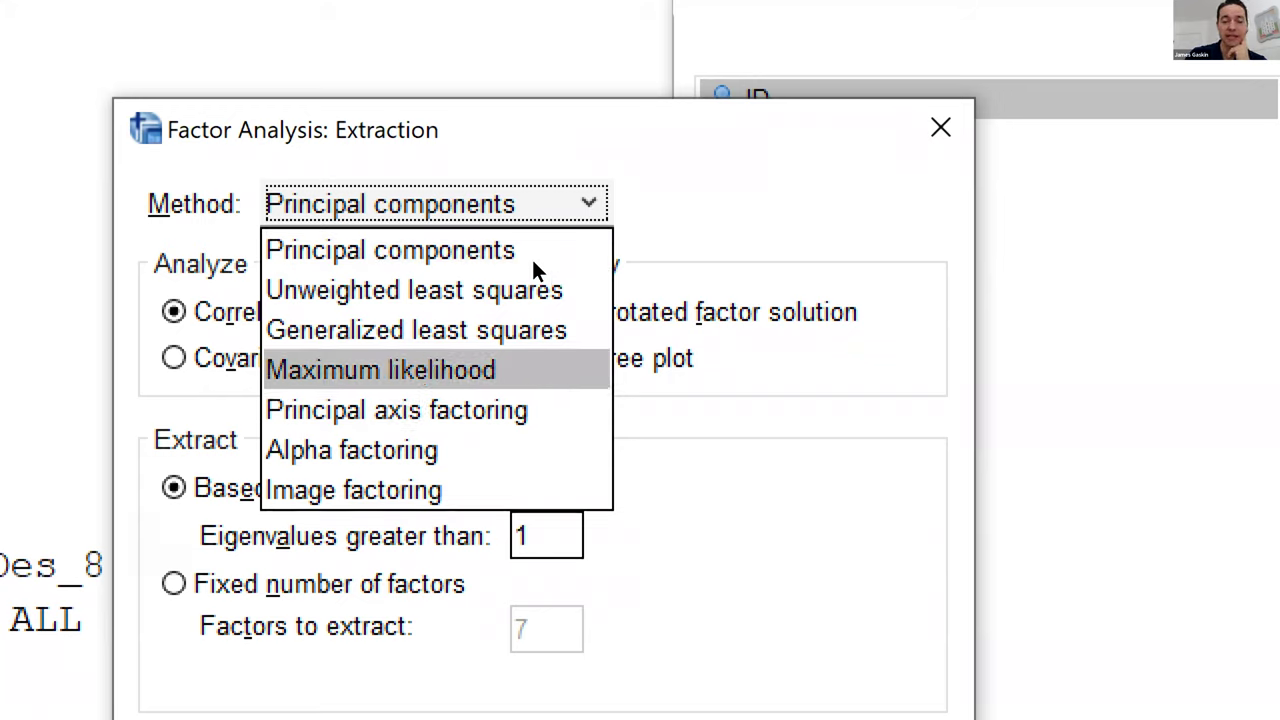
pyautogui.press('Up')
pyautogui.press('Up')
pyautogui.press('Up')
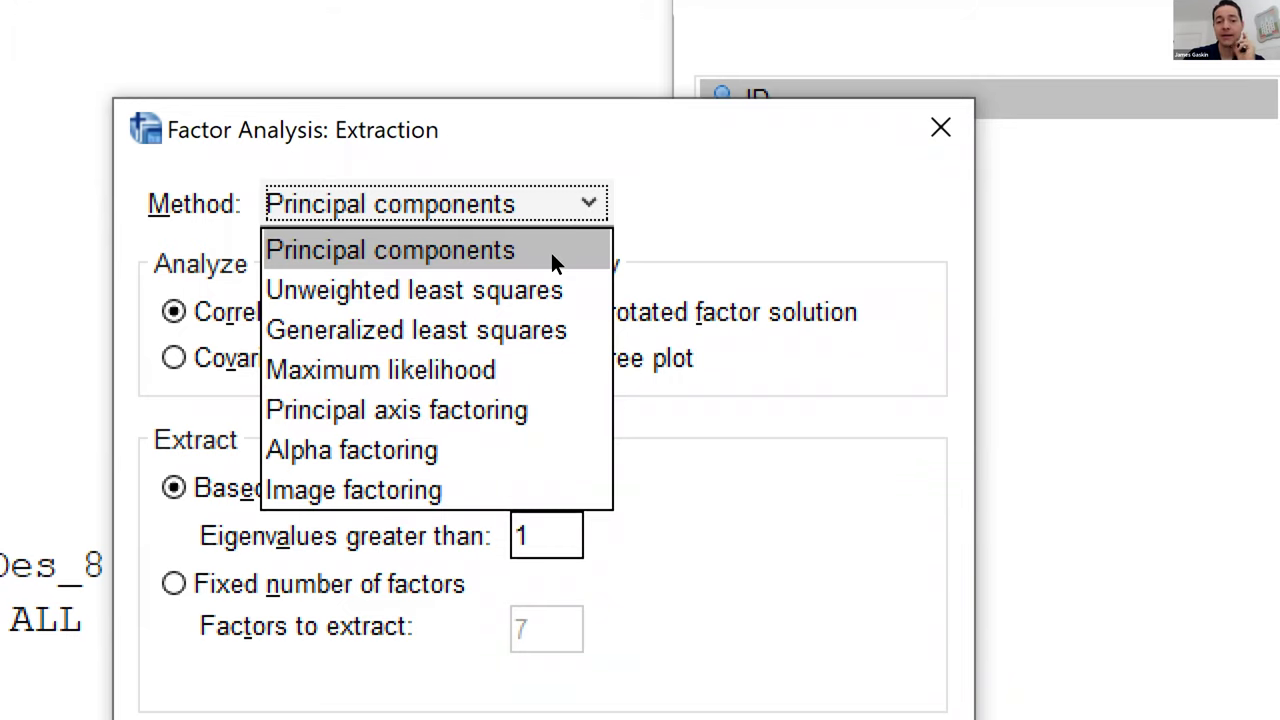
# Keep Principal components as the extraction method and review the rotation method options.
pyautogui.click(550, 214)
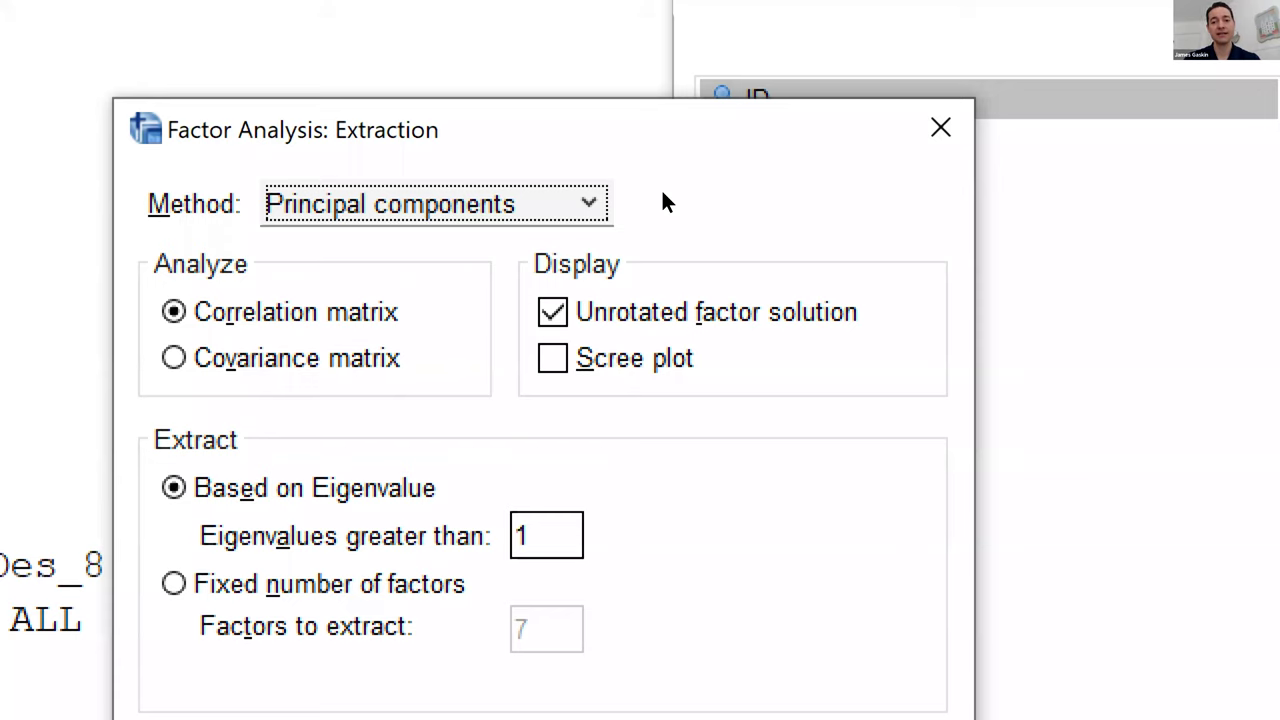
pyautogui.press('Return')
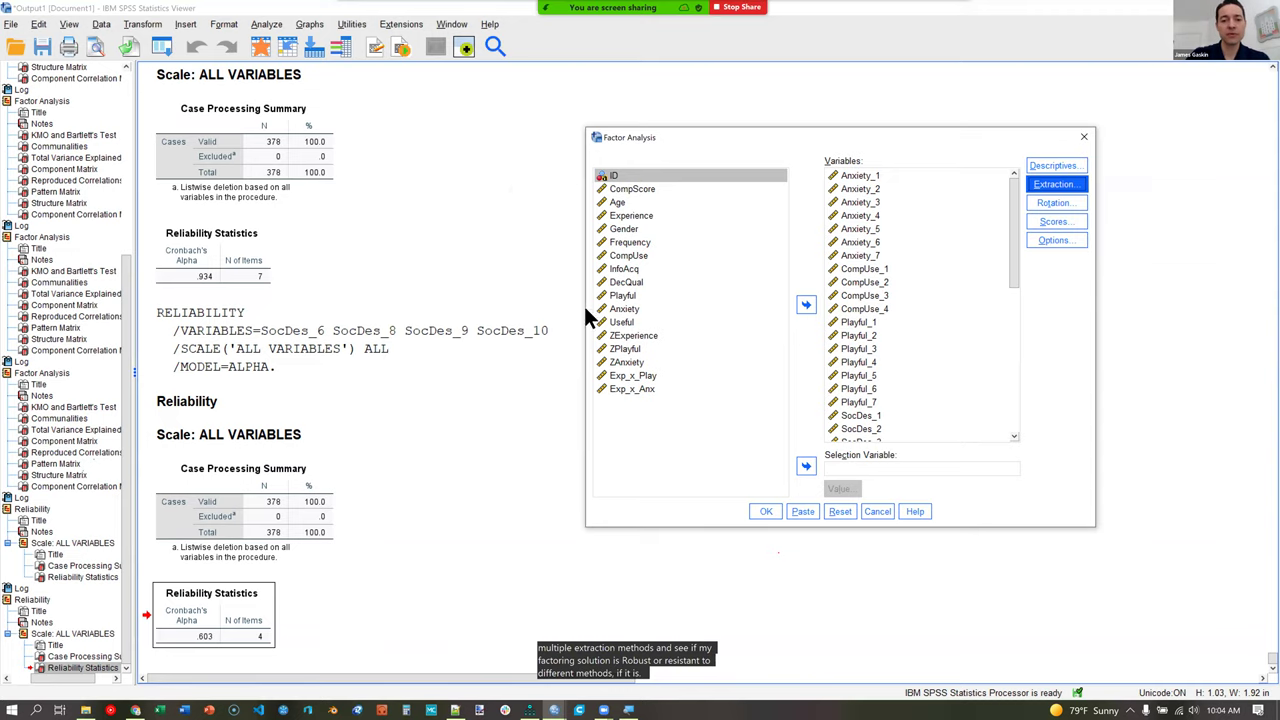
pyautogui.hotkey('alt', 't')
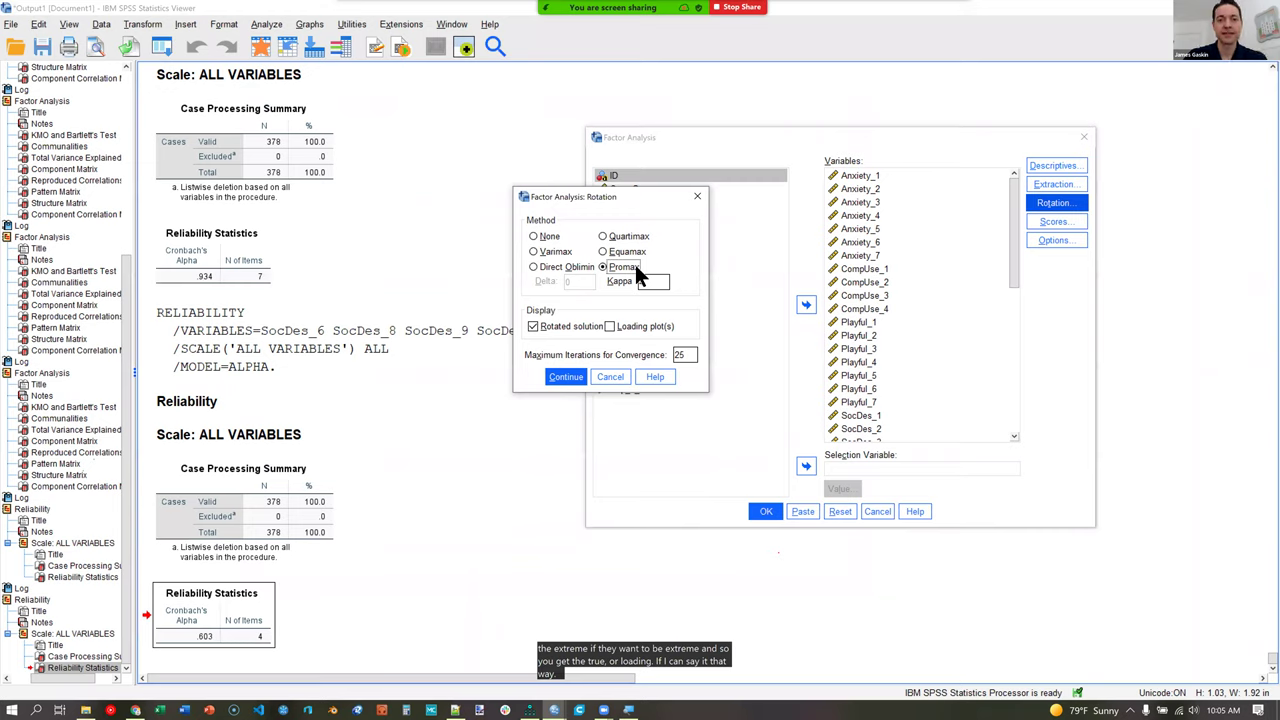
pyautogui.click(610, 376)
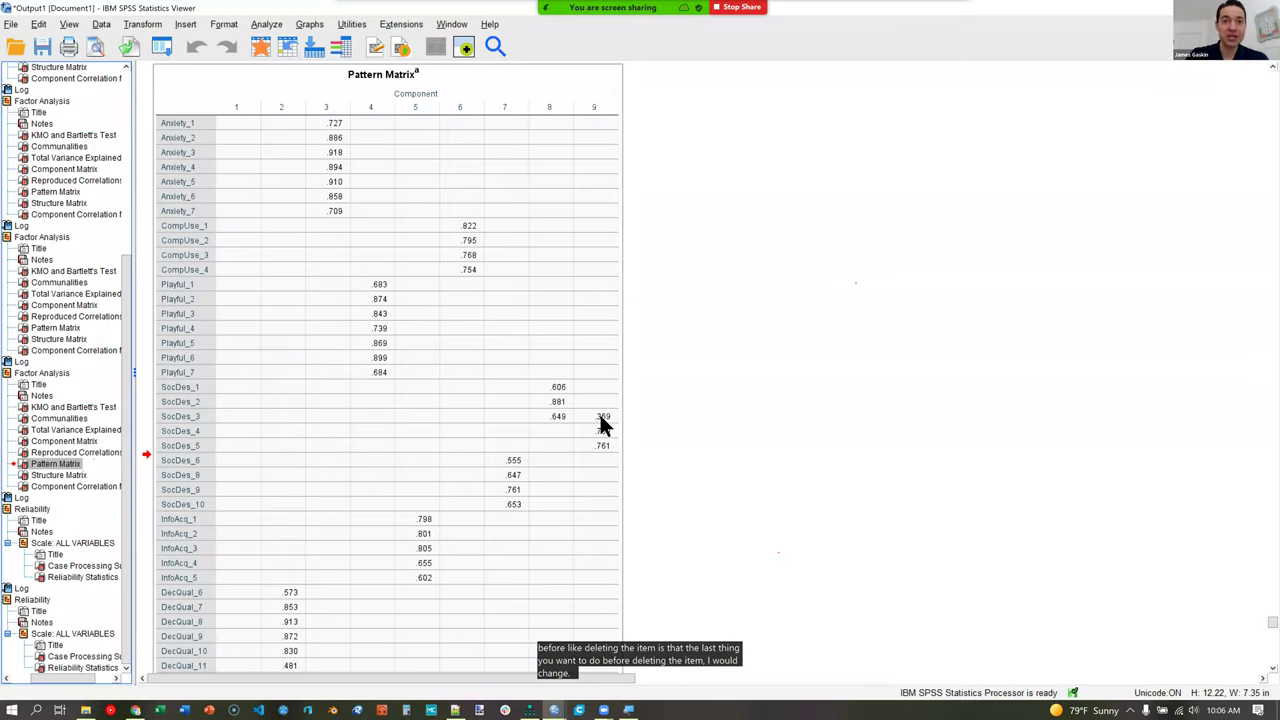
pyautogui.click(164, 48)
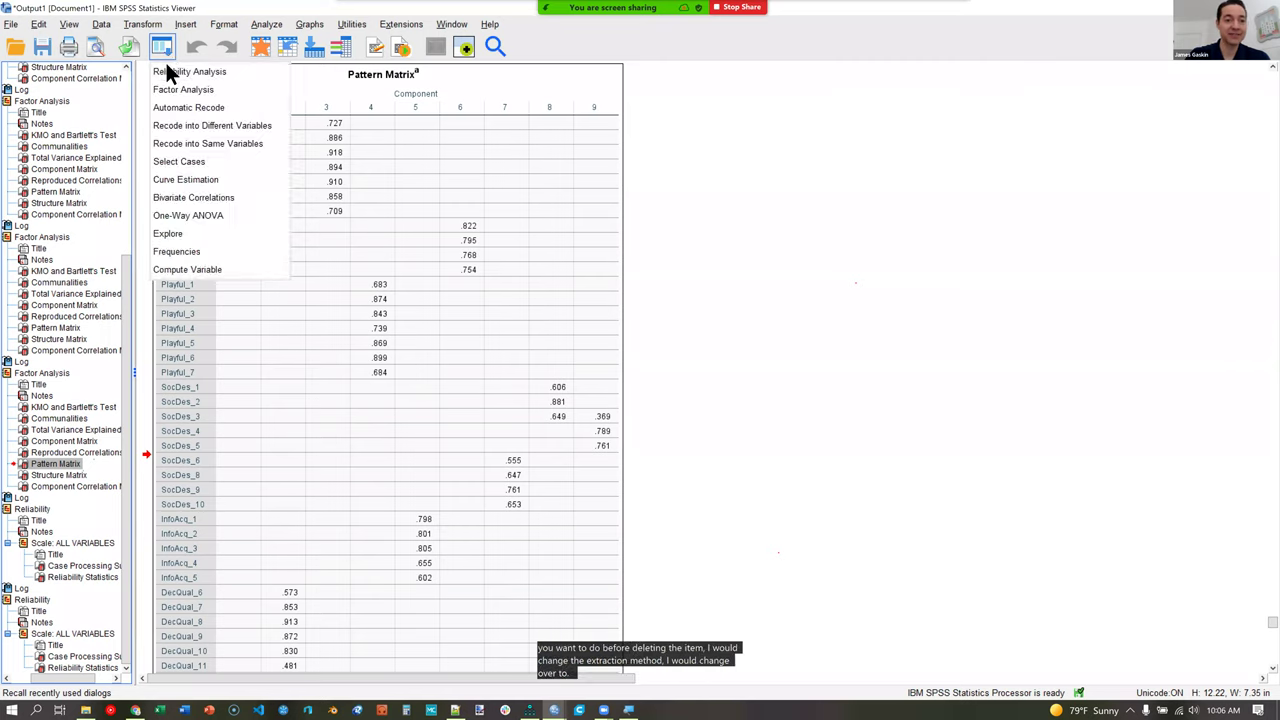
pyautogui.click(170, 72)
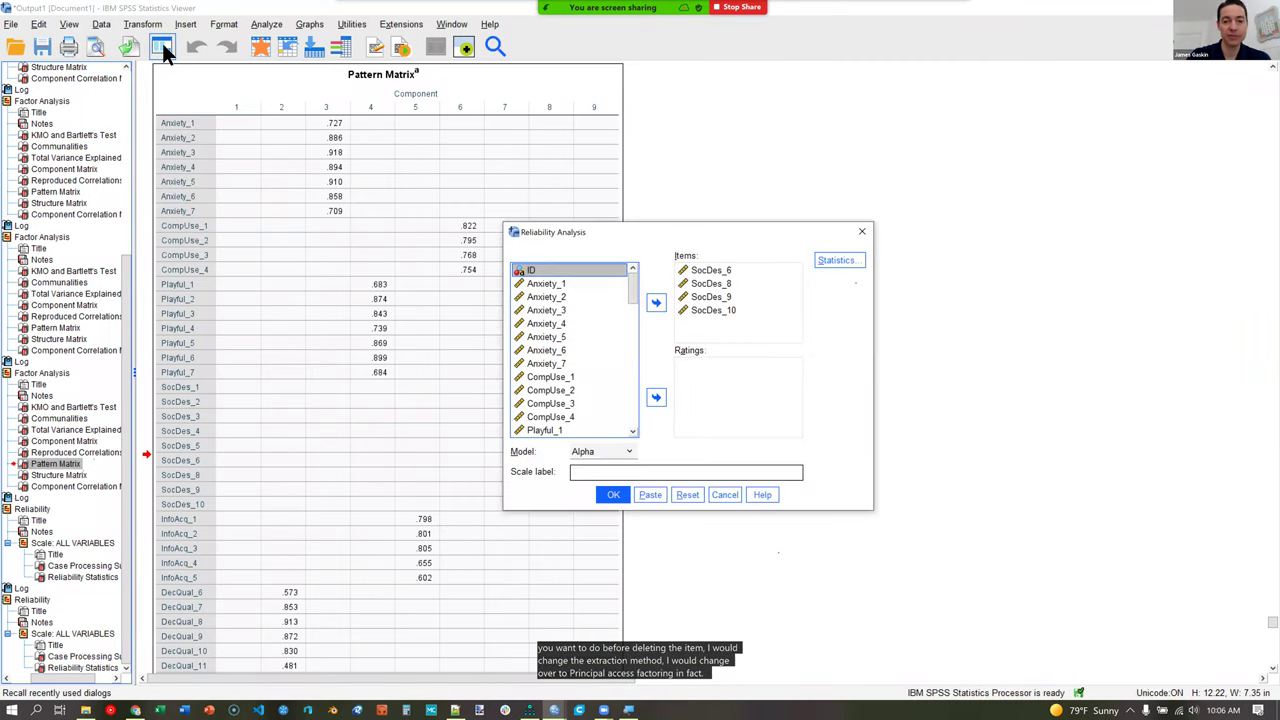
pyautogui.press('Escape')
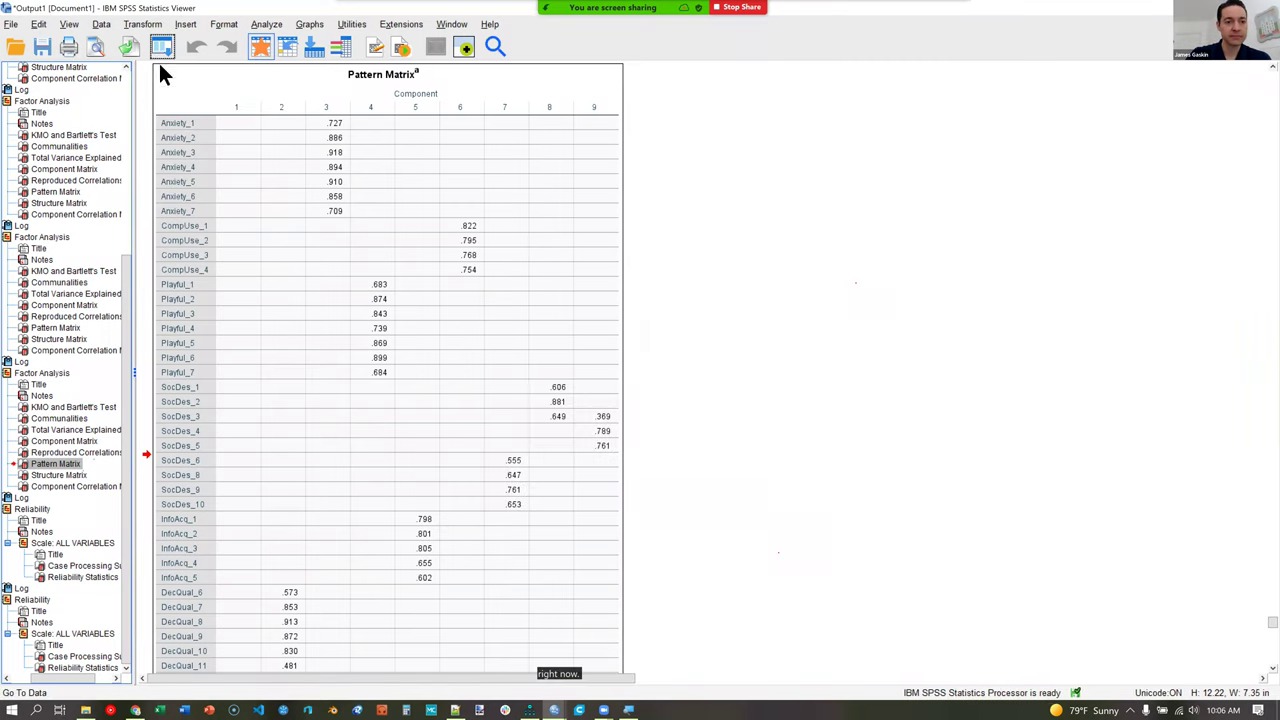
# Run the factor analysis with Principal axis factoring as the extraction method and check its Pattern Matrix loadings.
pyautogui.click(176, 90)
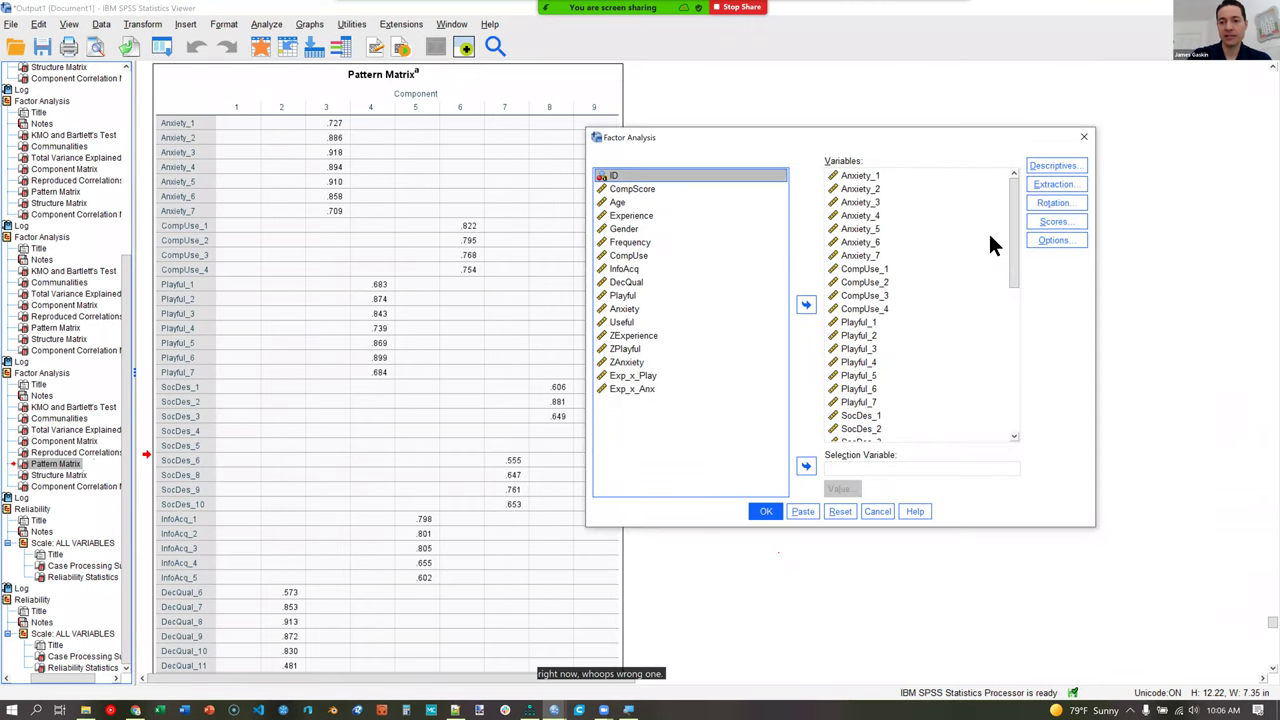
pyautogui.click(1055, 184)
pyautogui.click(505, 210)
pyautogui.click(518, 279)
pyautogui.click(499, 421)
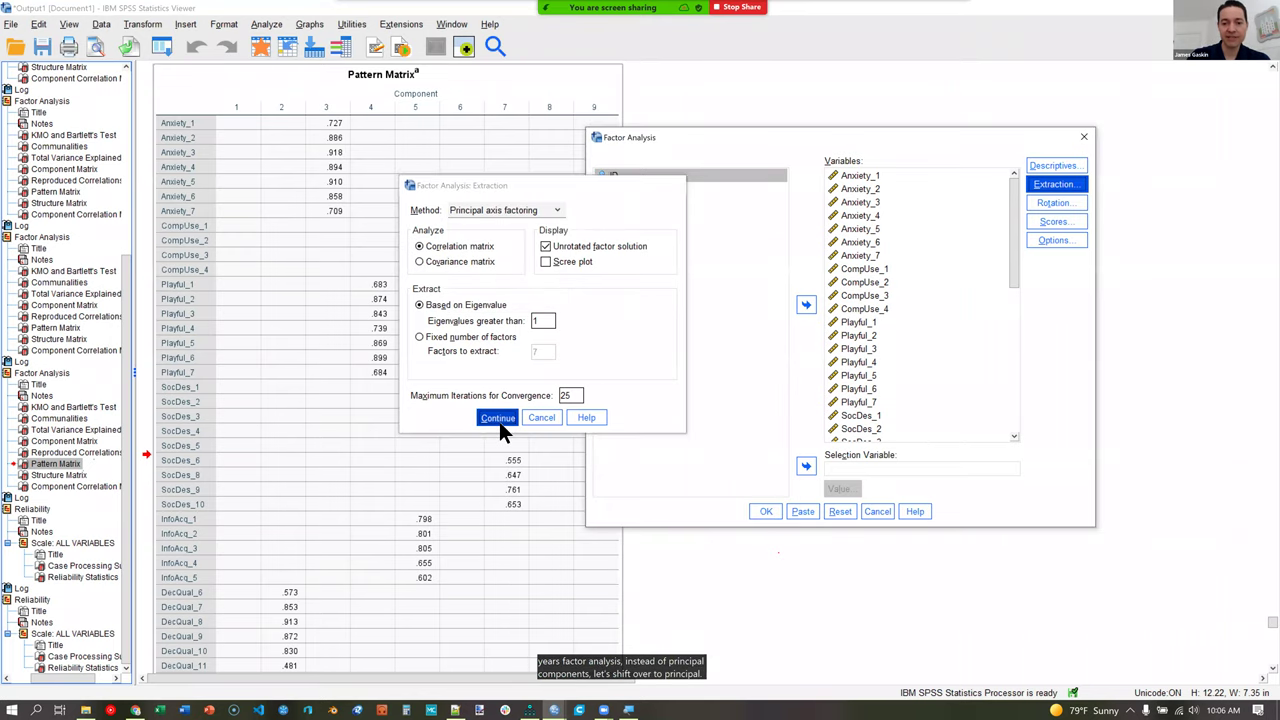
pyautogui.press('Return')
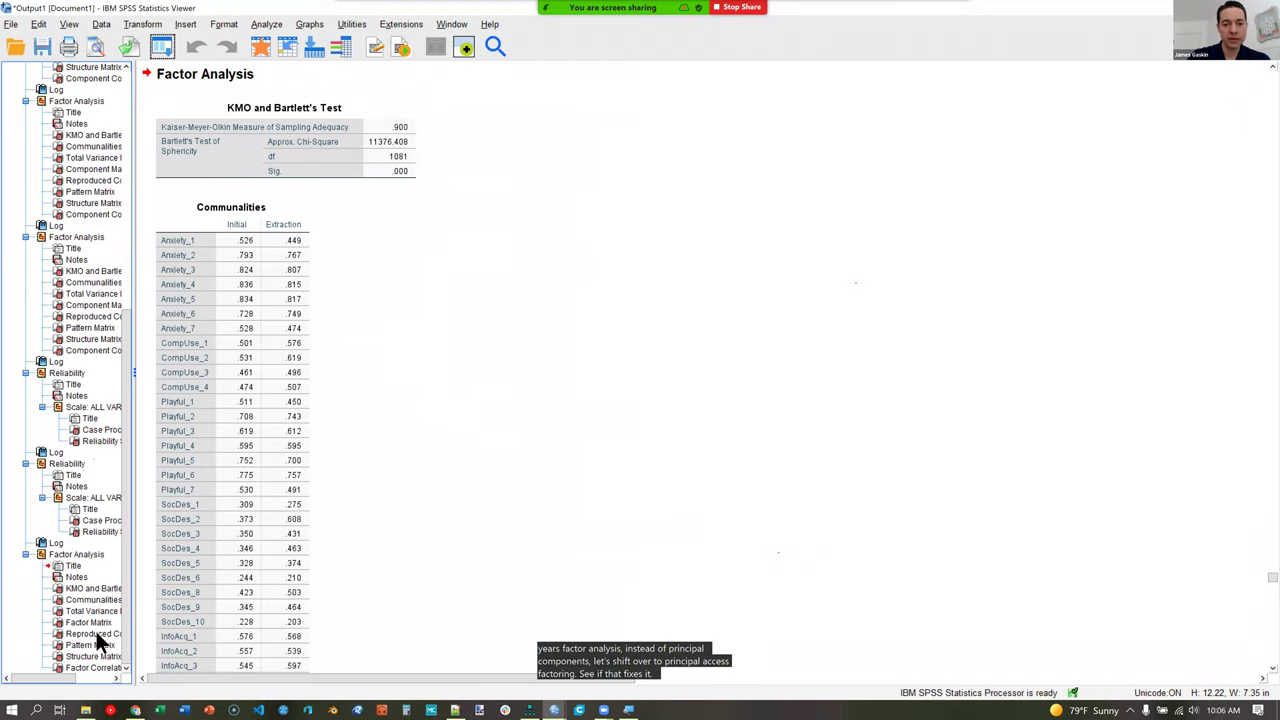
pyautogui.click(96, 644)
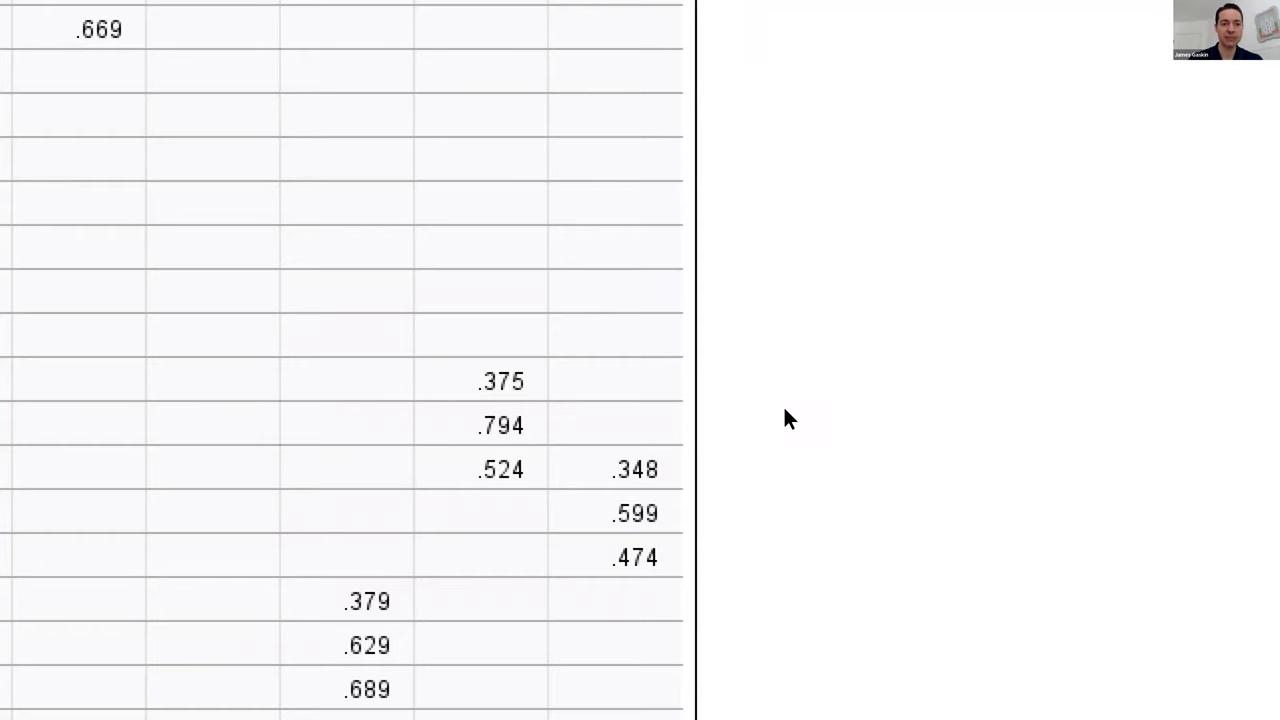
pyautogui.scroll(-10, 312, 476)
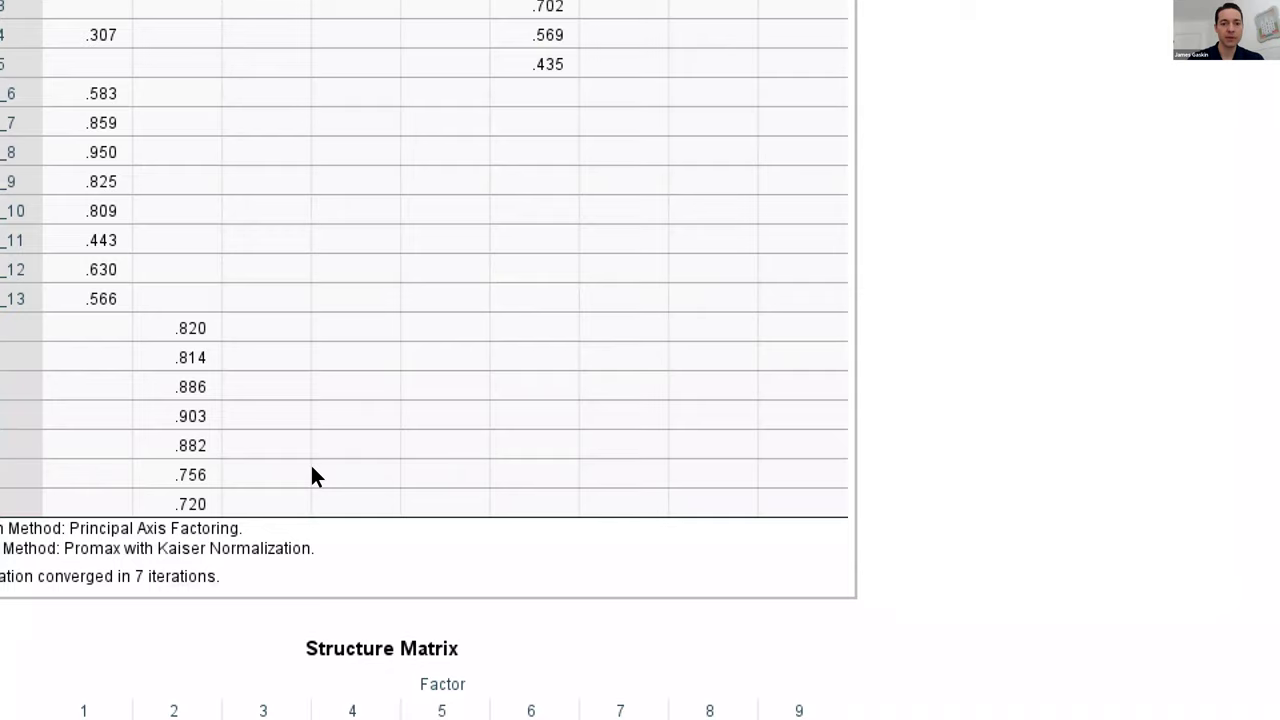
pyautogui.scroll(5, 312, 476)
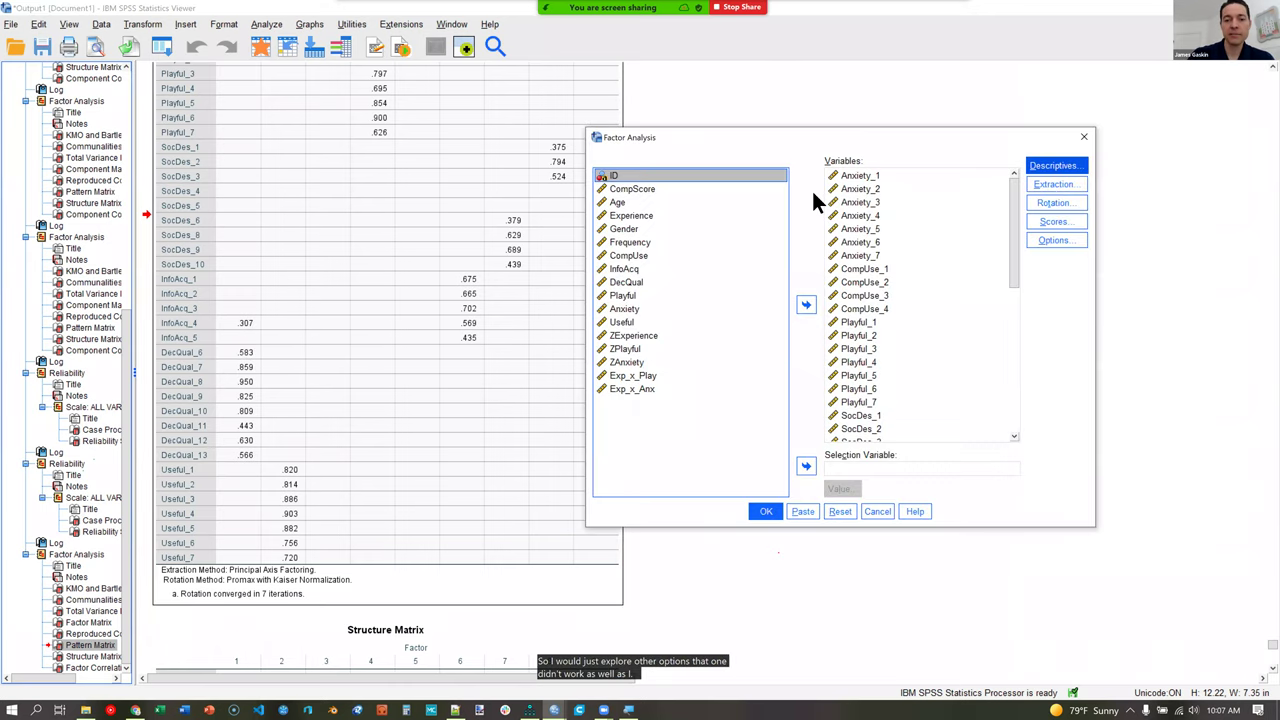
# Rerun the factor analysis with Maximum likelihood extraction and inspect its Pattern Matrix.
pyautogui.hotkey('alt', 'e')
pyautogui.click(525, 209)
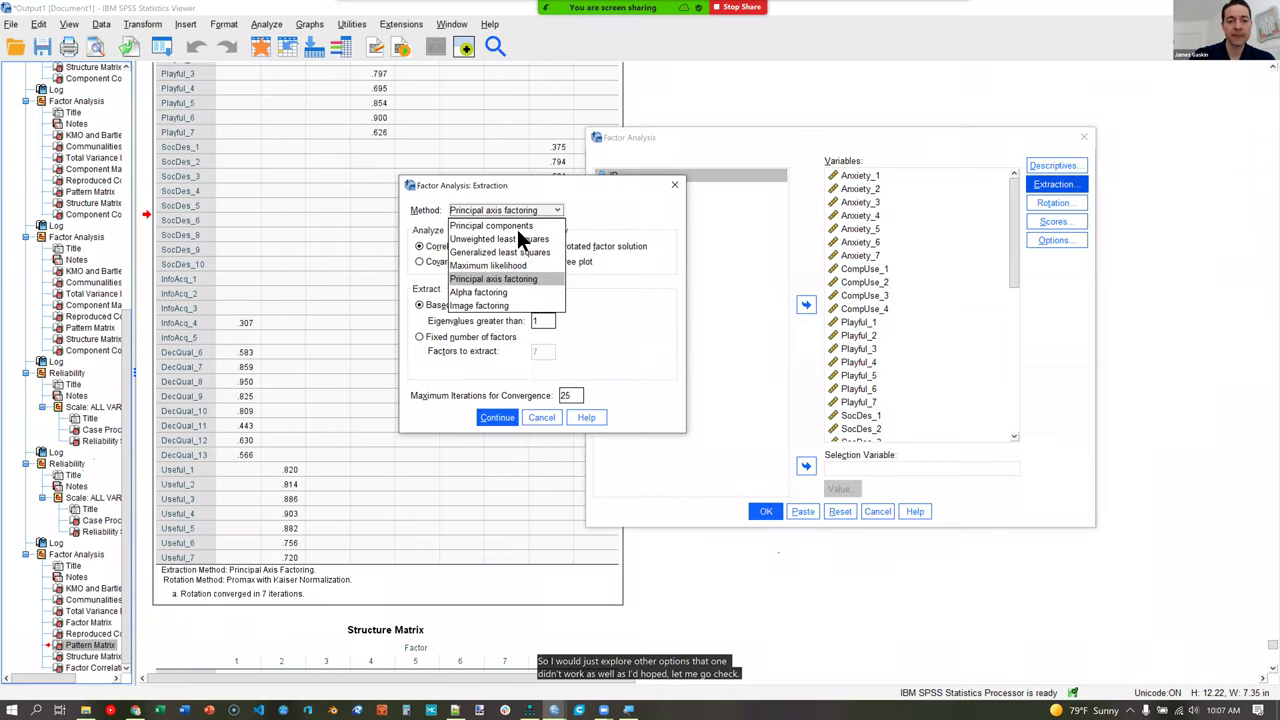
pyautogui.click(497, 417)
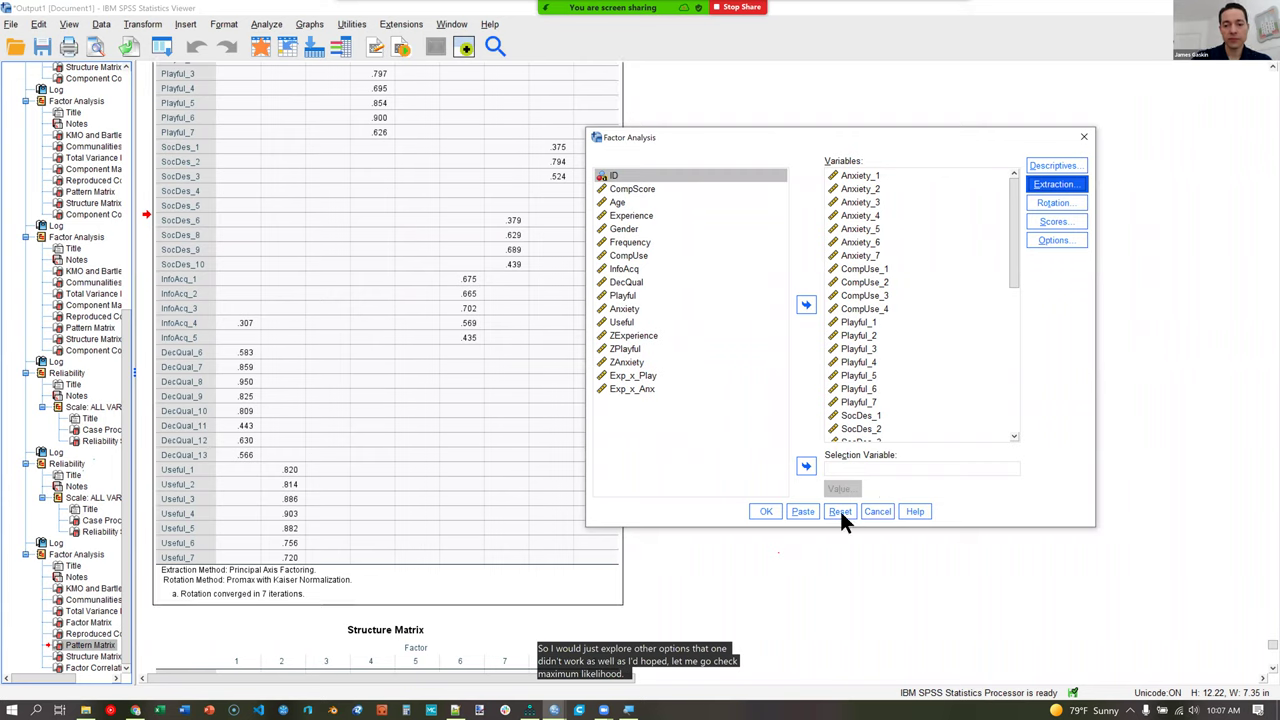
pyautogui.click(768, 513)
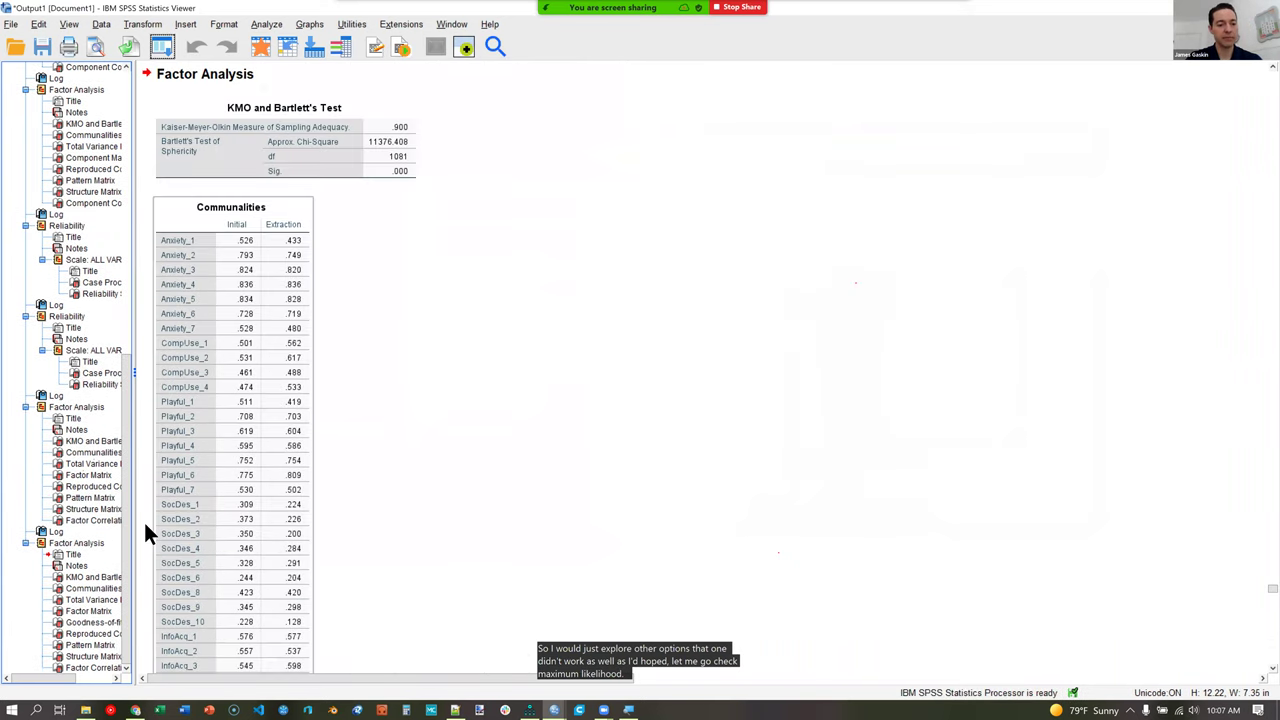
pyautogui.click(99, 647)
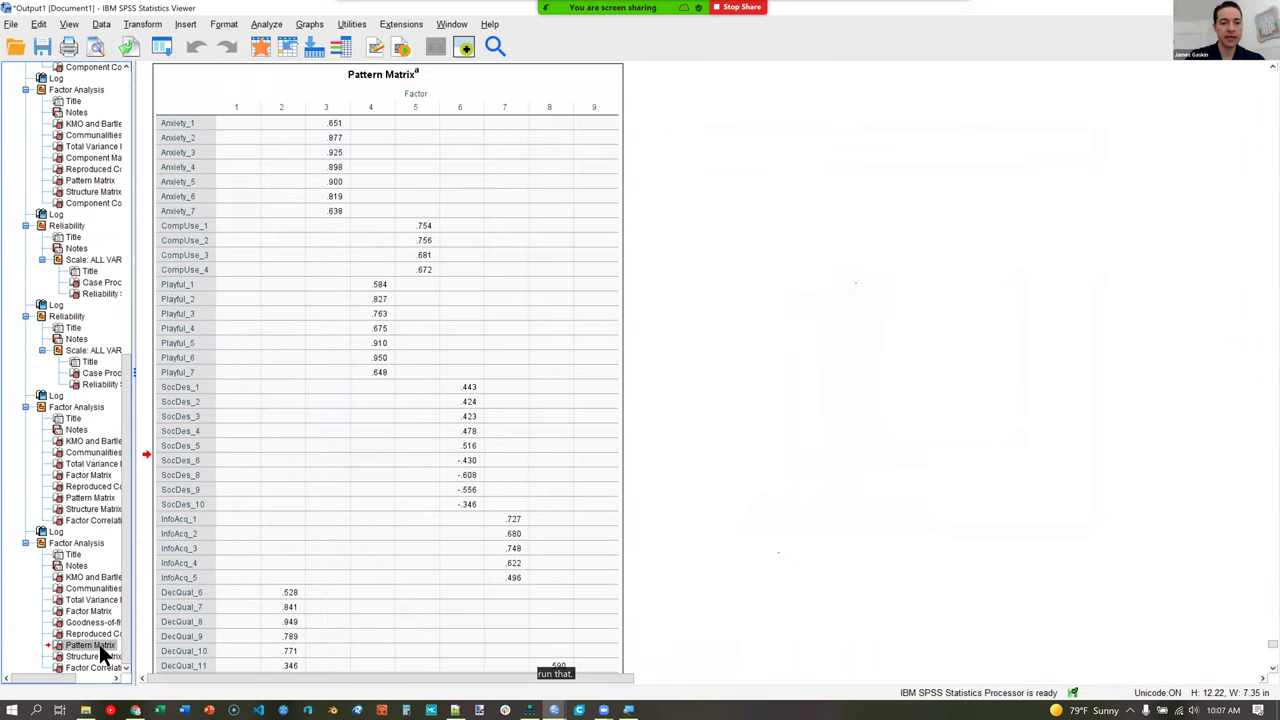
pyautogui.scroll(-2, 473, 380)
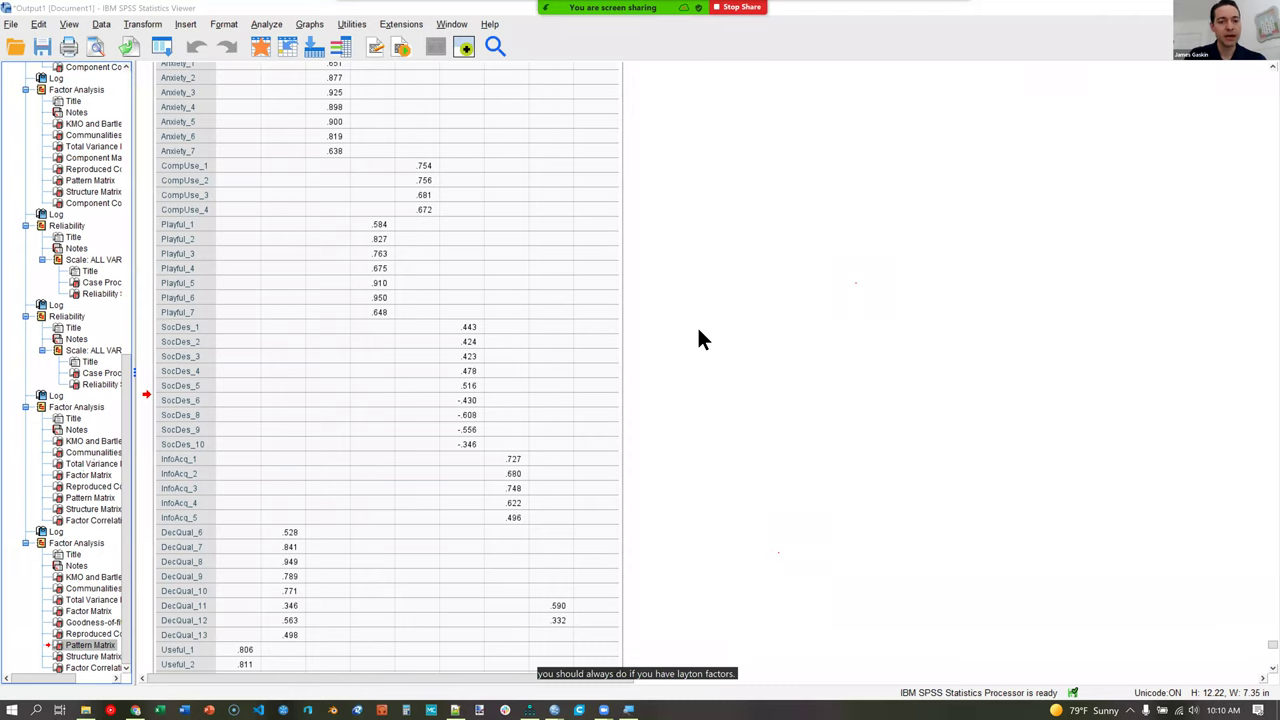
# Switch to Amos and draw a latent factor with three observed indicators and their error terms near the top of the empty diagram.
pyautogui.hotkey('alt', 'Tab')
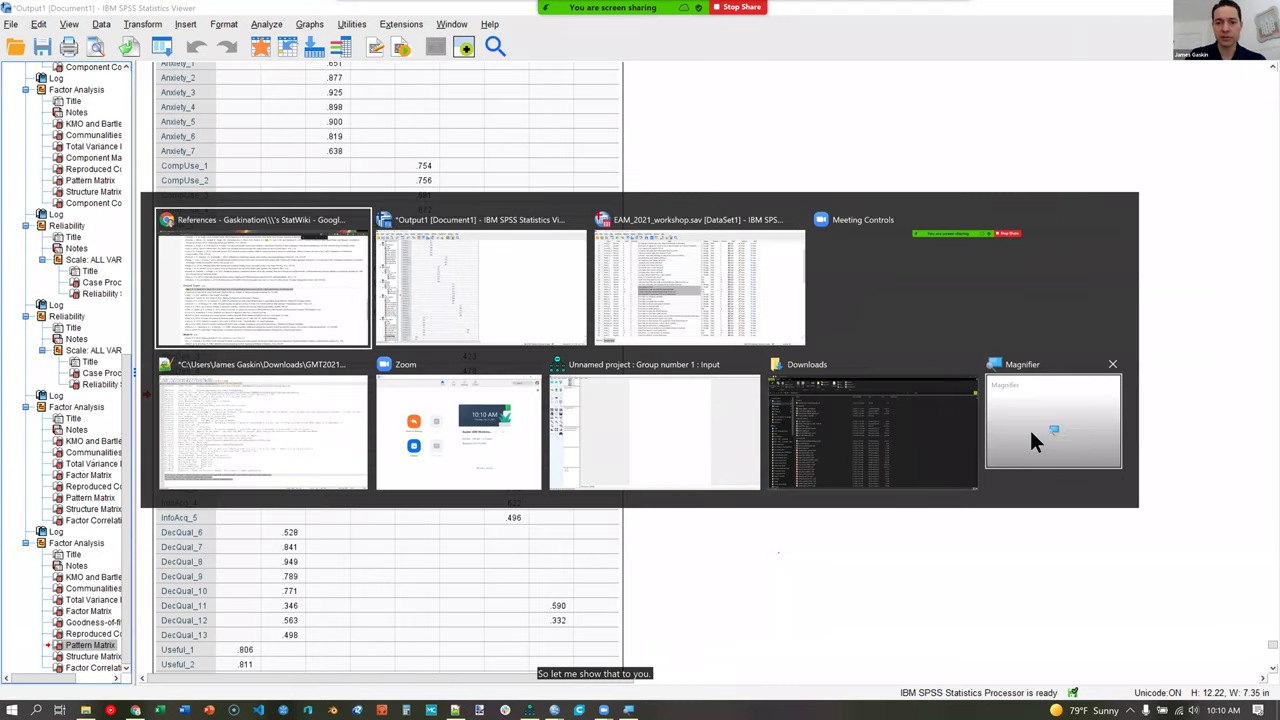
pyautogui.click(628, 442)
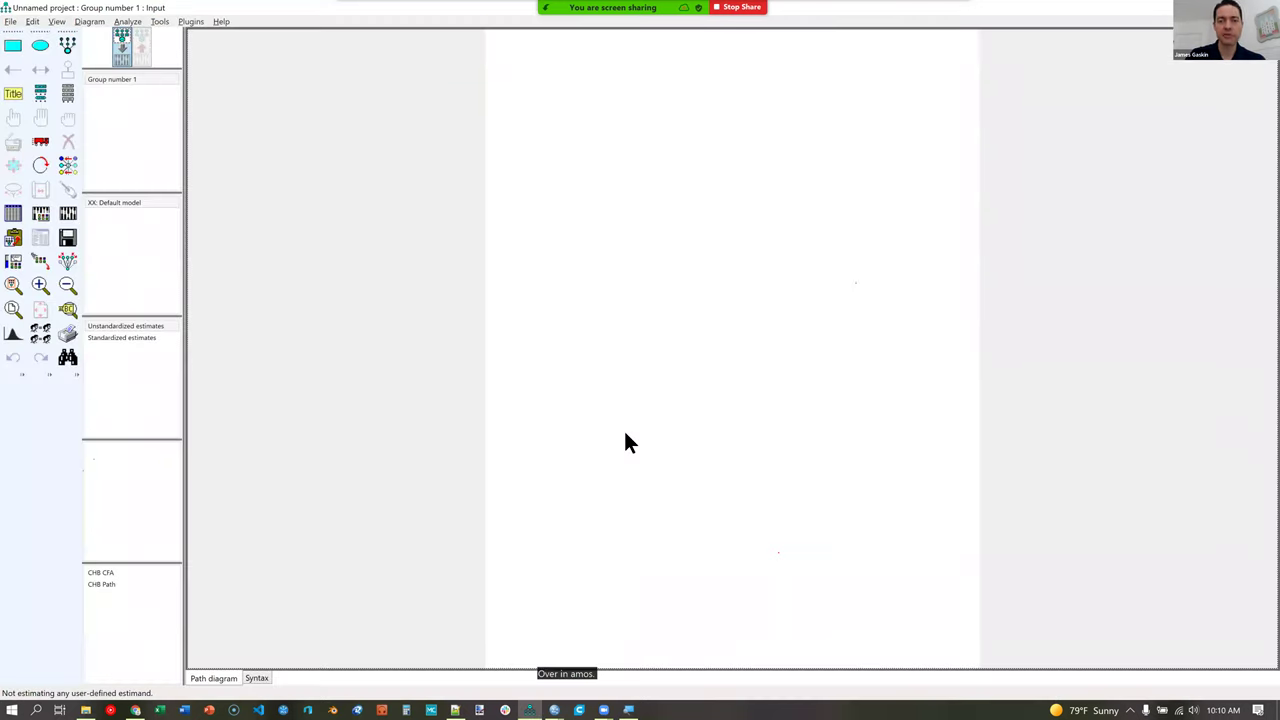
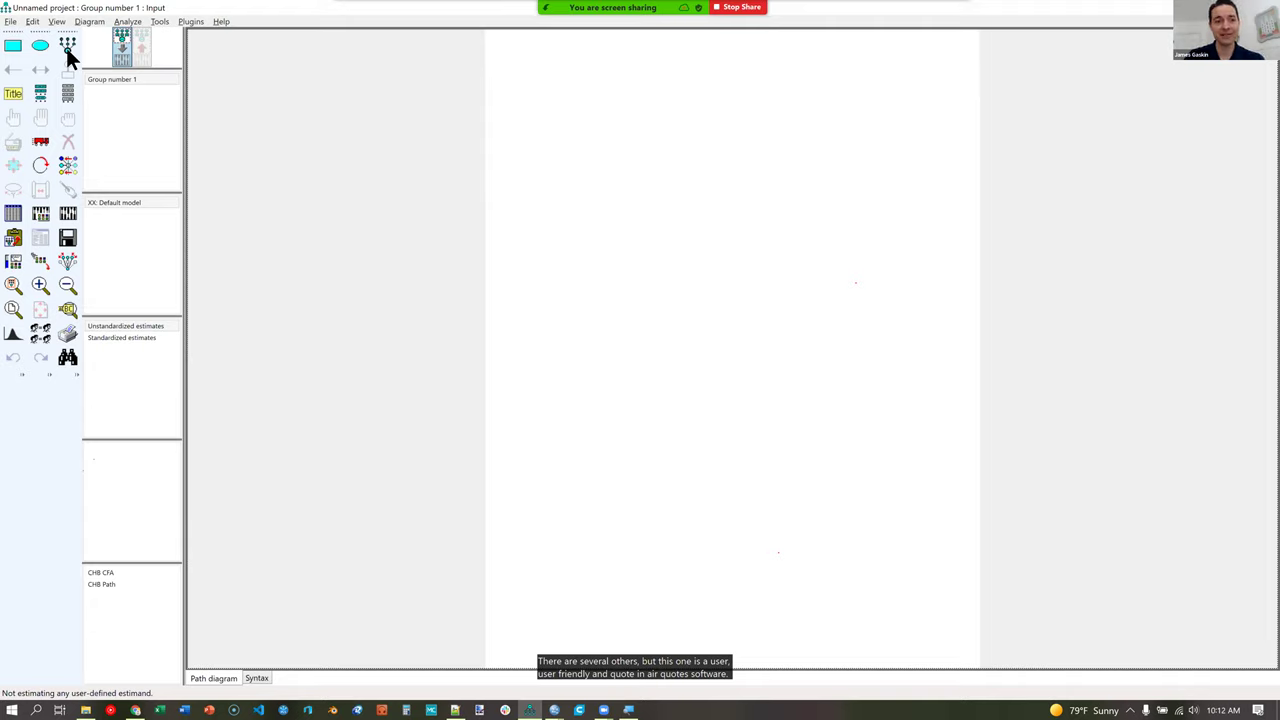
pyautogui.click(68, 50)
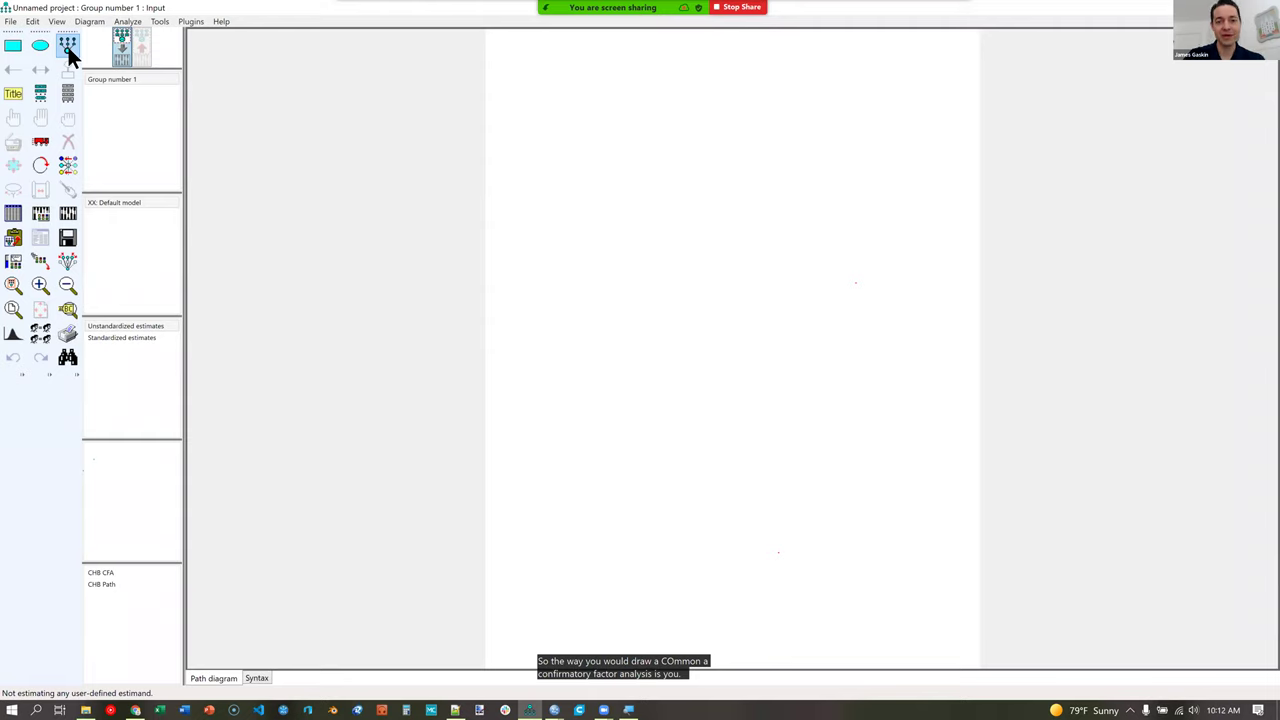
pyautogui.moveTo(643, 191); pyautogui.dragTo(692, 305)
pyautogui.moveTo(619, 260)
pyautogui.mouseDown()
pyautogui.moveTo(742, 187)
pyautogui.moveTo(760, 240)
pyautogui.moveTo(709, 233)
pyautogui.mouseUp()
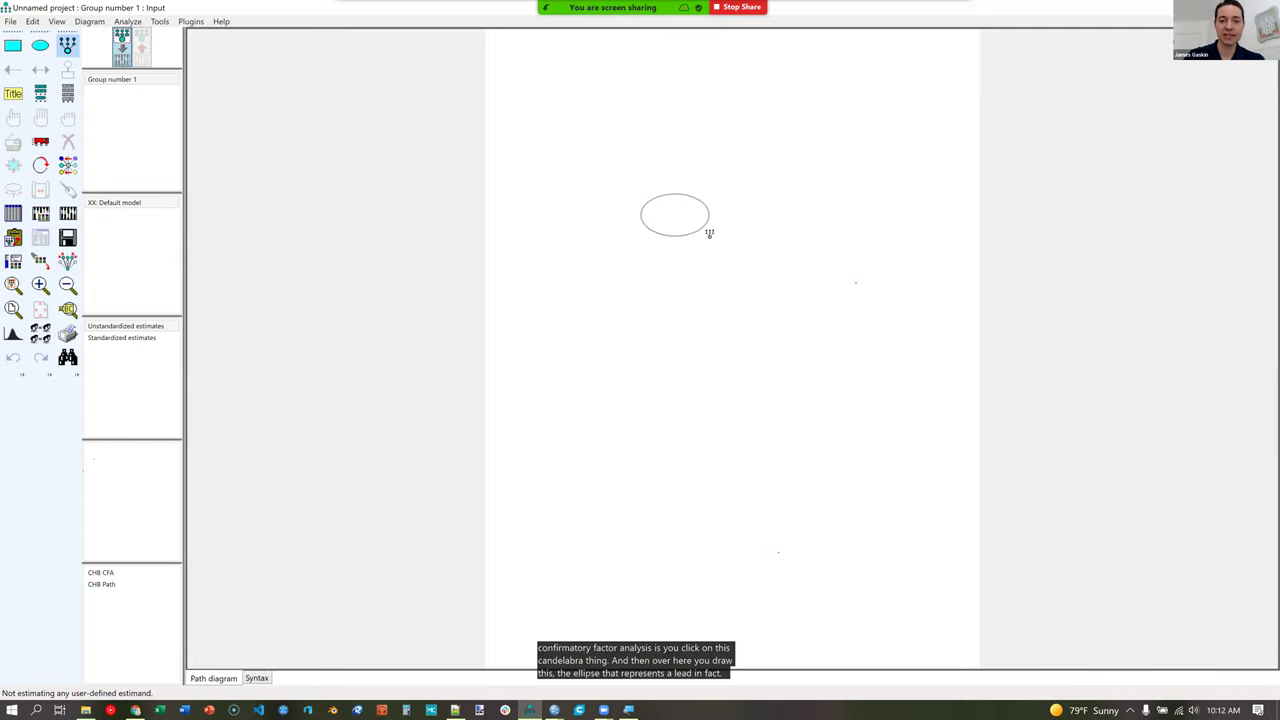
pyautogui.click(686, 215)
pyautogui.click(686, 215)
pyautogui.click(686, 215)
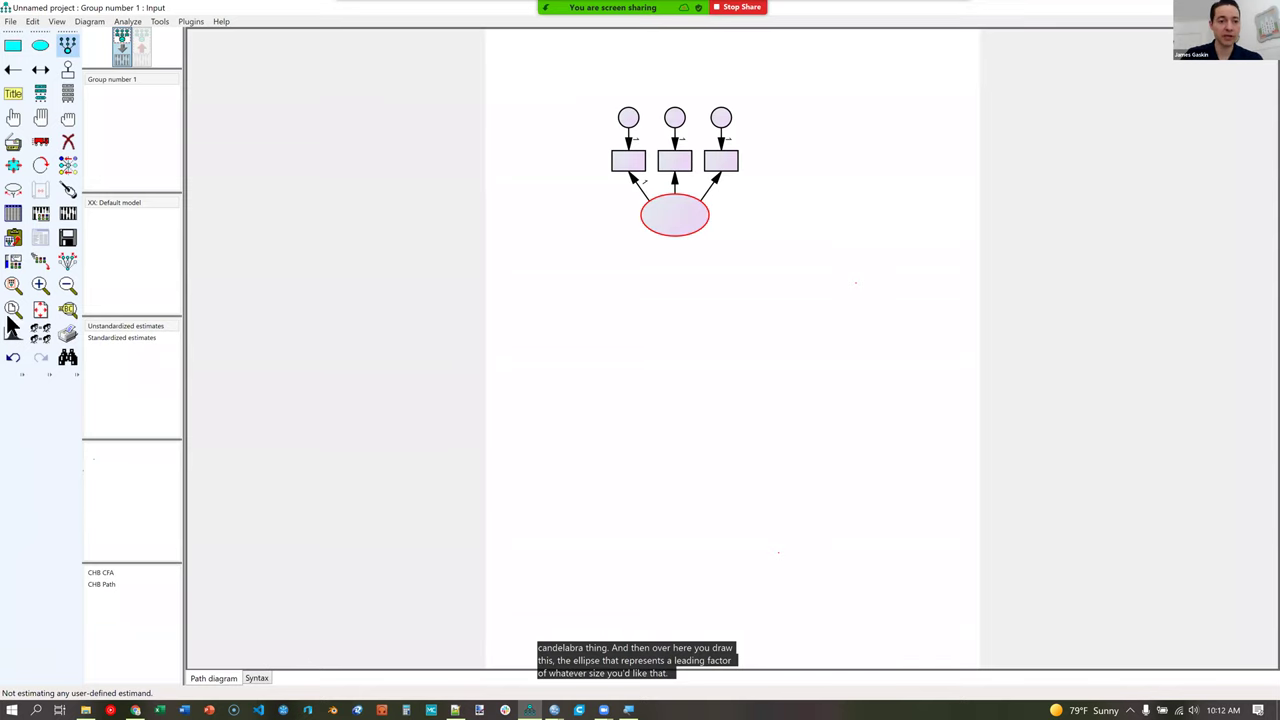
# Check the Anxiety items in the principal-components Pattern Matrix in SPSS, and extend the Amos latent factor to seven observed indicators.
pyautogui.hotkey('alt', 'Tab')
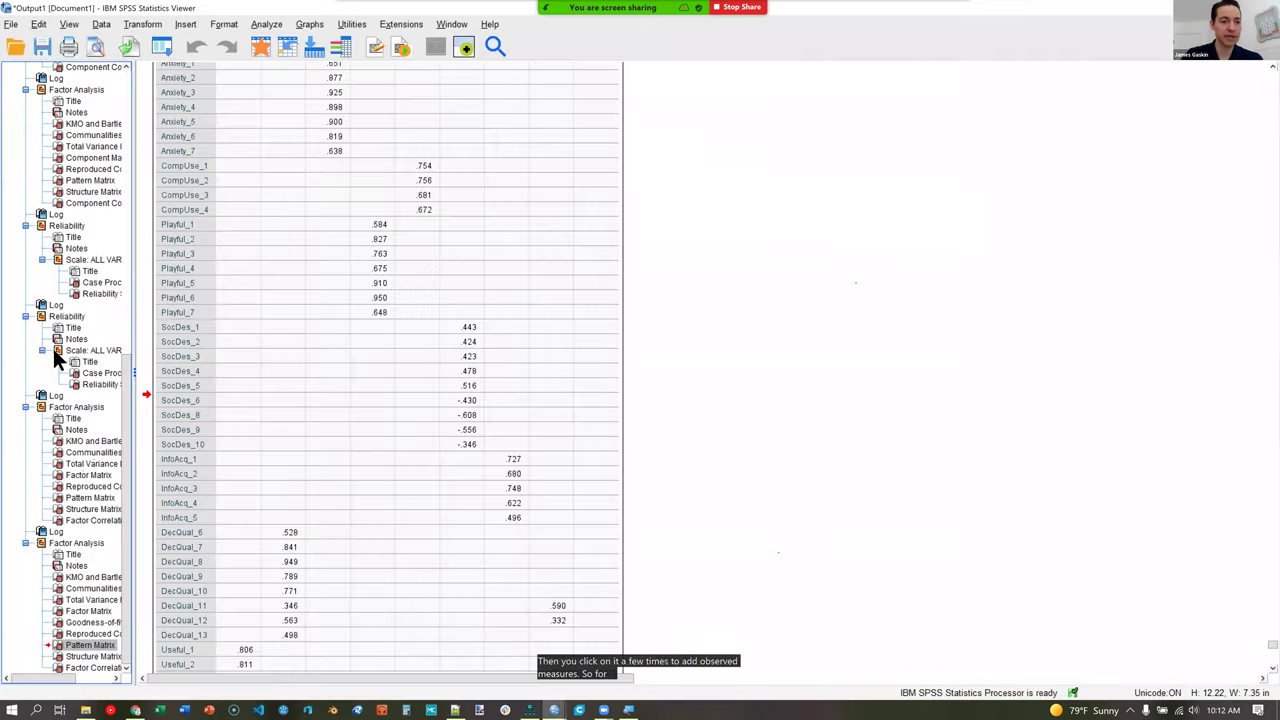
pyautogui.click(95, 181)
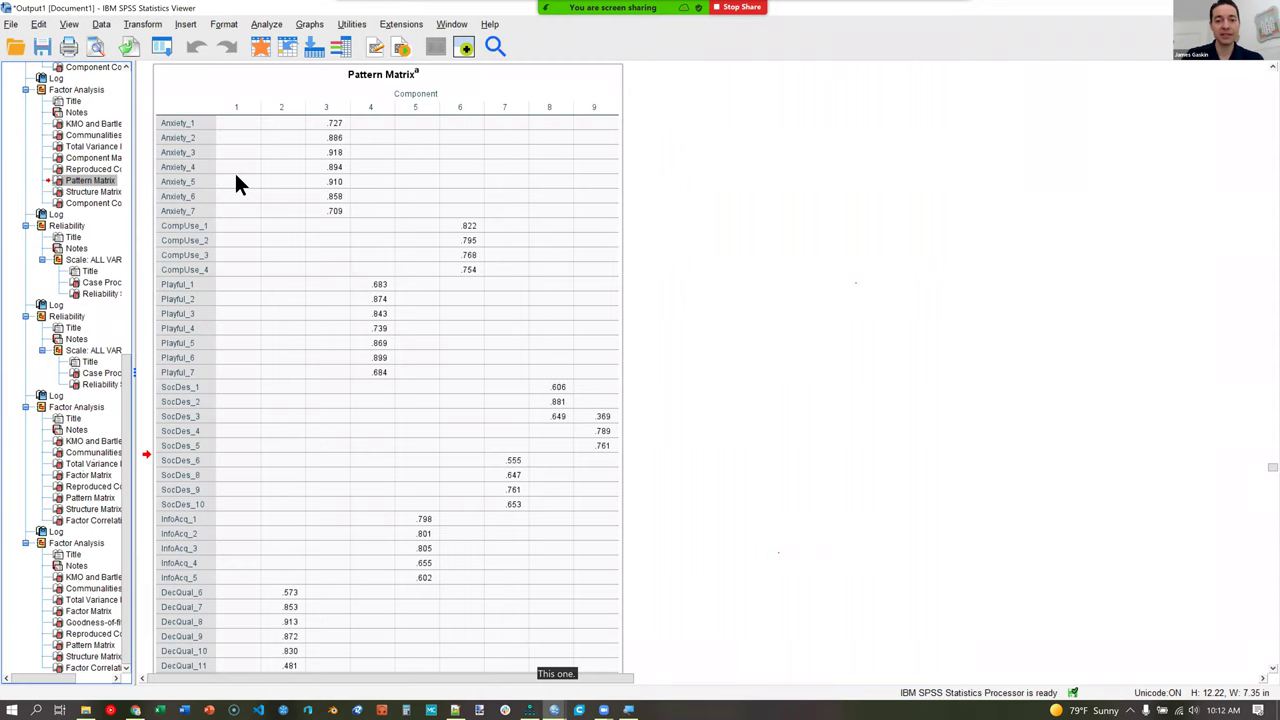
pyautogui.hotkey('alt', 'Tab')
pyautogui.hotkey('ctrl', 'y')
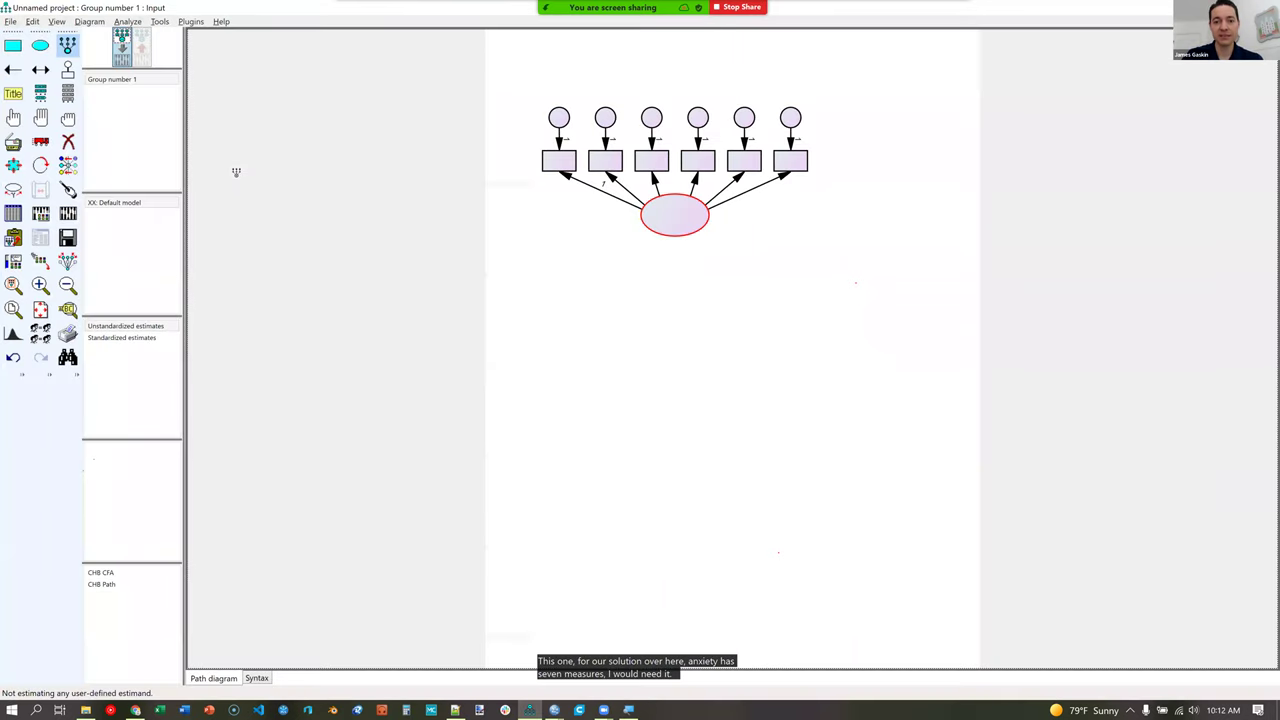
pyautogui.hotkey('ctrl', 'y')
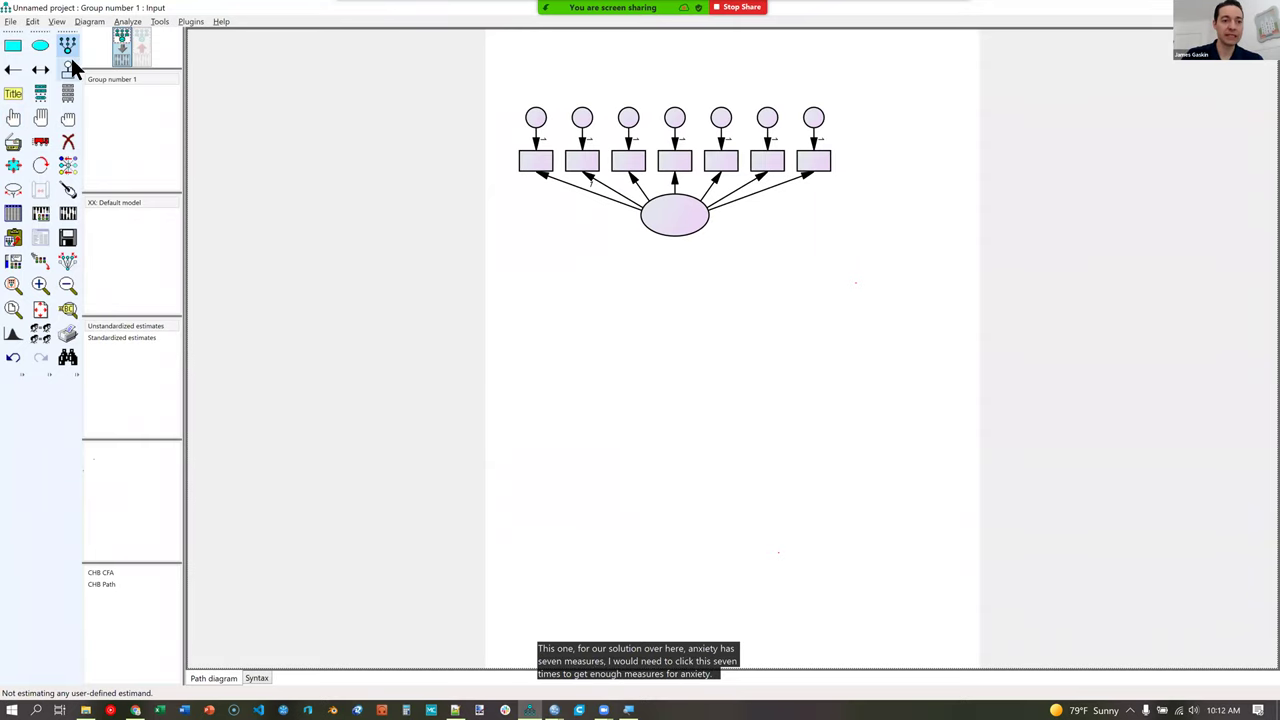
# Name the latent factor Anxiety.
pyautogui.doubleClick(672, 217)
pyautogui.write('An')
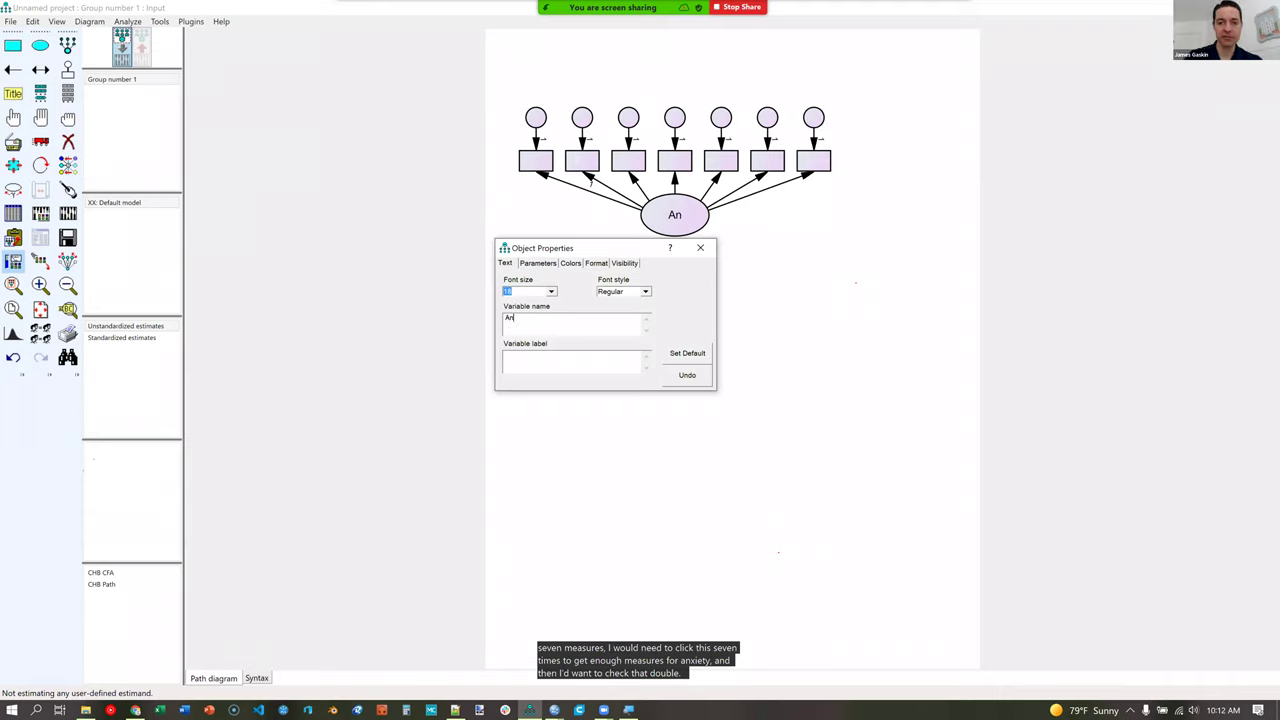
pyautogui.write('xiety')
pyautogui.click(700, 247)
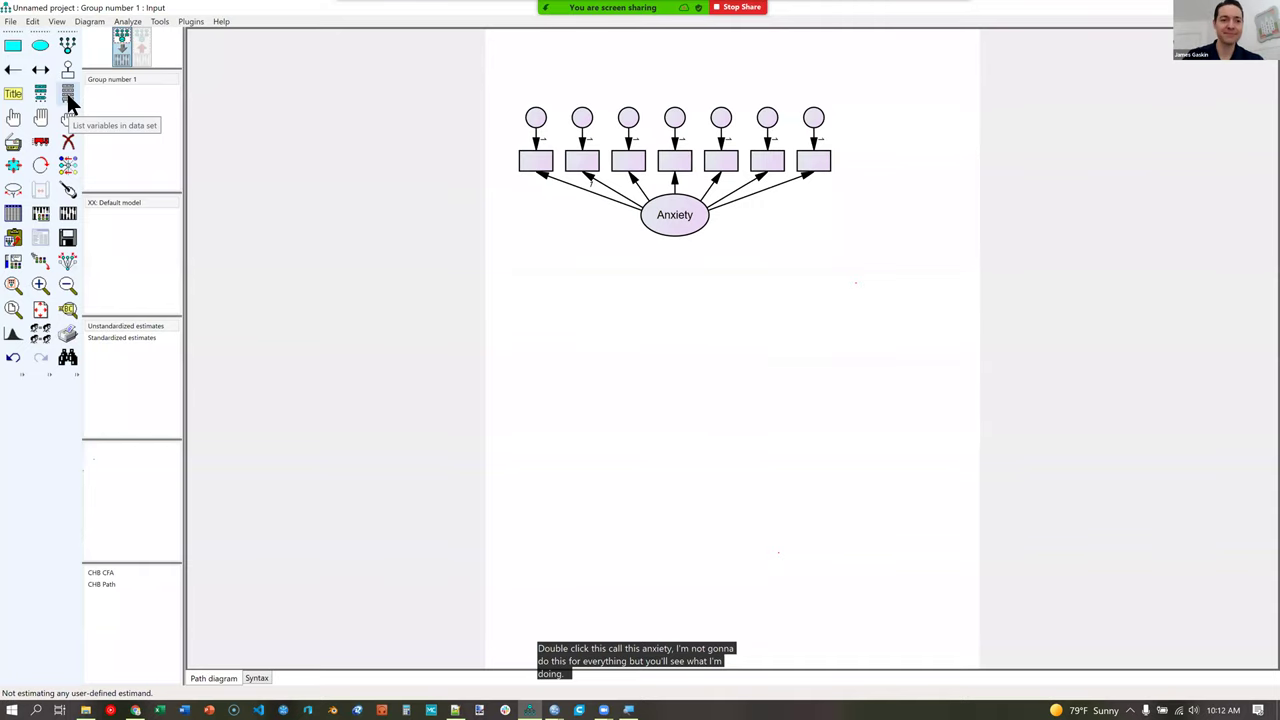
# Link EAM_2021_workshop.sav from the Downloads folder as the data file for Group number 1.
pyautogui.click(10, 21)
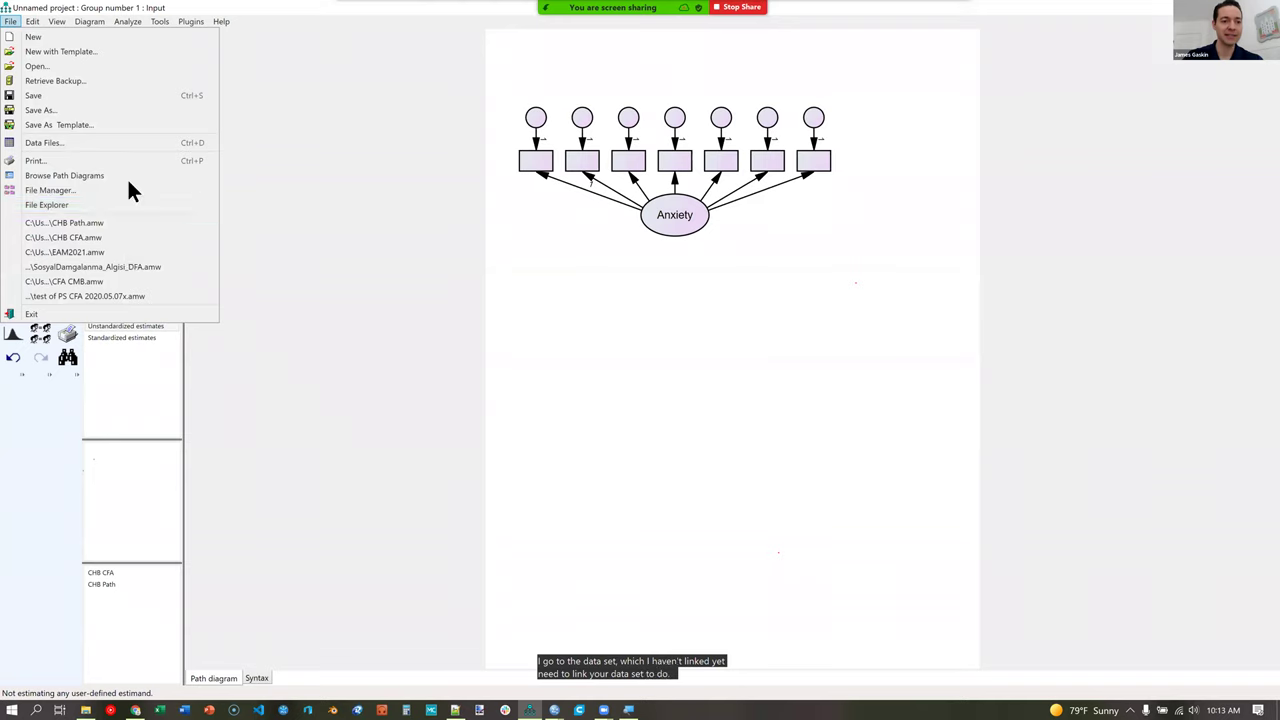
pyautogui.click(152, 142)
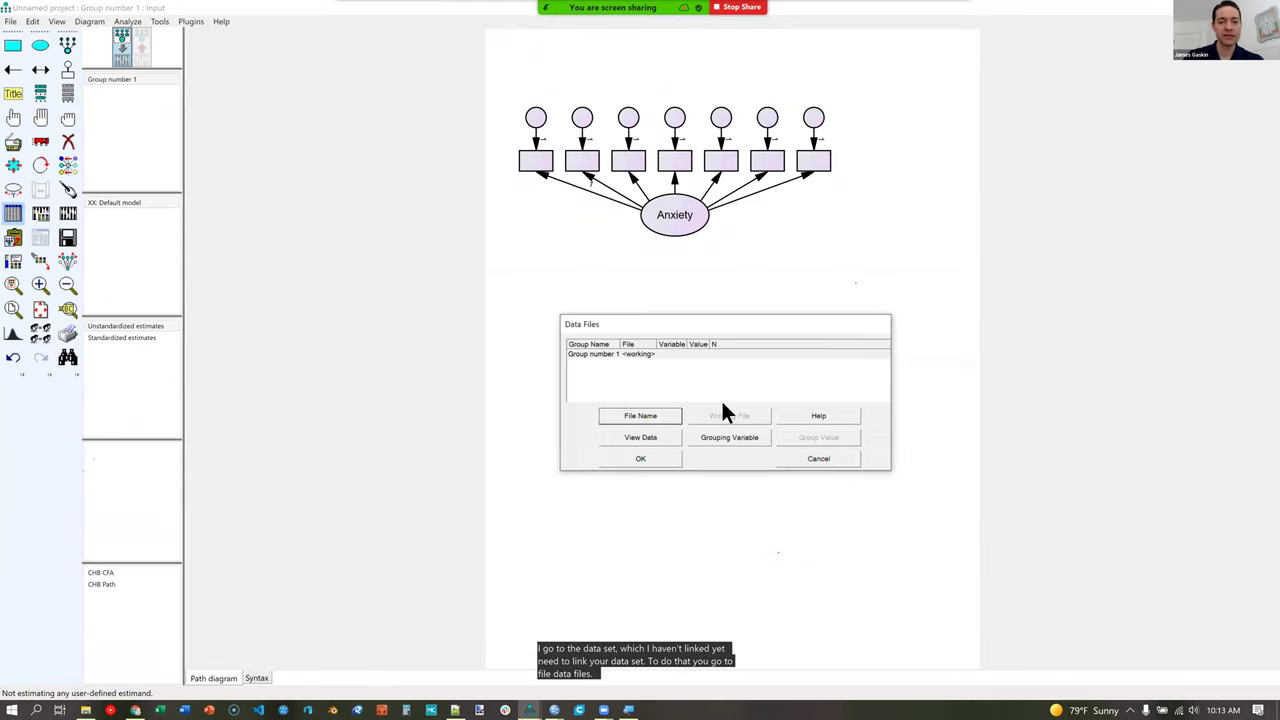
pyautogui.click(652, 413)
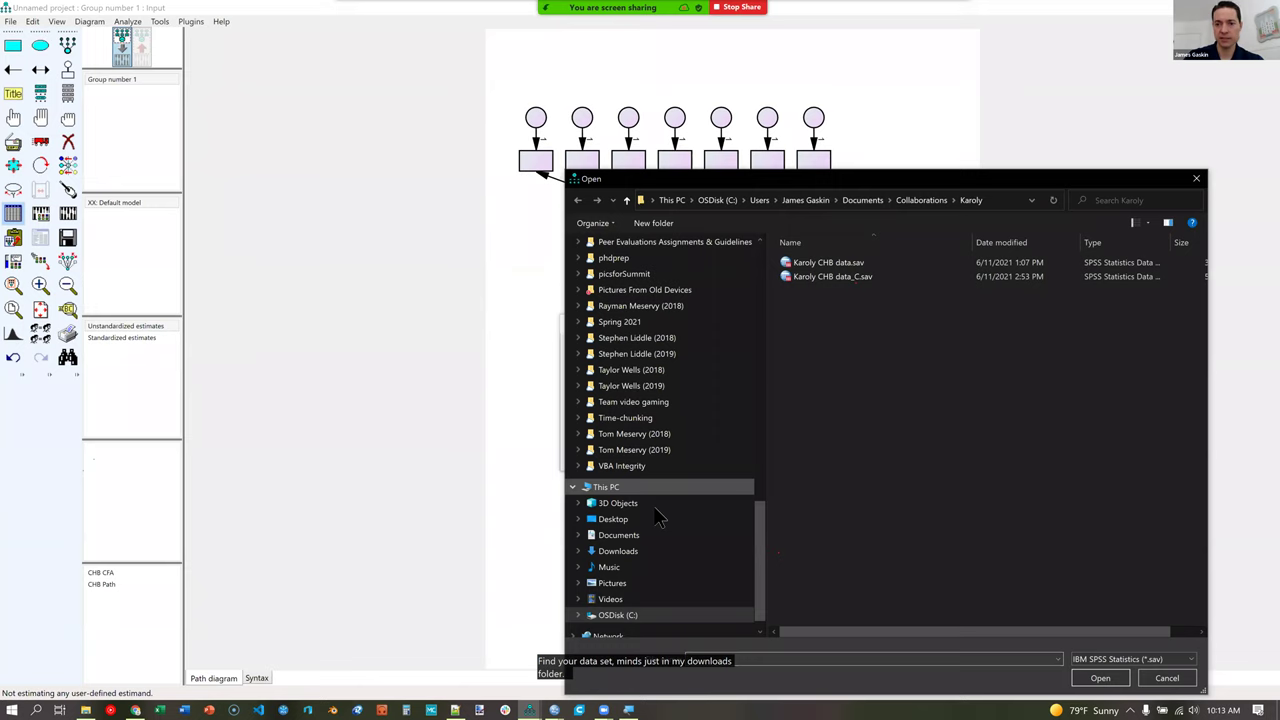
pyautogui.click(618, 551)
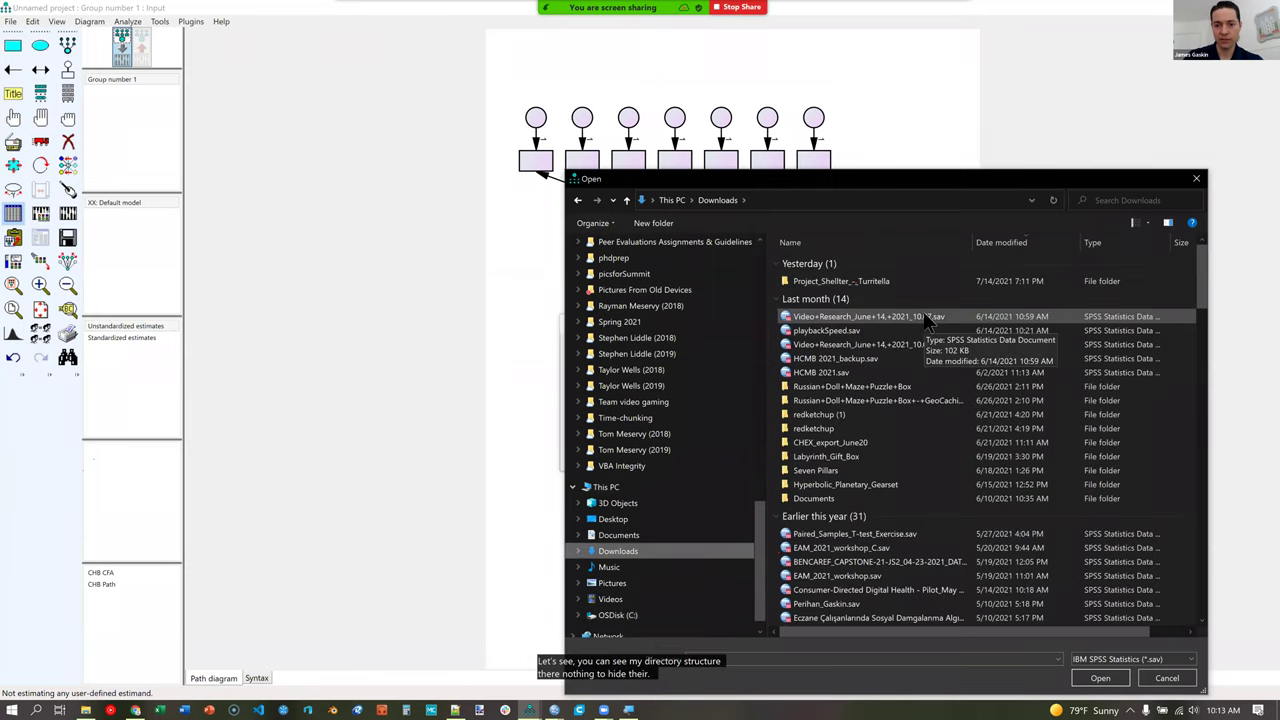
pyautogui.click(912, 578)
pyautogui.click(1100, 680)
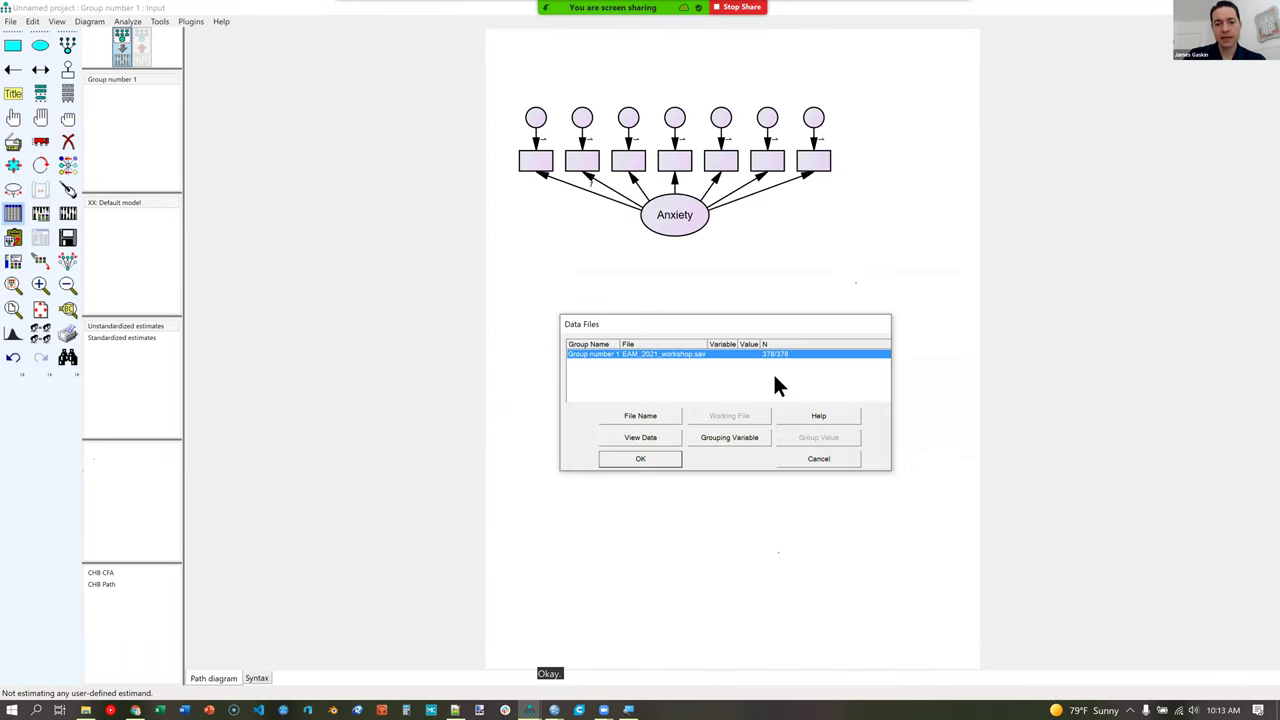
pyautogui.click(667, 453)
# Display the dataset's variable list and assign Anxiety_1 to the first observed indicator.
pyautogui.click(69, 92)
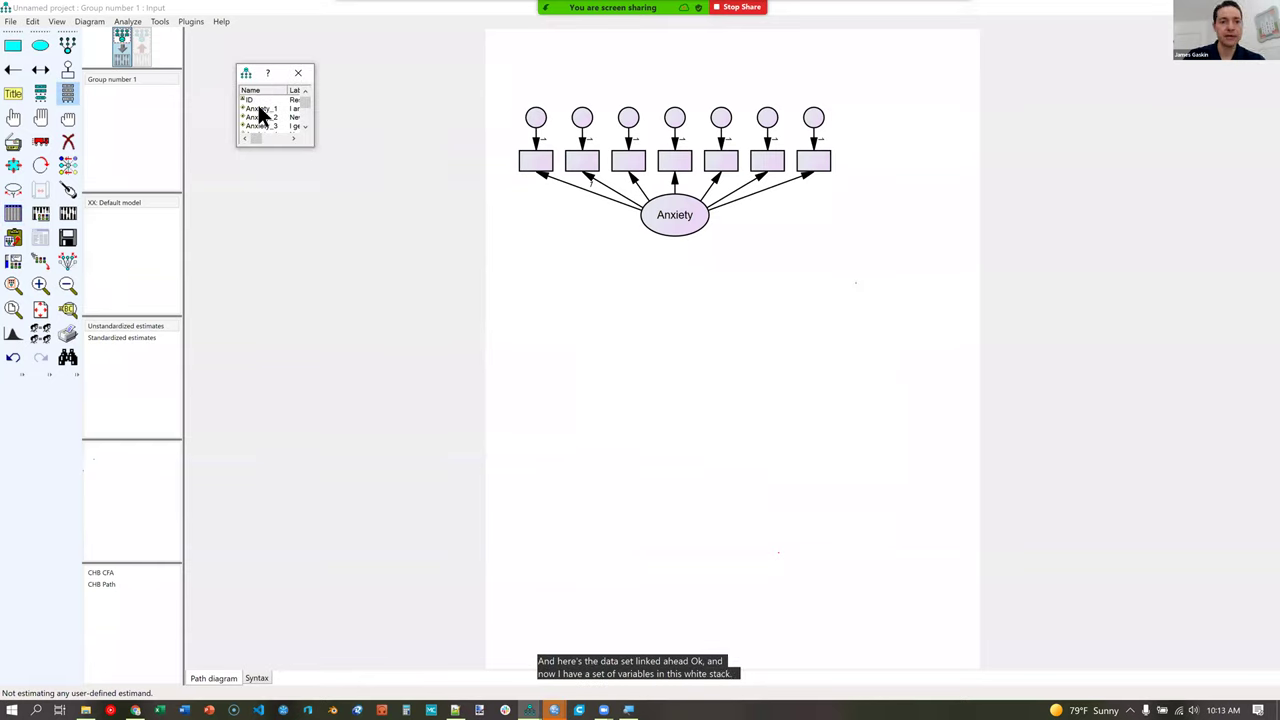
pyautogui.doubleClick(280, 73)
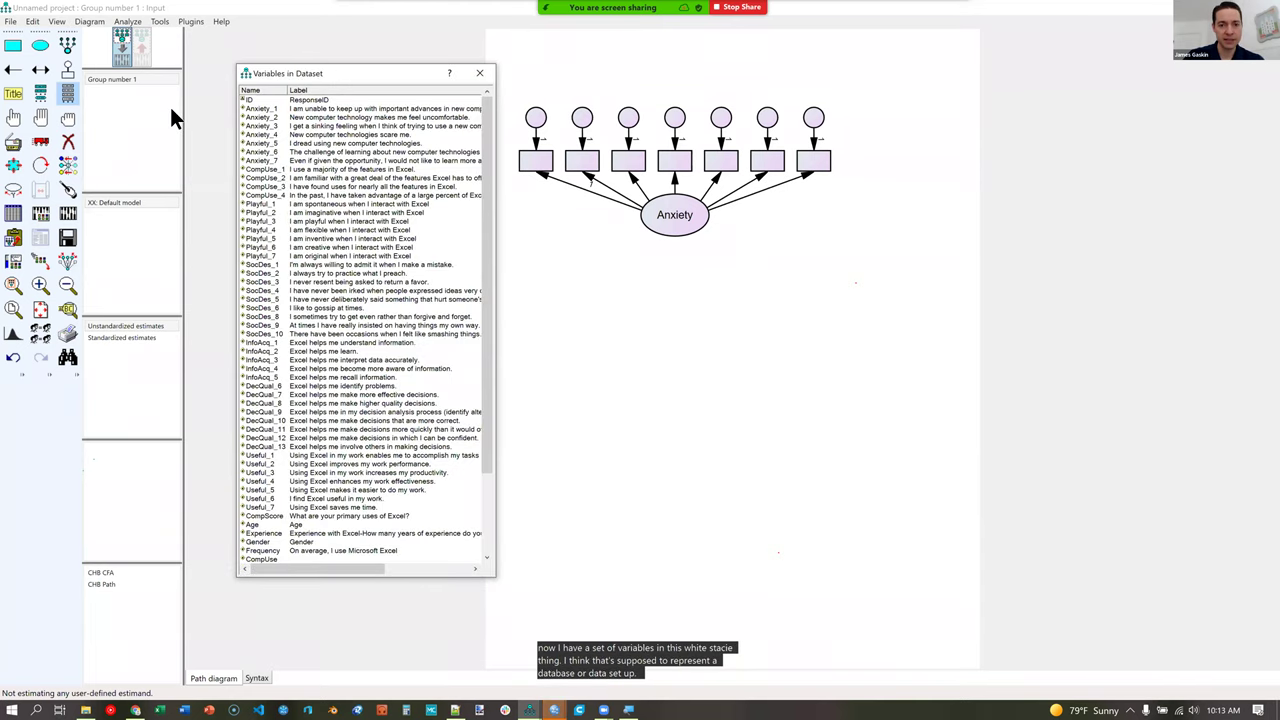
pyautogui.moveTo(313, 115); pyautogui.dragTo(314, 118)
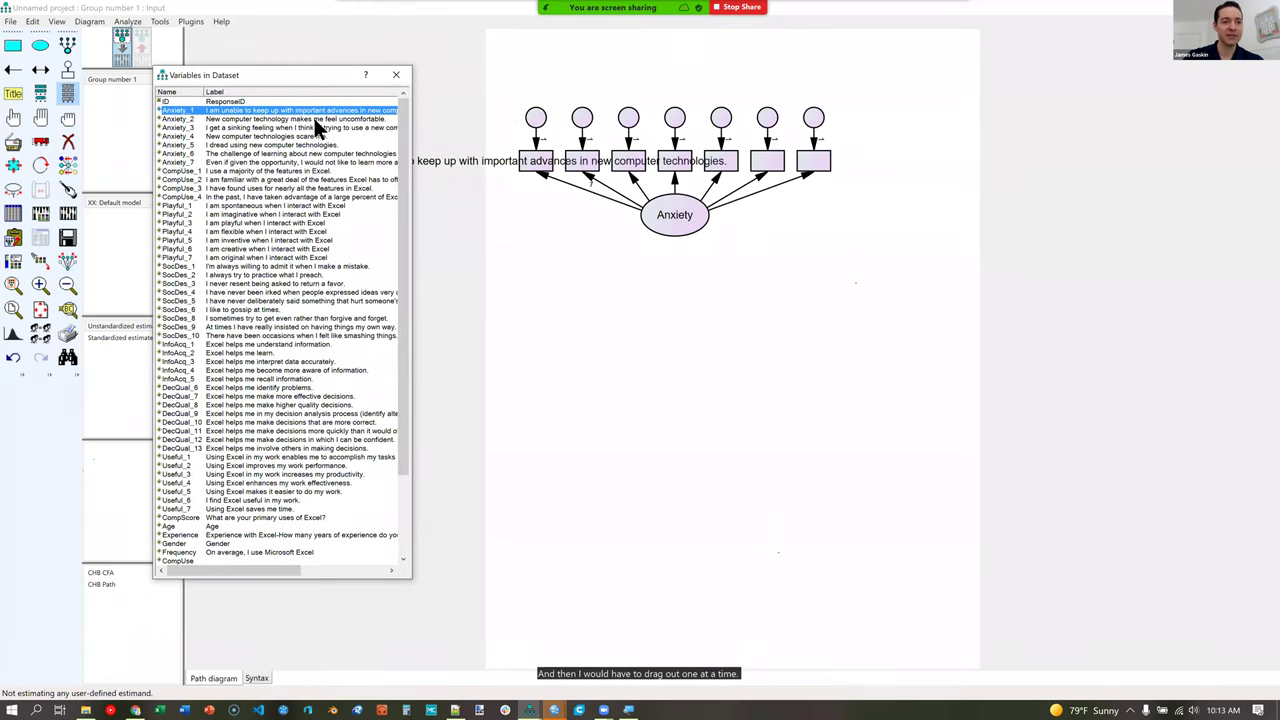
# Turn off the display of variable labels in the interface properties so the diagram uses variable names.
pyautogui.click(124, 42)
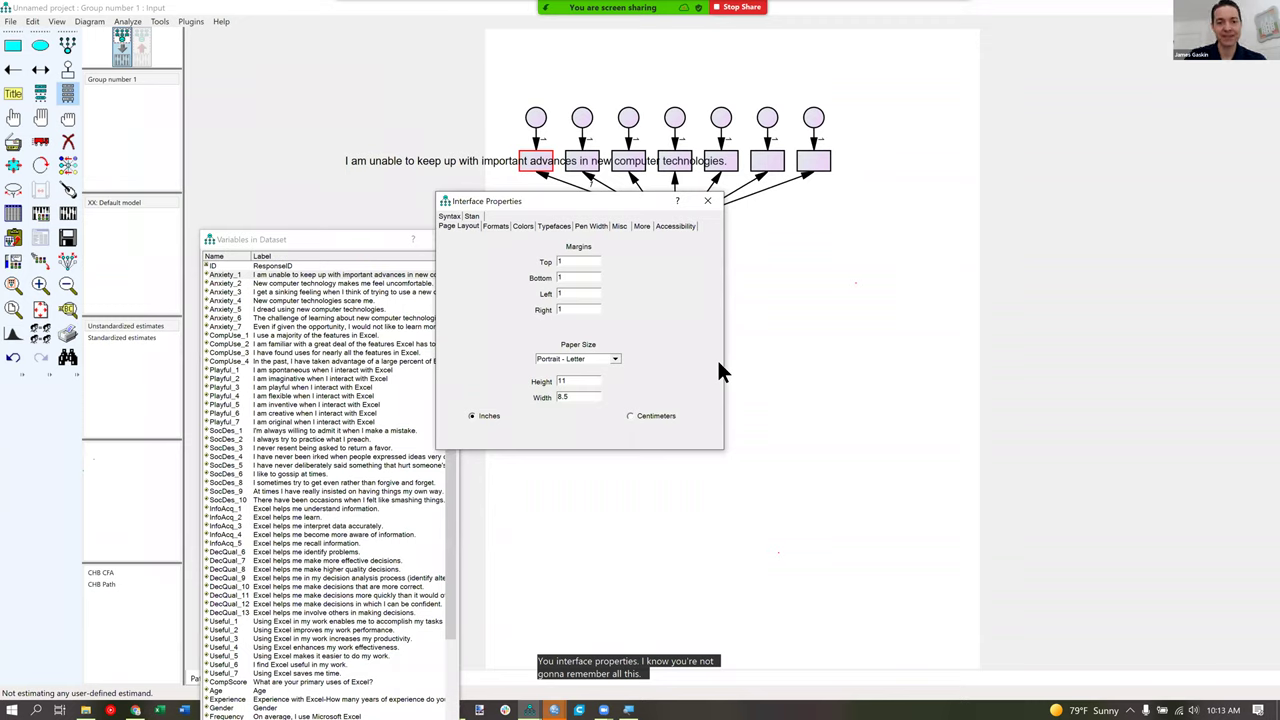
pyautogui.click(619, 226)
pyautogui.click(496, 319)
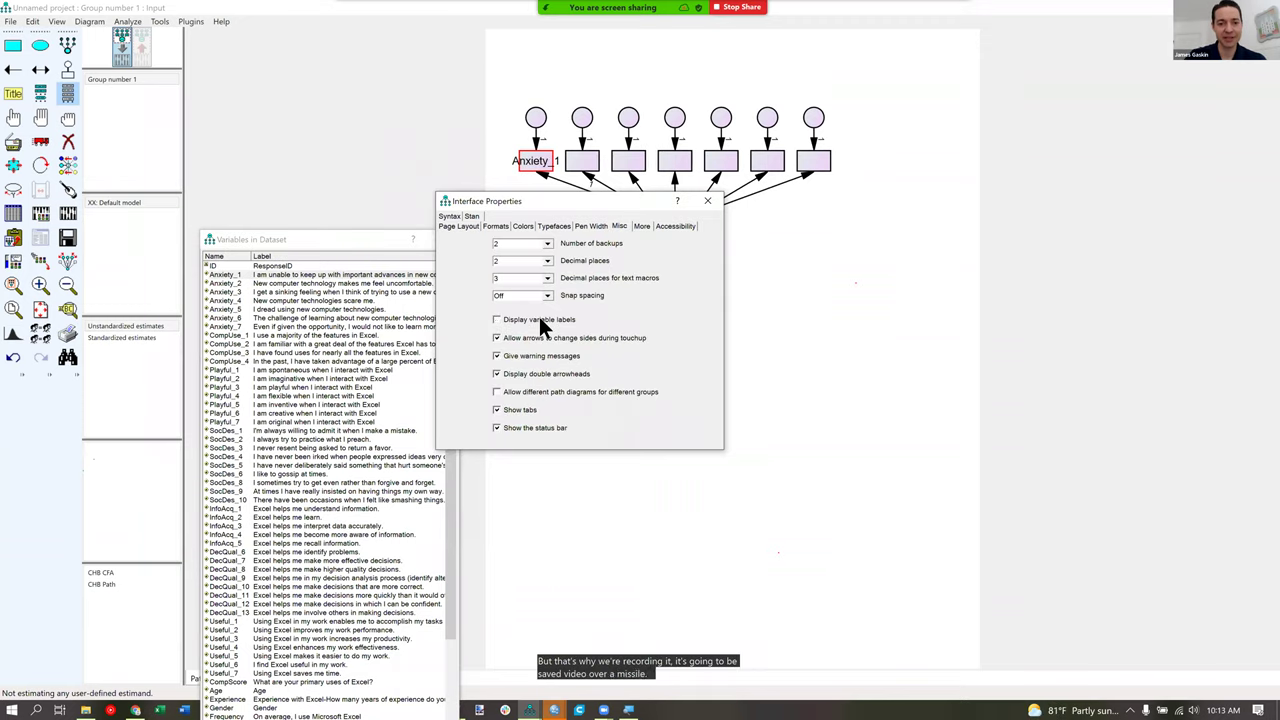
pyautogui.click(708, 203)
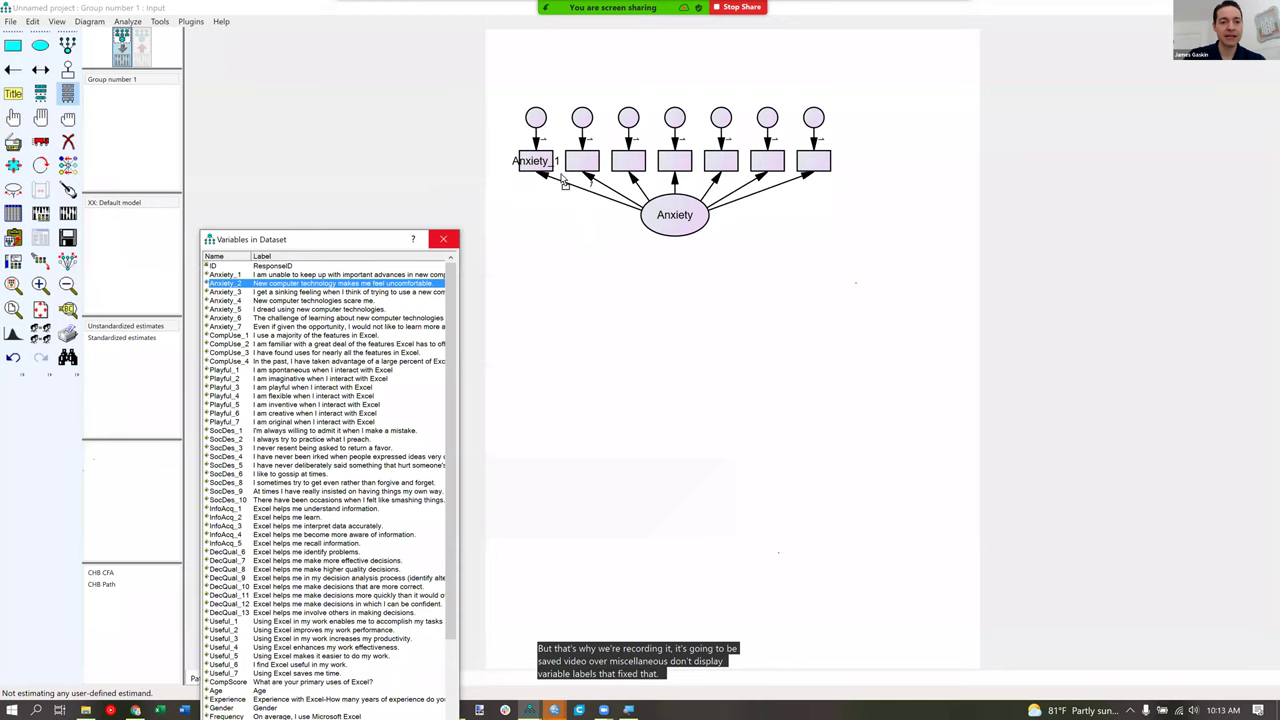
# Assign Anxiety_2 and Anxiety_3 from the dataset to the second and third observed indicators.
pyautogui.moveTo(565, 180); pyautogui.dragTo(580, 165)
pyautogui.moveTo(225, 291); pyautogui.dragTo(633, 170)
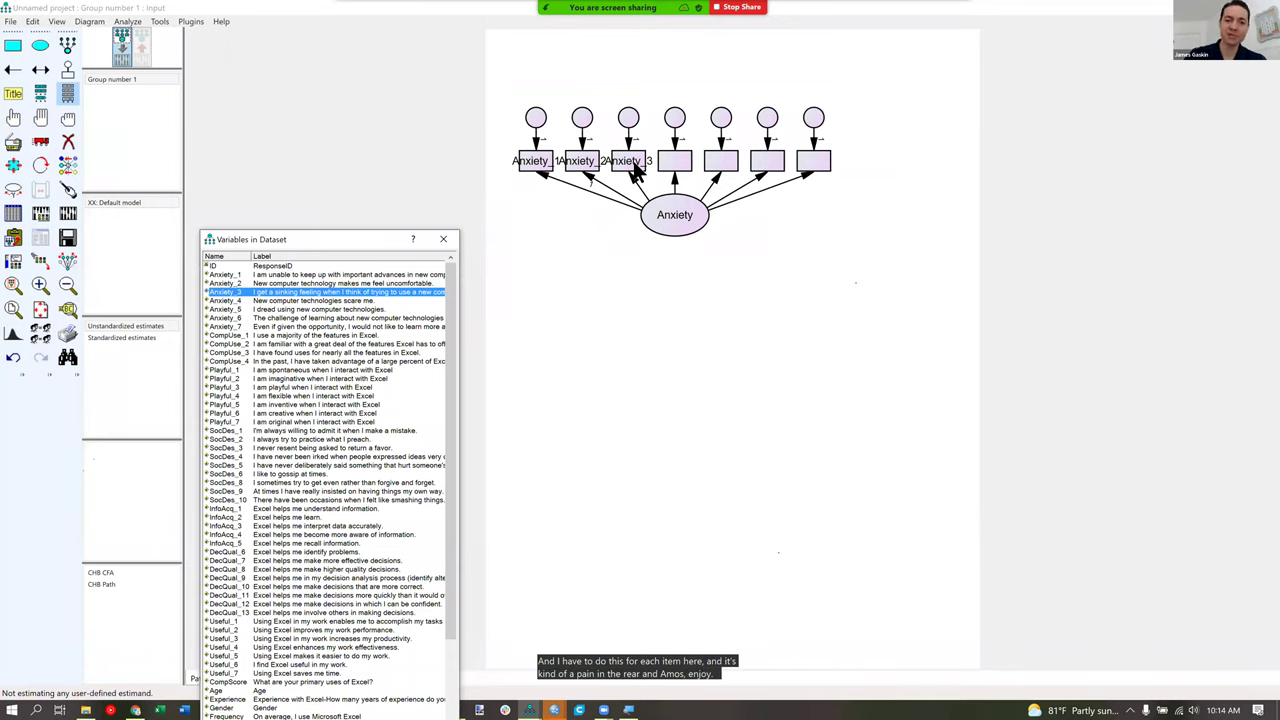
pyautogui.click(112, 204)
# Rotate the Anxiety factor's indicators to its left side and resize the observed variables to fit their names.
pyautogui.click(40, 165)
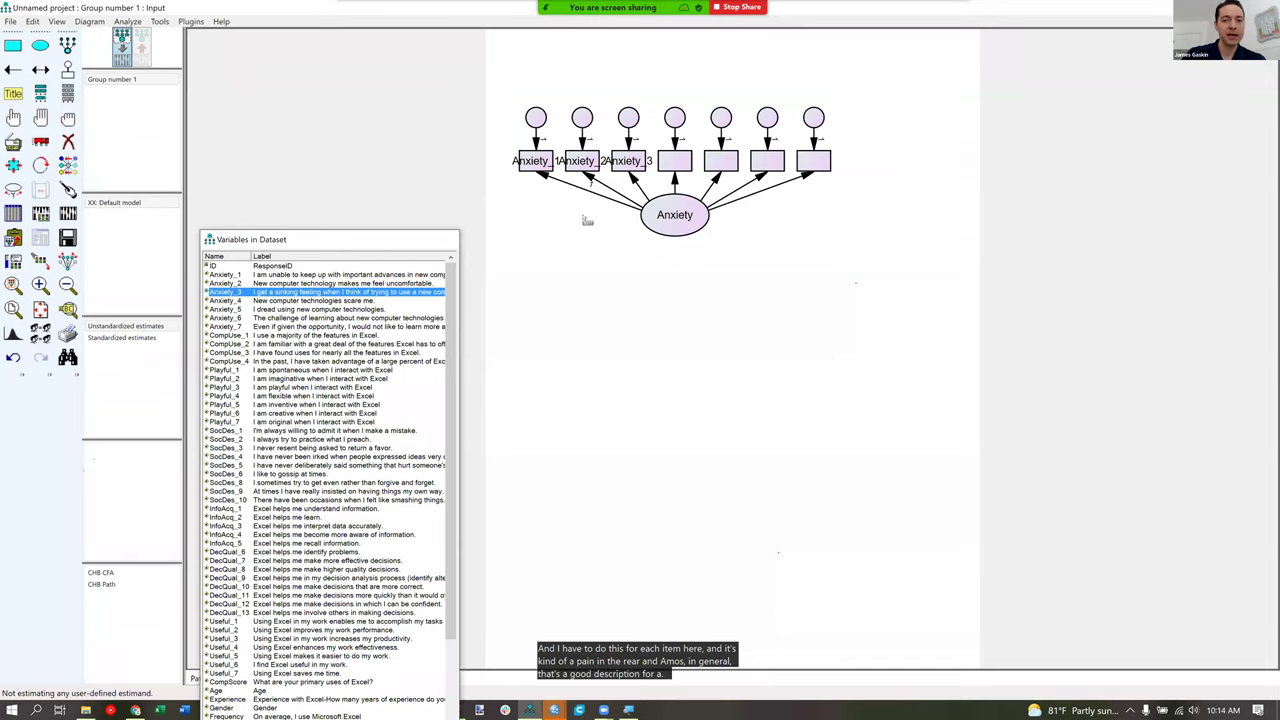
pyautogui.click(658, 209)
pyautogui.click(656, 208)
pyautogui.click(656, 208)
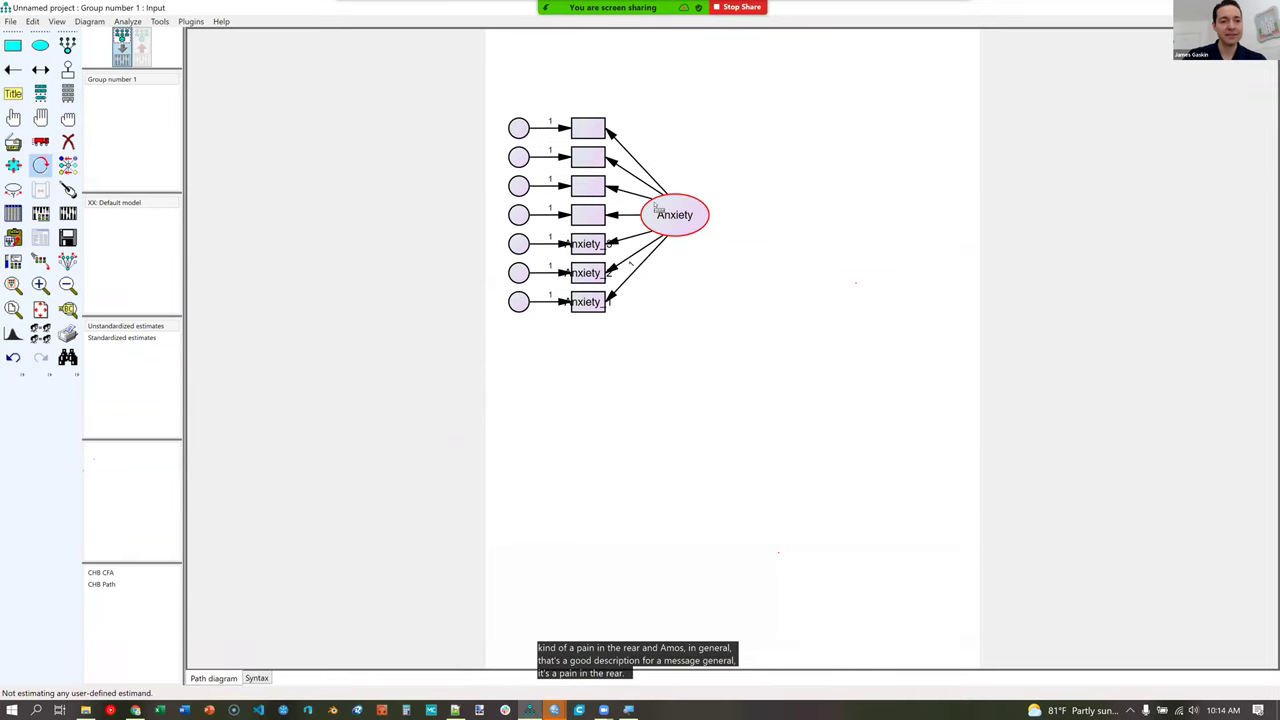
pyautogui.click(258, 313)
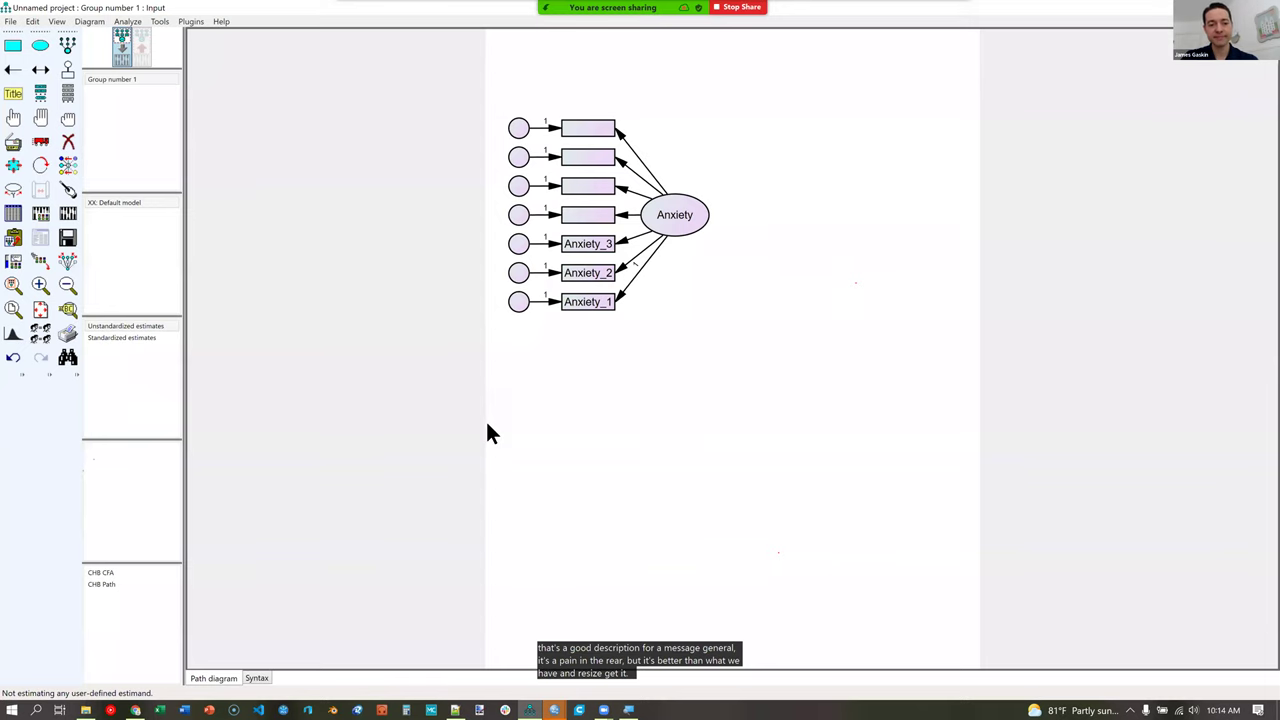
# Review the factor solution in SPSS, then return to Amos and erase the entire path diagram.
pyautogui.hotkey('alt', 'Tab')
pyautogui.scroll(3, 703, 370)
pyautogui.hotkey('alt', 'Tab')
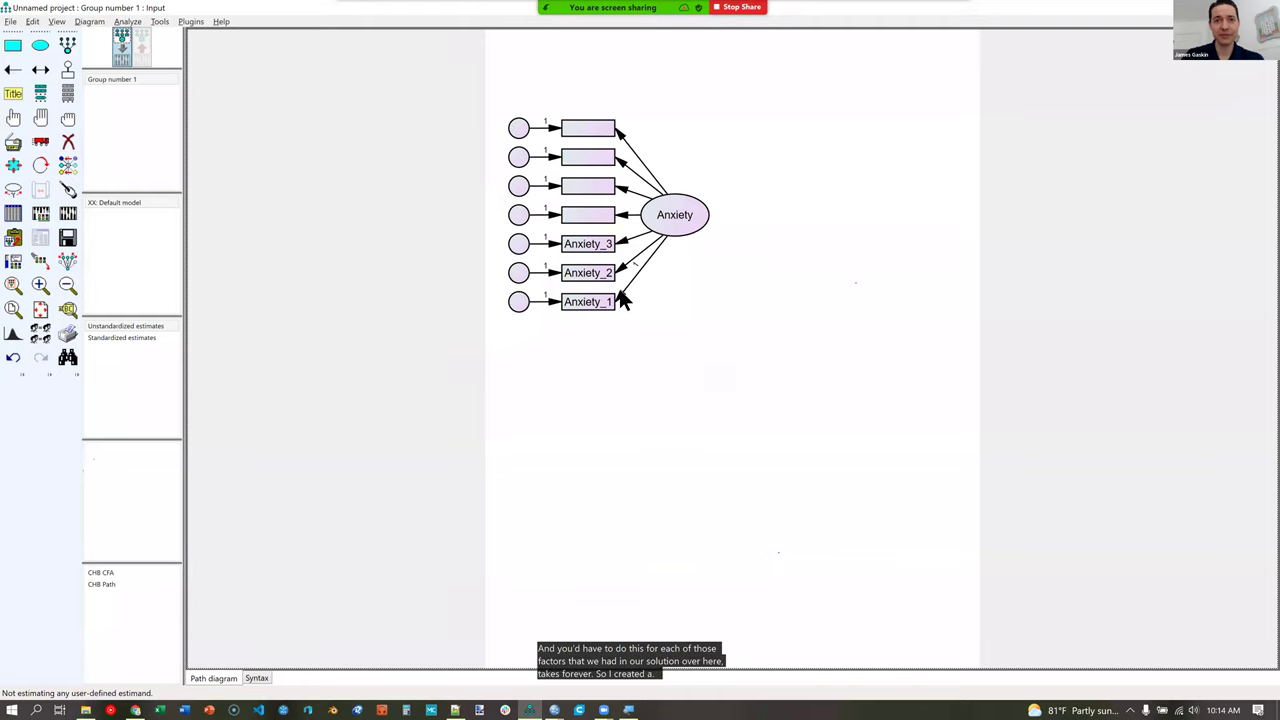
pyautogui.click(190, 22)
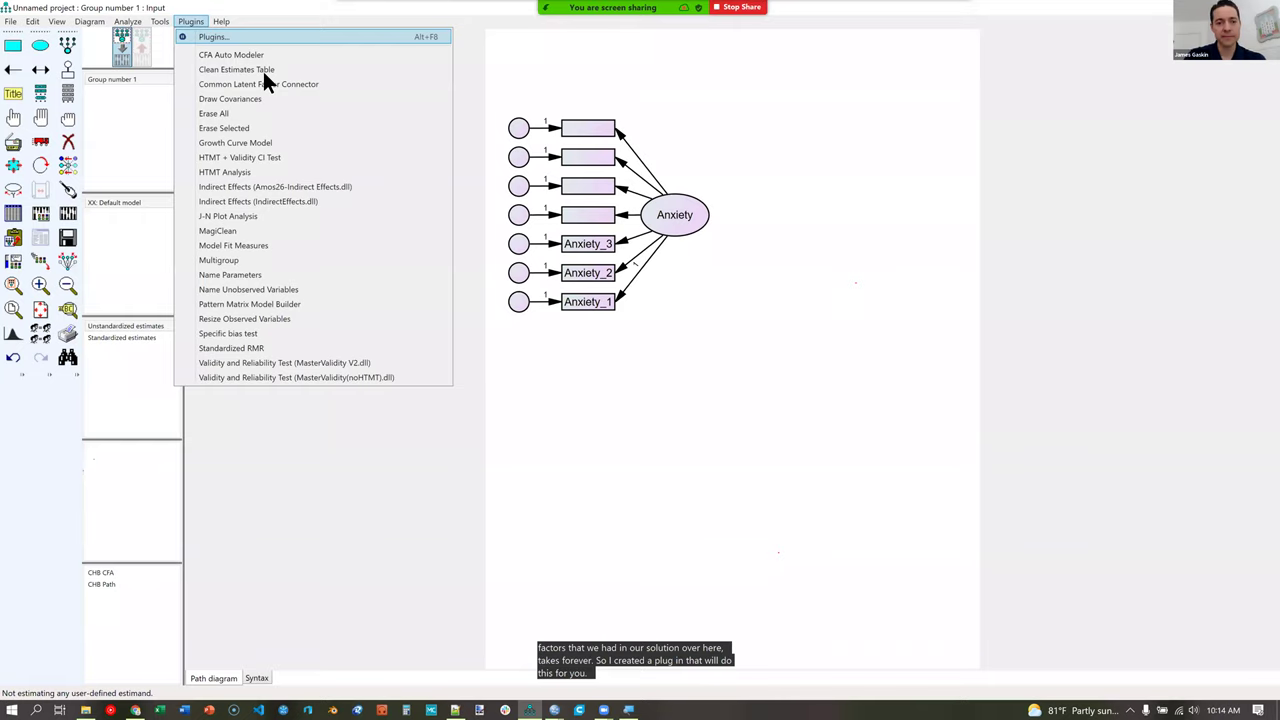
pyautogui.click(215, 113)
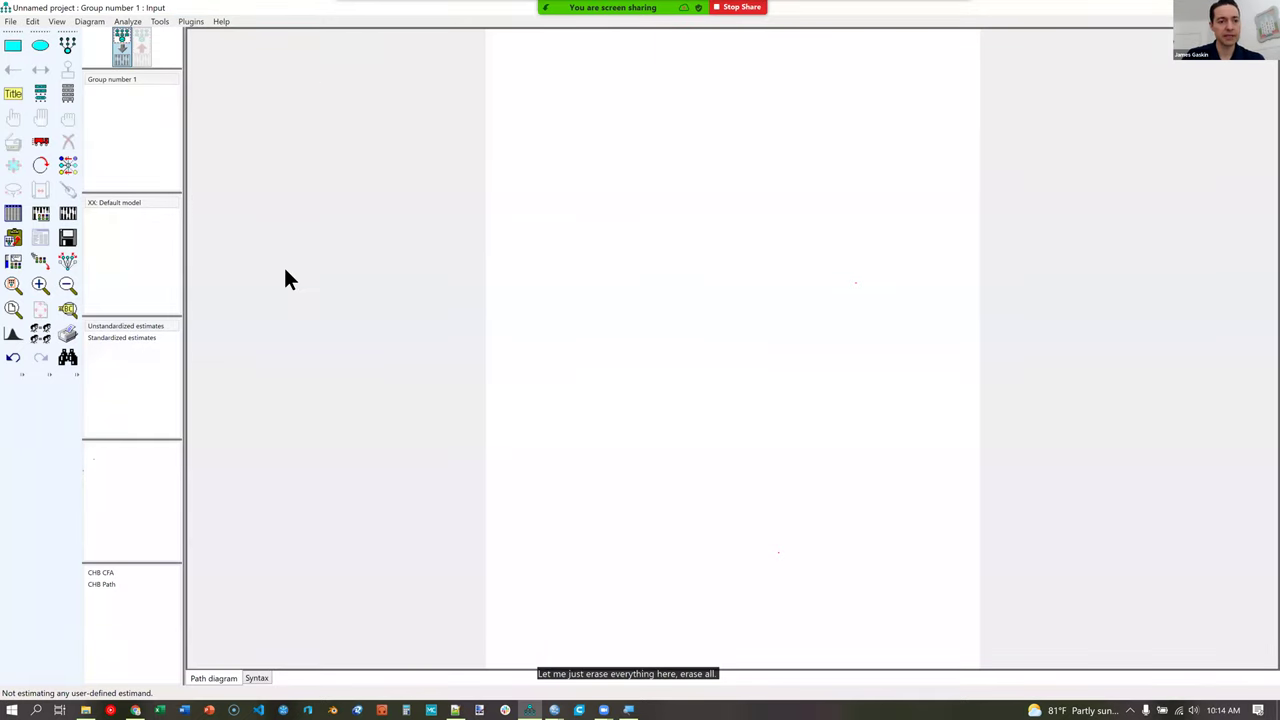
# Generate the full measurement model with the Pattern Matrix Model Builder plugin, using the principal-components Pattern Matrix copied from SPSS.
pyautogui.click(190, 22)
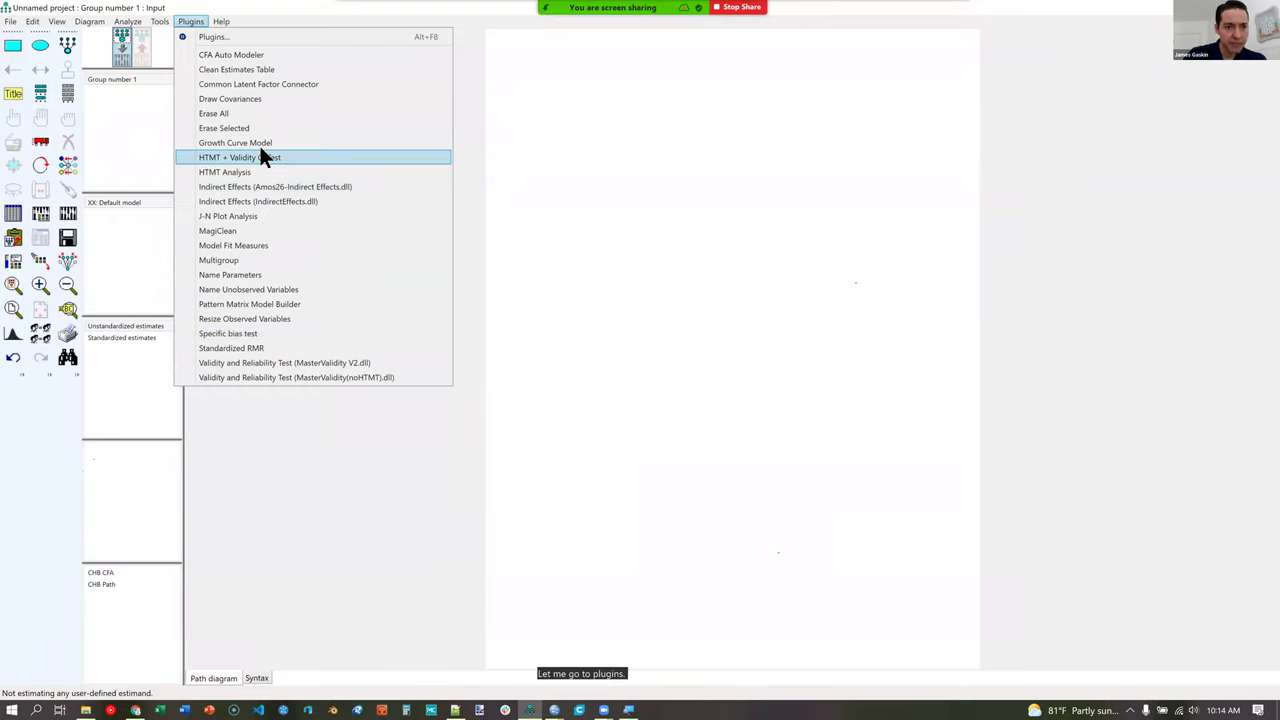
pyautogui.click(324, 304)
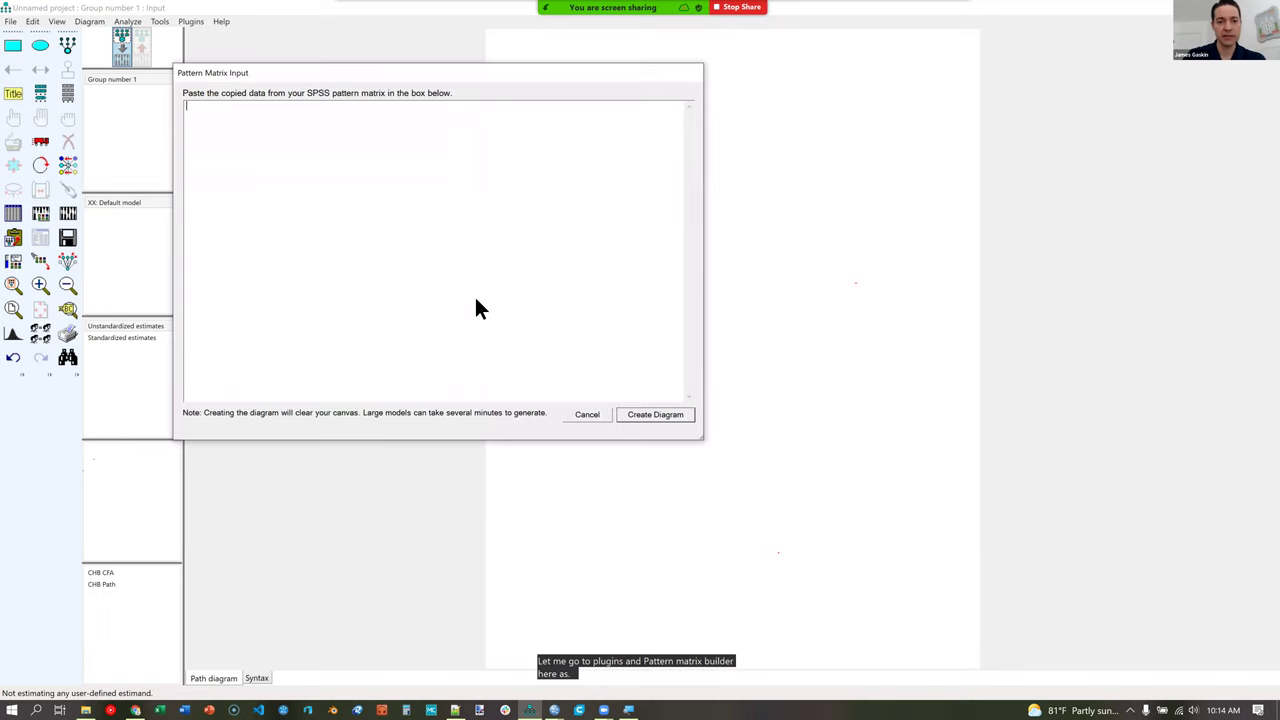
pyautogui.hotkey('alt', 'Tab')
pyautogui.hotkey('alt', 'Tab')
pyautogui.hotkey('ctrl', 'v')
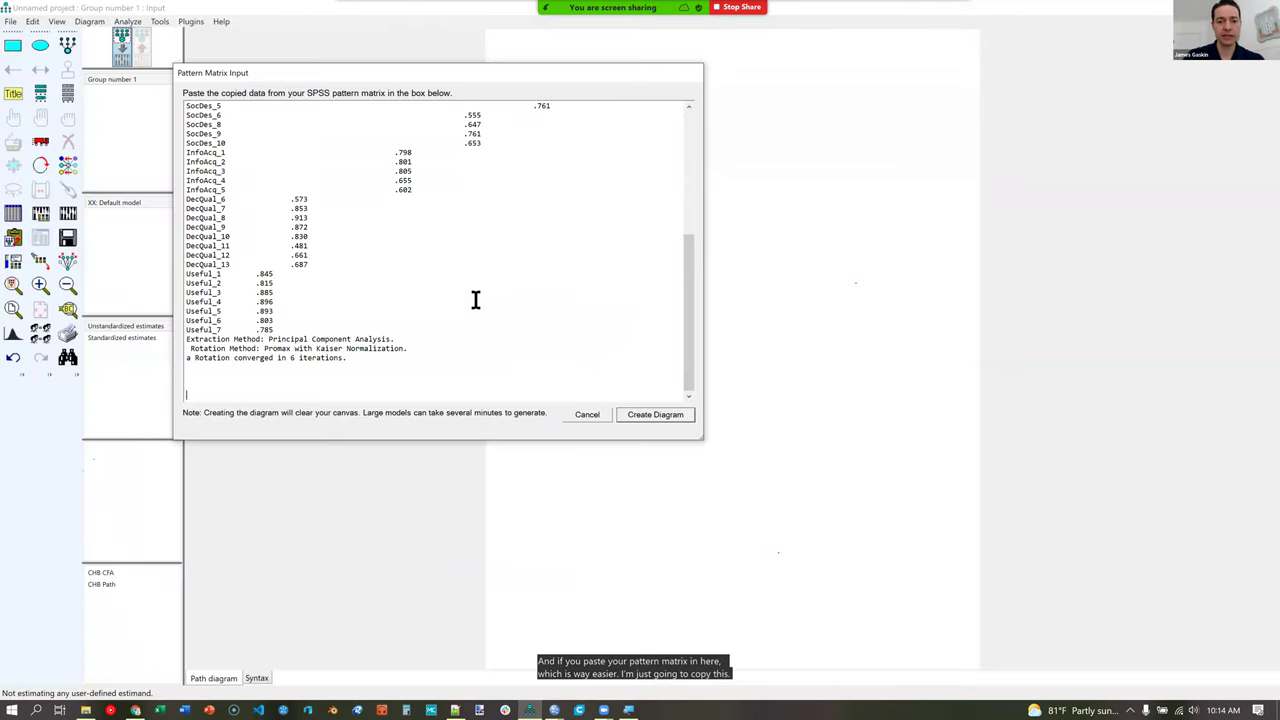
pyautogui.click(644, 414)
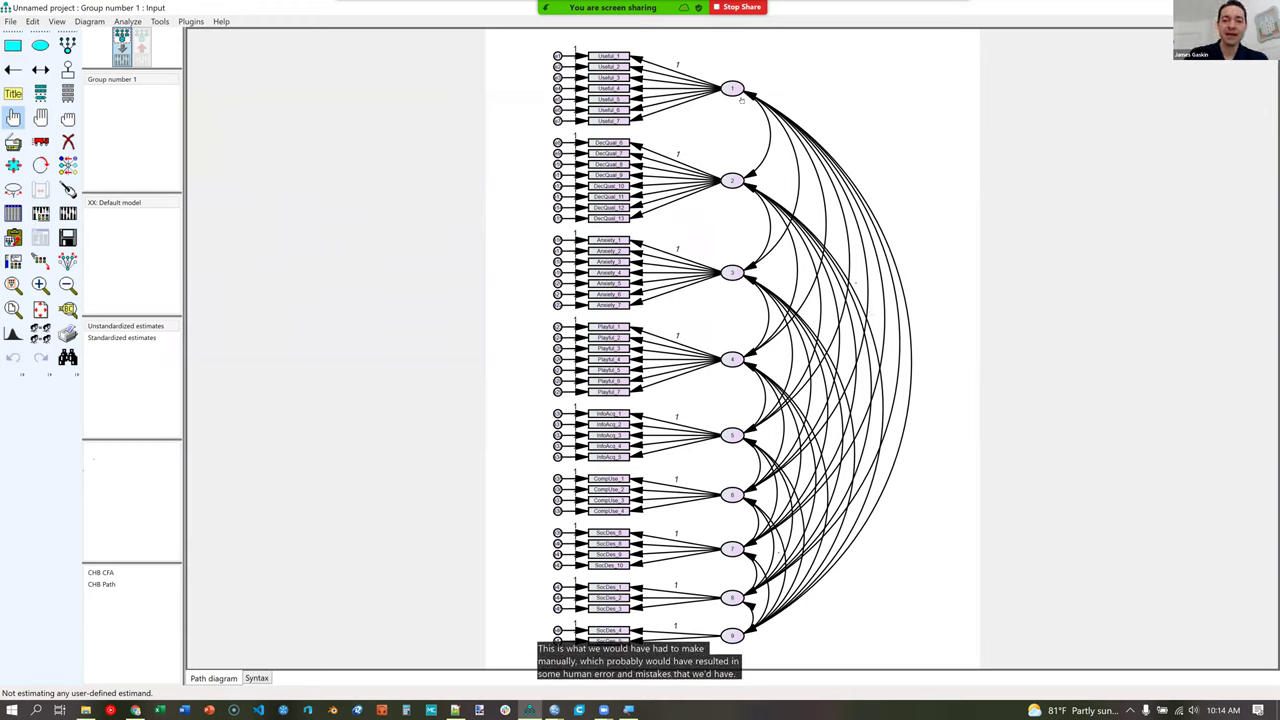
# Name the first three latent factors Usefulness, DecQuality and Anxiety_F, matching their Useful, DecQual and Anxiety items.
pyautogui.click(12, 120)
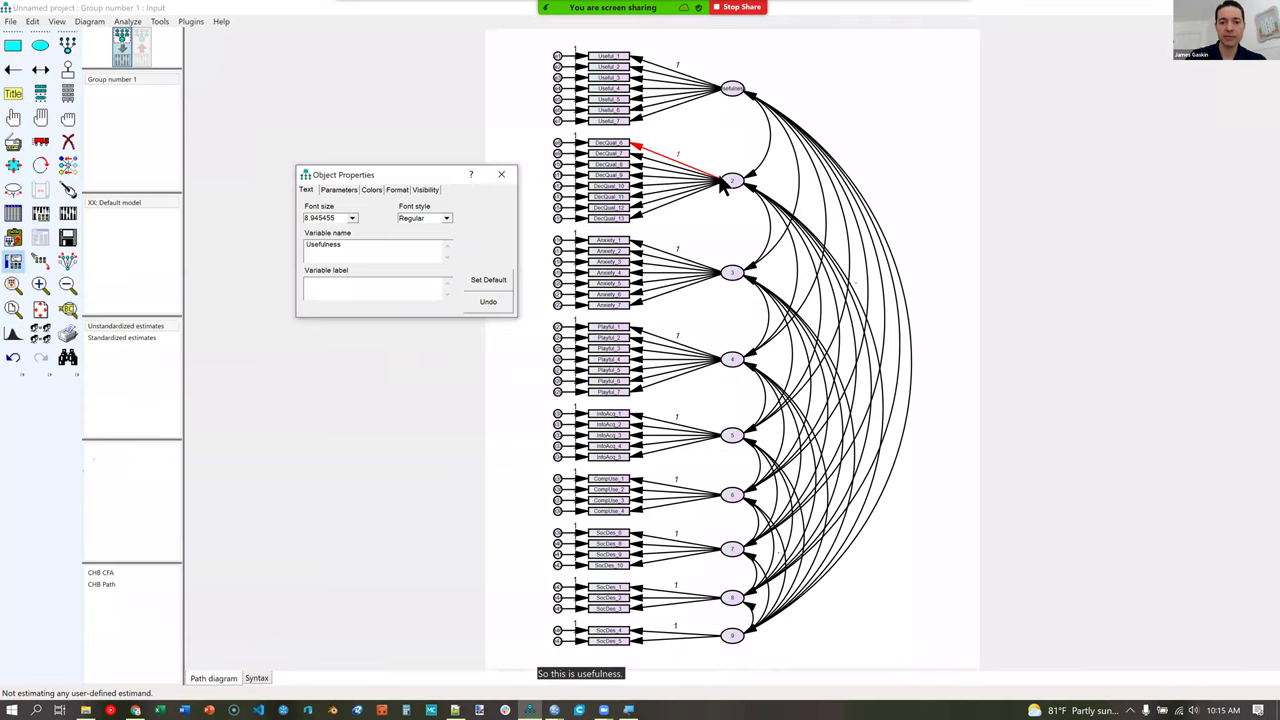
pyautogui.click(721, 181)
pyautogui.write('DecQual')
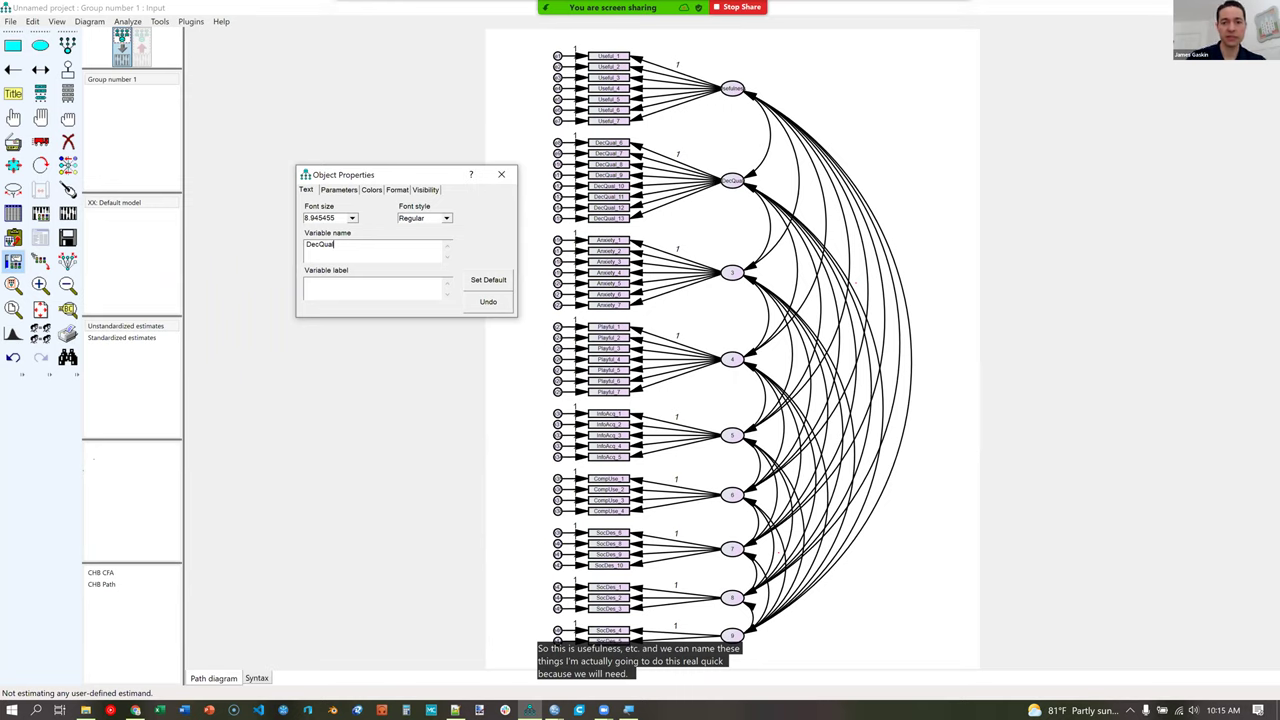
pyautogui.write('ity')
pyautogui.click(728, 283)
pyautogui.write('Anxiety')
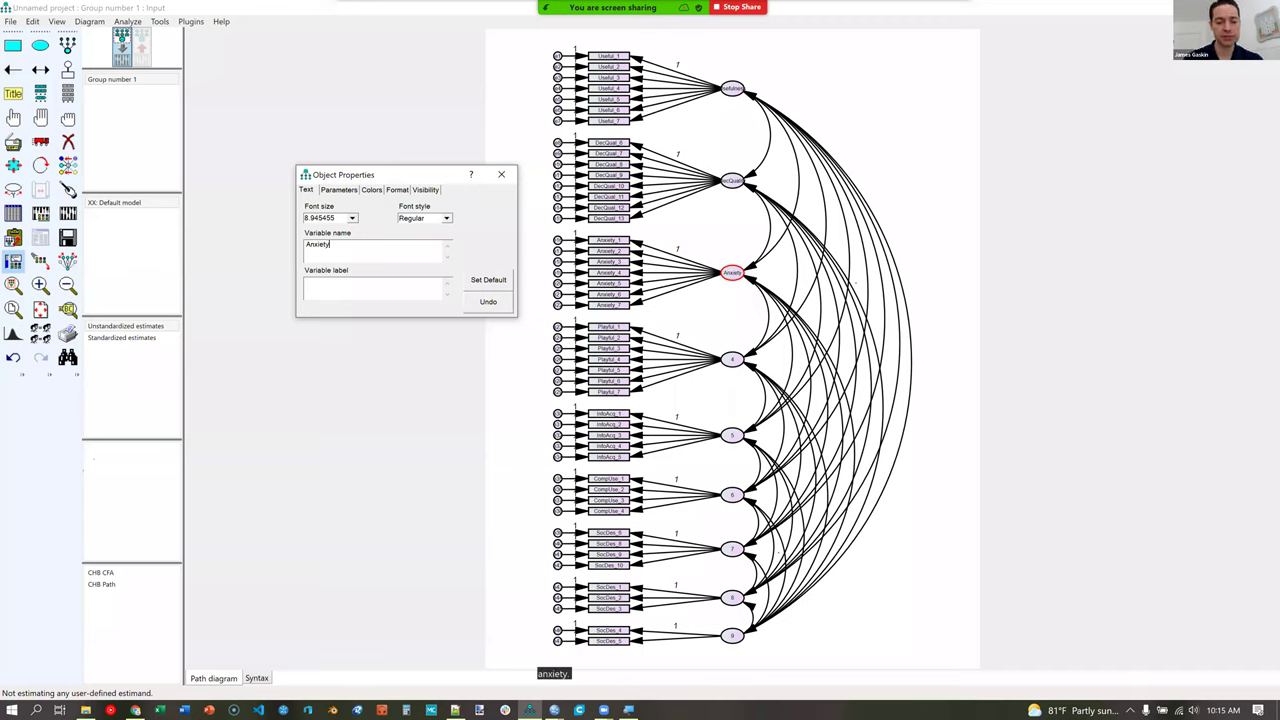
pyautogui.write('_')
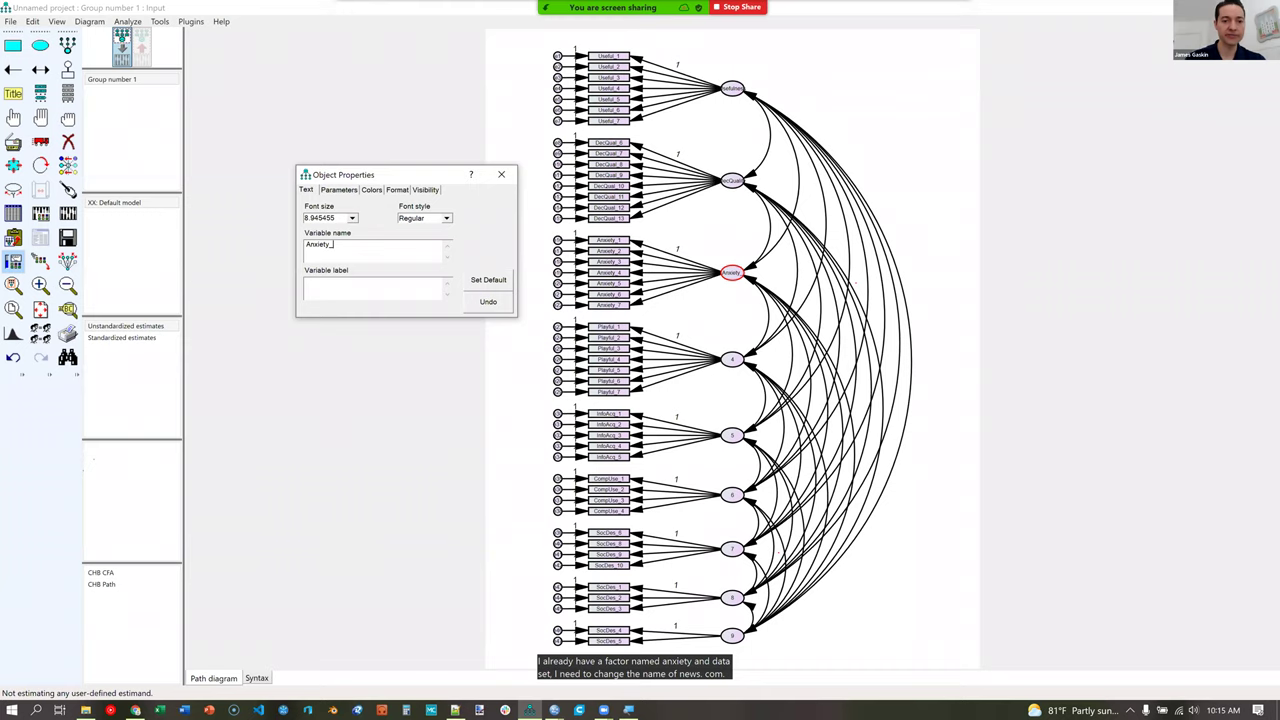
pyautogui.write('F')
# Name the Playful items' factor Playfulness, the InfoAcq items' factor IA and the CompUse items' factor CU.
pyautogui.click(734, 360)
pyautogui.doubleClick(369, 248)
pyautogui.write('Playful')
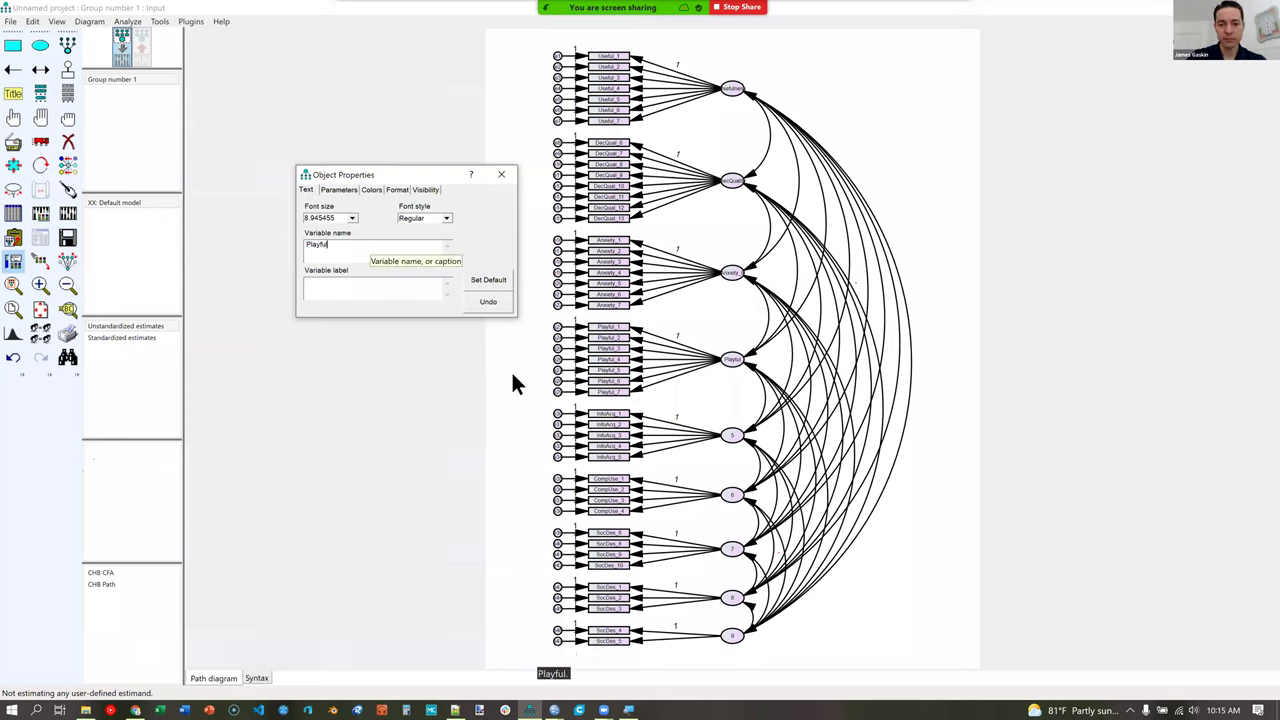
pyautogui.write('ness')
pyautogui.click(732, 435)
pyautogui.doubleClick(407, 256)
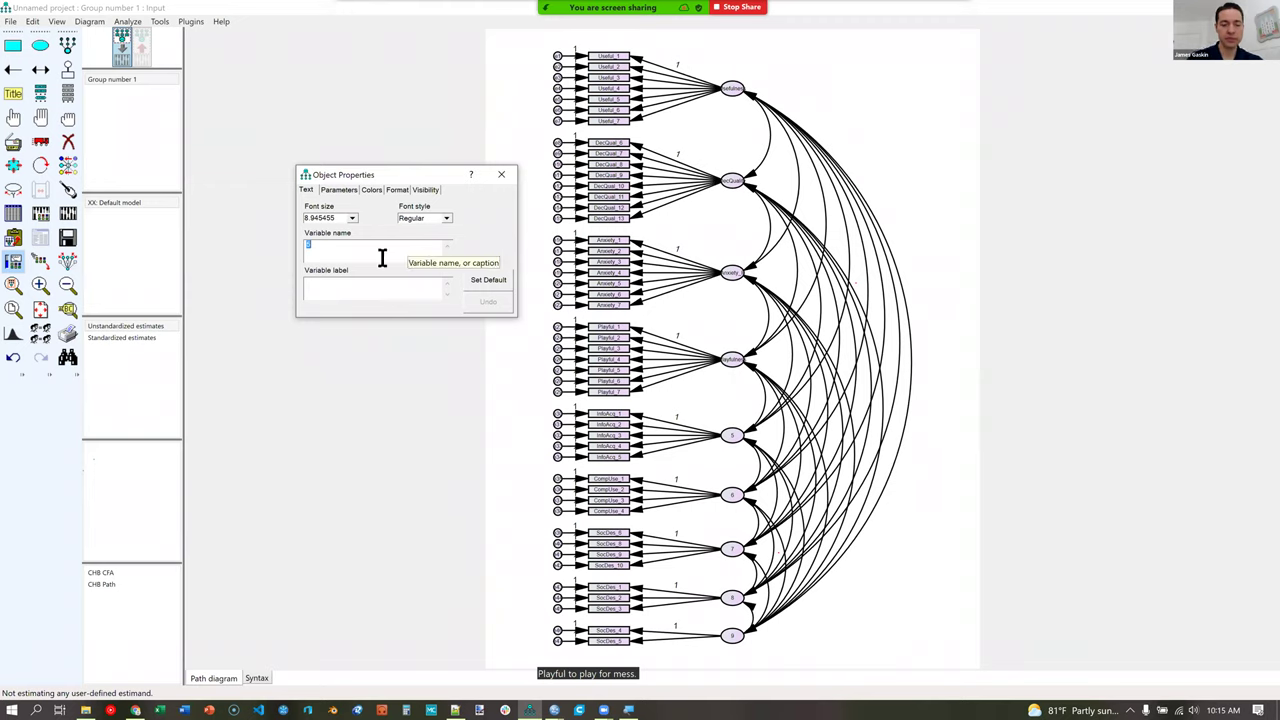
pyautogui.write('CU')
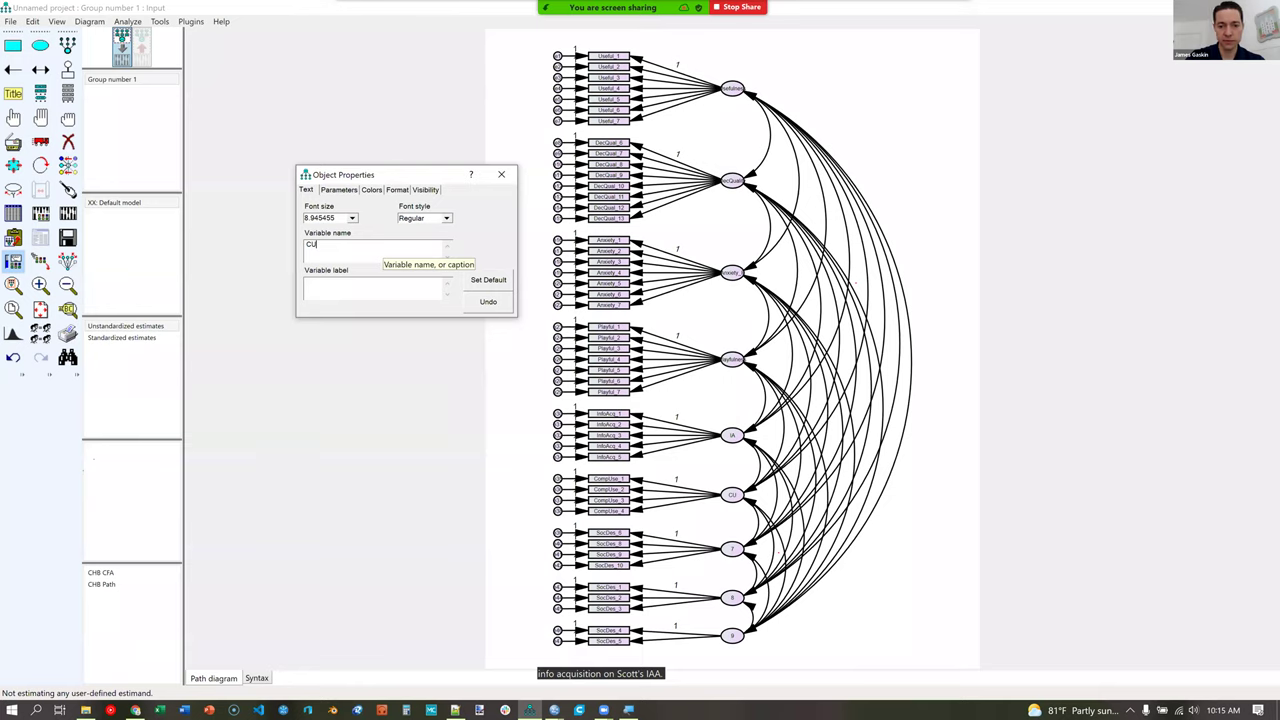
# Name the three factors measured by the SocDes items SDa, SDb and SDc, and close the object properties.
pyautogui.press('BackSpace')
pyautogui.press('BackSpace')
pyautogui.write('SD')
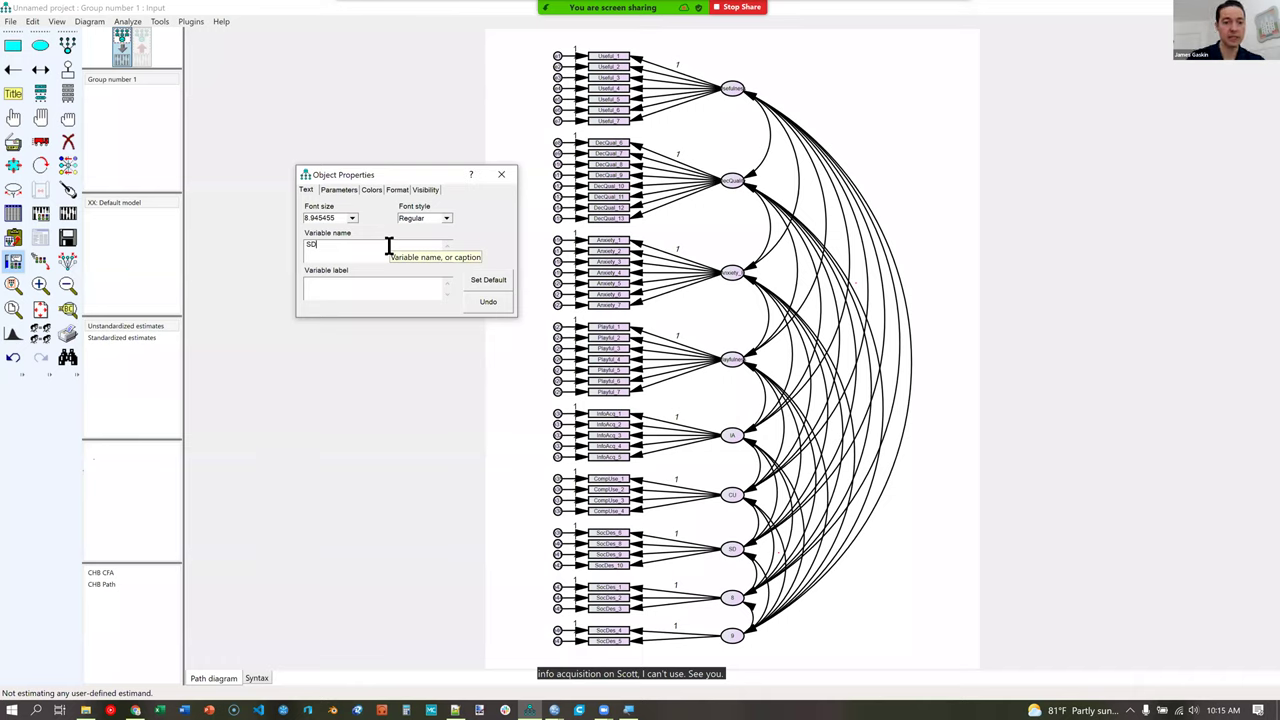
pyautogui.write('a')
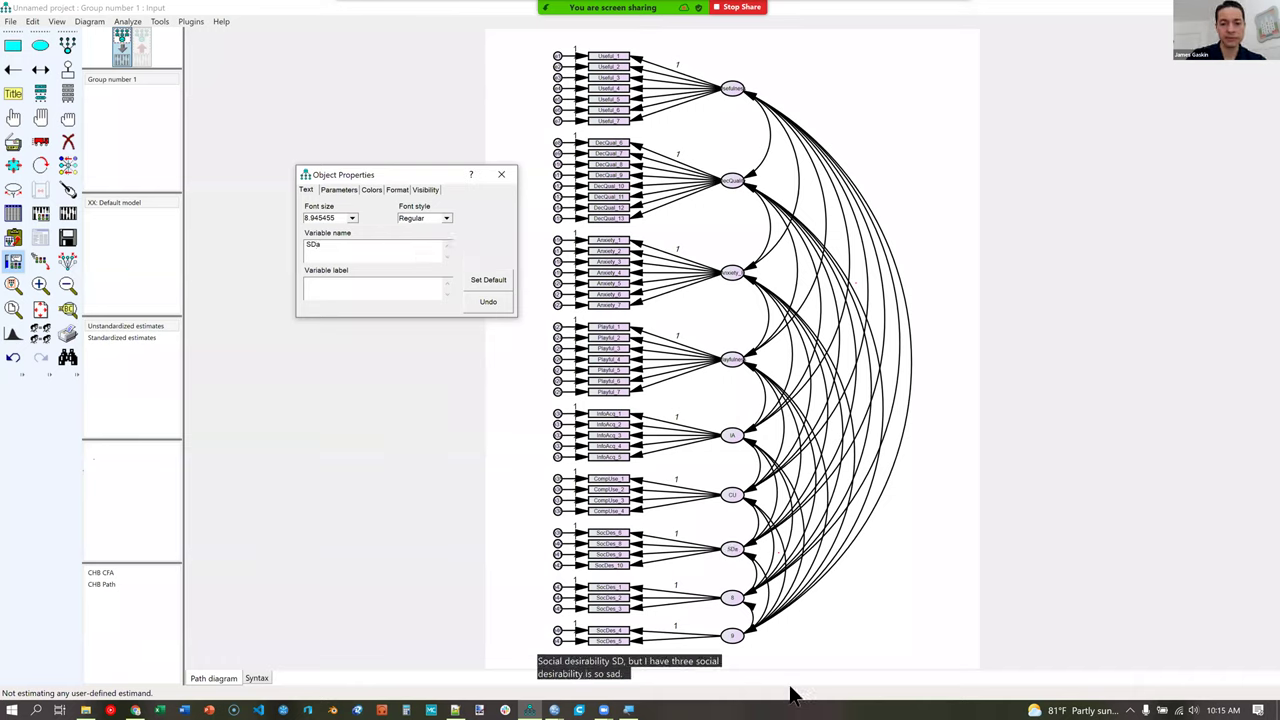
pyautogui.click(729, 598)
pyautogui.write('SD')
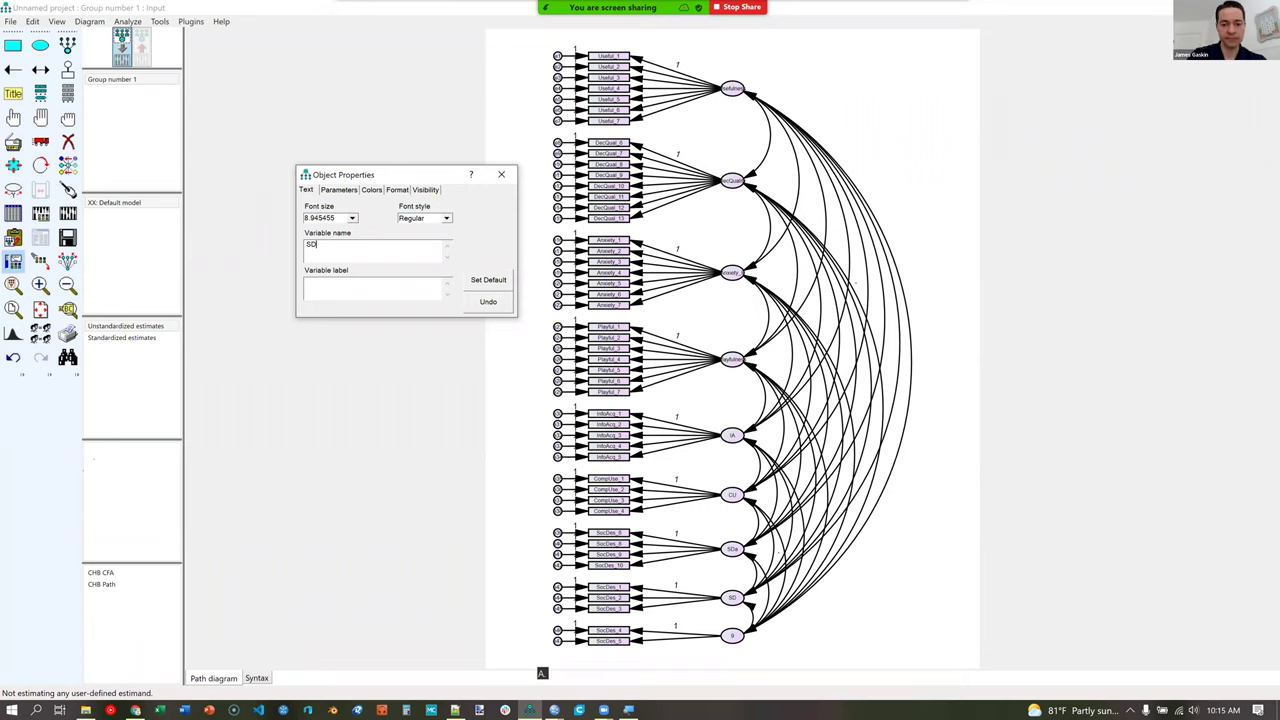
pyautogui.write('b')
pyautogui.write('c')
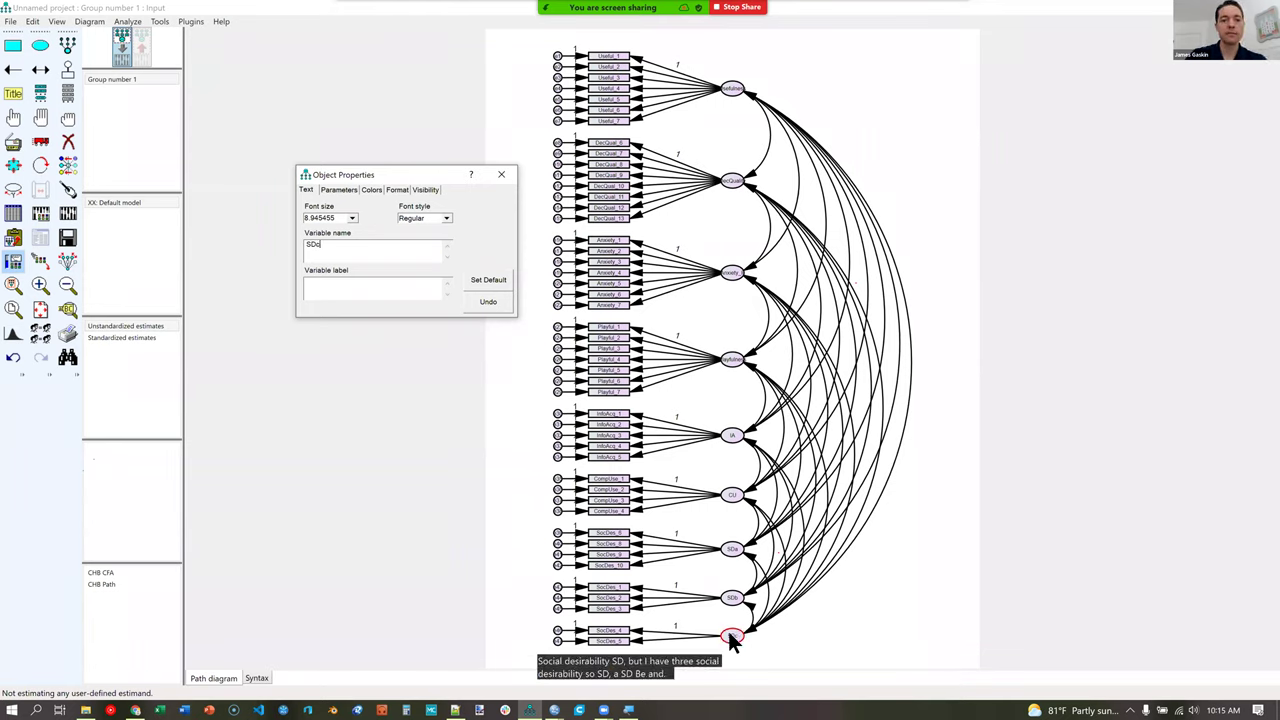
pyautogui.click(501, 174)
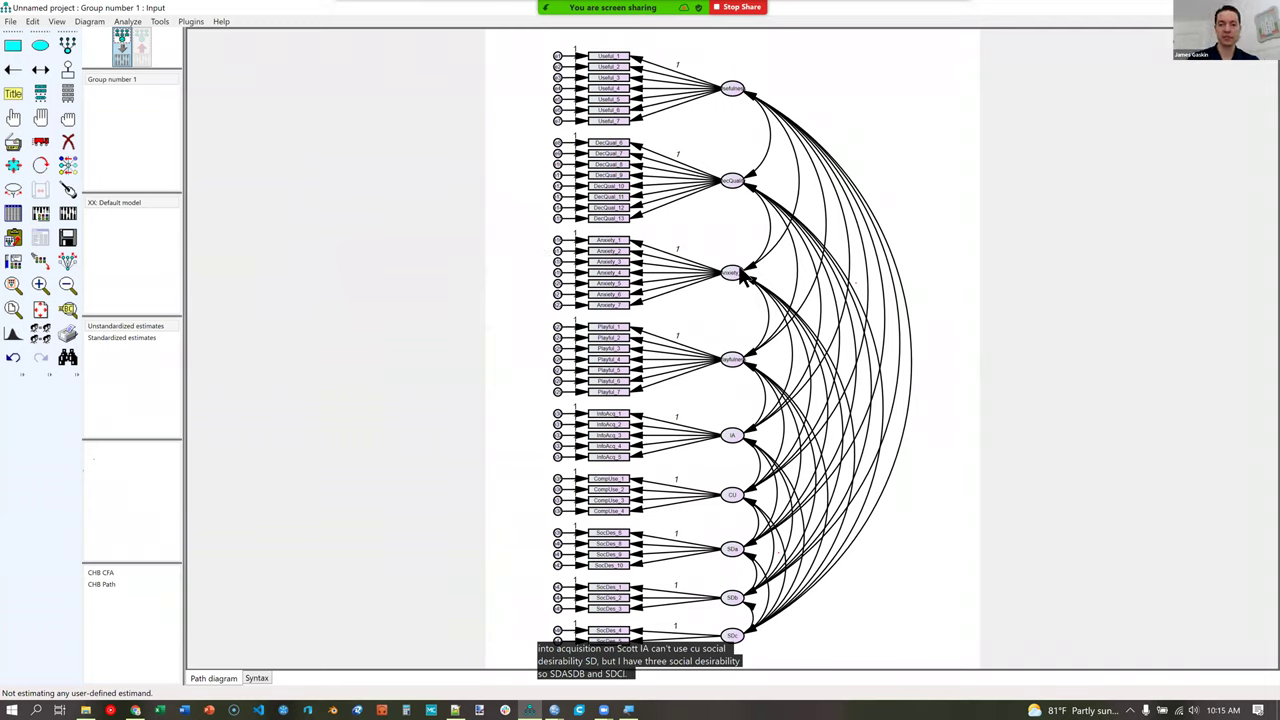
# Move the Playfulness factor's regression weight constraint of 1 from the Playful_1 path to the Playful_2 path, and check the factor's variance parameter.
pyautogui.scroll(2, 742, 278)
pyautogui.press('super')
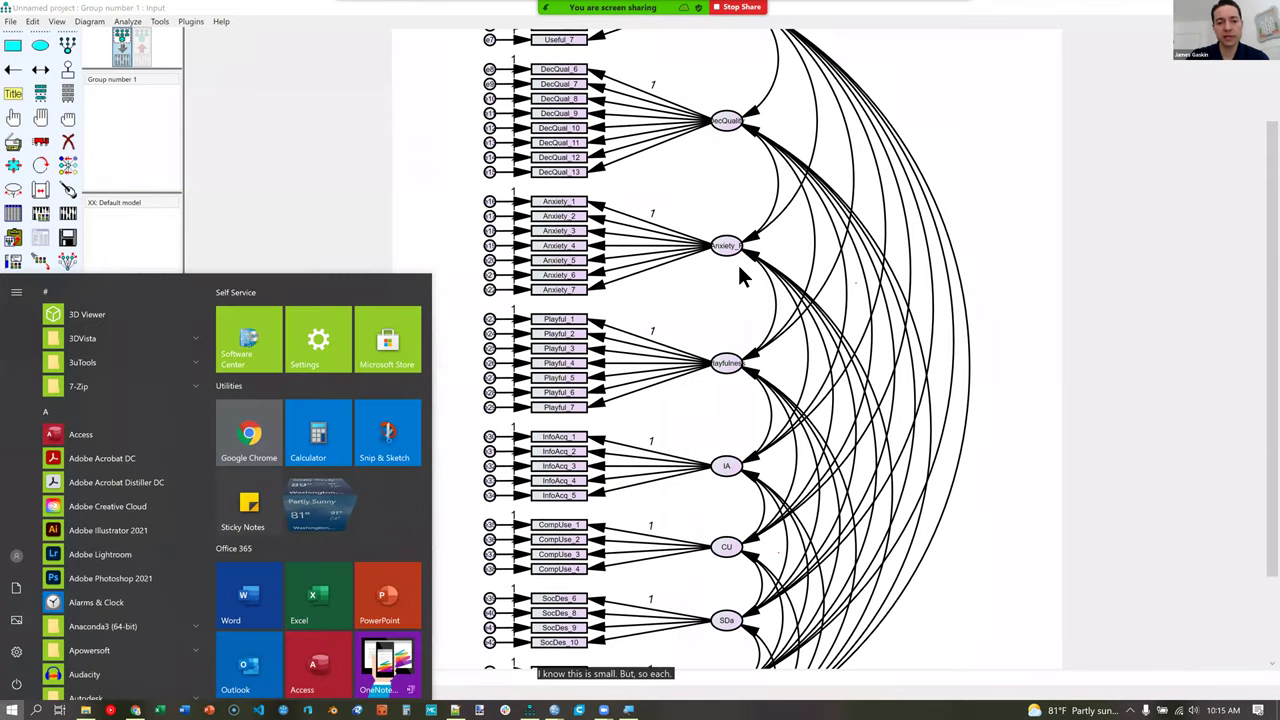
pyautogui.click(740, 270)
pyautogui.scroll(3, 740, 270)
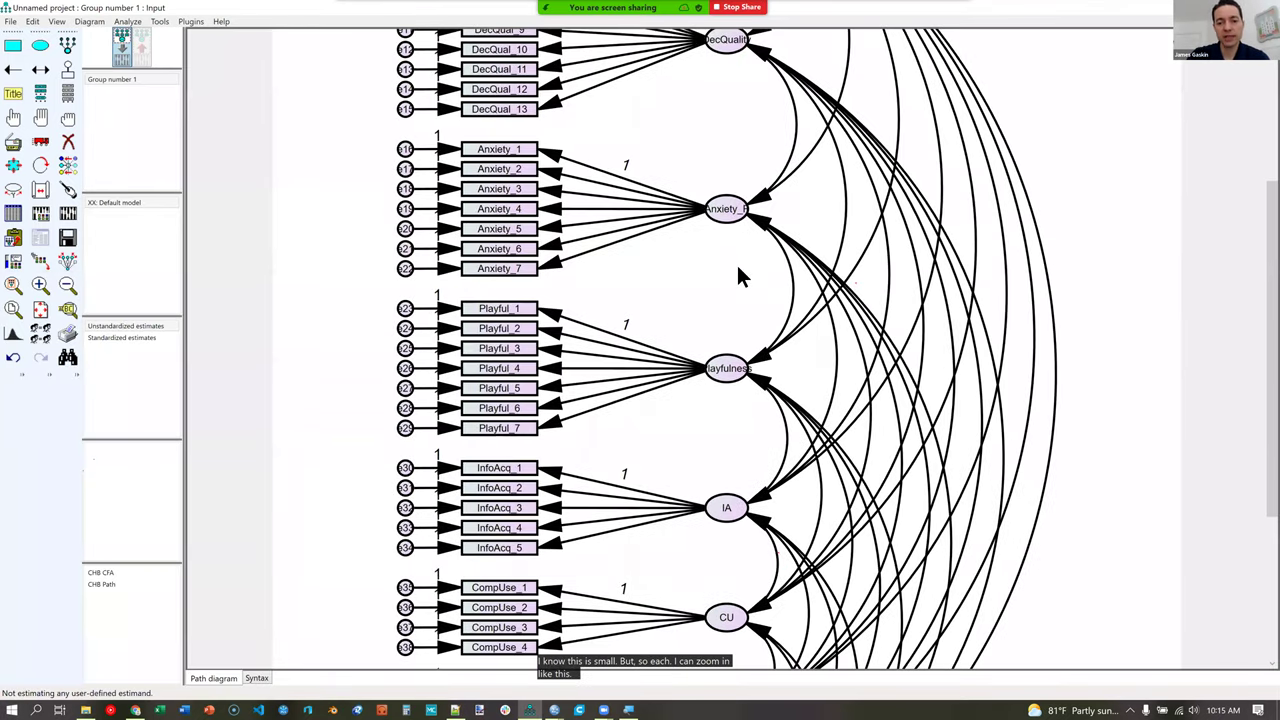
pyautogui.scroll(2, 740, 278)
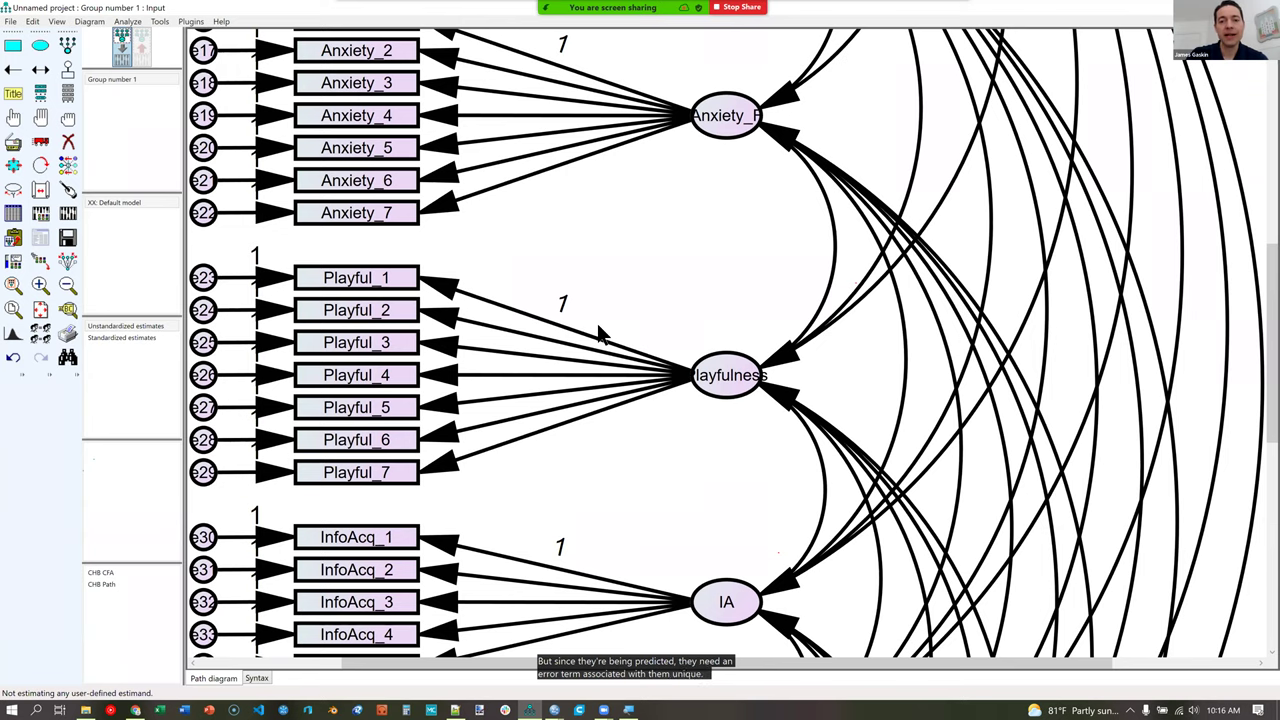
pyautogui.scroll(-2, 699, 328)
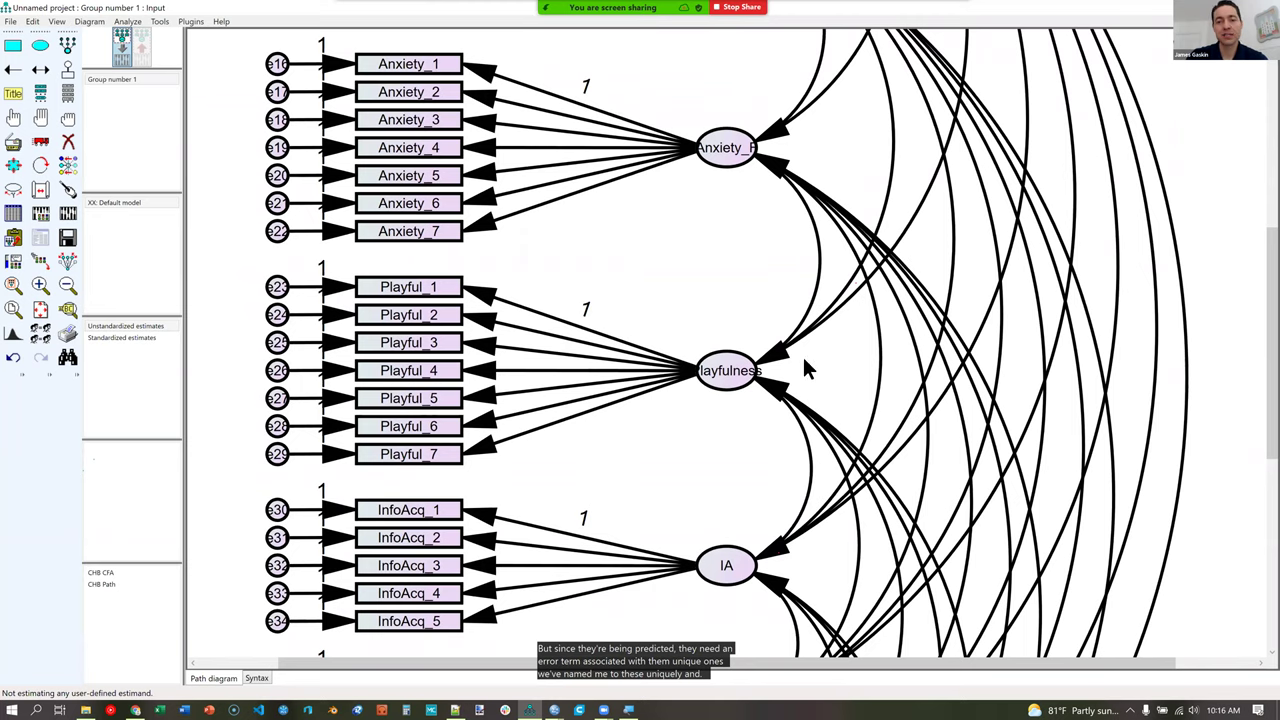
pyautogui.scroll(2, 802, 354)
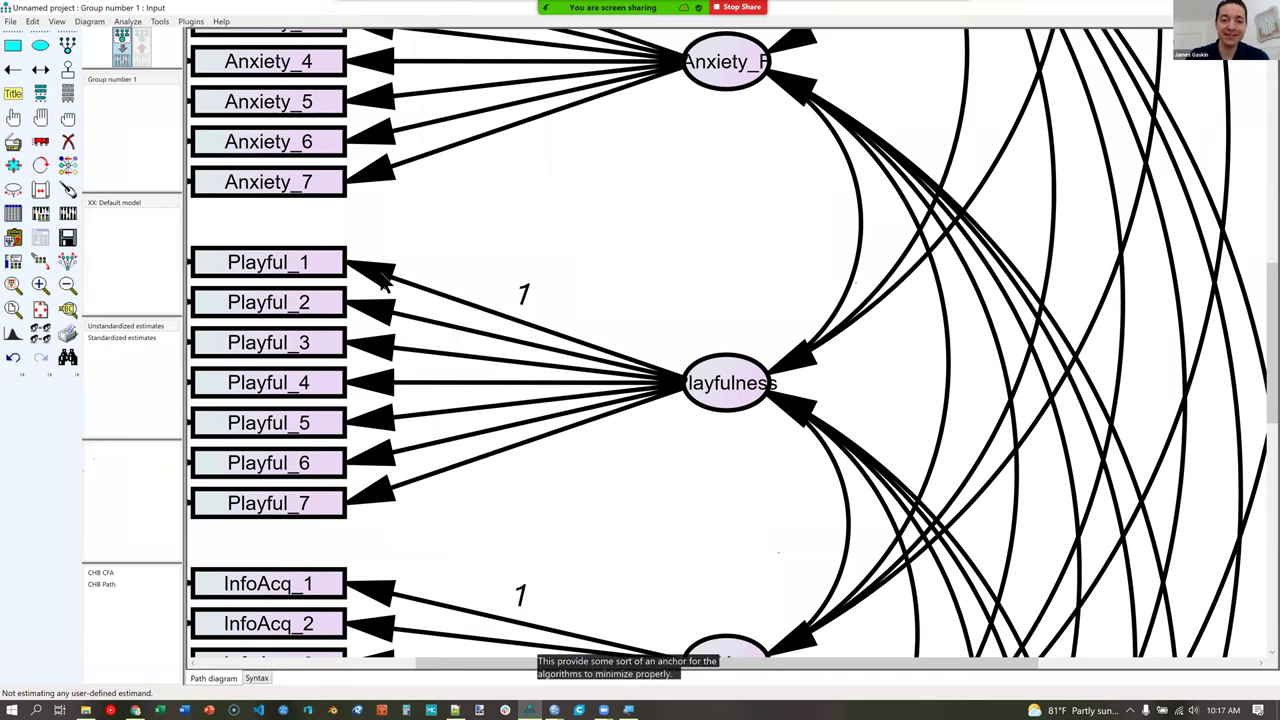
pyautogui.doubleClick(455, 302)
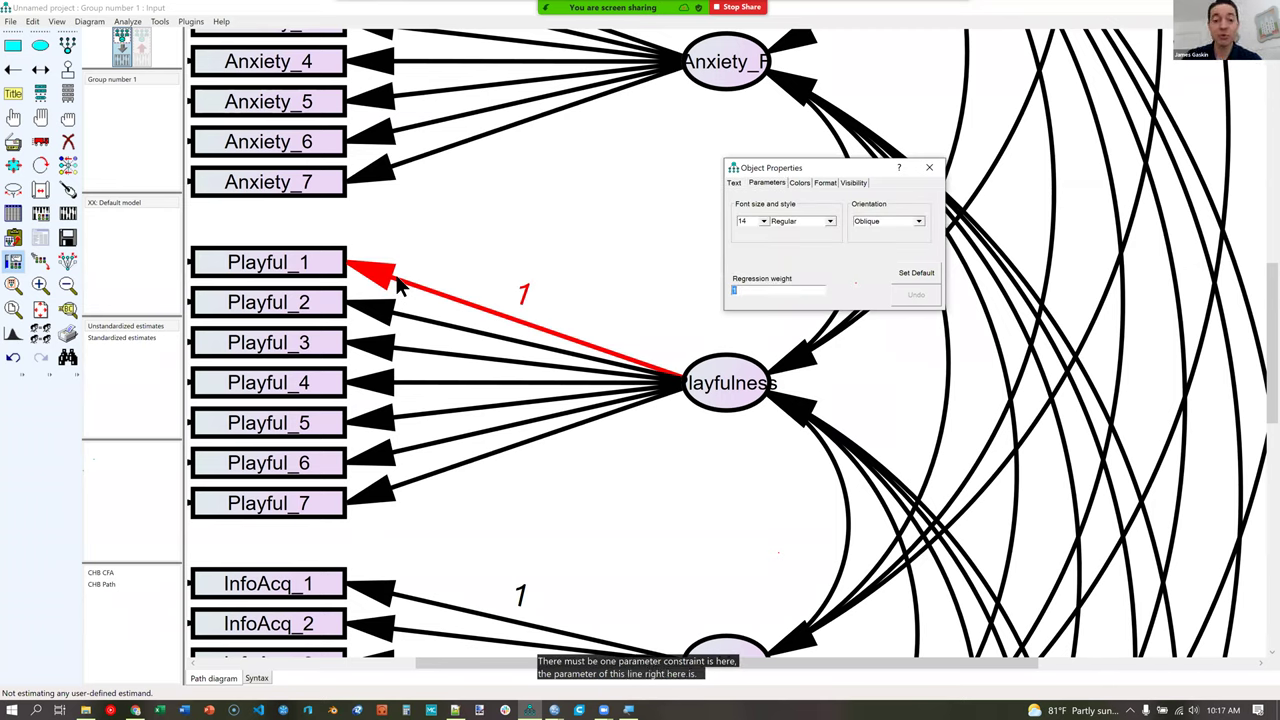
pyautogui.press('BackSpace')
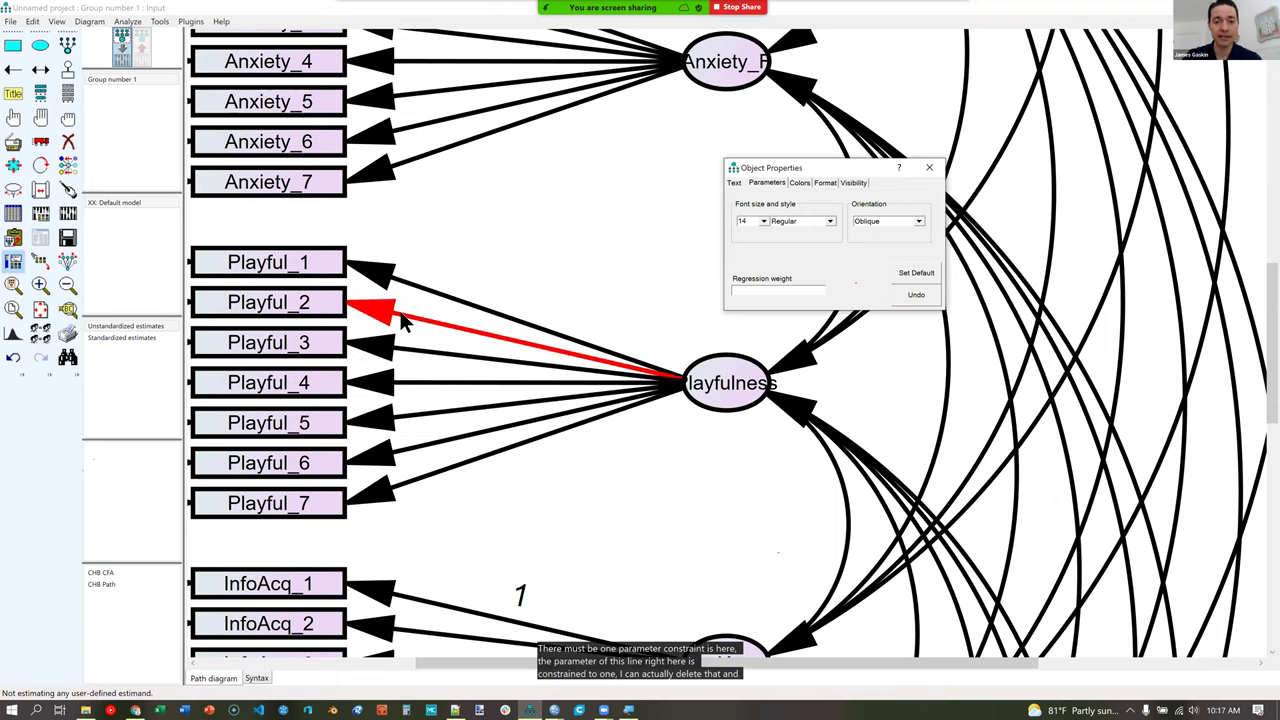
pyautogui.write('1')
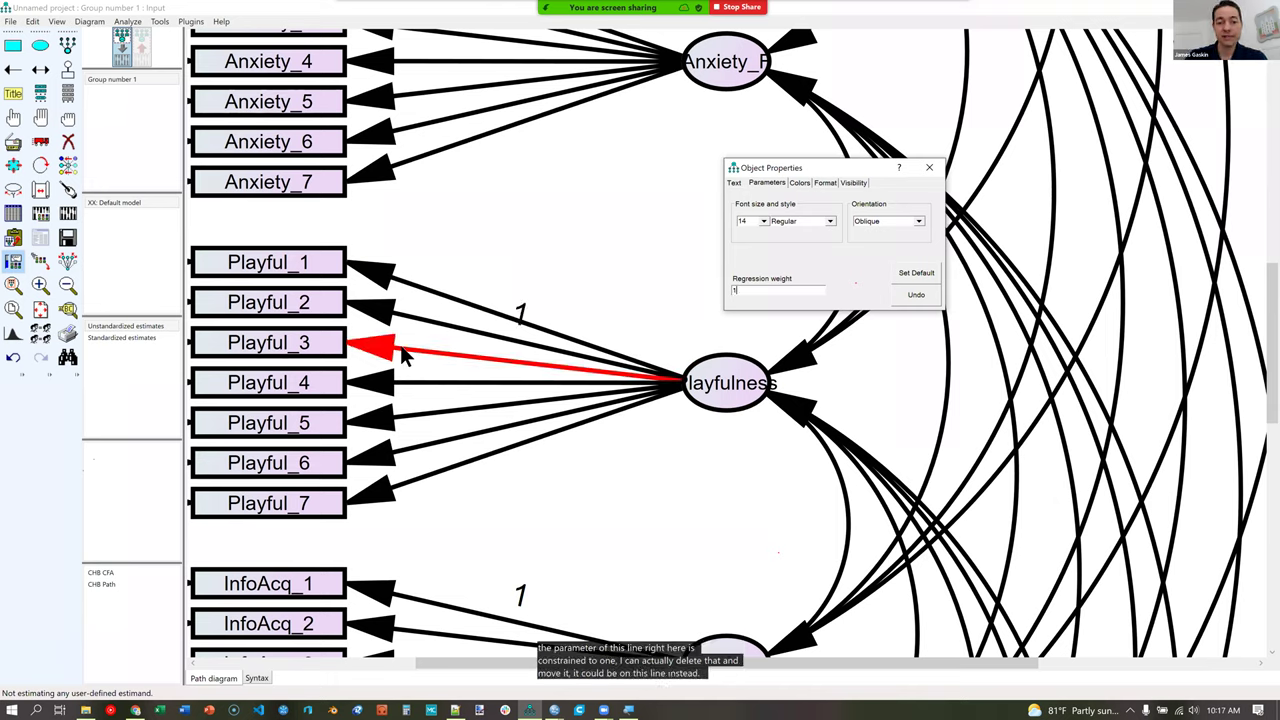
pyautogui.click(729, 397)
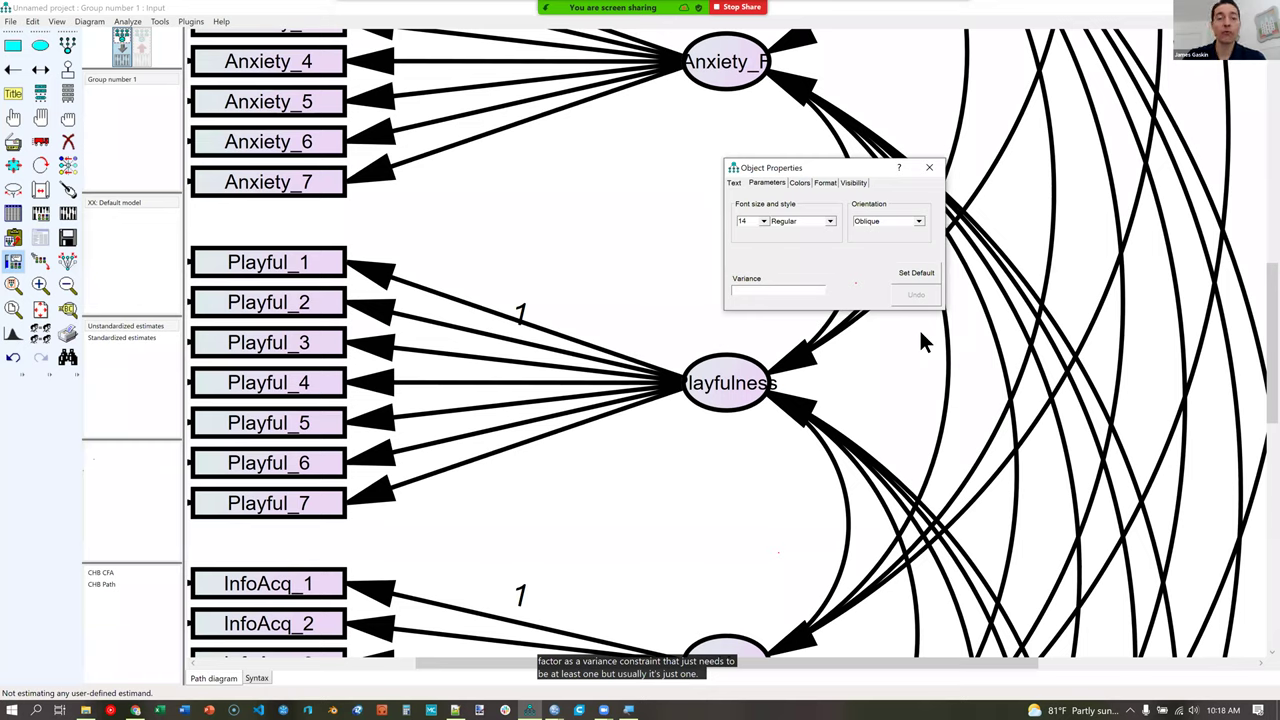
pyautogui.click(928, 172)
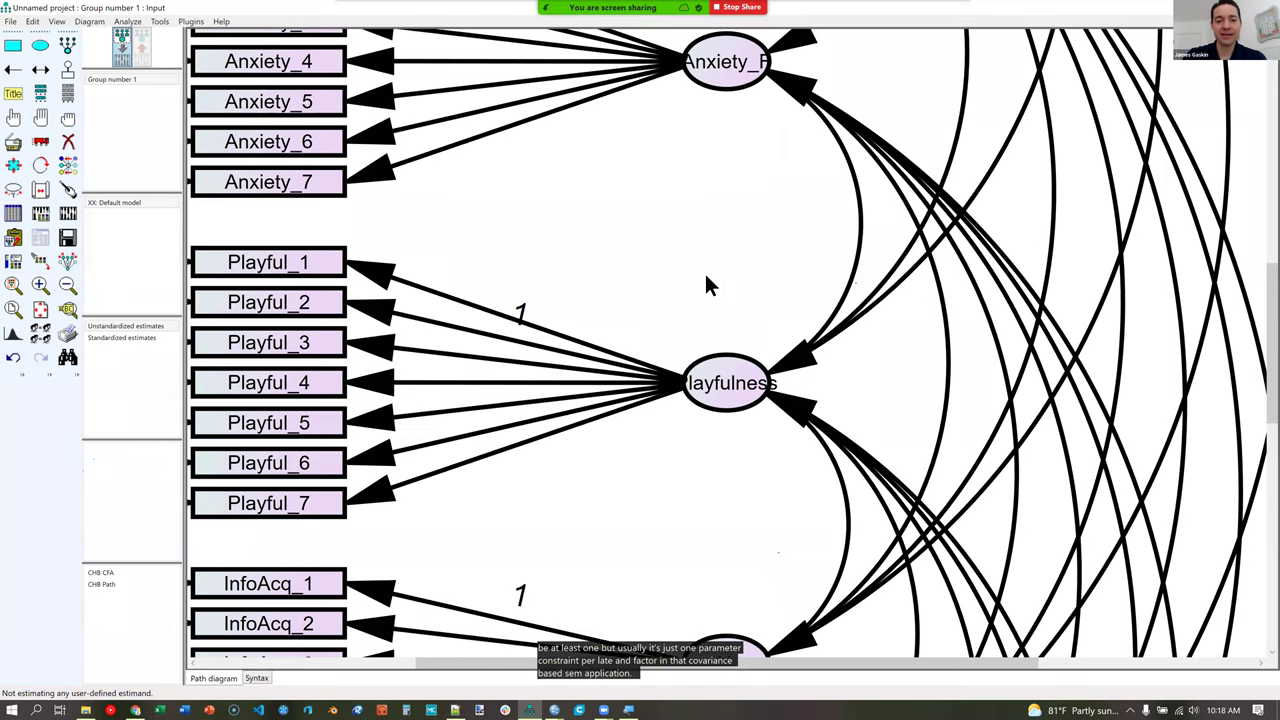
# Save the path diagram in the Downloads folder as workshopCFA.
pyautogui.scroll(-2, 763, 301)
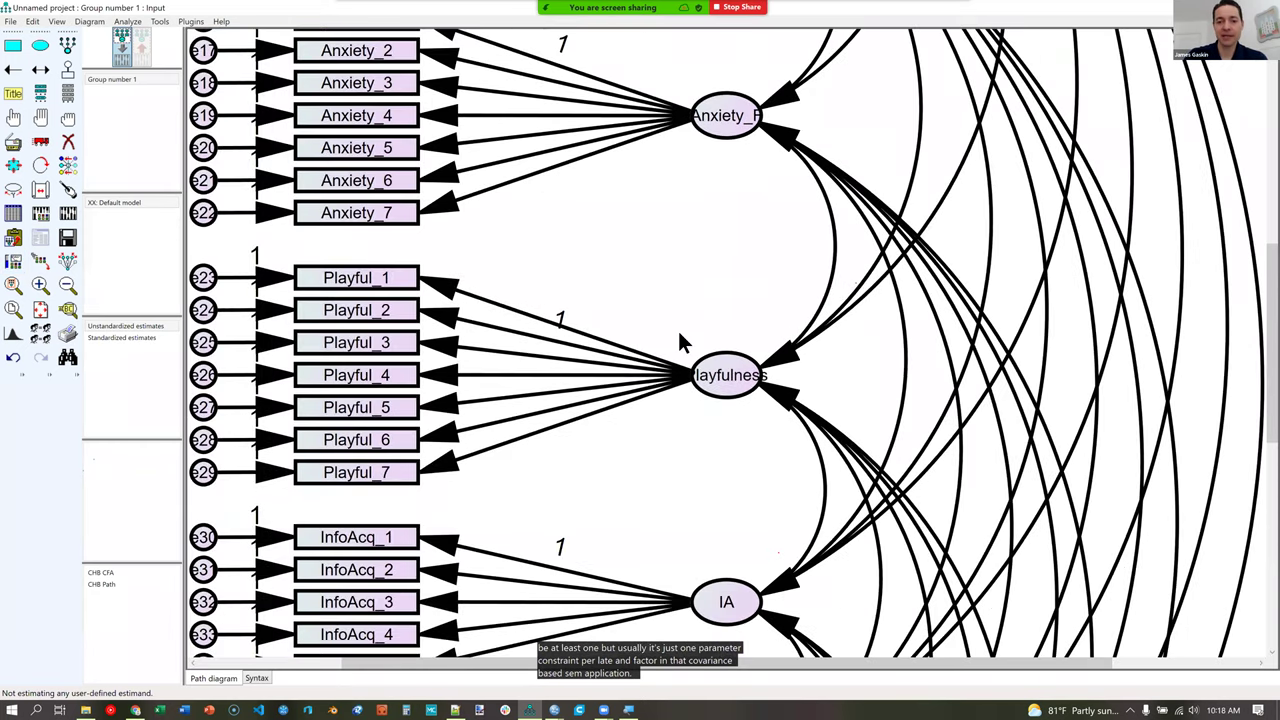
pyautogui.scroll(-1, 677, 340)
pyautogui.scroll(-1, 679, 335)
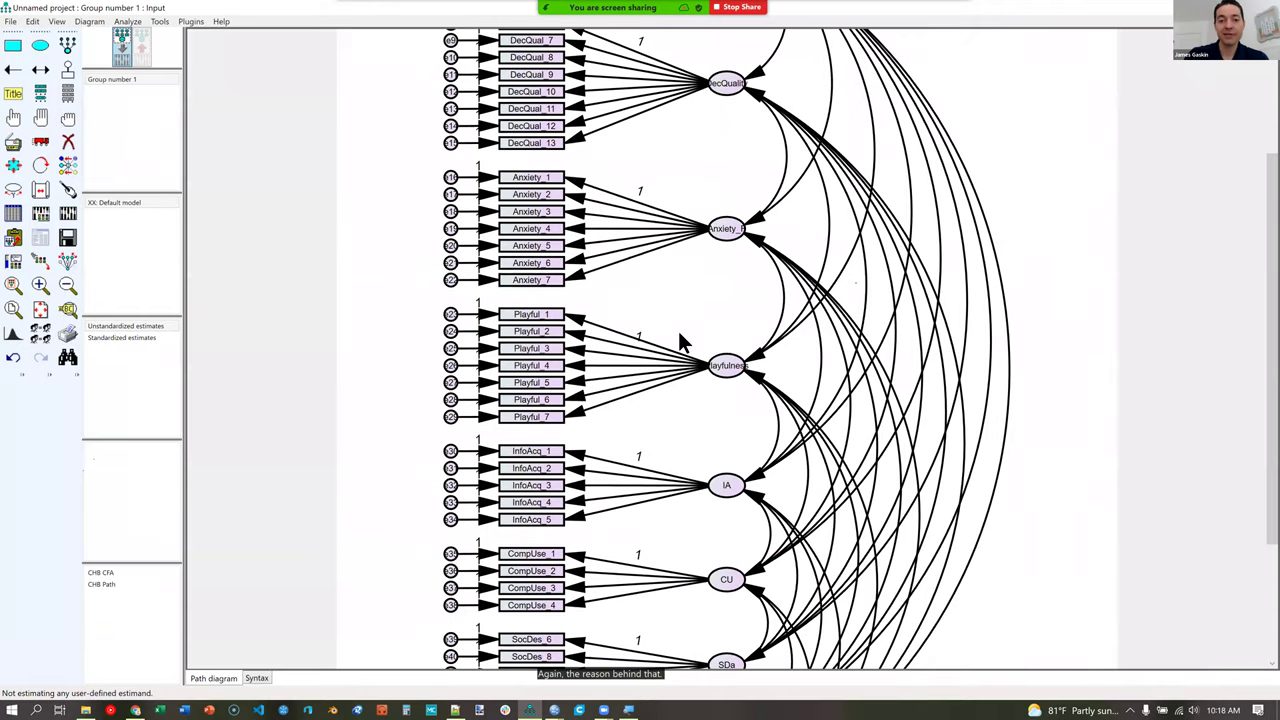
pyautogui.scroll(-1, 1260, 213)
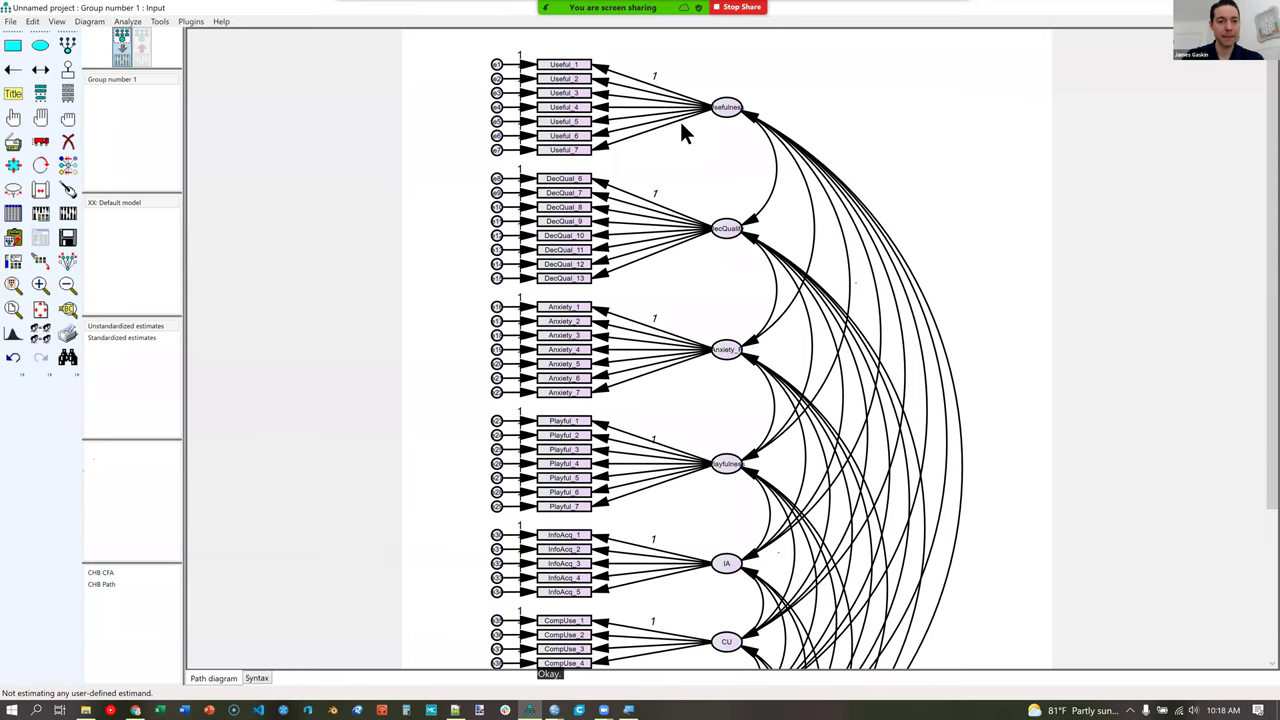
pyautogui.hotkey('ctrl', 's')
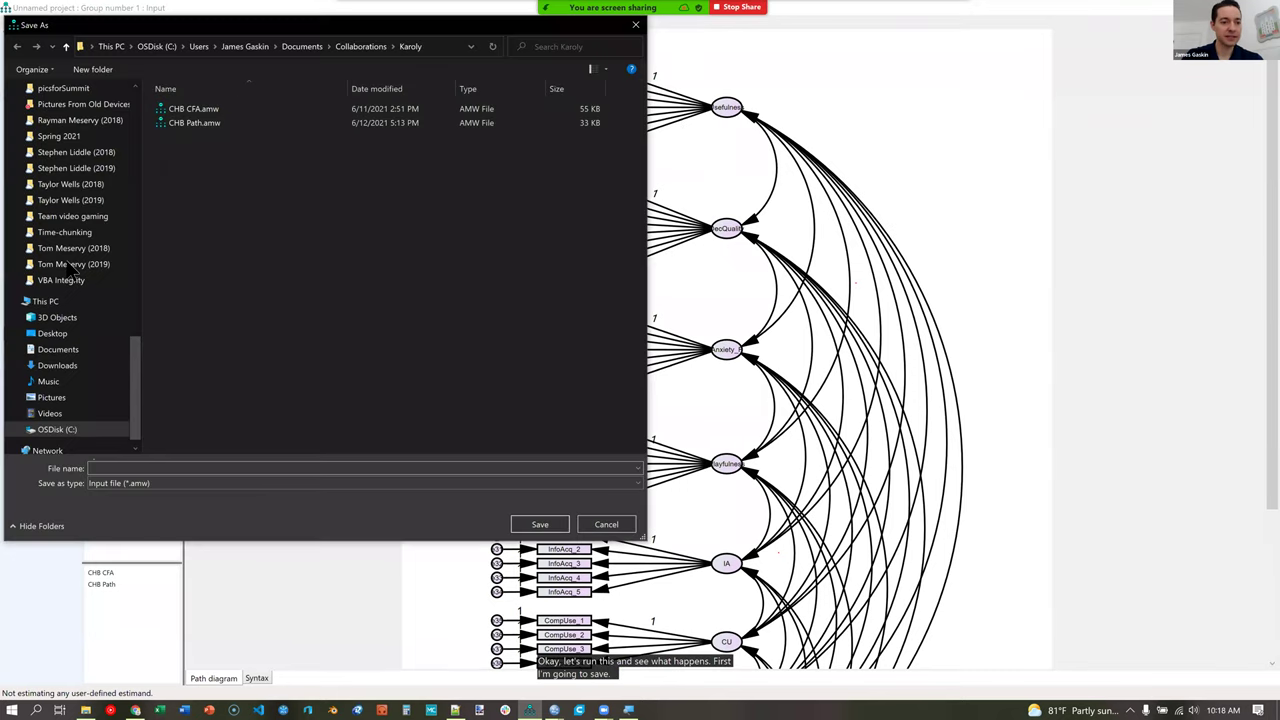
pyautogui.click(236, 469)
pyautogui.write('workshopCFA')
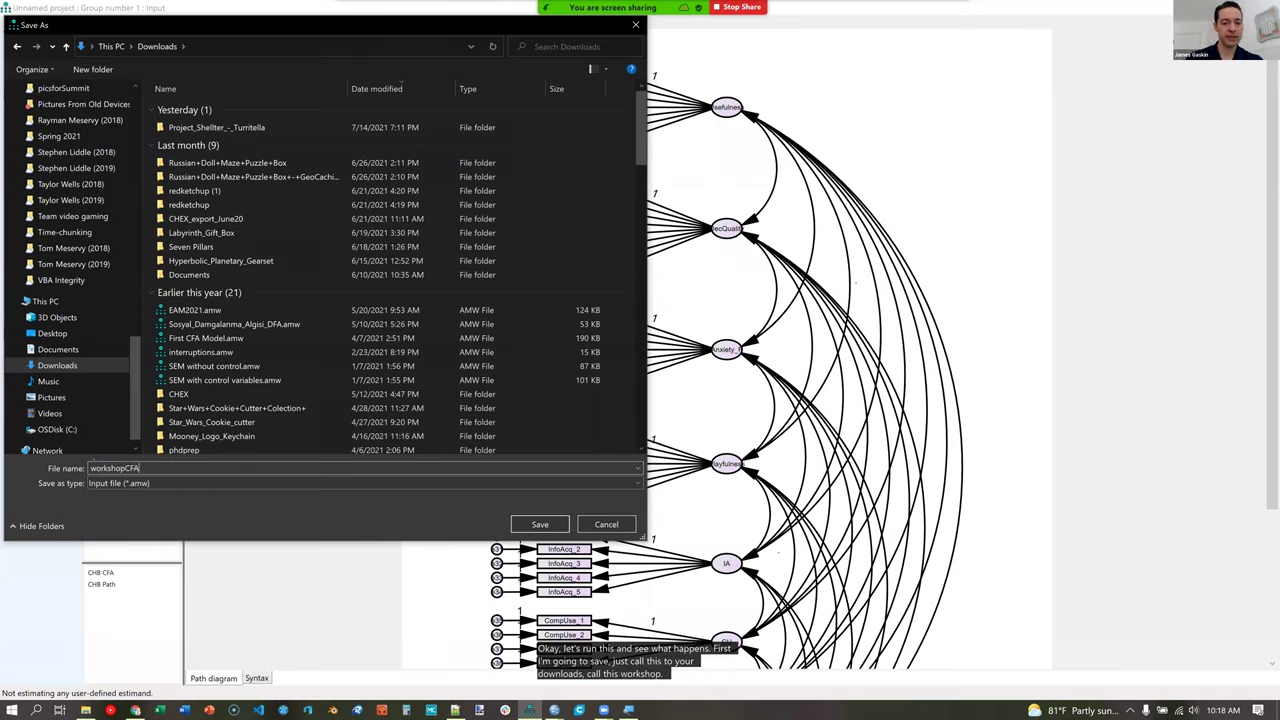
pyautogui.press('Return')
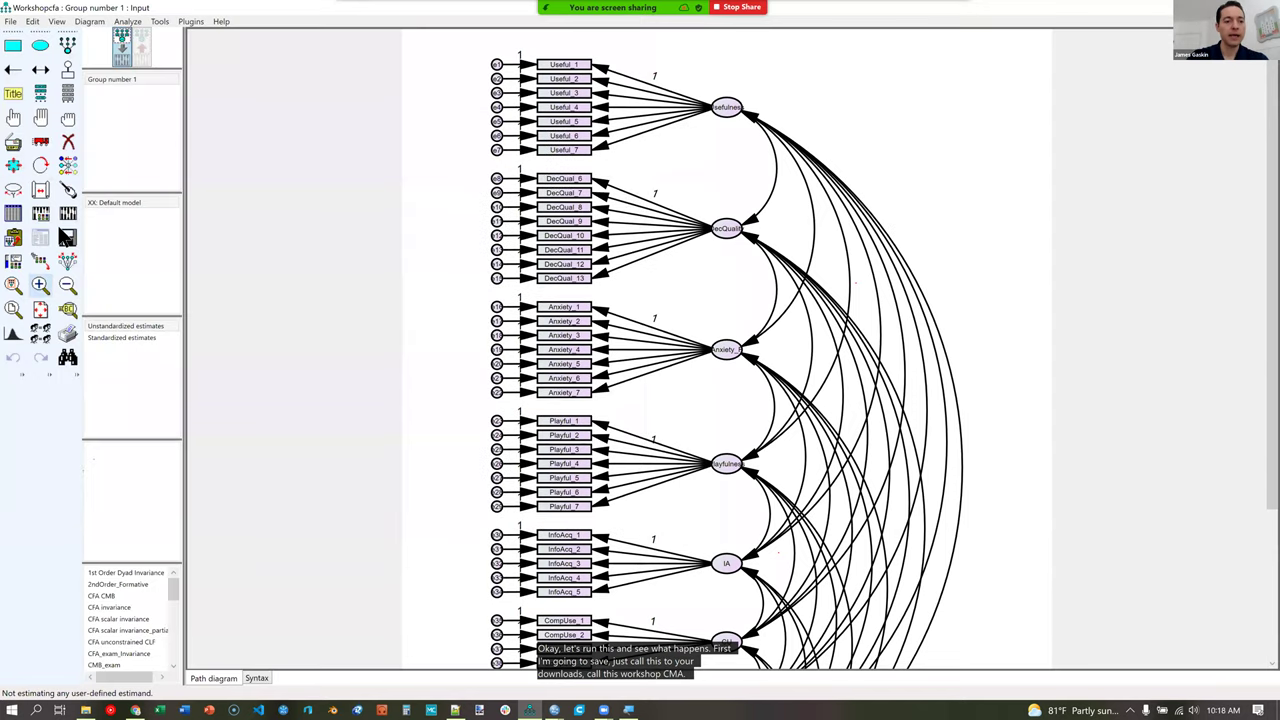
# Set the analysis output to include standardized estimates and modification indices with a threshold of 20.
pyautogui.click(48, 218)
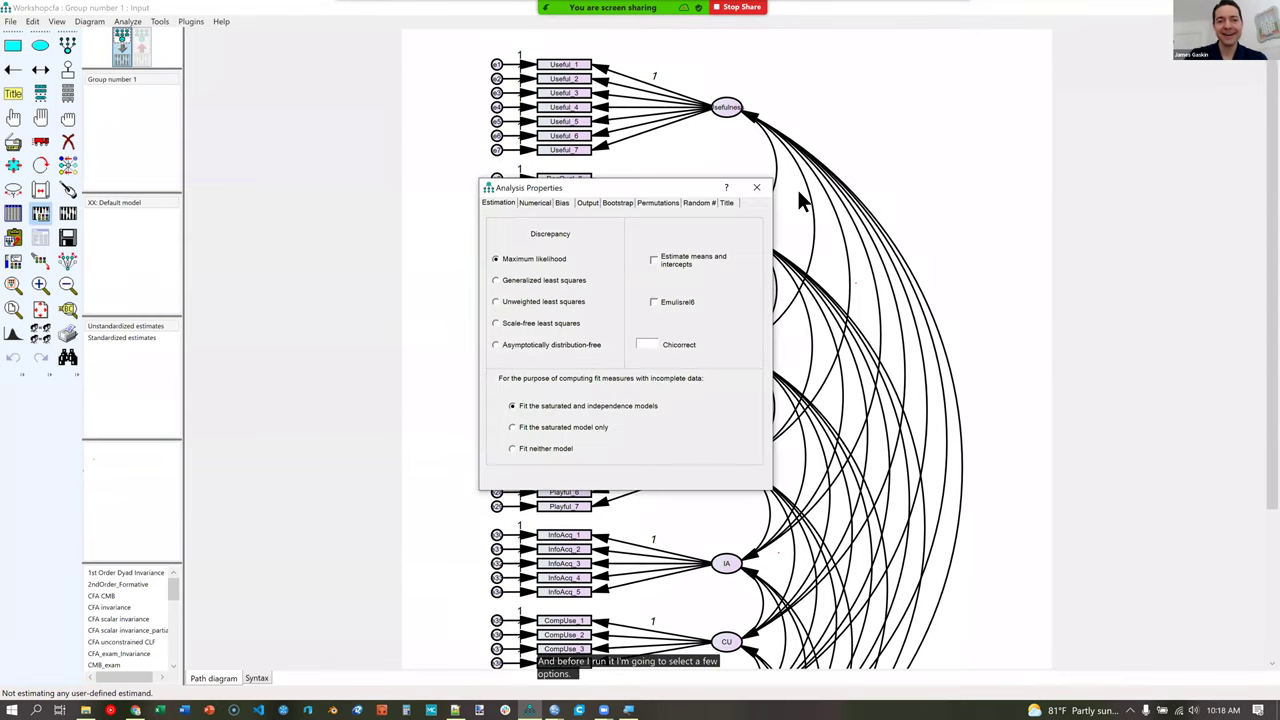
pyautogui.click(44, 216)
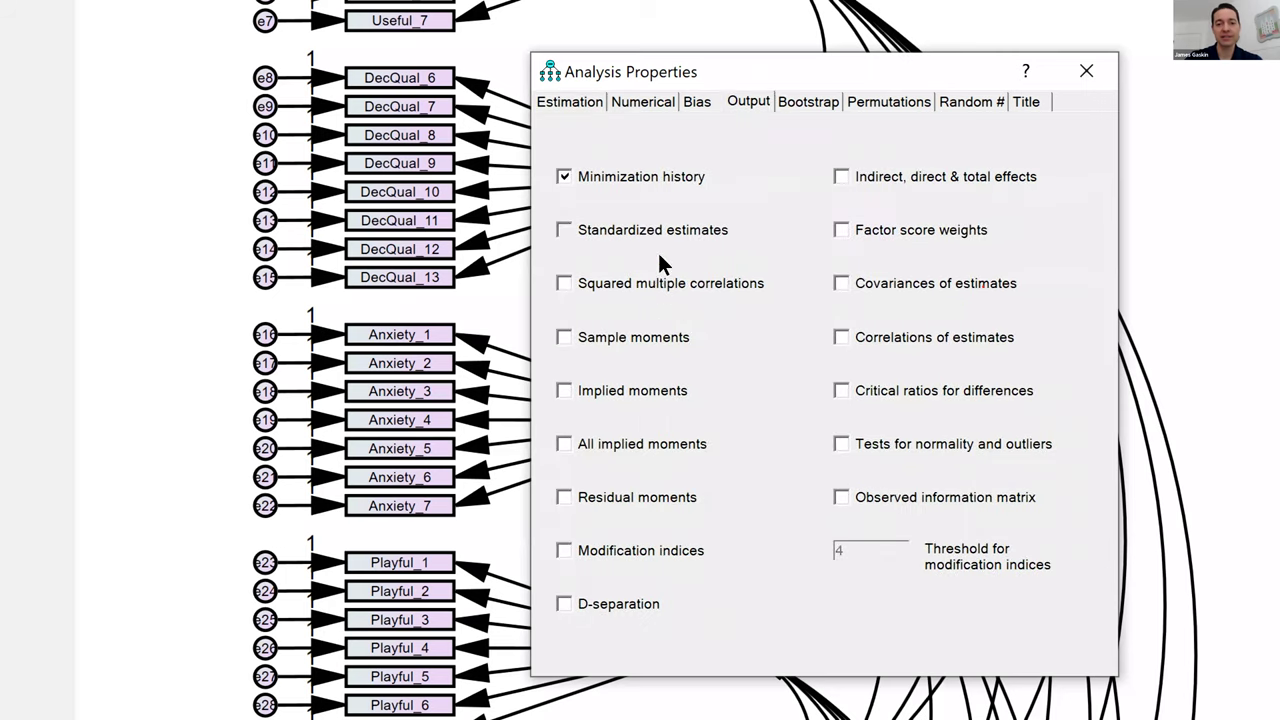
pyautogui.click(664, 232)
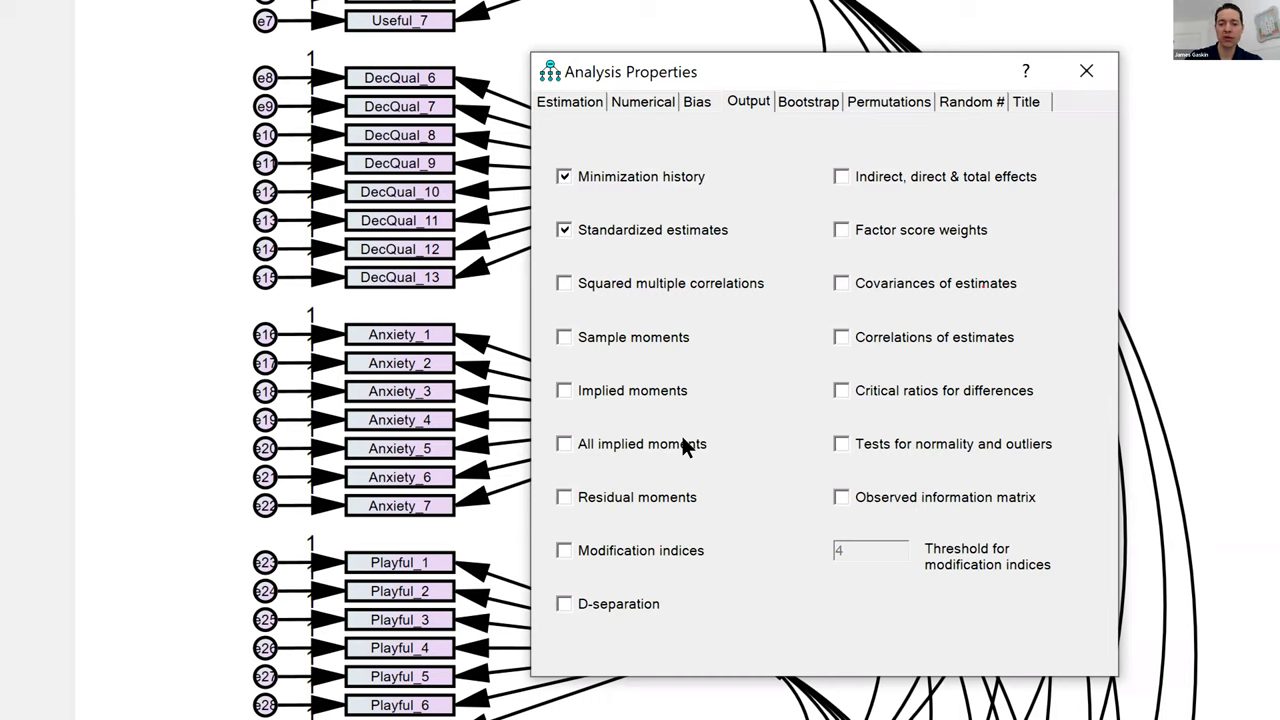
pyautogui.hotkey('alt', 'm')
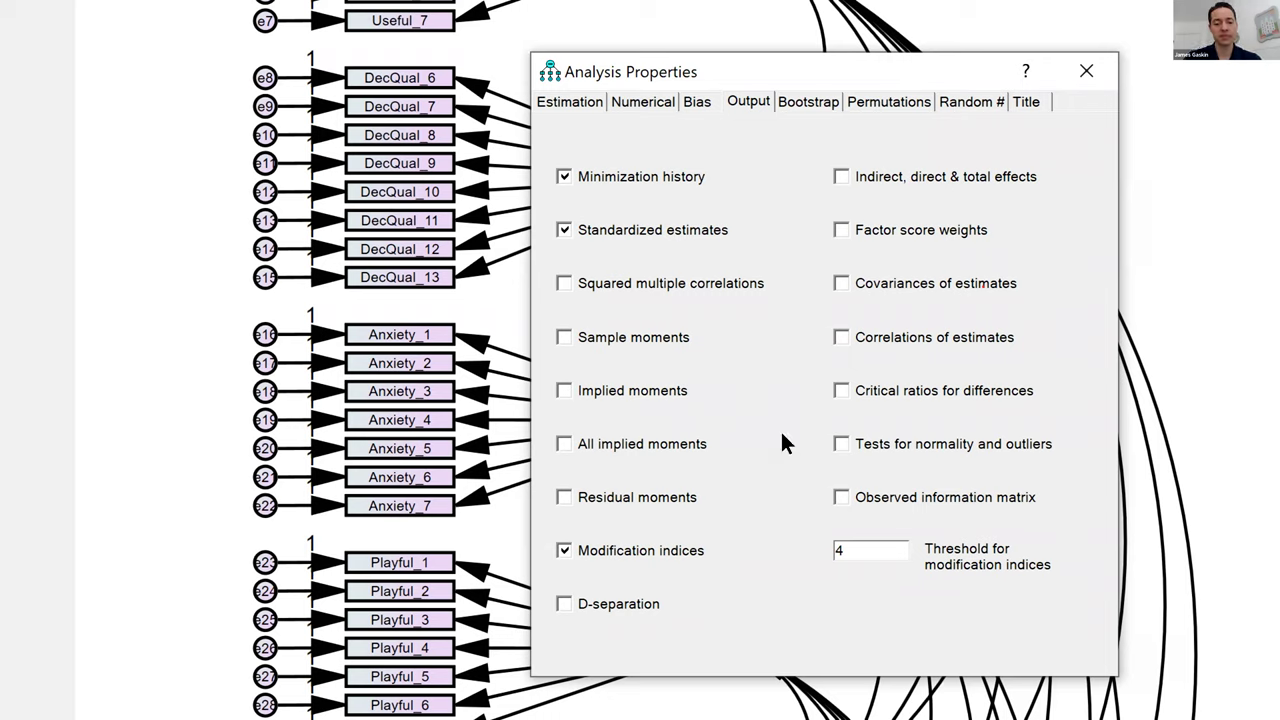
pyautogui.press('Tab')
pyautogui.write('20')
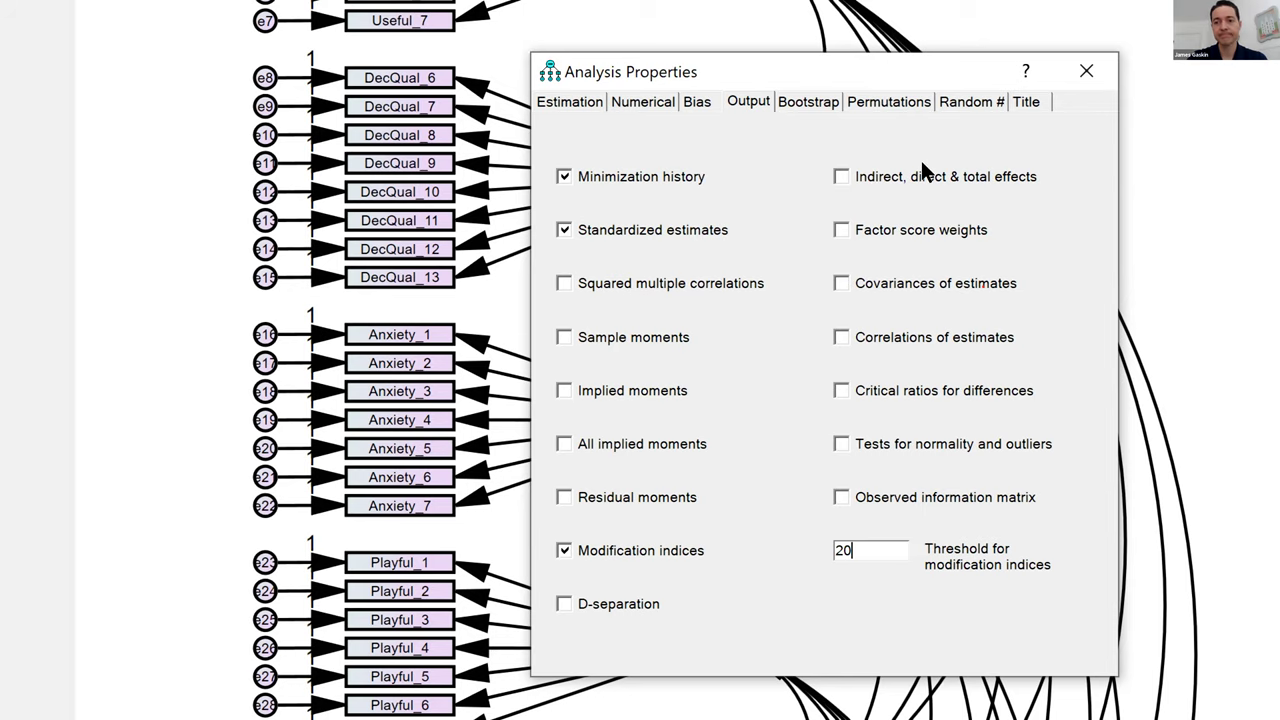
pyautogui.press('Escape')
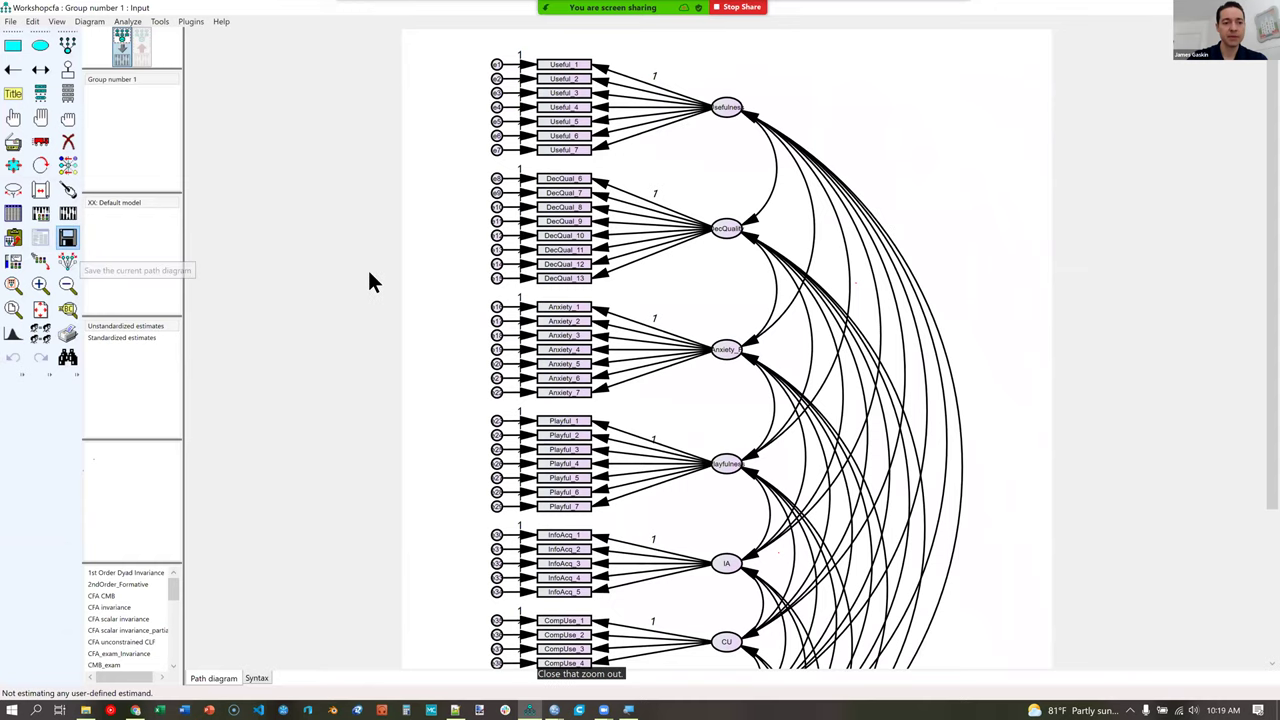
# Try to calculate the model's estimates and save the path diagram again.
pyautogui.click(70, 212)
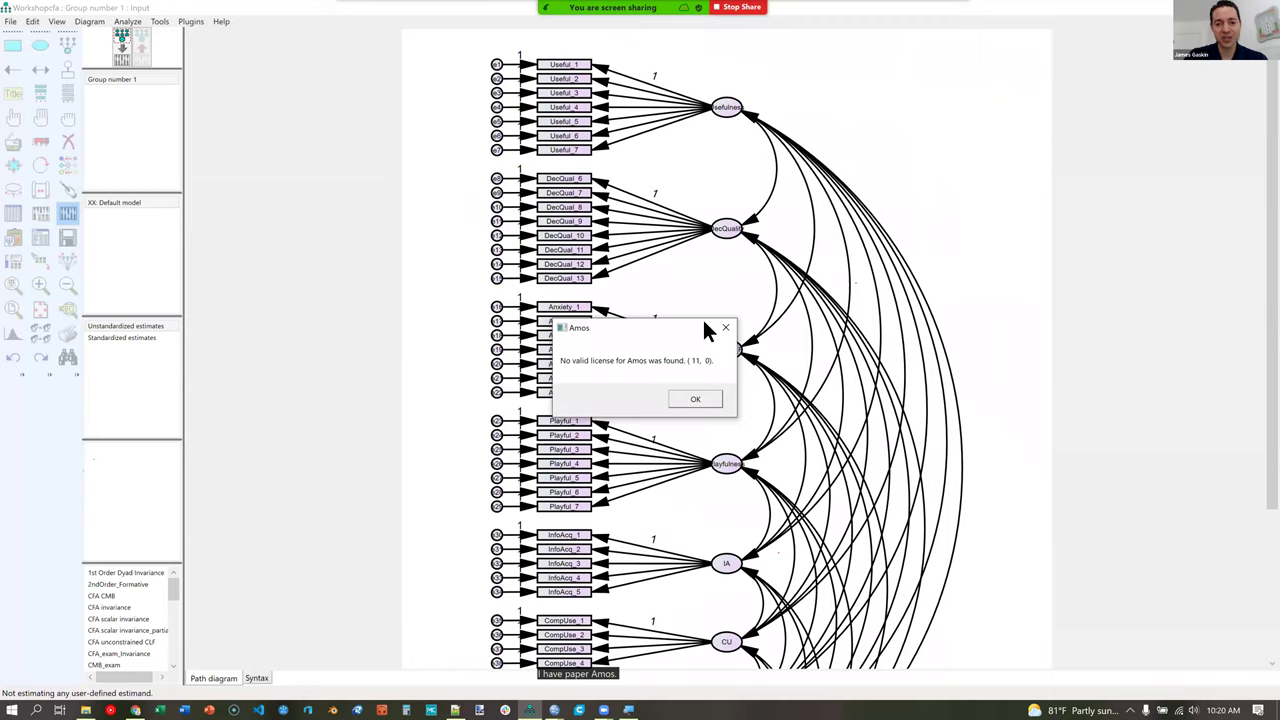
pyautogui.moveTo(768, 287); pyautogui.dragTo(756, 85)
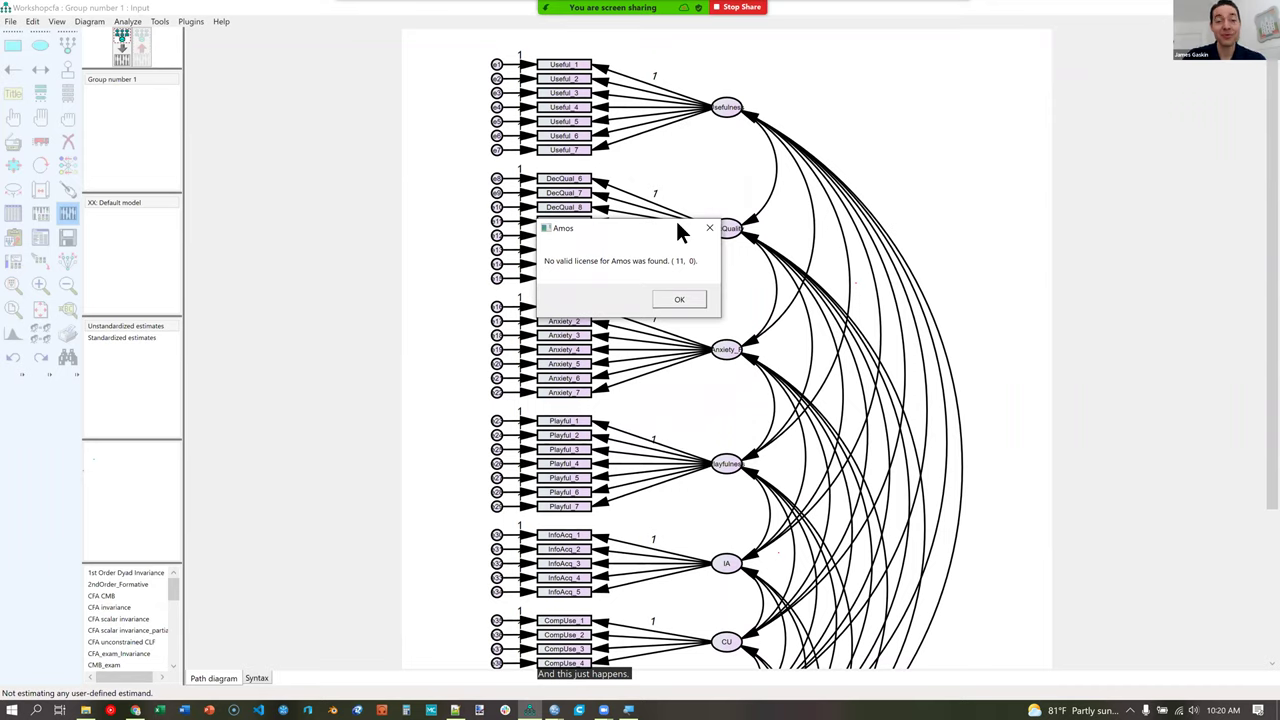
pyautogui.click(677, 300)
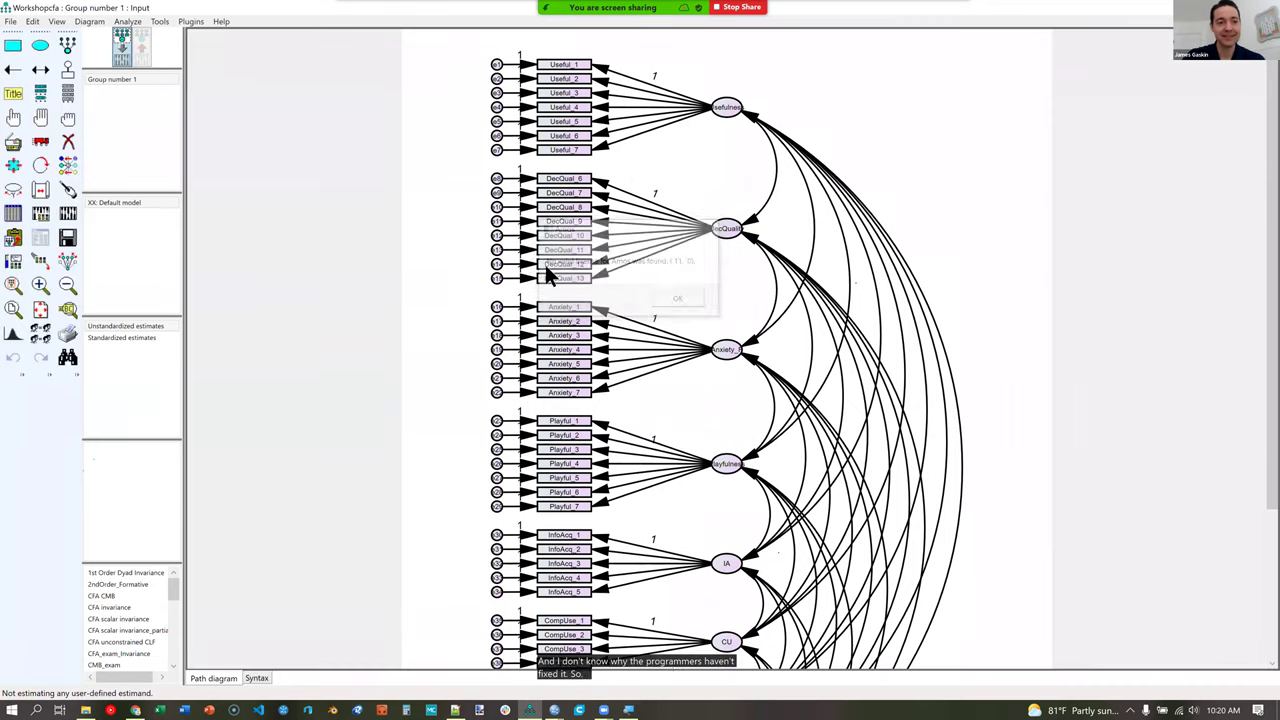
pyautogui.click(67, 237)
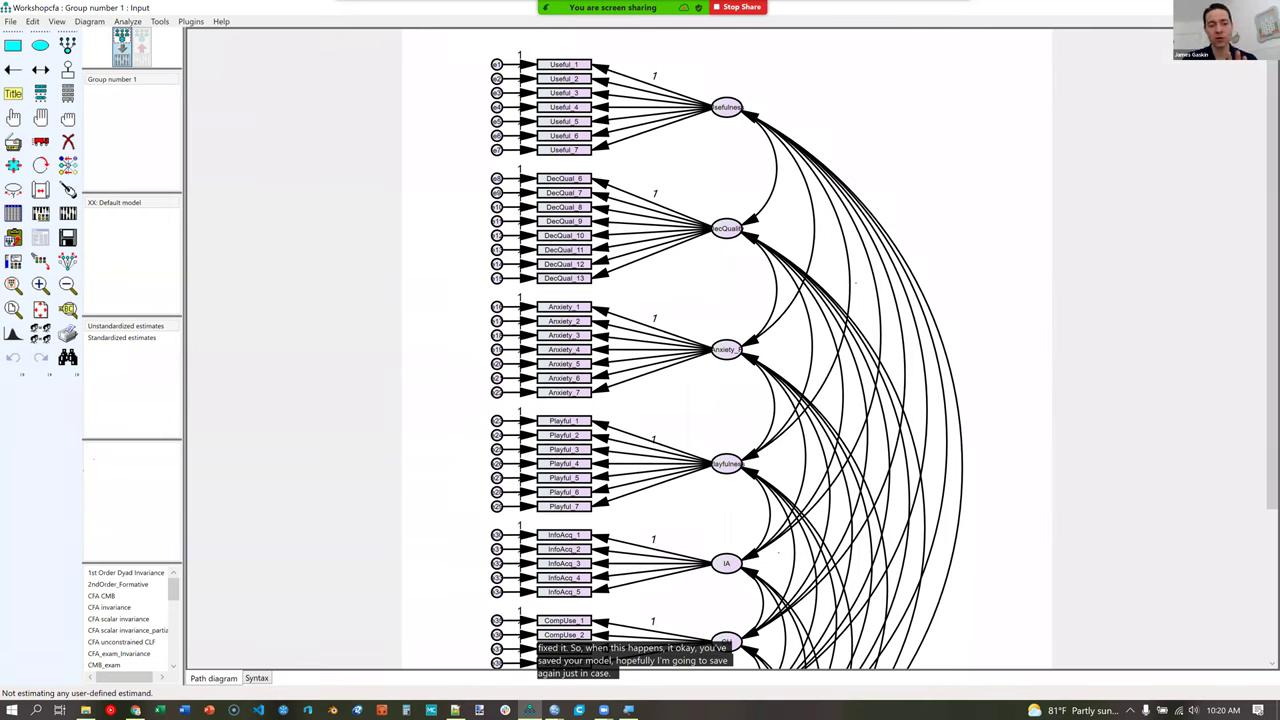
# Restart Amos Graphics from the SPSS output screen and reopen the saved workshopCFA model.
pyautogui.hotkey('alt', 'Tab')
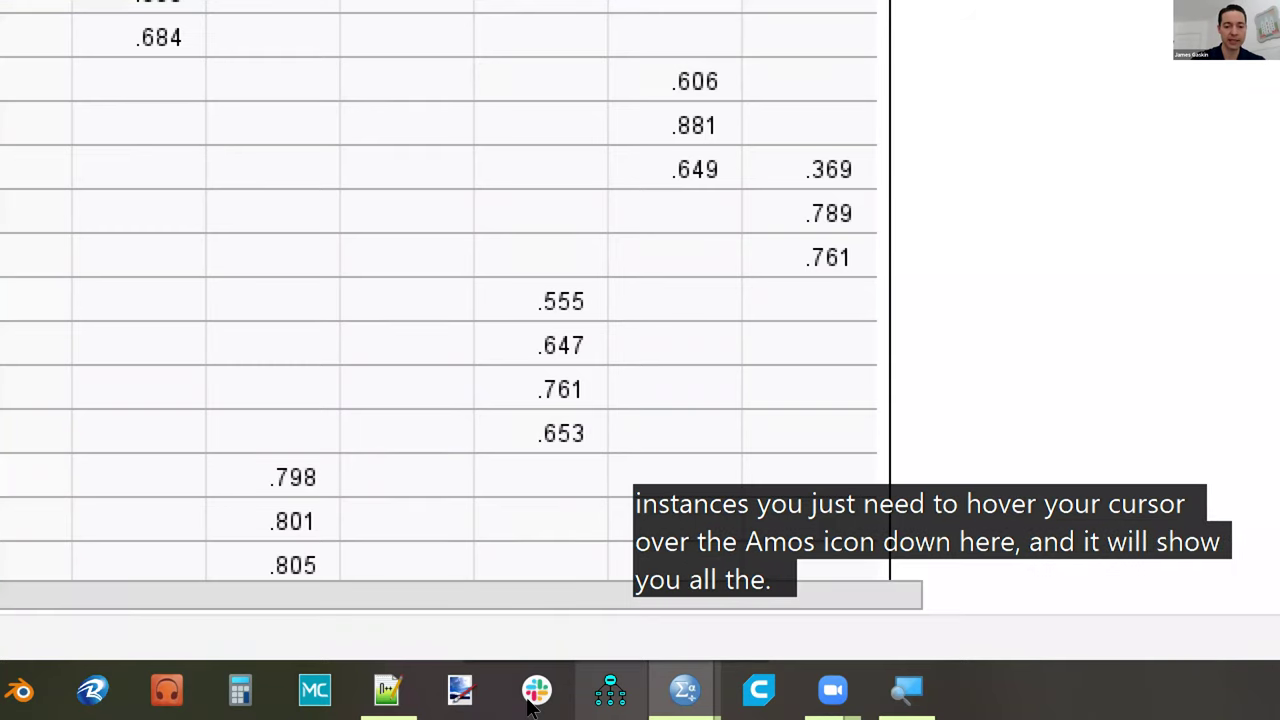
pyautogui.moveTo(530, 705)
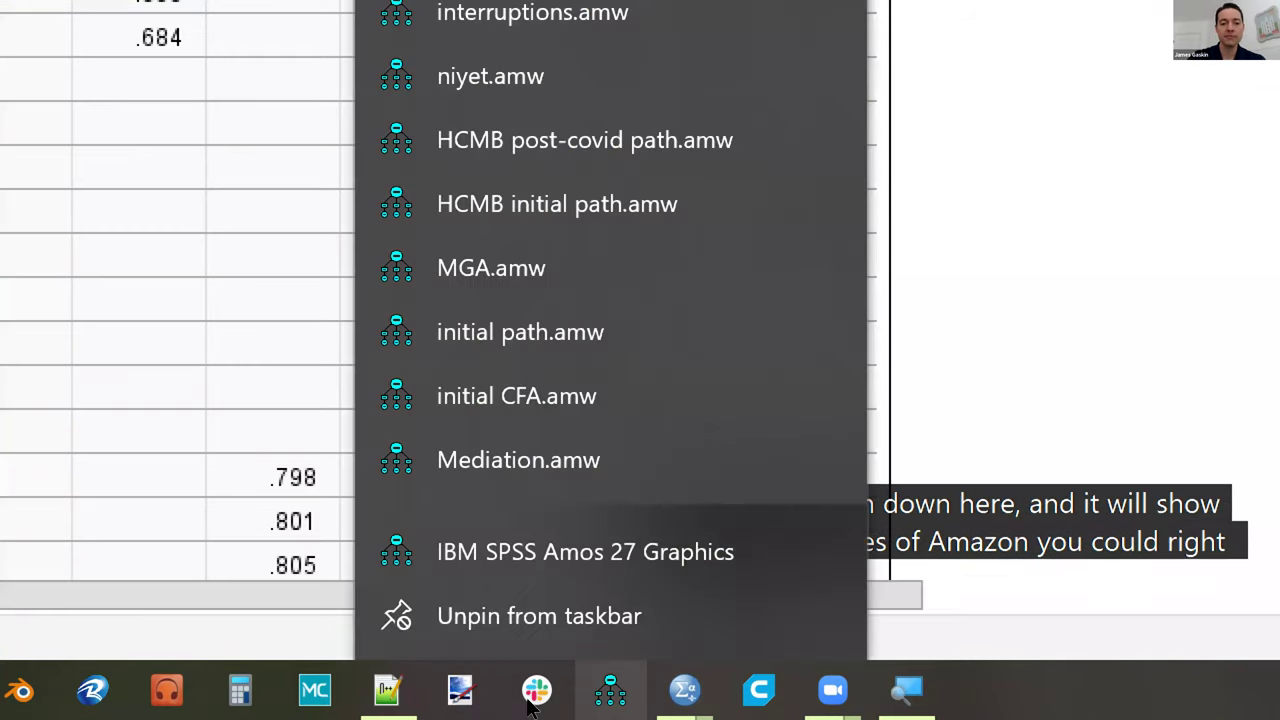
pyautogui.press('Escape')
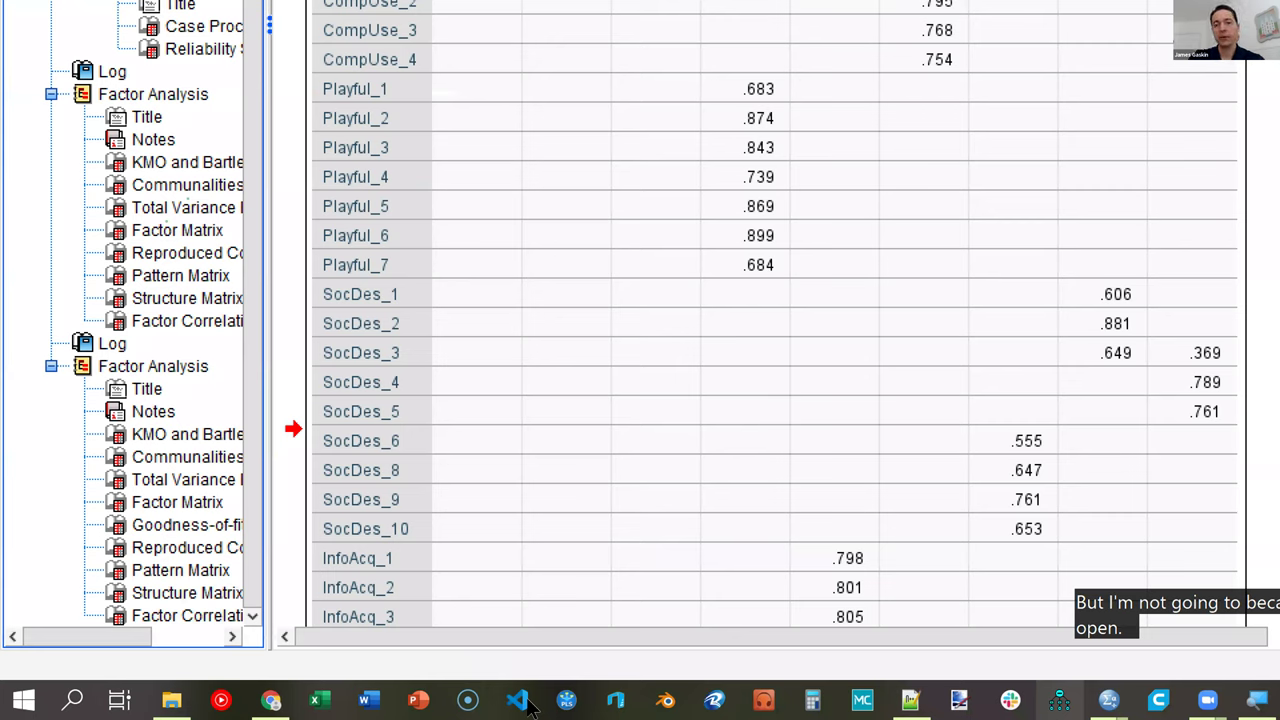
pyautogui.click(1059, 700)
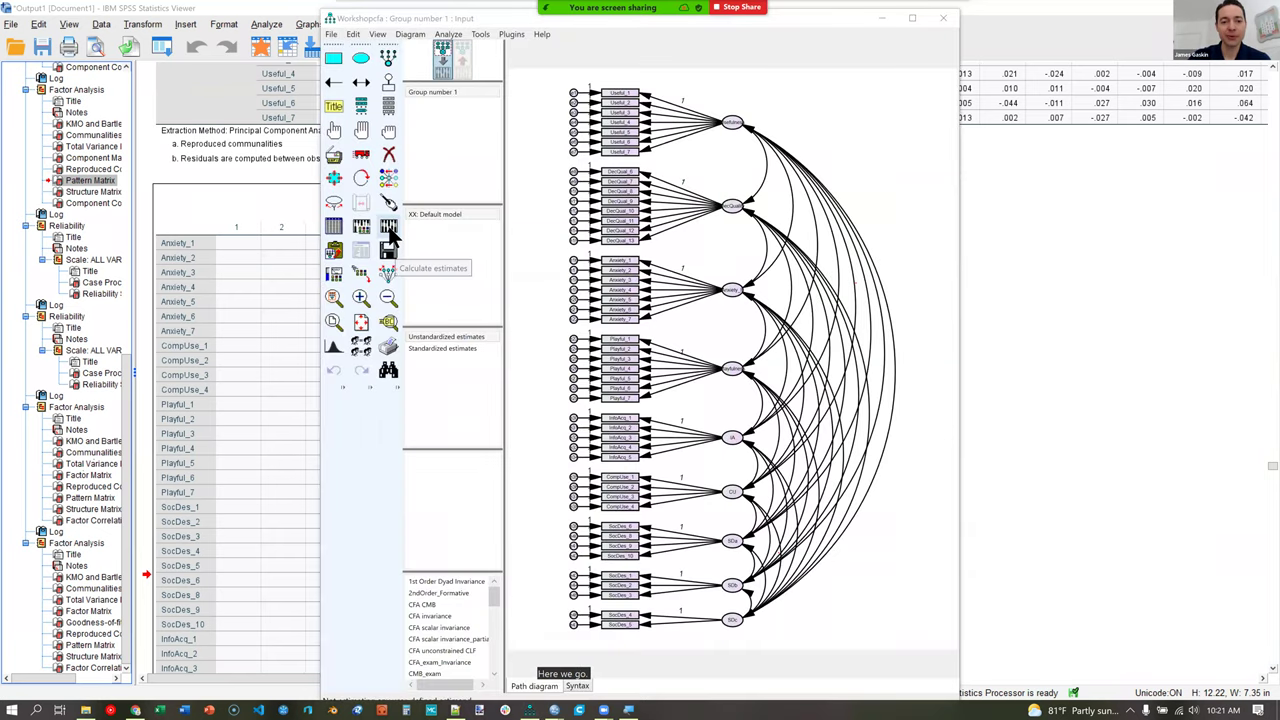
# Calculate the model's estimates and display the standardized estimates on the path diagram.
pyautogui.click(389, 230)
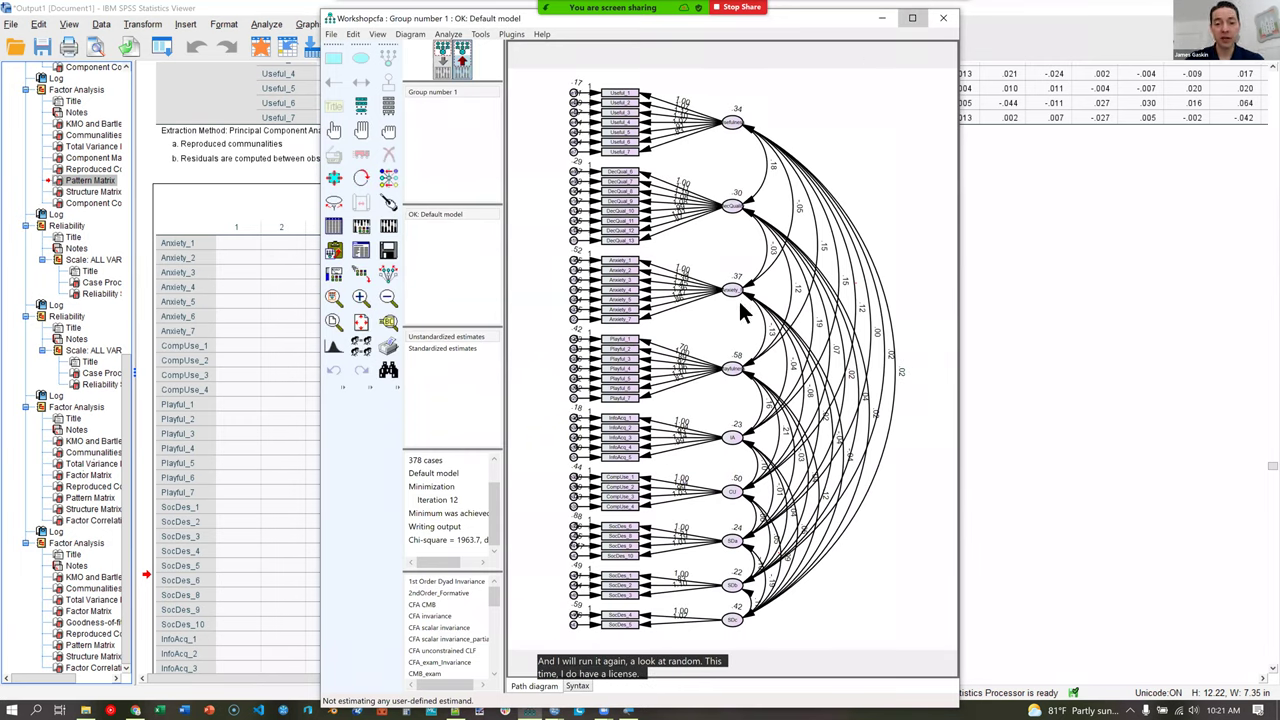
pyautogui.press('super+Up')
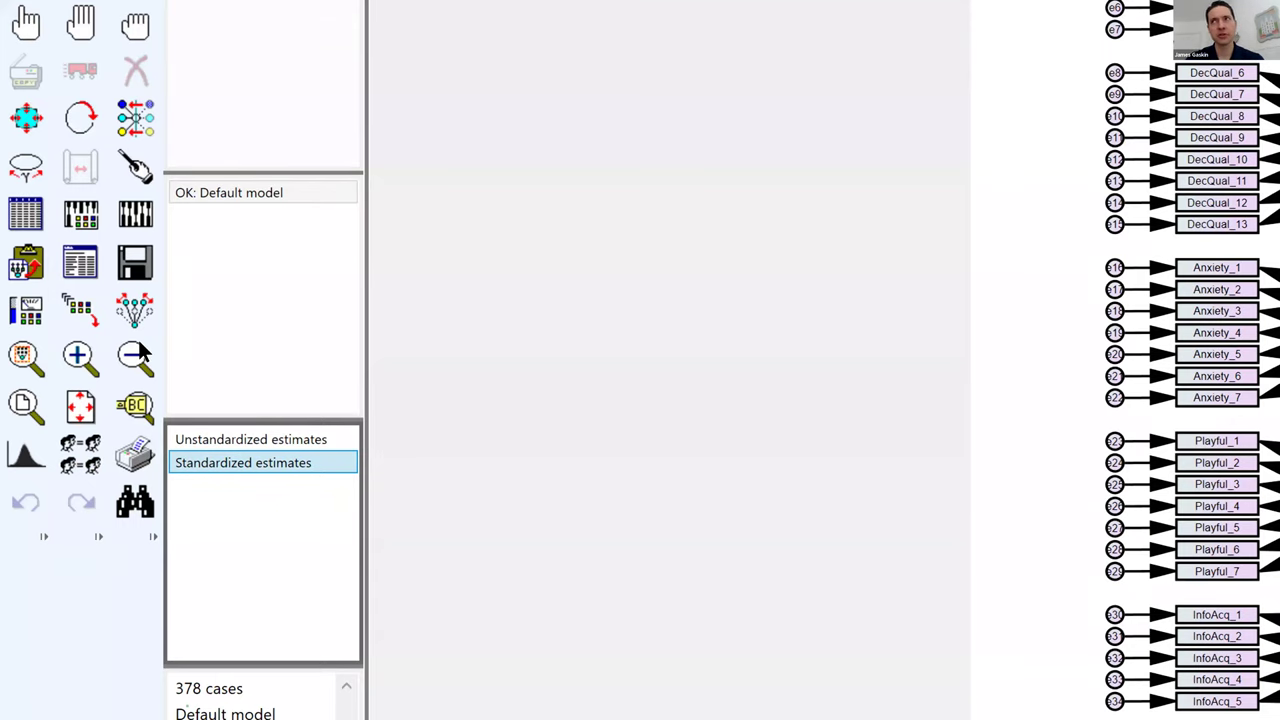
pyautogui.click(274, 462)
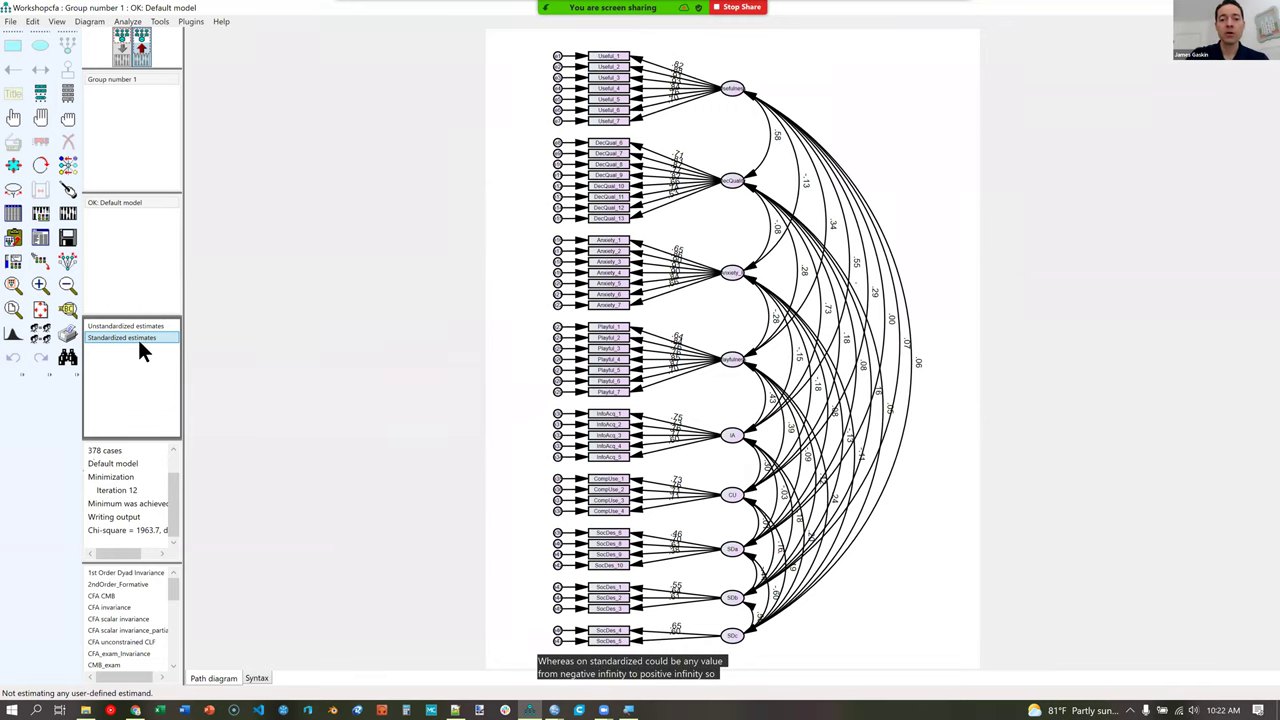
# Examine the standardized loadings of the Playfulness items and compare them with the Pattern Matrix in the SPSS output.
pyautogui.scroll(1, 686, 283)
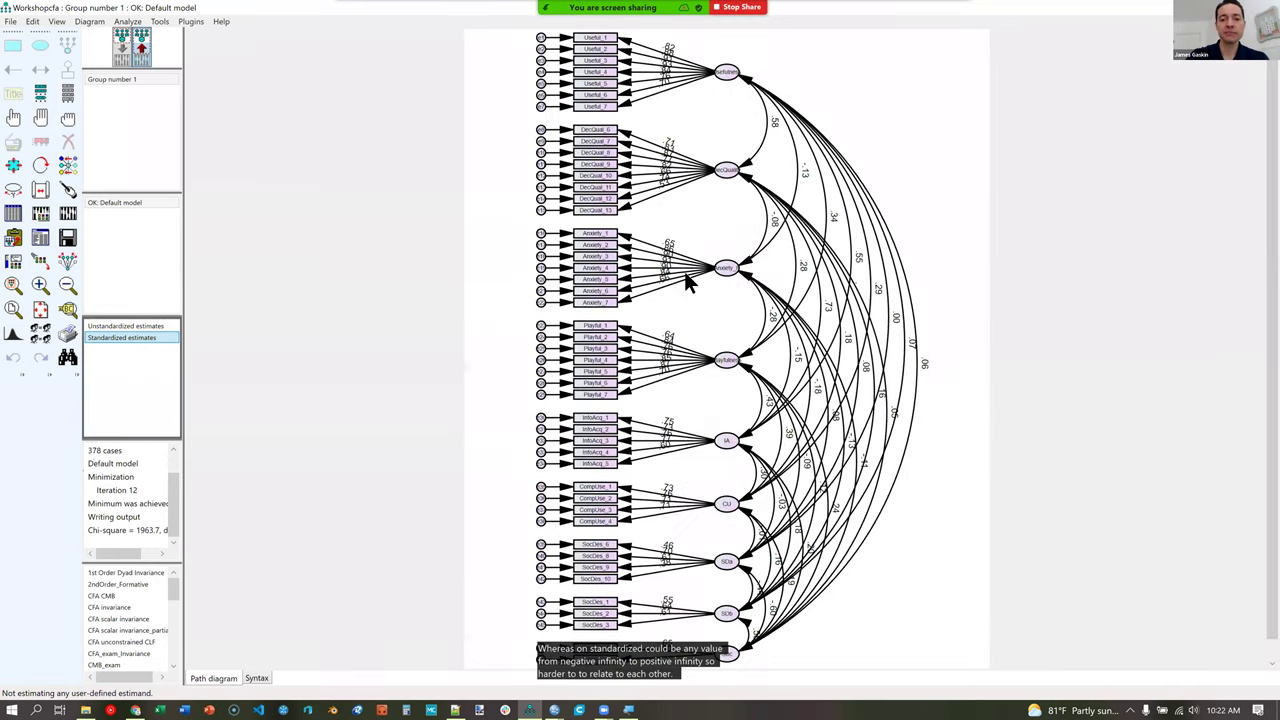
pyautogui.scroll(1, 686, 283)
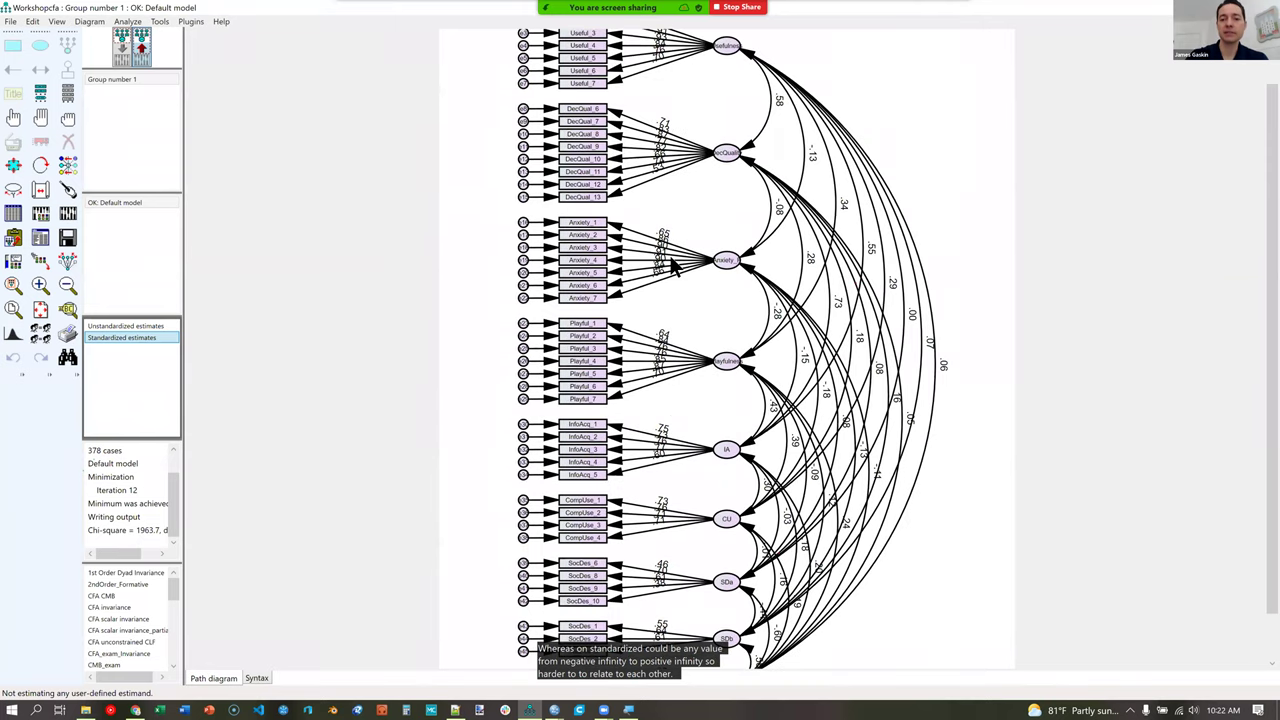
pyautogui.scroll(2, 674, 266)
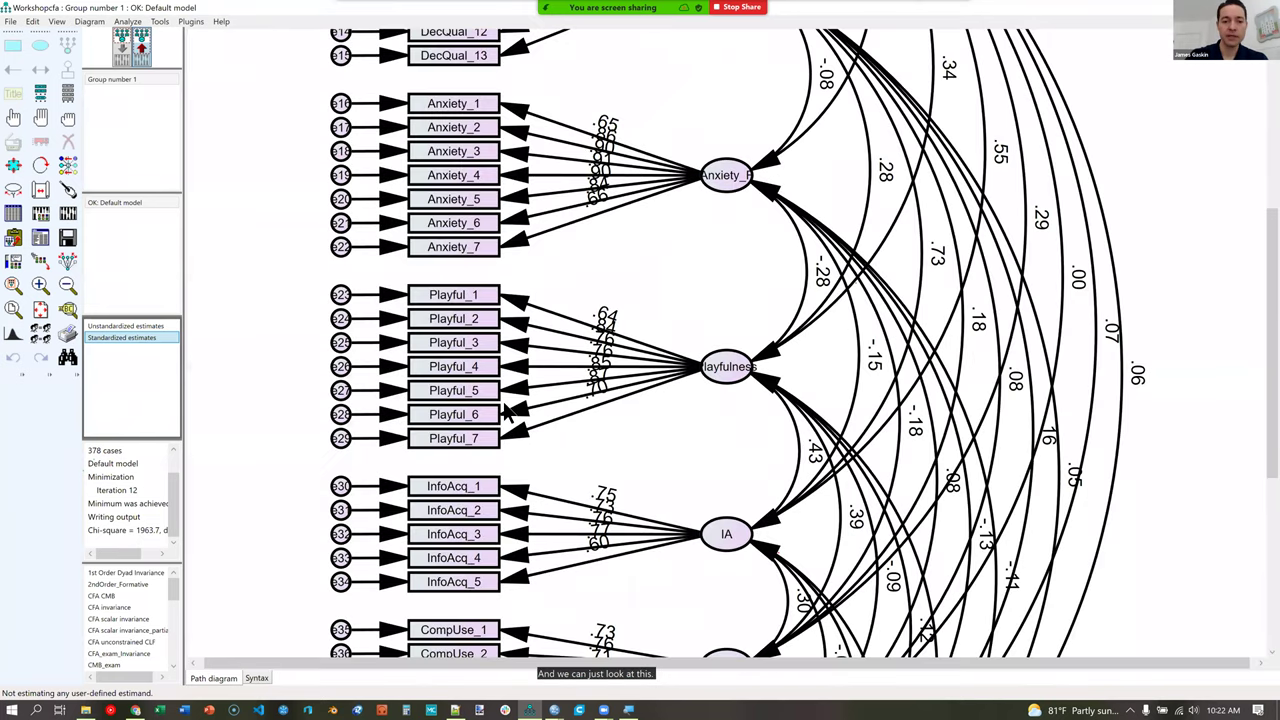
pyautogui.scroll(1, 510, 415)
pyautogui.scroll(2, 666, 428)
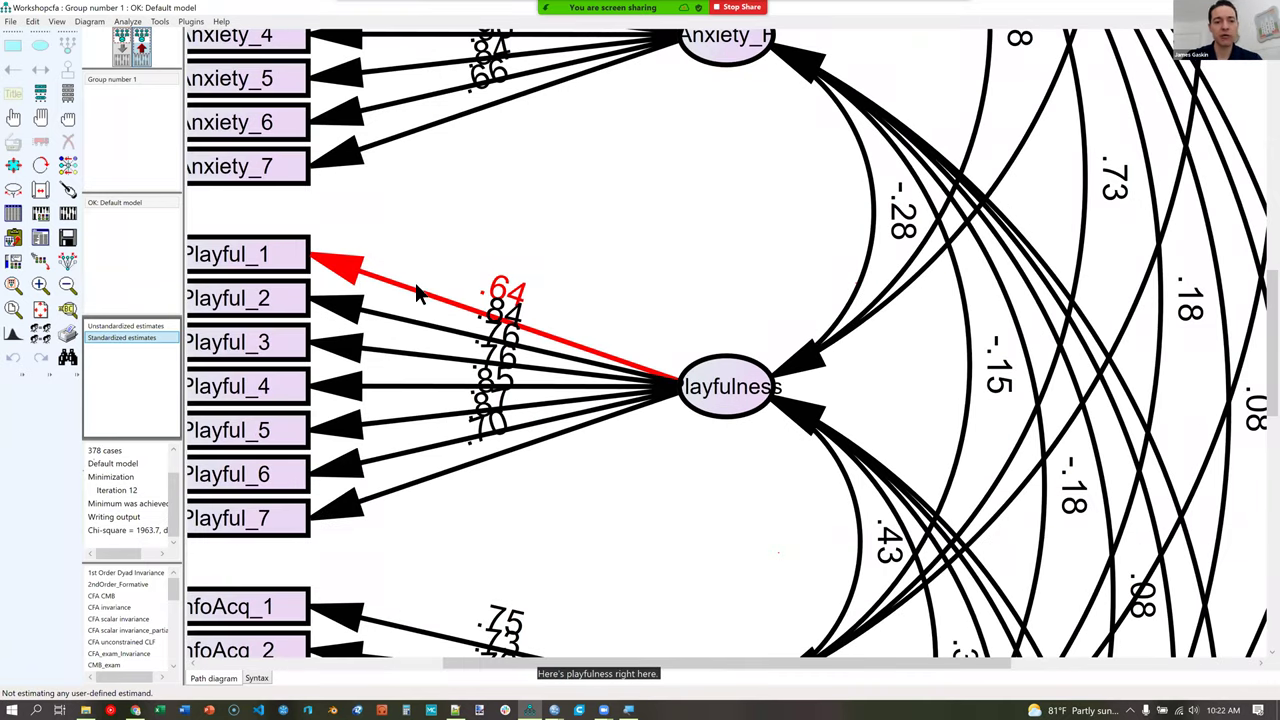
pyautogui.hotkey('alt', 'Tab')
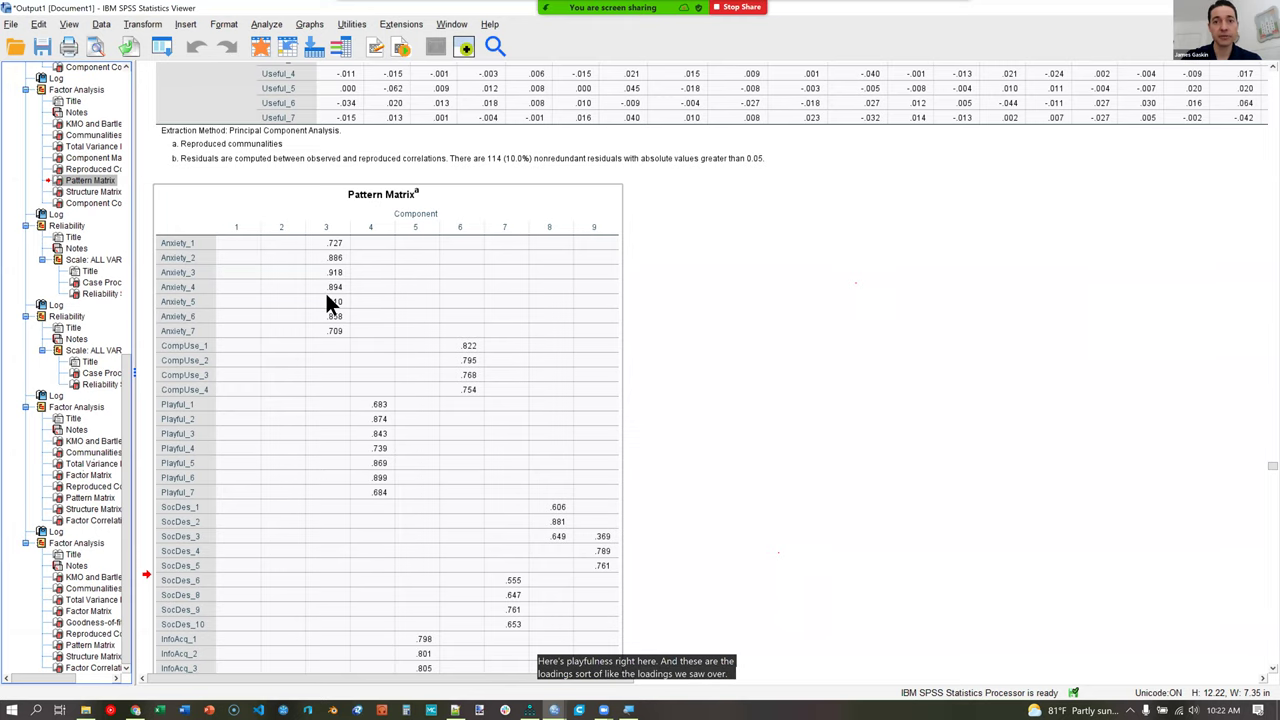
pyautogui.hotkey('alt', 'Tab')
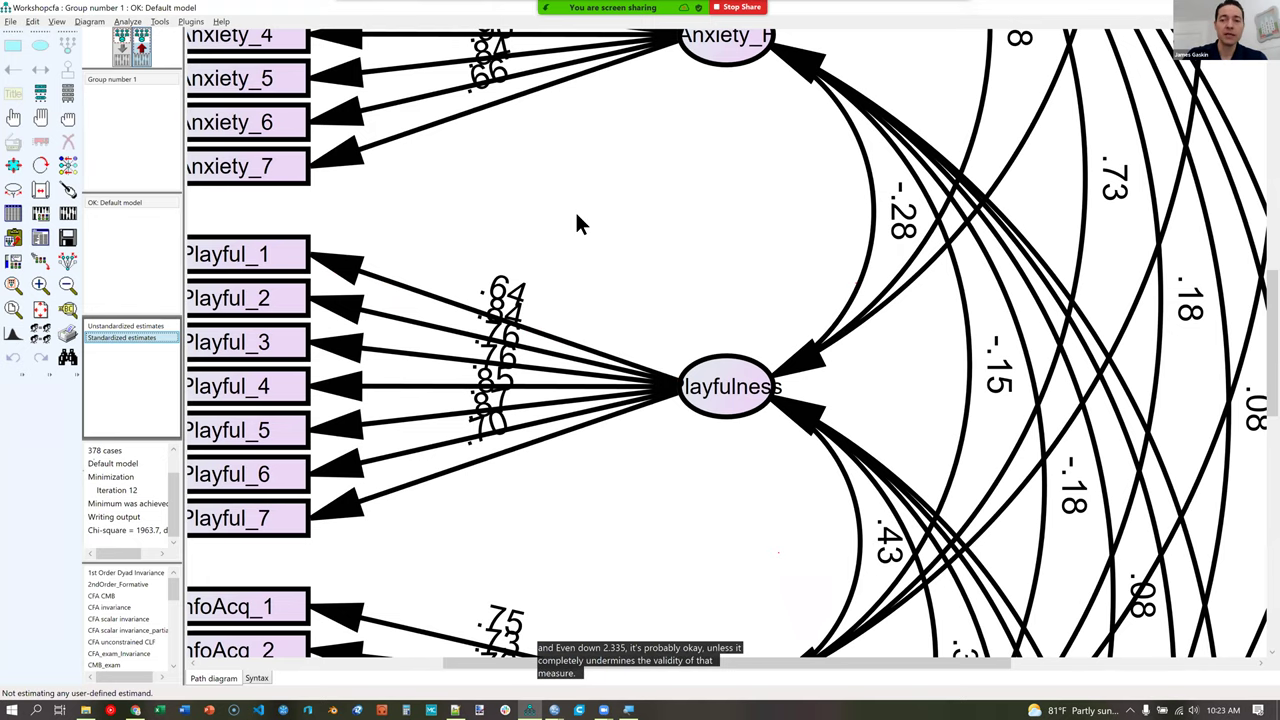
# Review the standardized loadings of all factors in the path diagram, from DecQuality down to SDc, looking for low values.
pyautogui.scroll(2, 1262, 290)
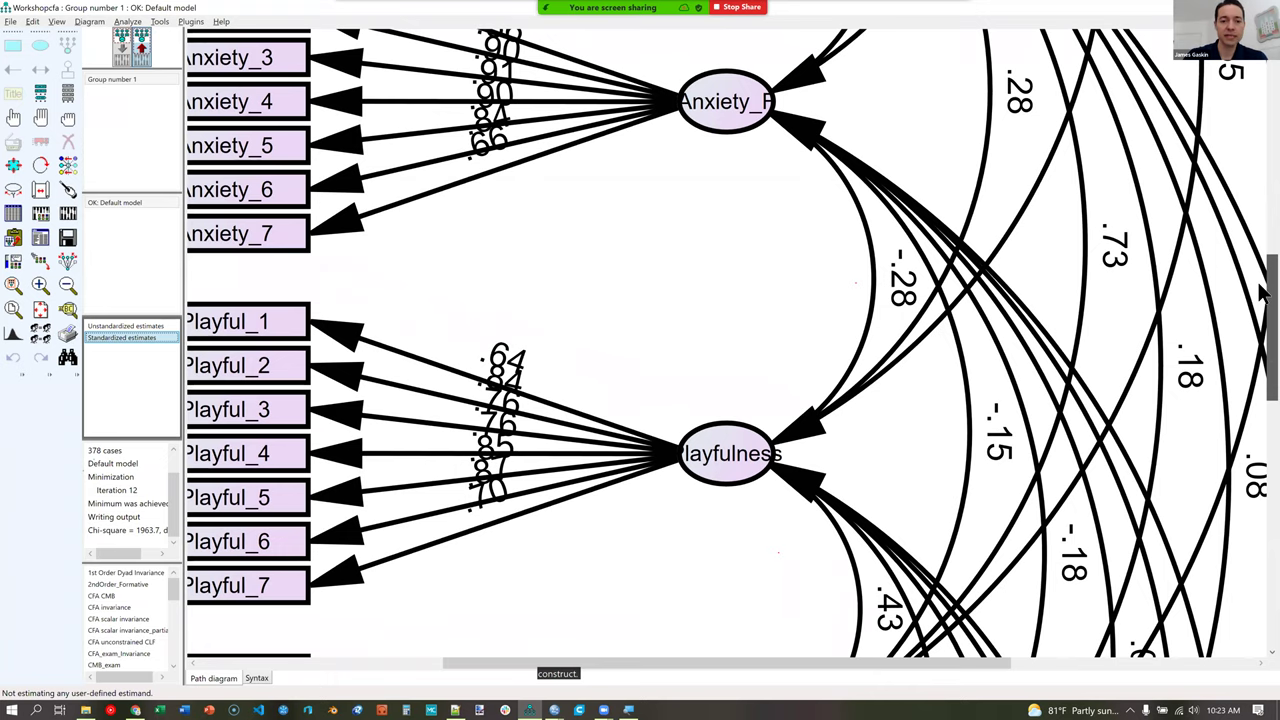
pyautogui.scroll(10, 1245, 102)
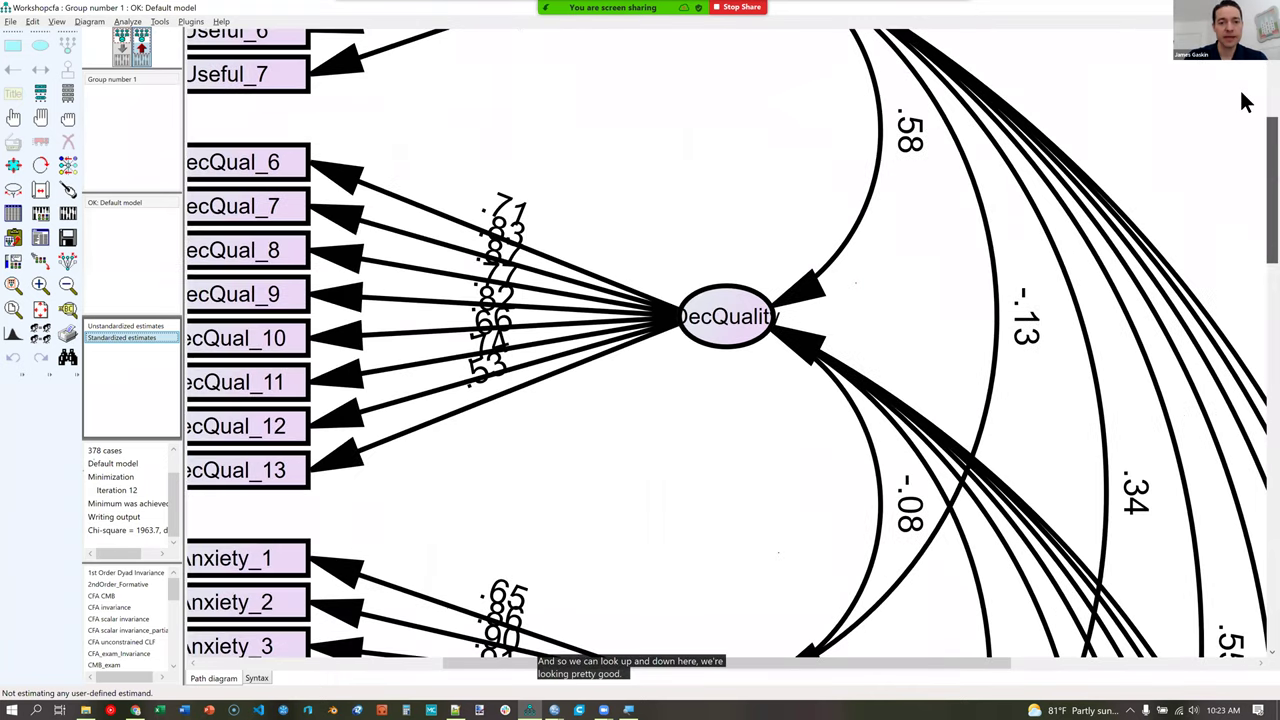
pyautogui.scroll(-3, 1260, 350)
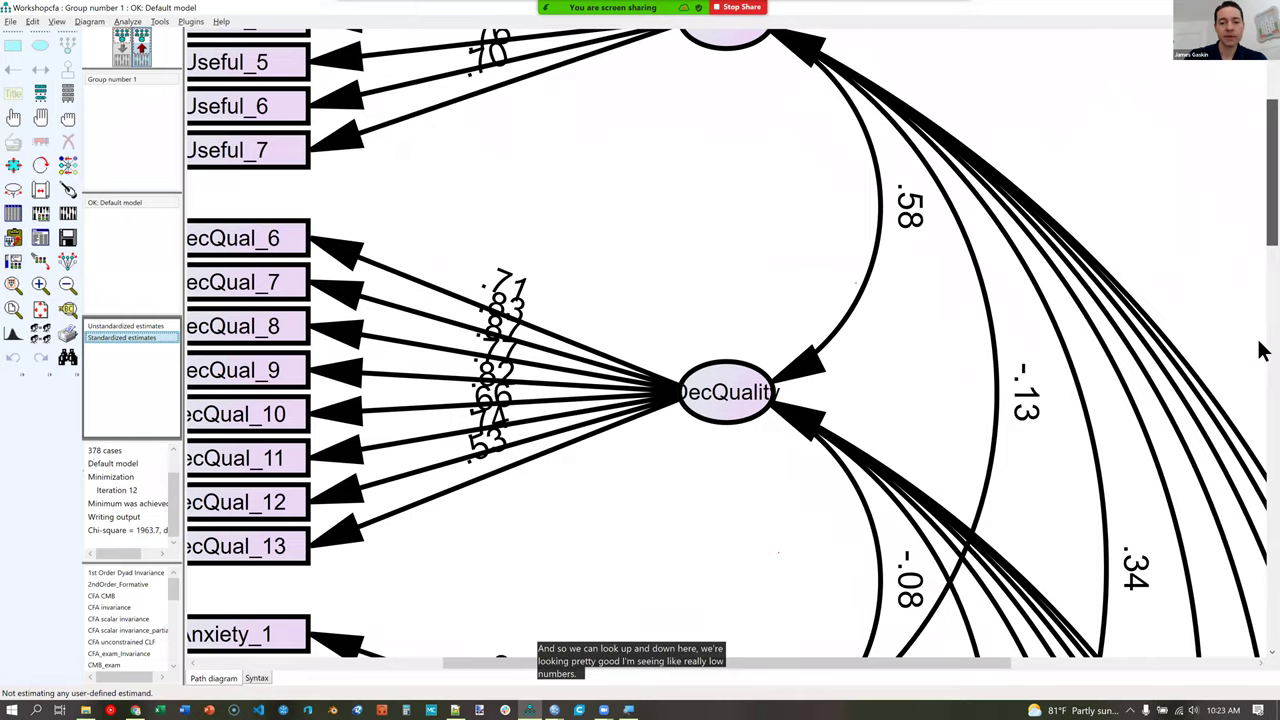
pyautogui.scroll(-10, 1262, 350)
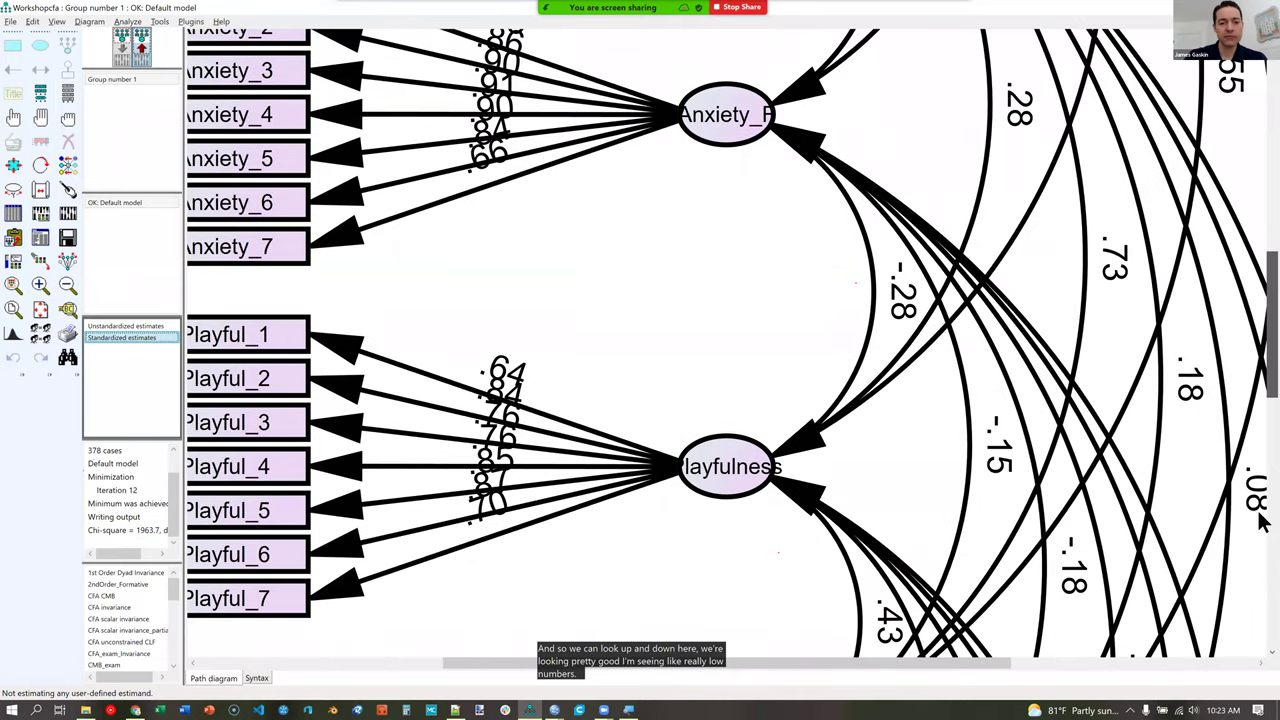
pyautogui.scroll(-5, 1262, 525)
pyautogui.scroll(-1, 1262, 535)
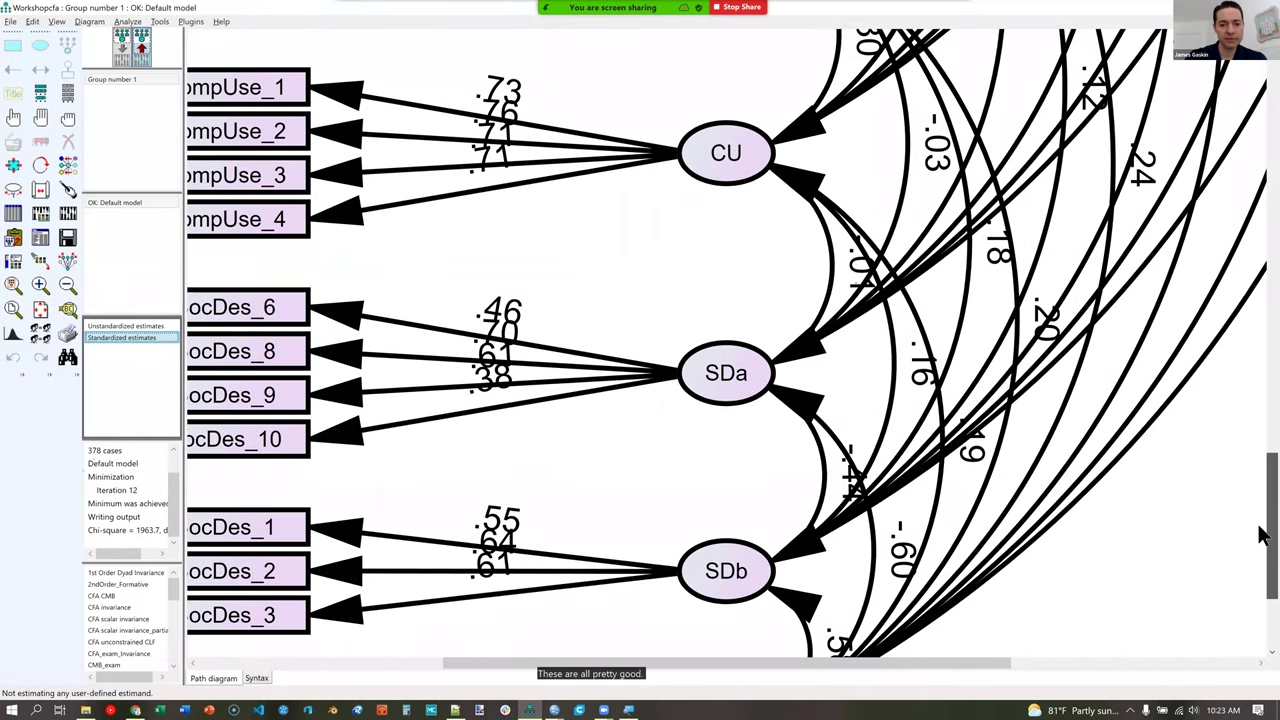
pyautogui.scroll(-1, 1262, 540)
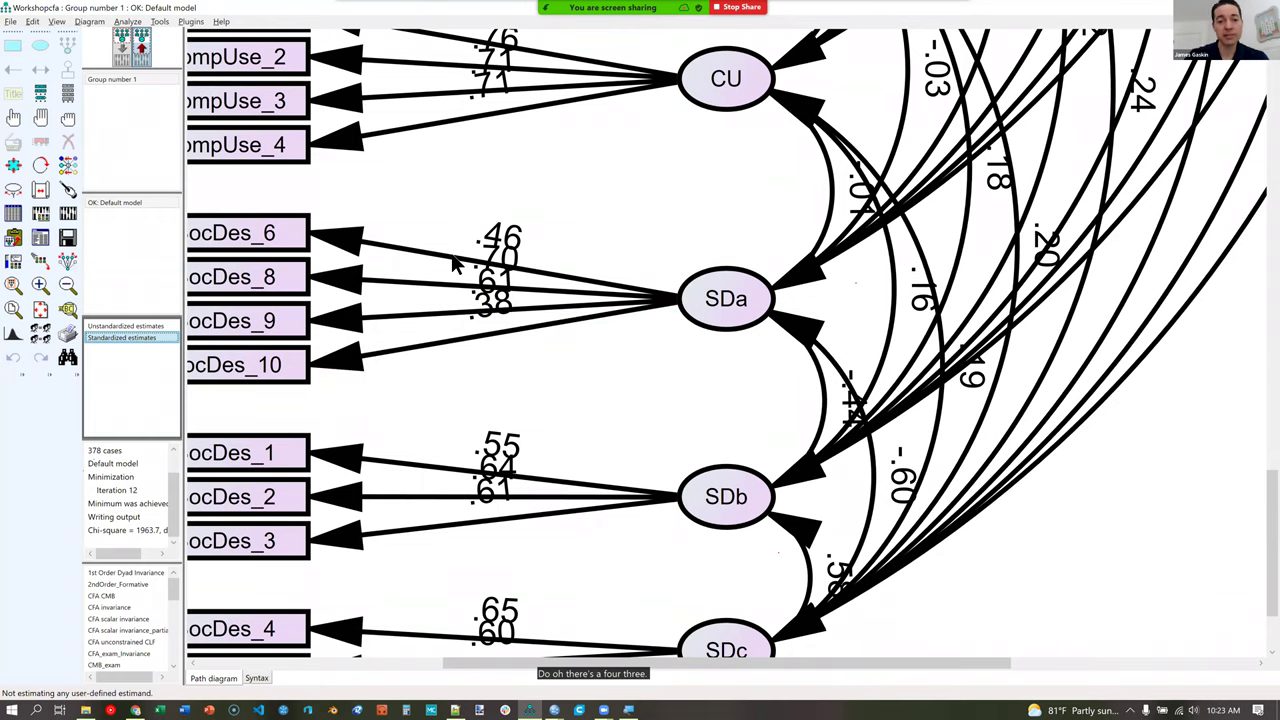
pyautogui.scroll(-1, 455, 263)
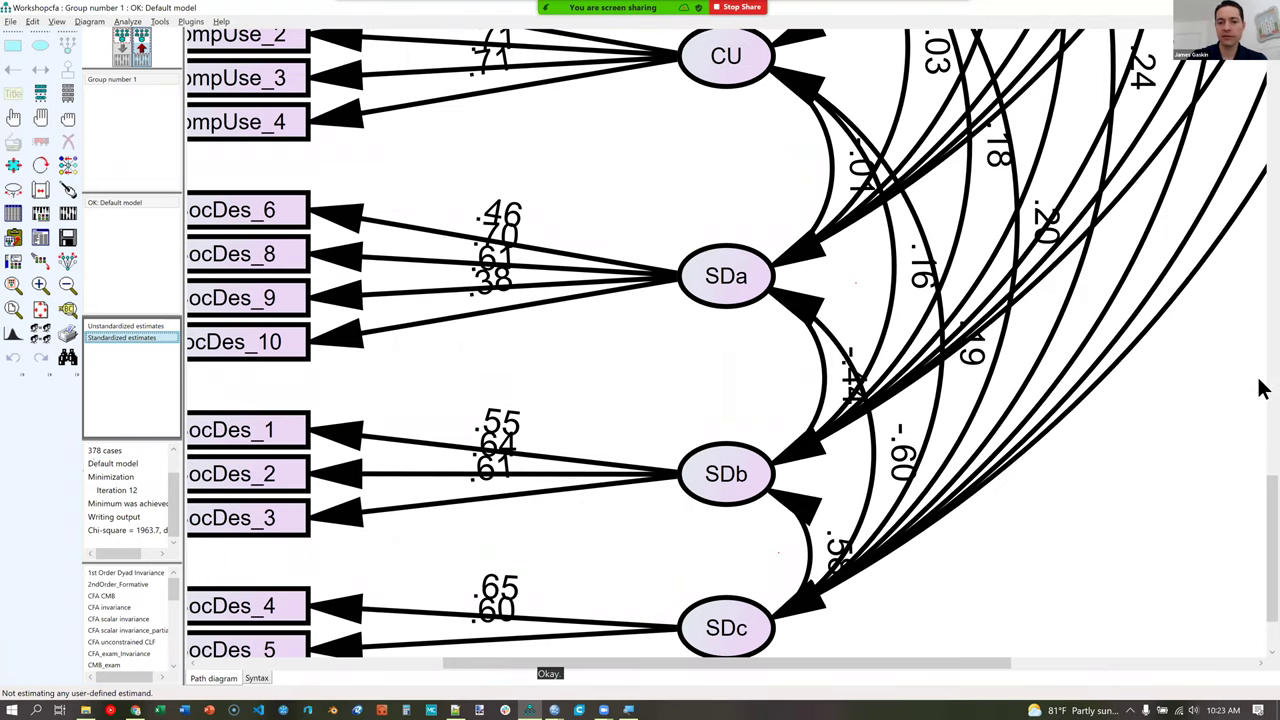
pyautogui.scroll(-2, 718, 272)
pyautogui.scroll(5, 717, 266)
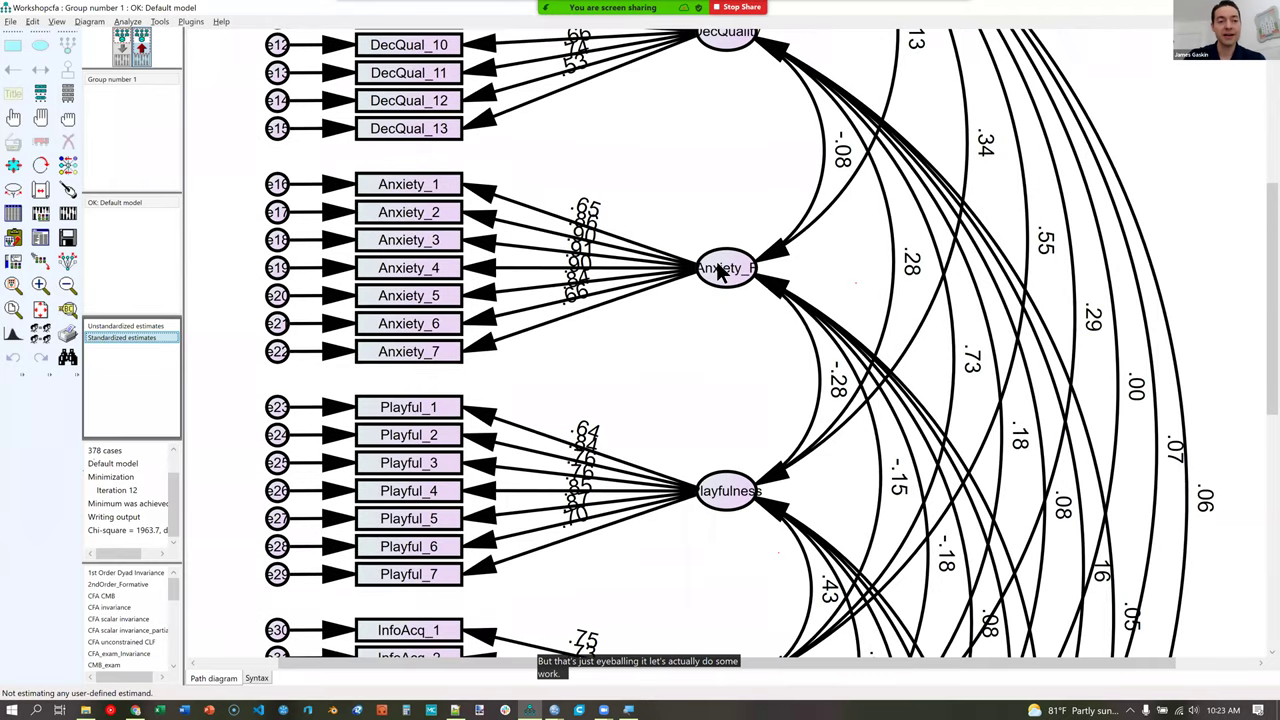
pyautogui.scroll(-1, 296, 70)
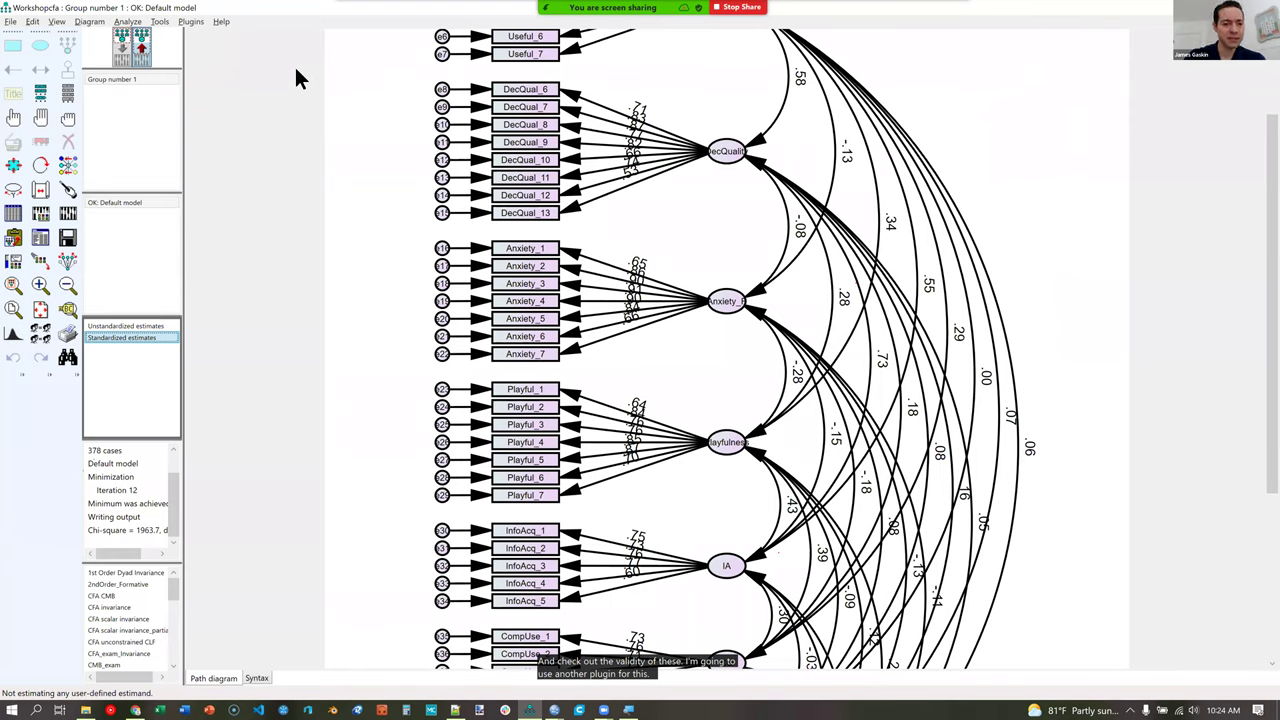
# Run the Validity and Reliability Test (MasterValidity V2.dll) plugin and check the correlation significance and CR column in its report.
pyautogui.hotkey('alt', 'p')
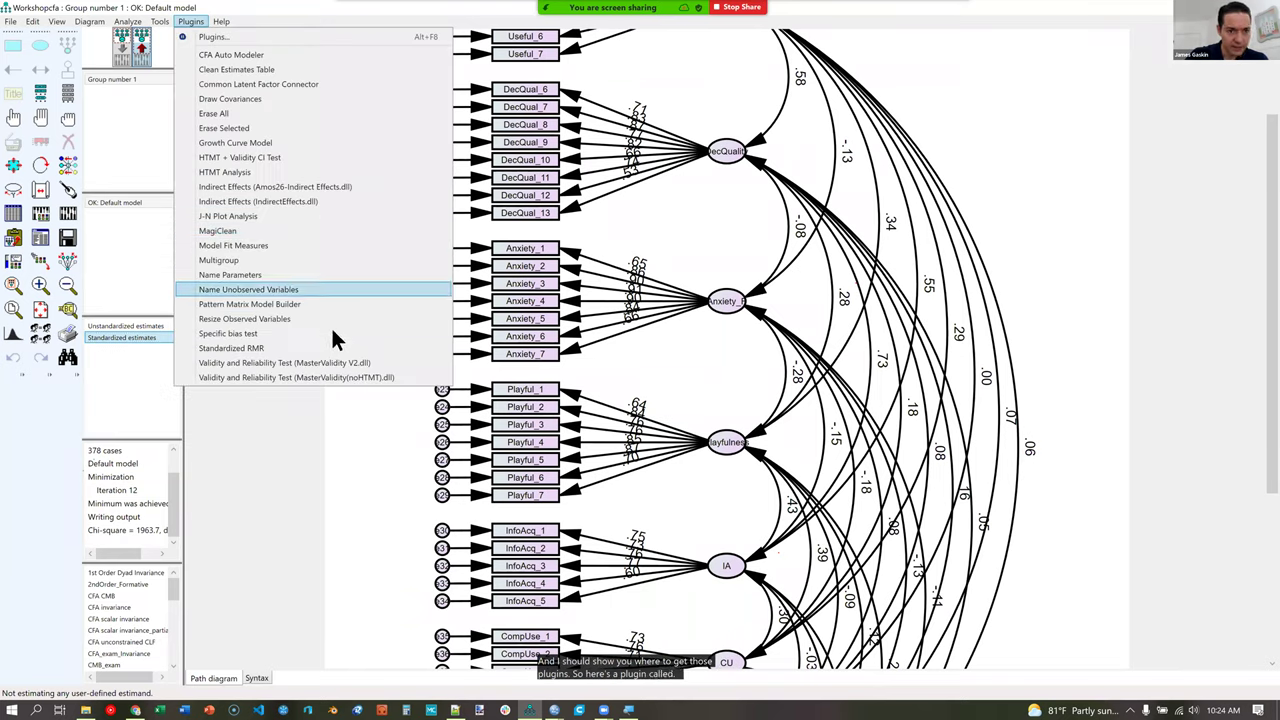
pyautogui.click(415, 368)
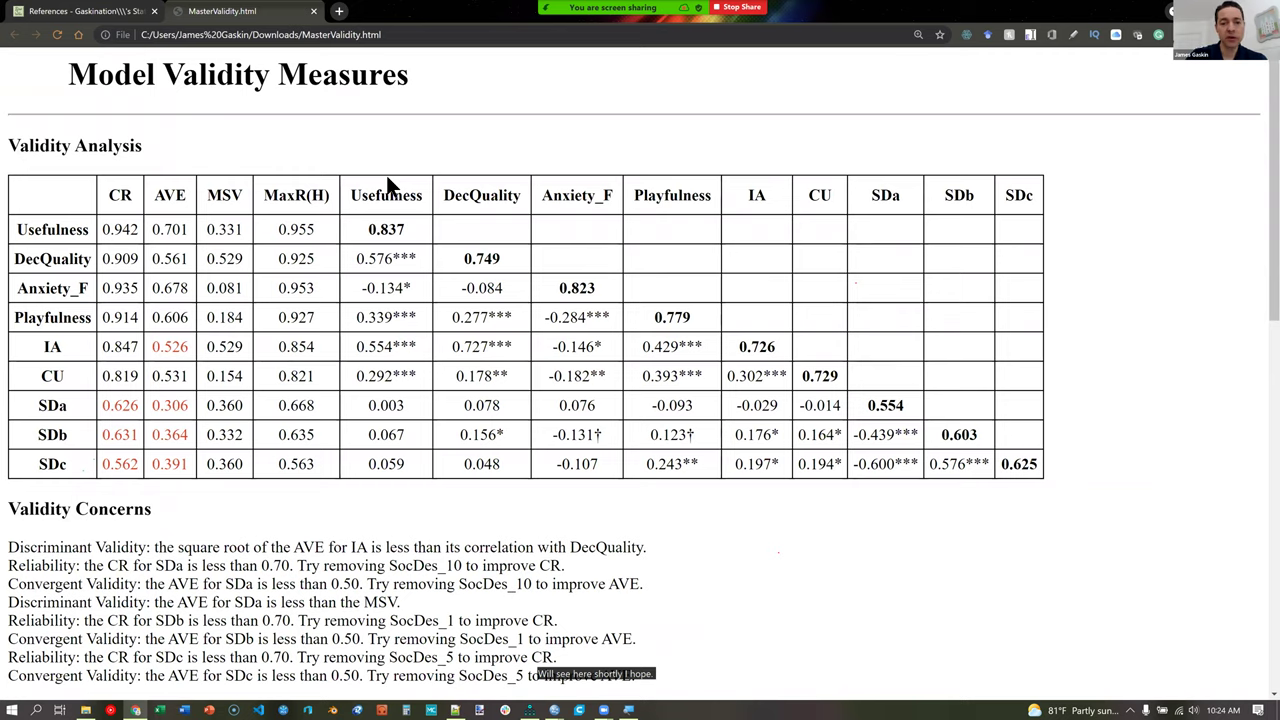
pyautogui.doubleClick(909, 434)
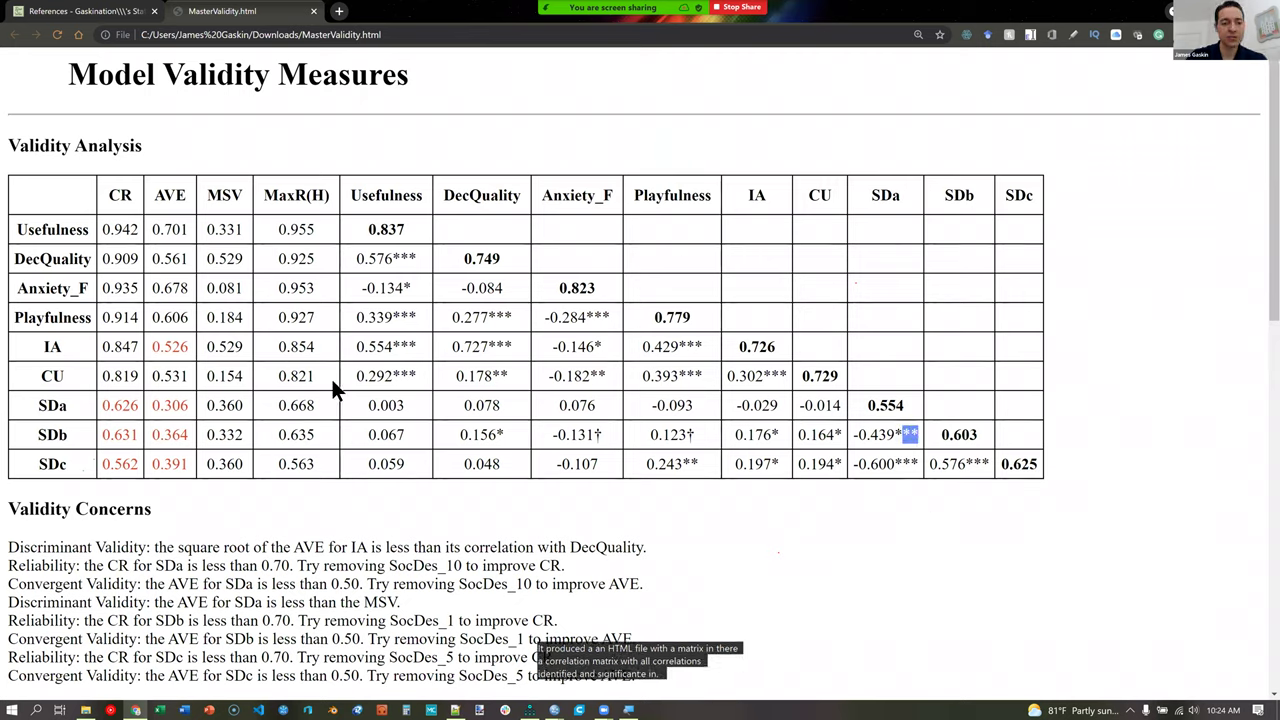
pyautogui.doubleClick(118, 195)
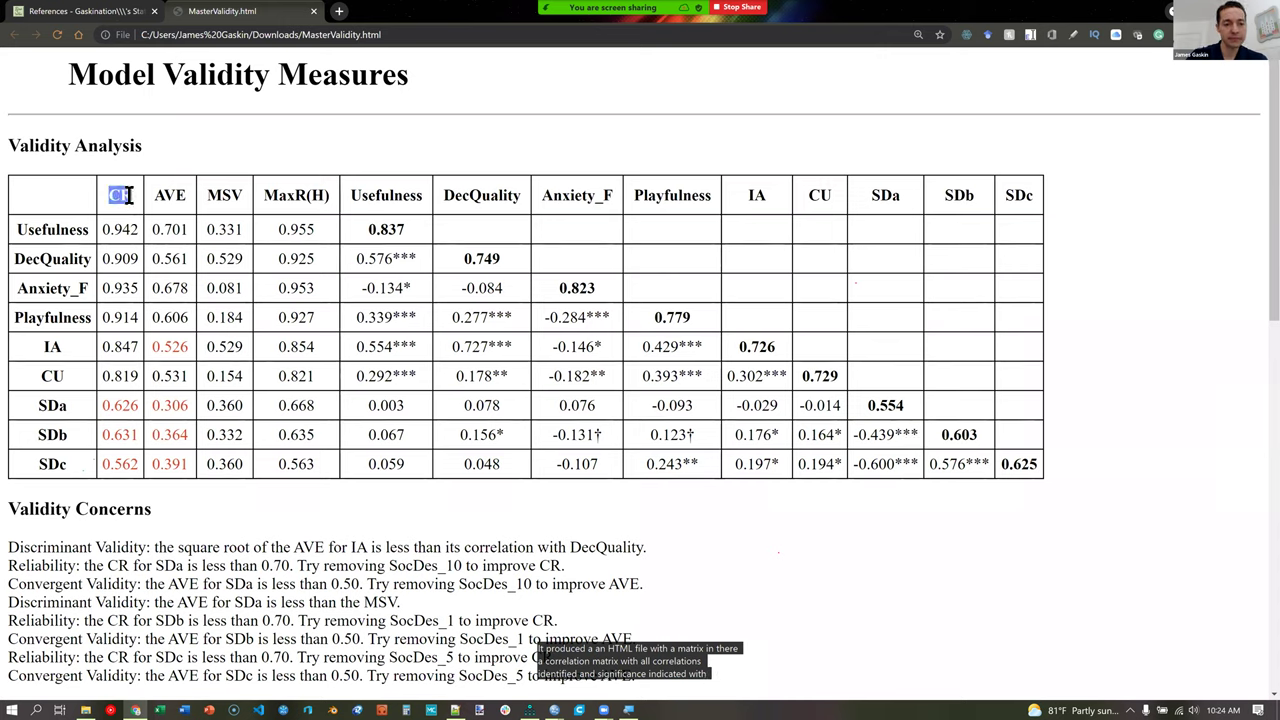
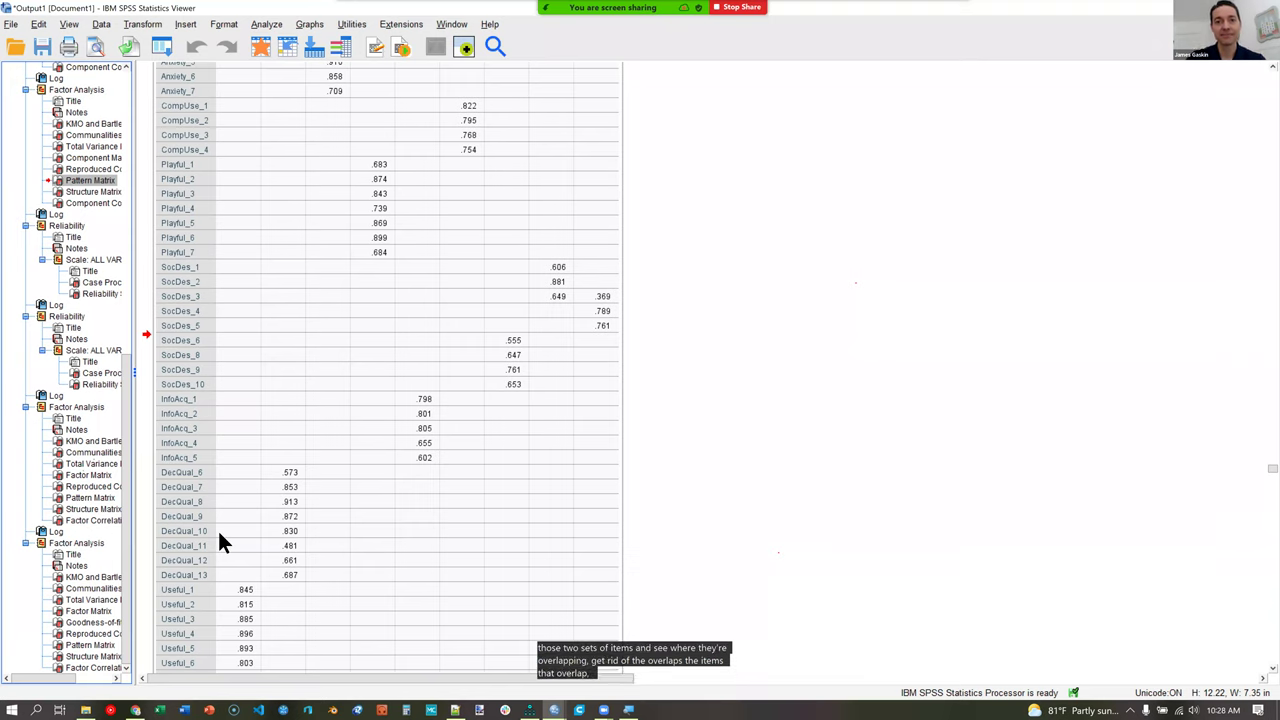
# Return from the SPSS output to the MasterValidity report in the browser and review its HTMT analysis, warnings and threshold references.
pyautogui.hotkey('alt', 'Tab')
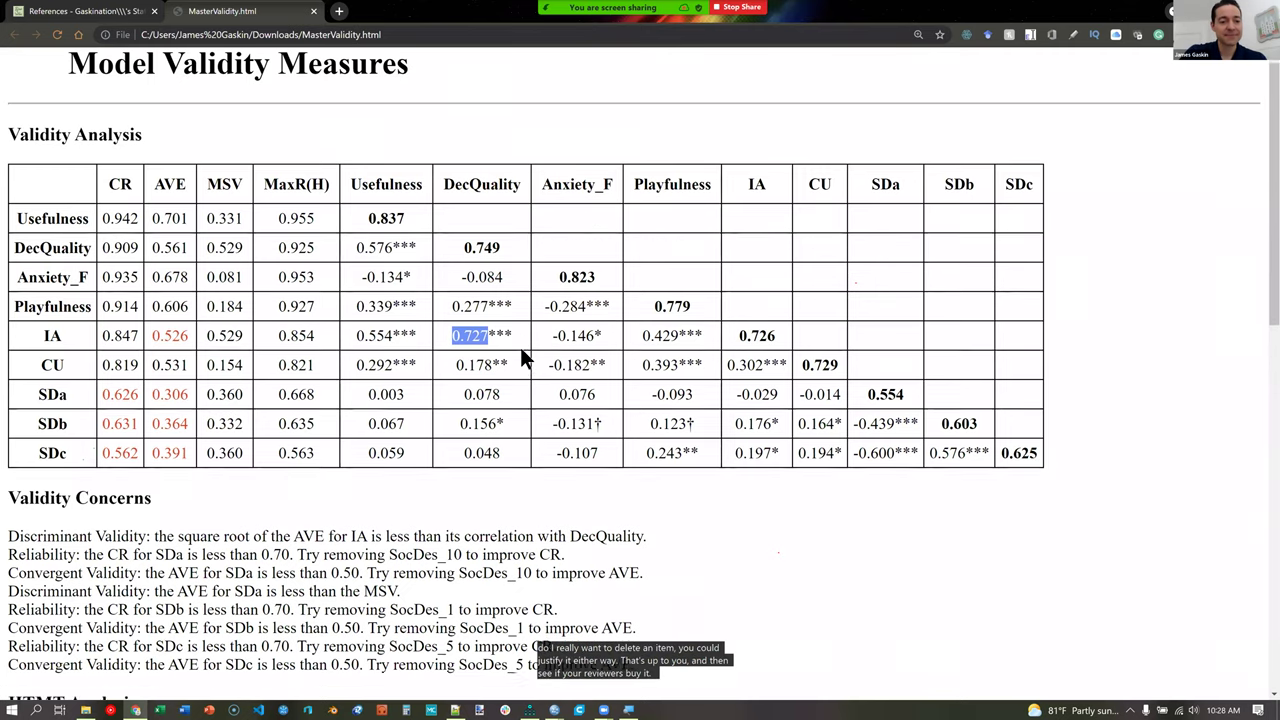
pyautogui.scroll(-2, 520, 350)
pyautogui.scroll(-5, 720, 361)
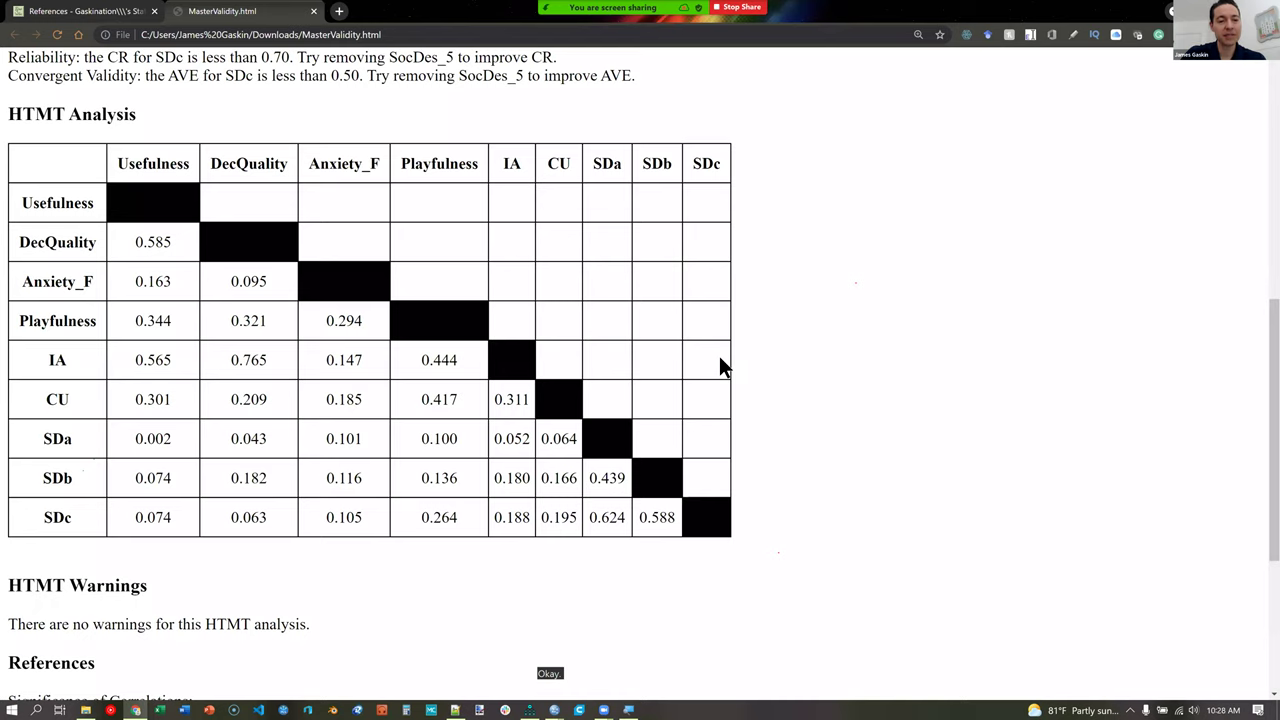
pyautogui.doubleClick(38, 112)
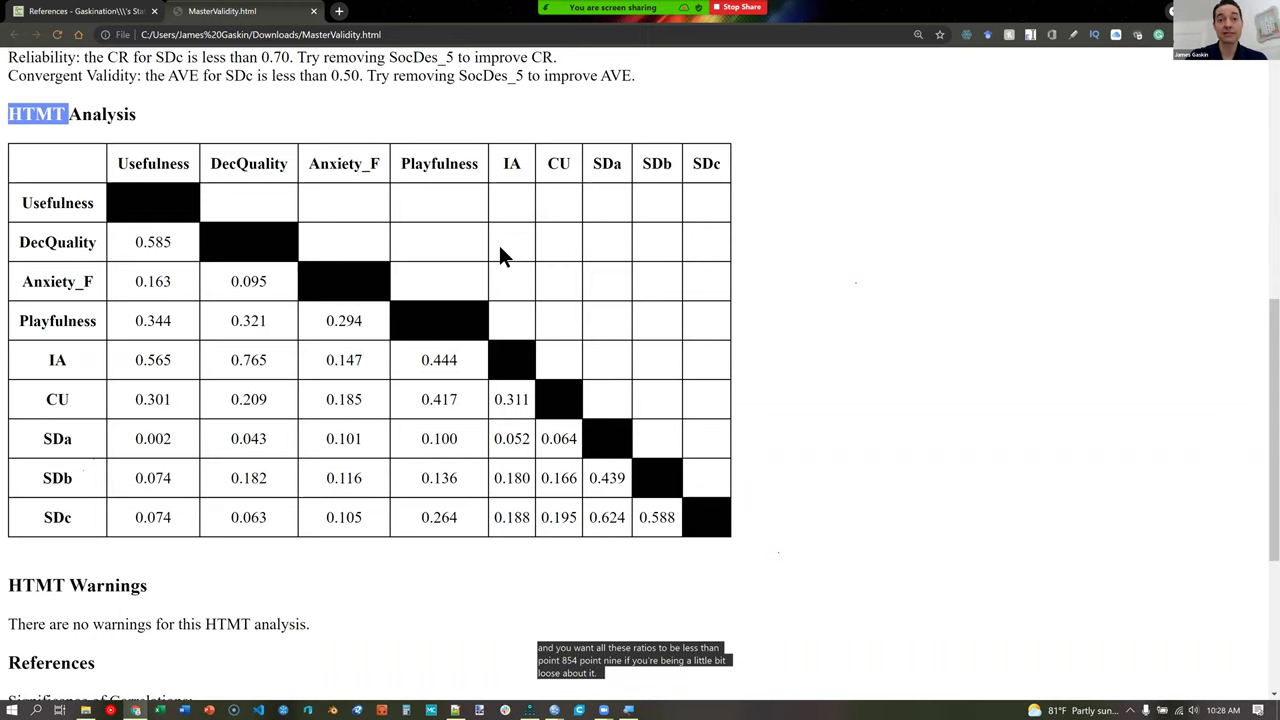
pyautogui.scroll(-2, 861, 516)
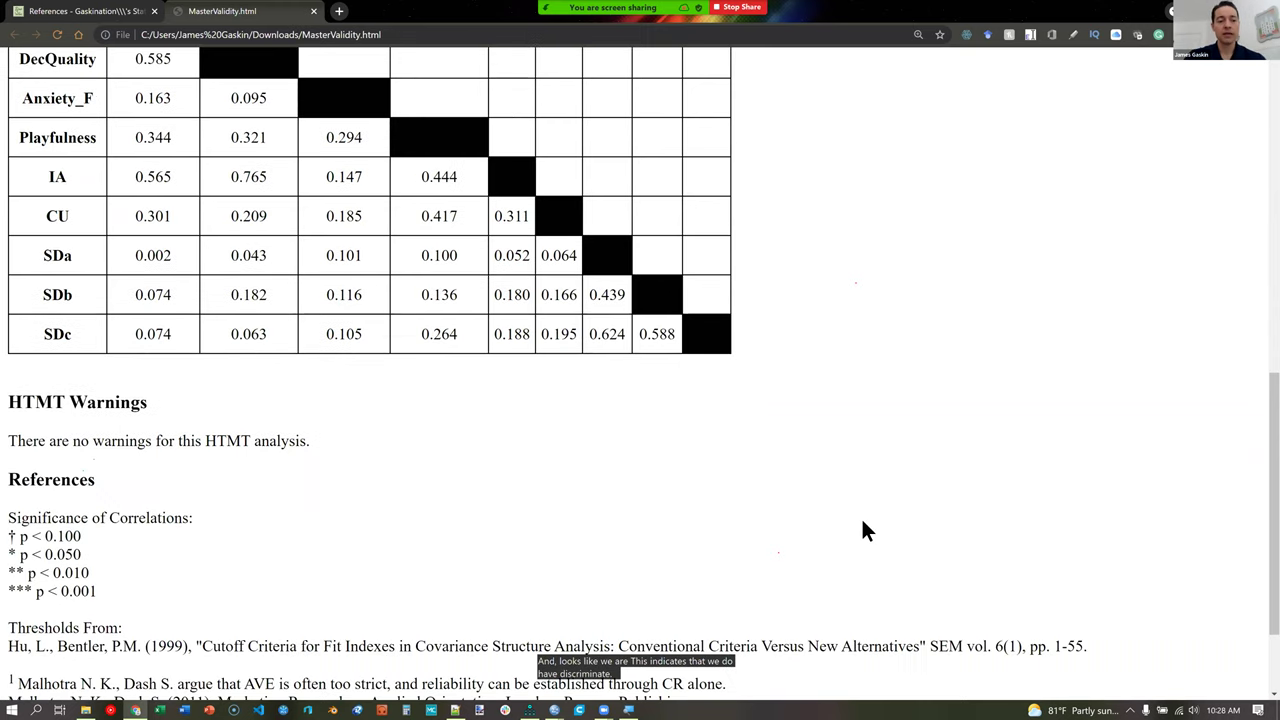
pyautogui.scroll(-2, 862, 520)
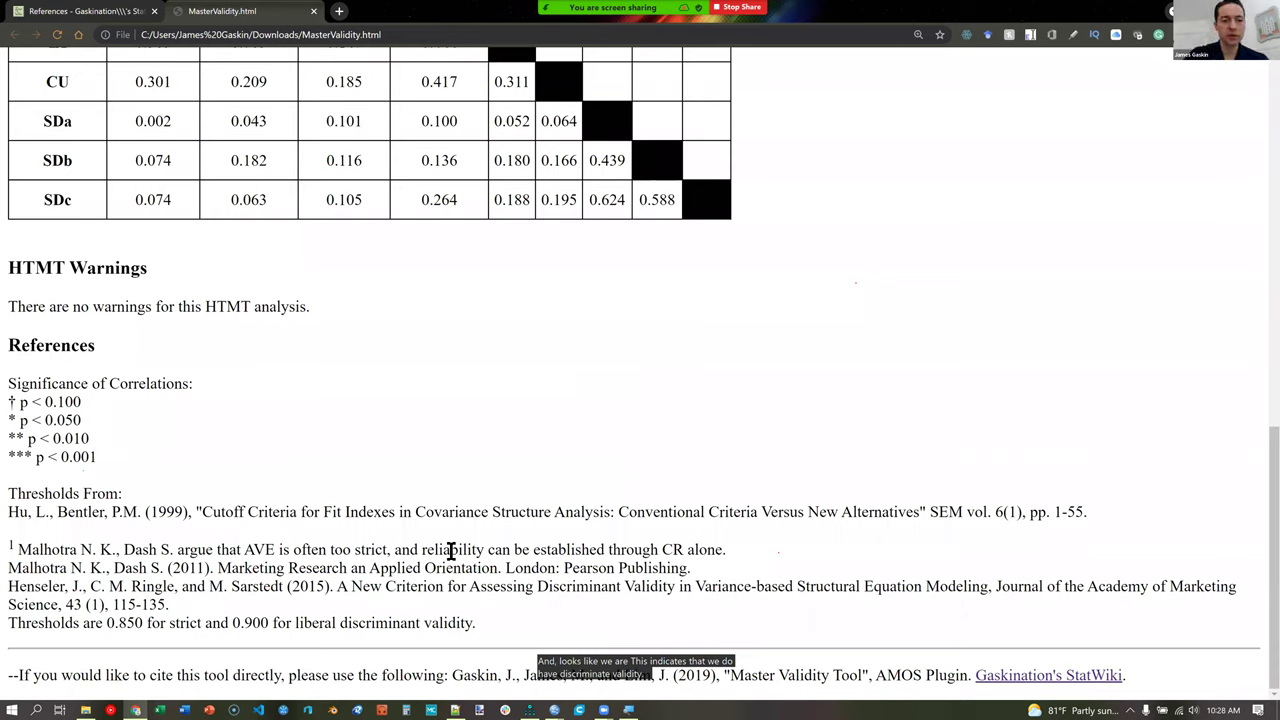
# Open the Plugins guide page of StatWiki and look over its overview, video links and plugin installation instructions.
pyautogui.click(110, 17)
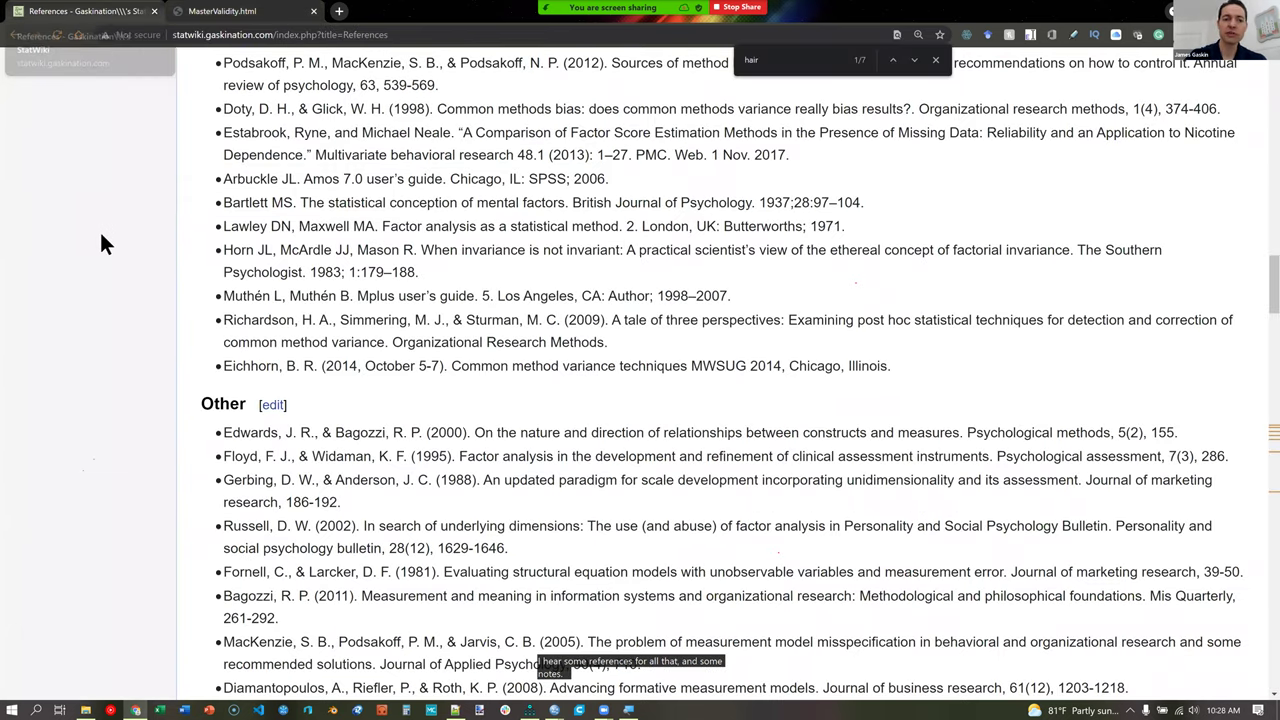
pyautogui.scroll(4, 113, 244)
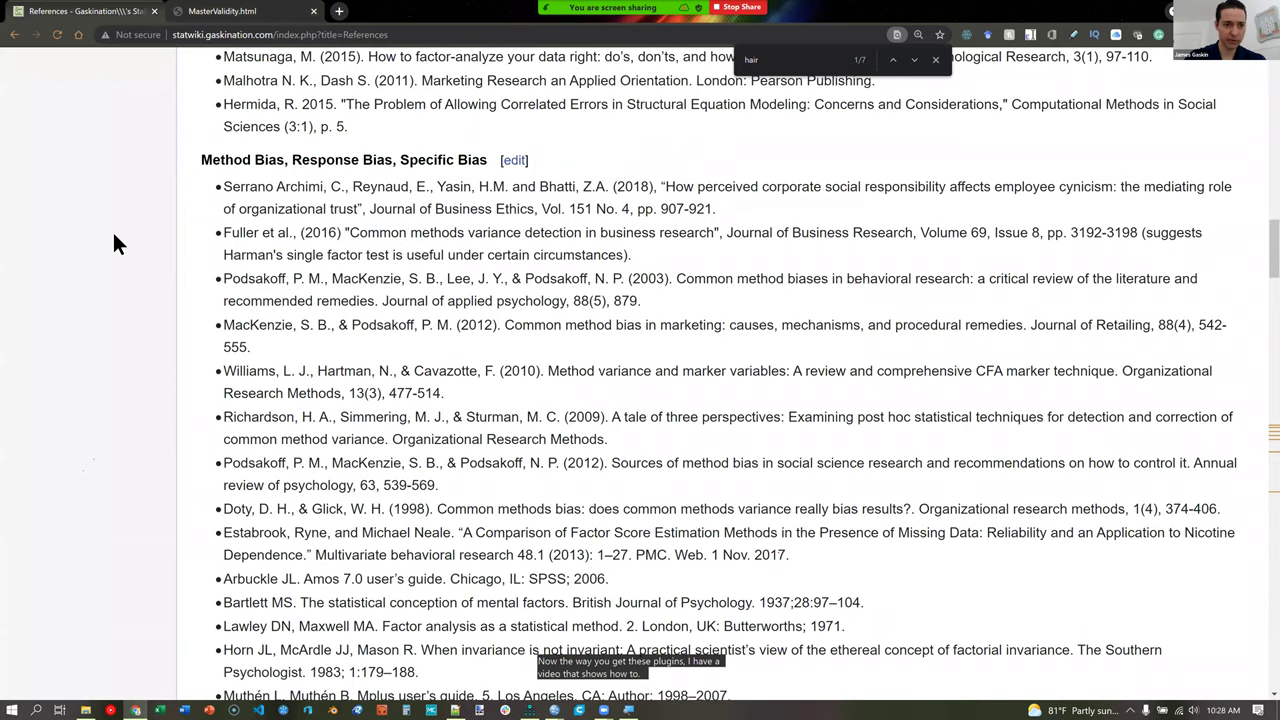
pyautogui.scroll(5, 54, 436)
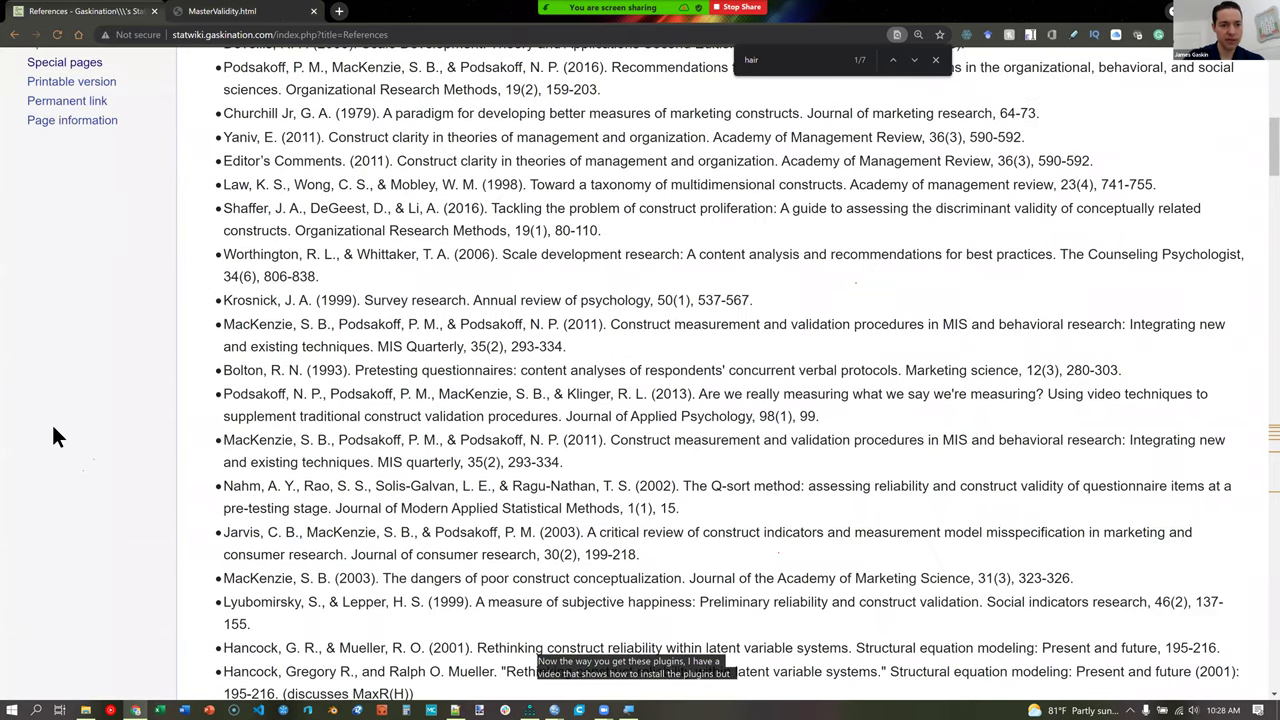
pyautogui.scroll(5, 54, 430)
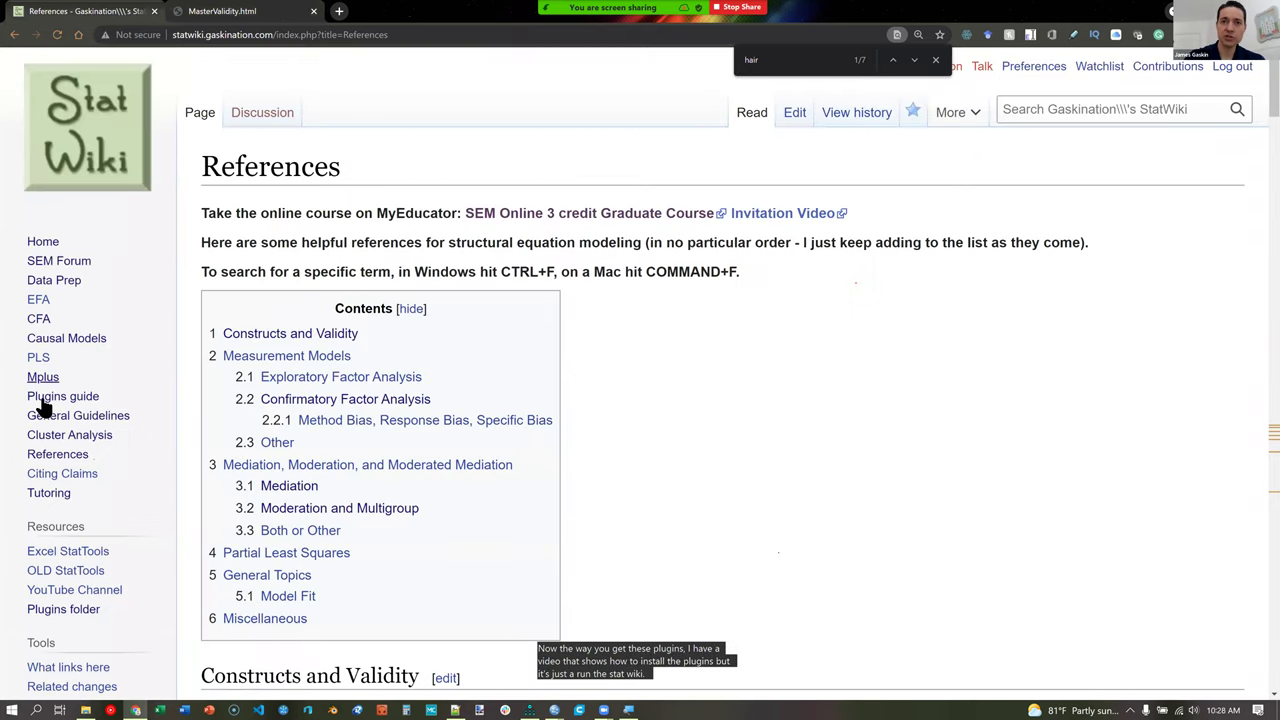
pyautogui.click(42, 398)
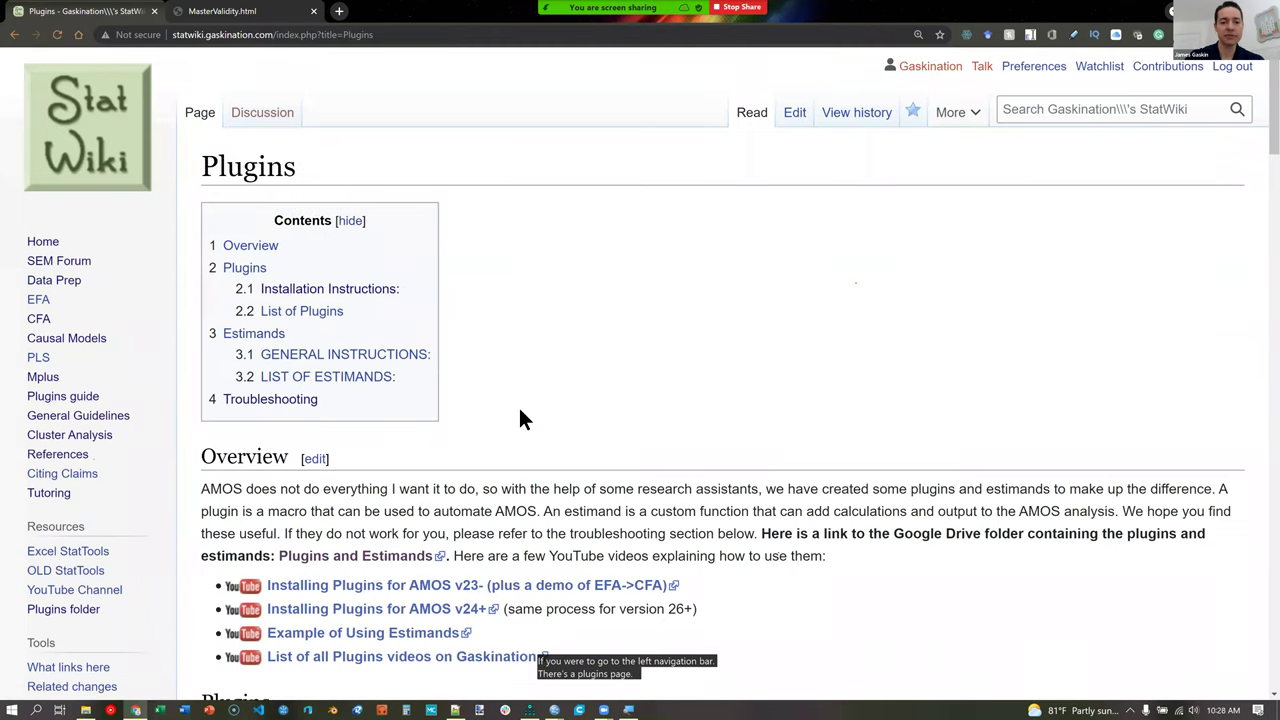
pyautogui.scroll(-1, 519, 410)
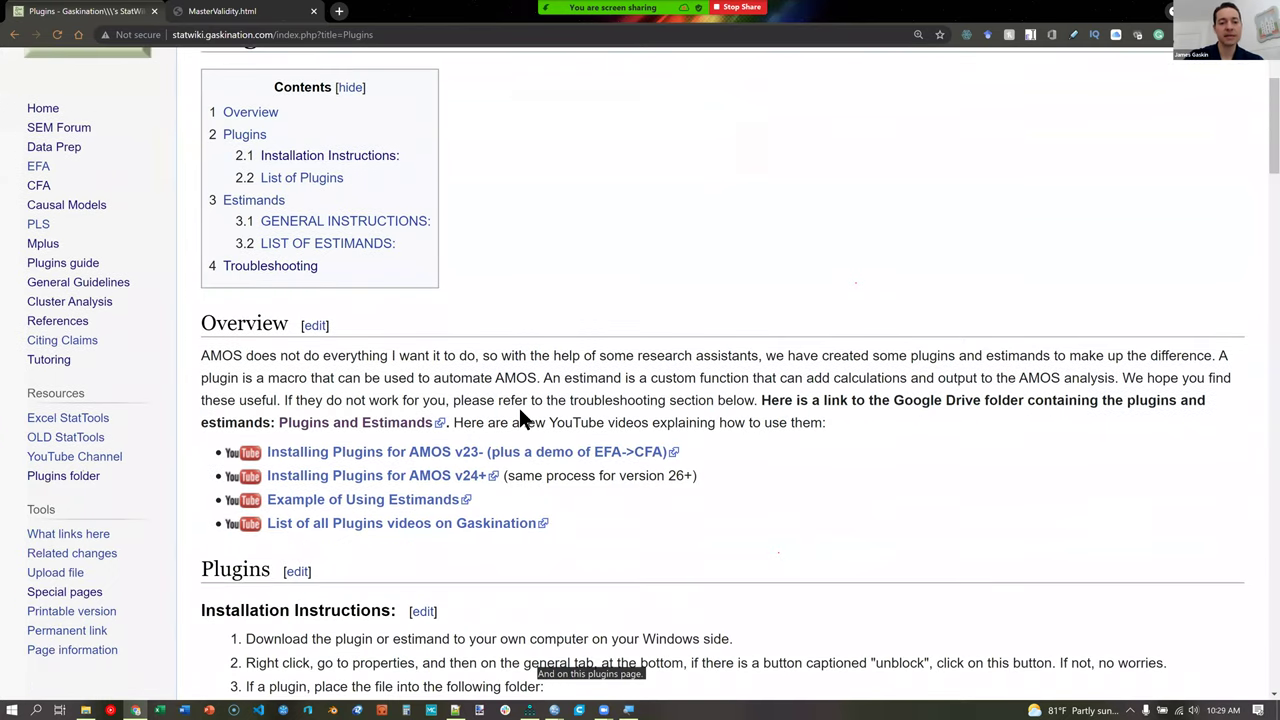
pyautogui.scroll(-1, 671, 500)
pyautogui.scroll(-1, 644, 479)
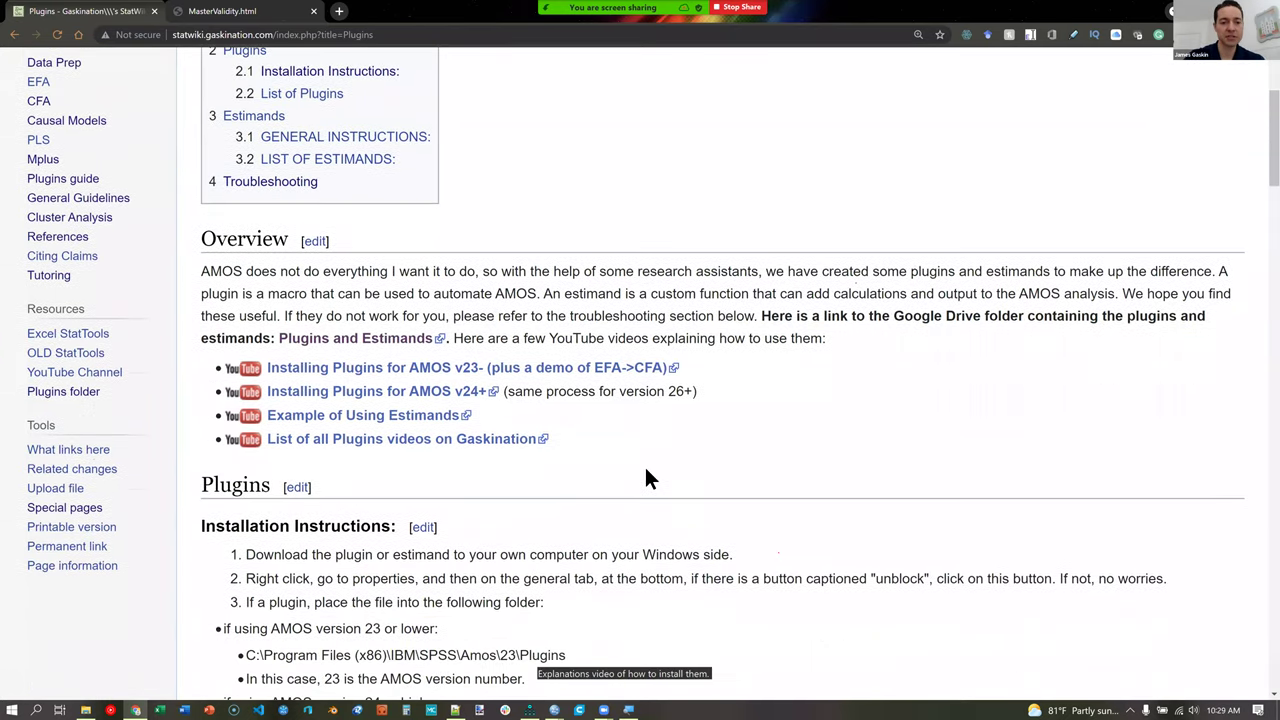
# Look through the plugin installation instructions, the list of plugins and the list of estimands on the StatWiki Plugins page.
pyautogui.scroll(-1, 398, 458)
pyautogui.scroll(-4, 517, 447)
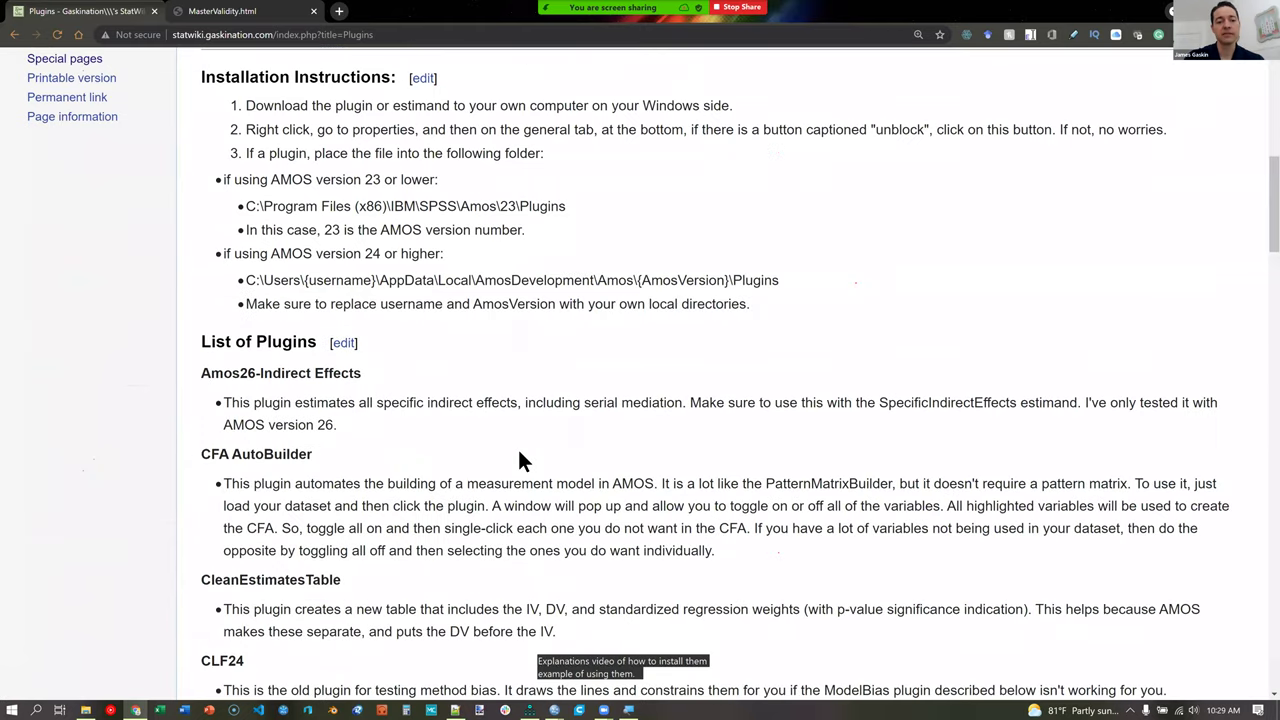
pyautogui.scroll(-1, 557, 460)
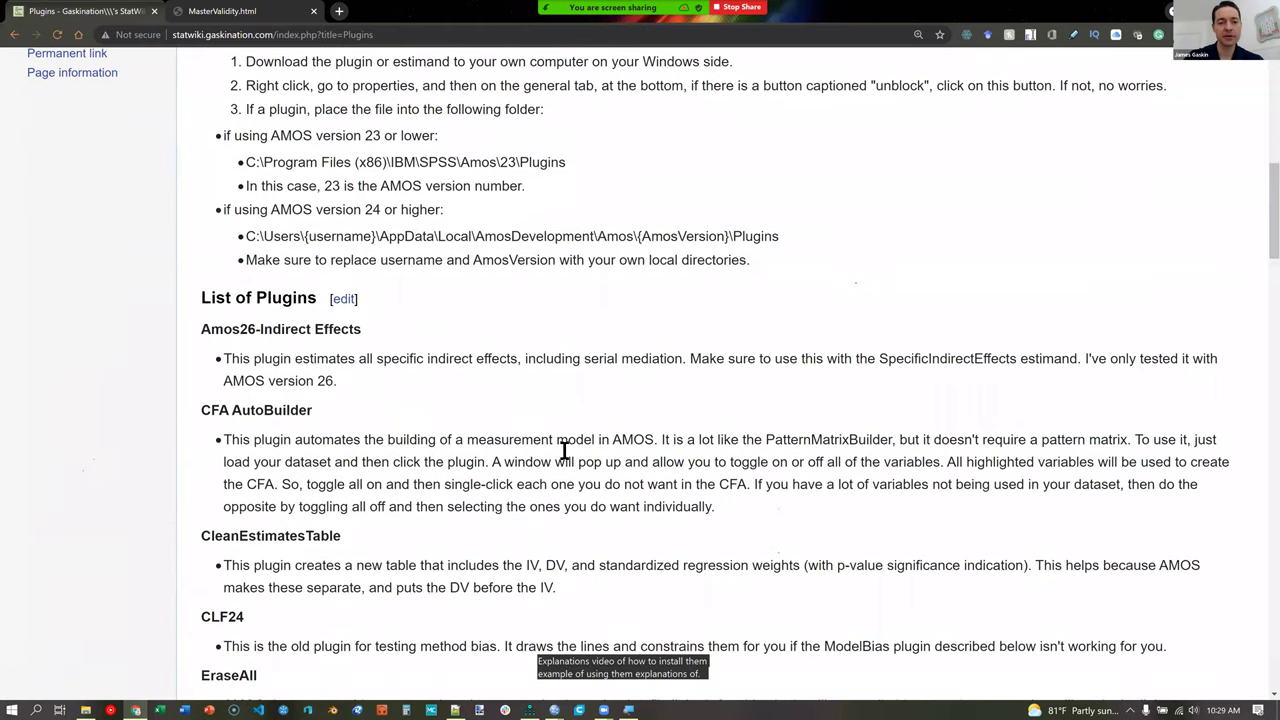
pyautogui.scroll(-4, 563, 452)
pyautogui.scroll(-13, 564, 451)
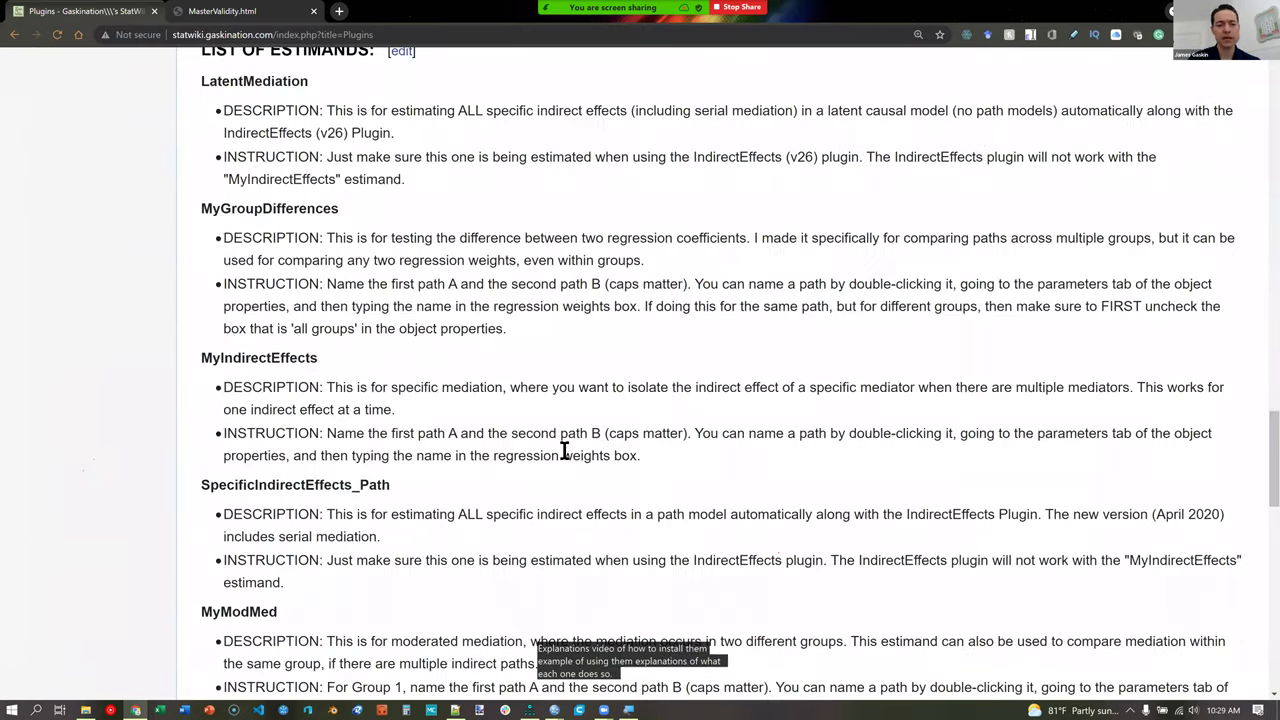
pyautogui.scroll(-4, 565, 451)
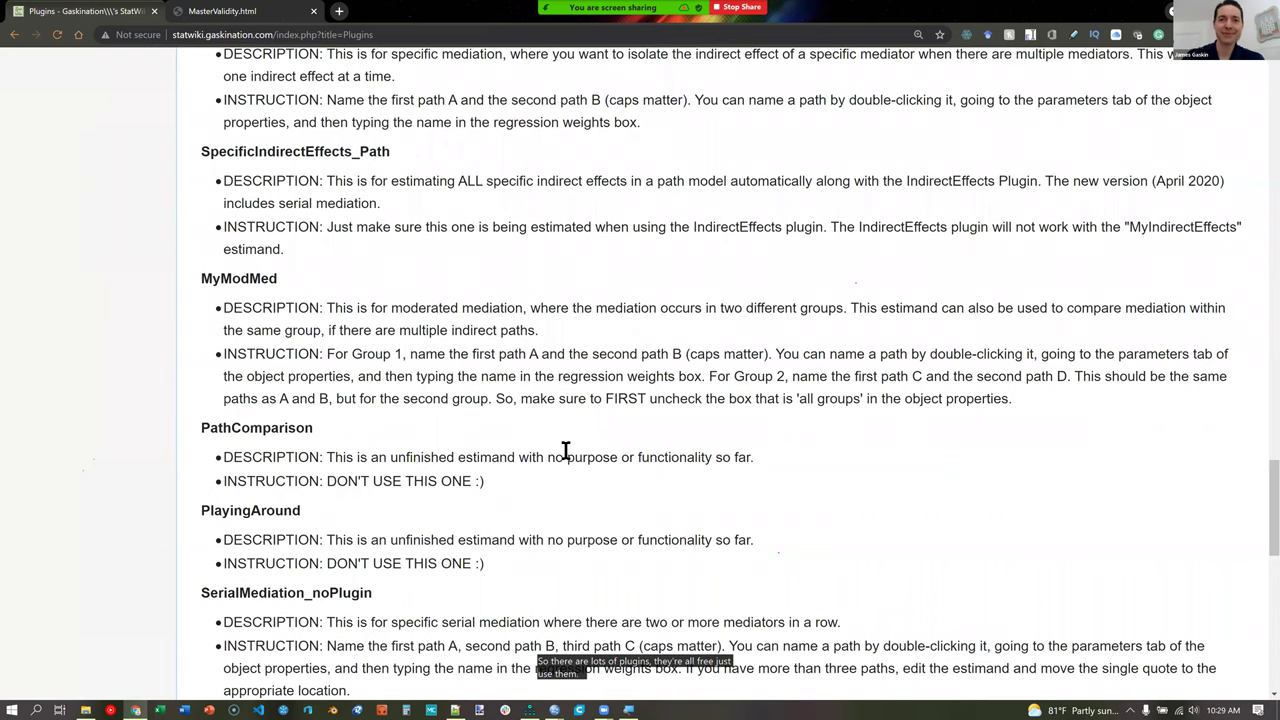
pyautogui.press('Home')
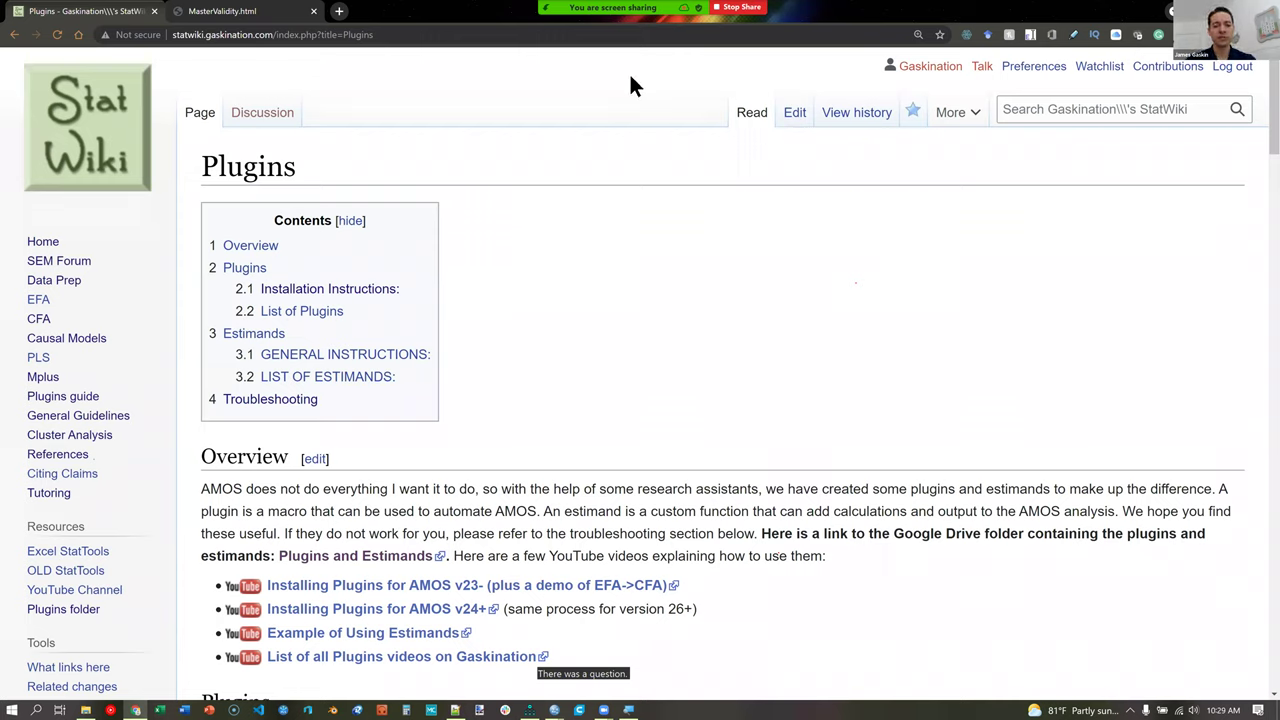
# Switch back to Amos and look over the path diagram from Usefulness to SDc, comparing how many items each factor has.
pyautogui.hotkey('alt', 'Tab')
pyautogui.scroll(-1, 1220, 360)
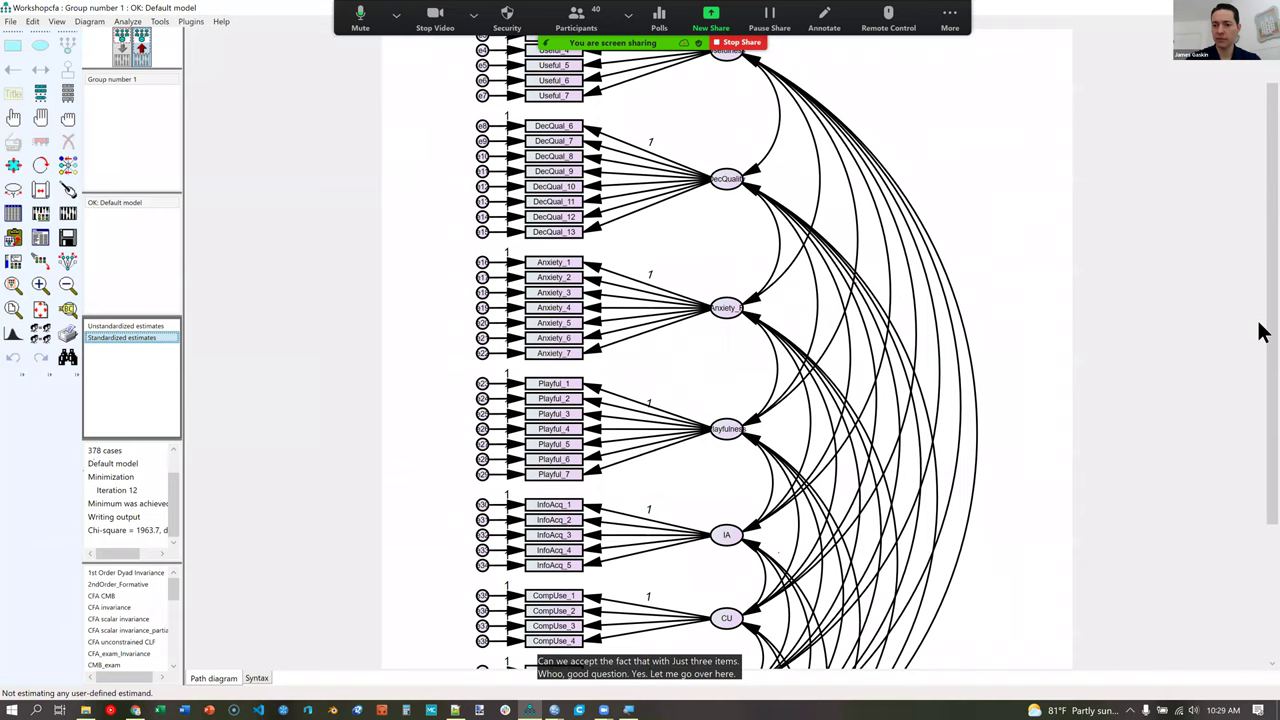
pyautogui.scroll(-1, 1257, 430)
pyautogui.scroll(-1, 1260, 505)
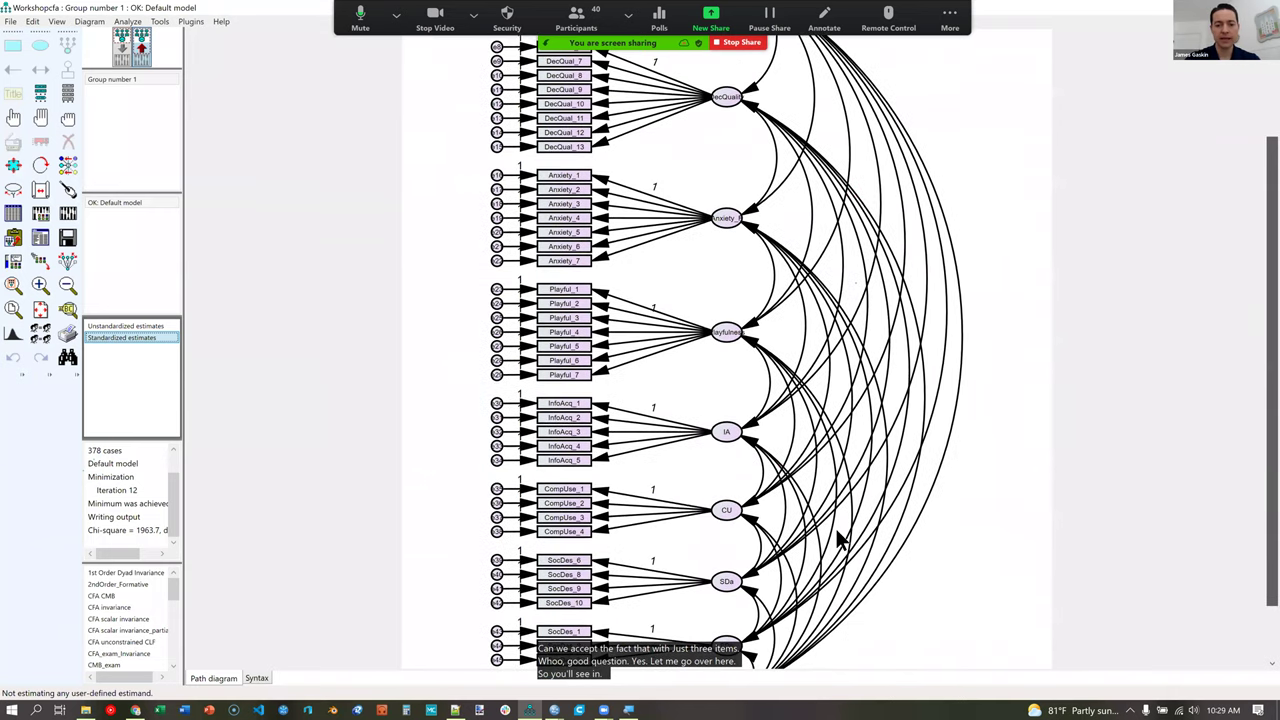
pyautogui.scroll(-1, 726, 599)
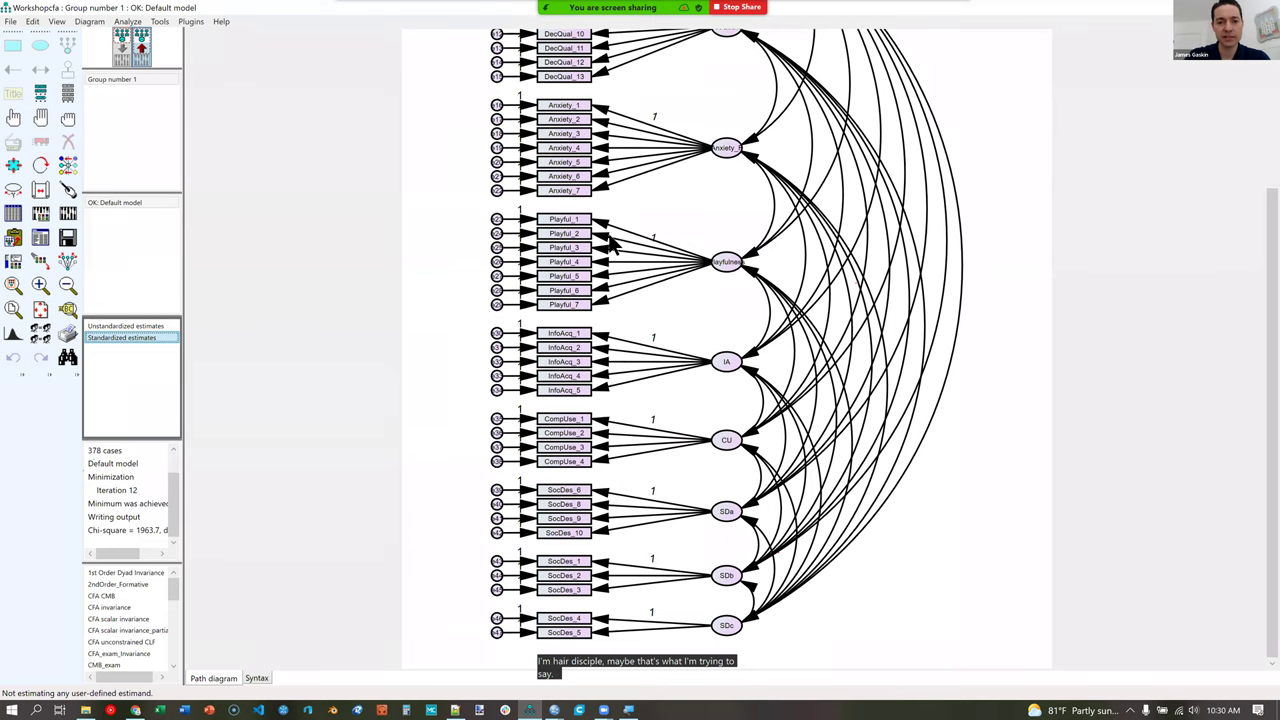
pyautogui.scroll(3, 614, 250)
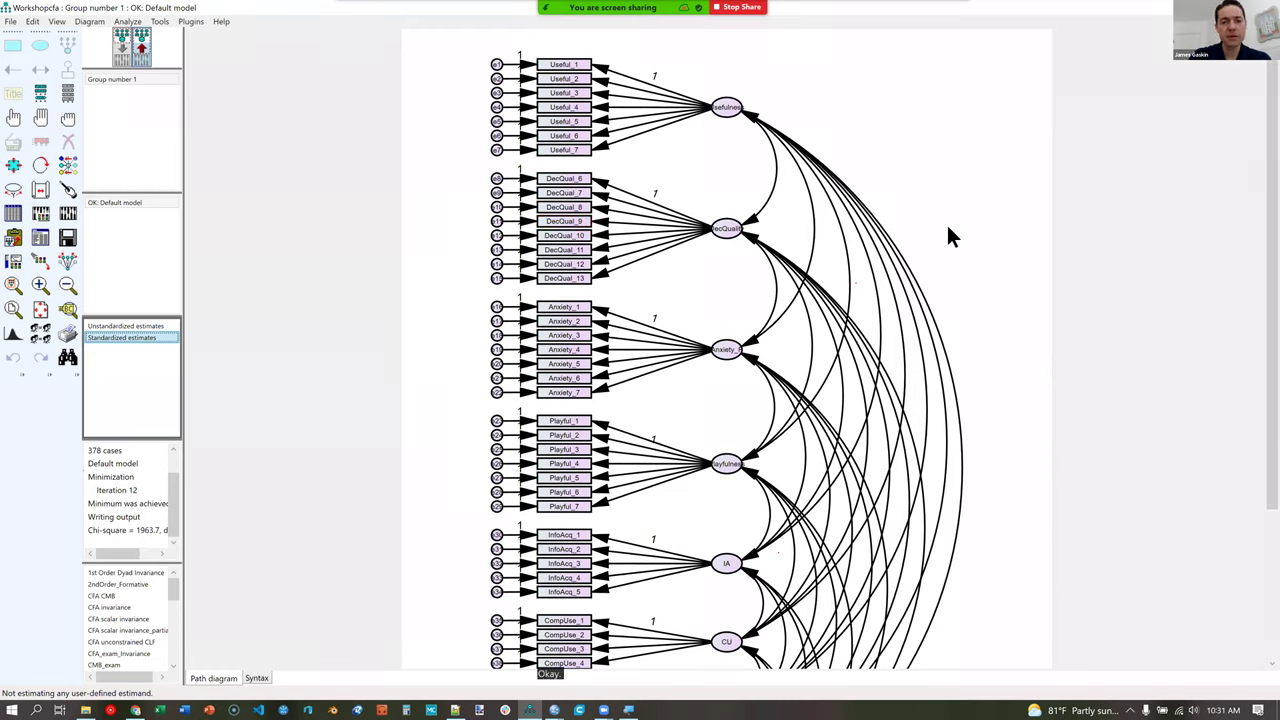
pyautogui.scroll(-3, 1260, 420)
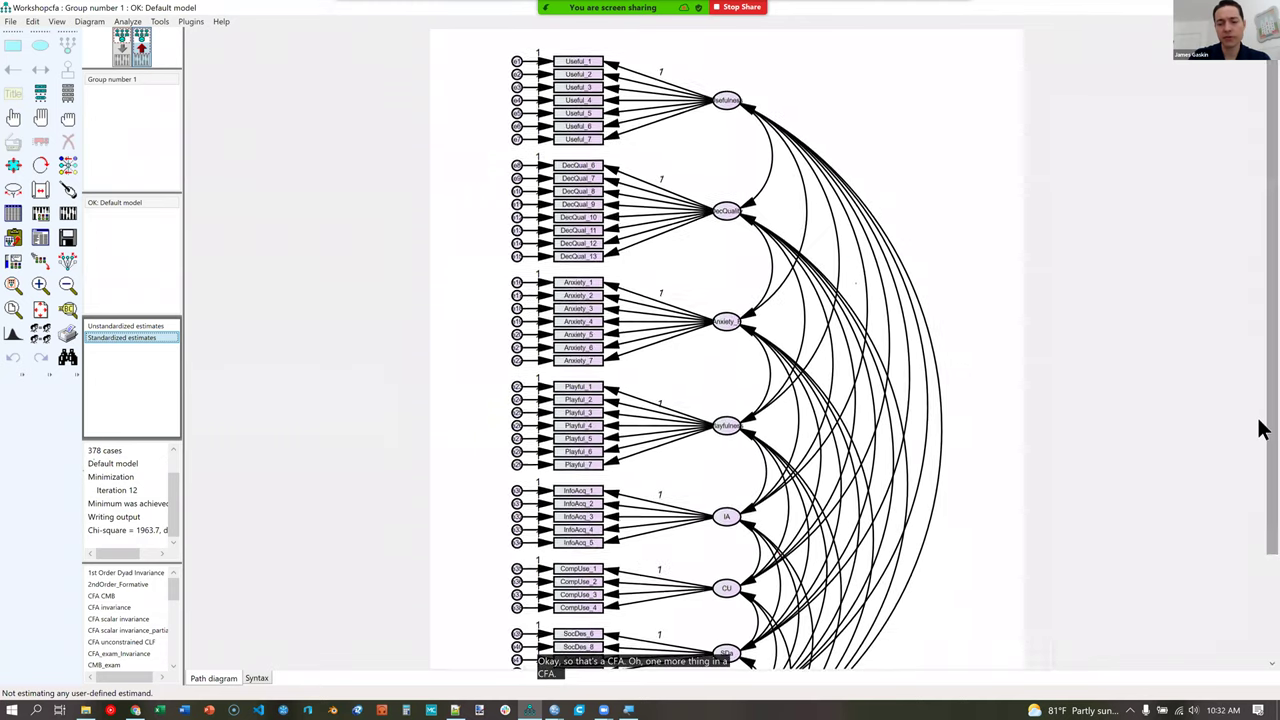
pyautogui.scroll(2, 1260, 430)
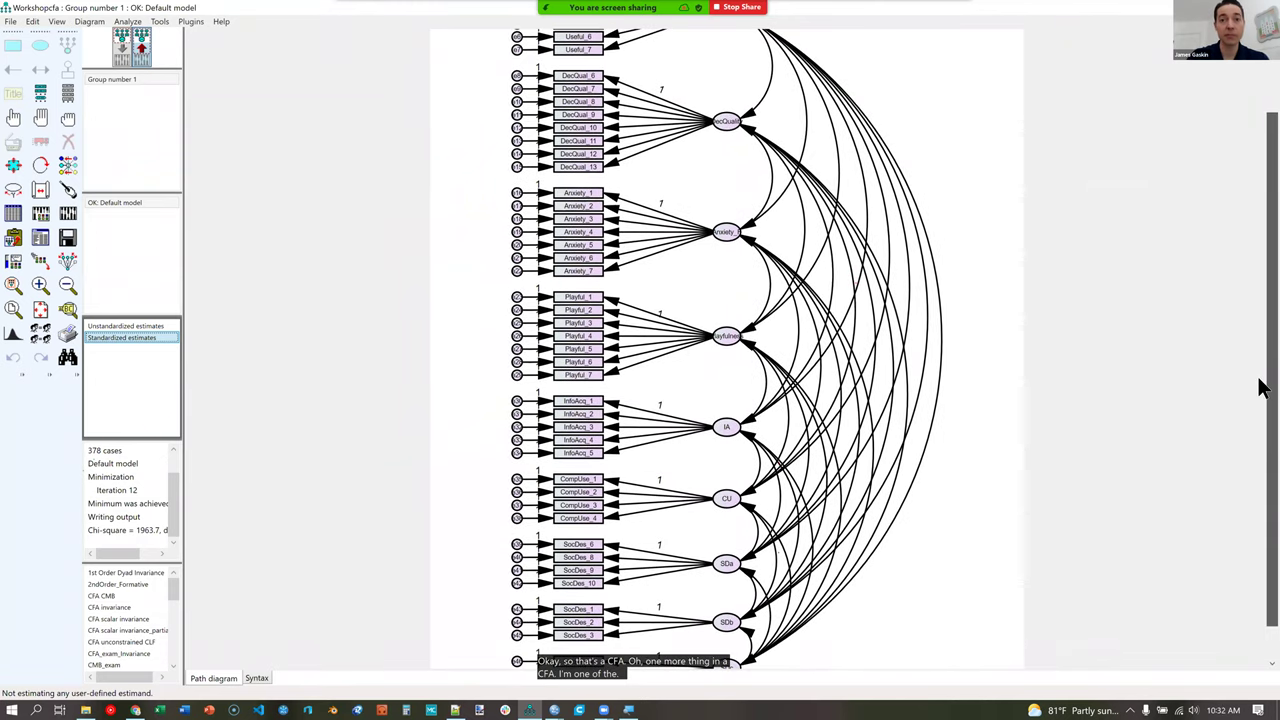
pyautogui.scroll(-3, 1260, 388)
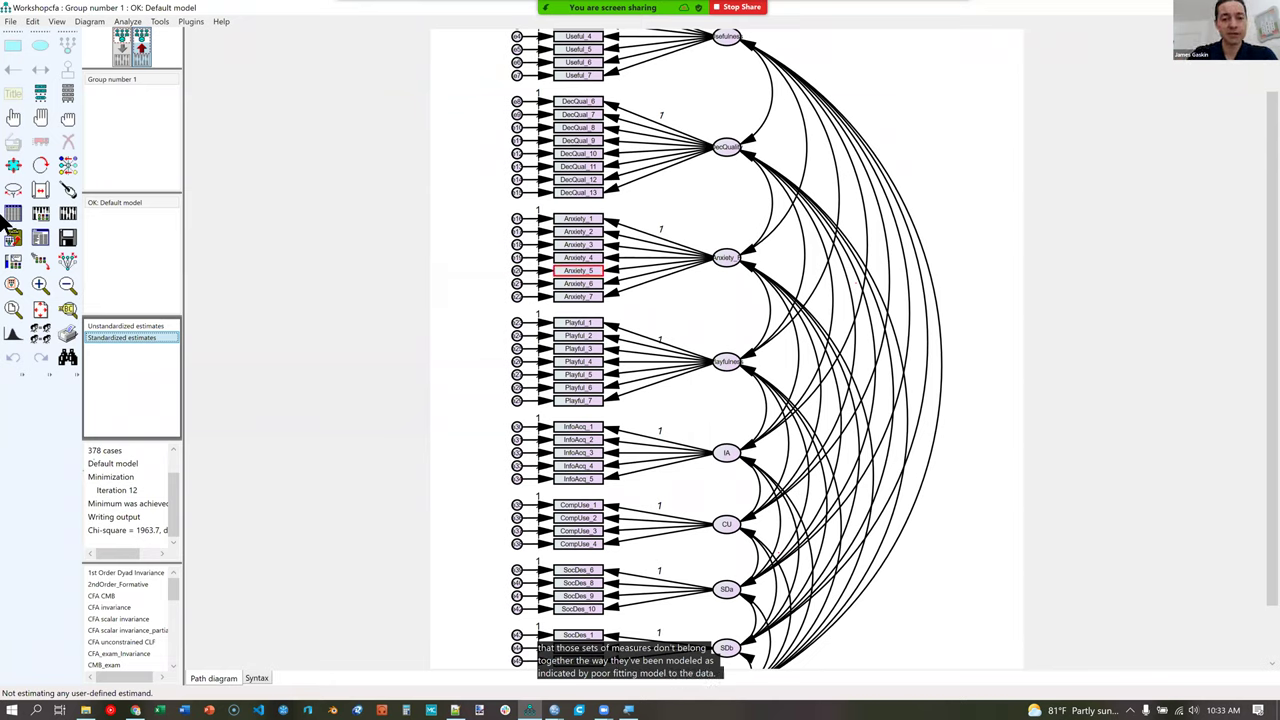
# Open the Amos text output of the confirmatory factor model and enlarge its window for reading the model fit.
pyautogui.click(45, 240)
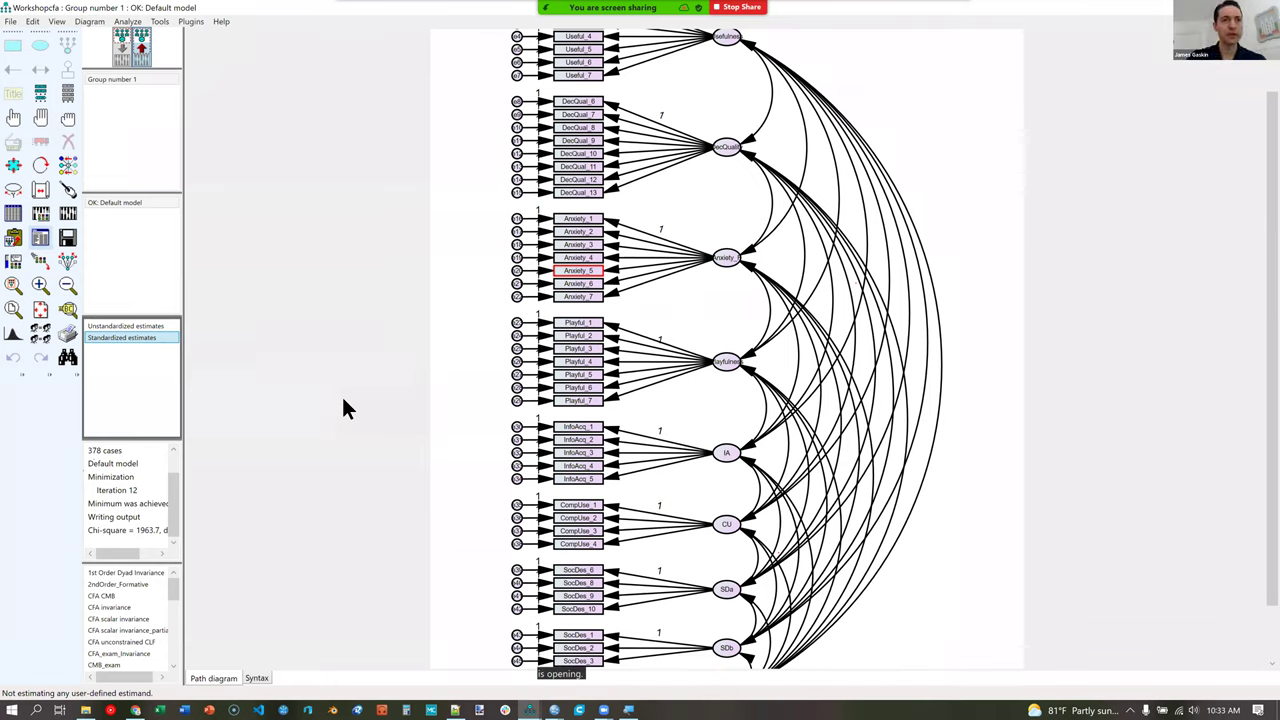
pyautogui.hotkey('alt', 'Tab')
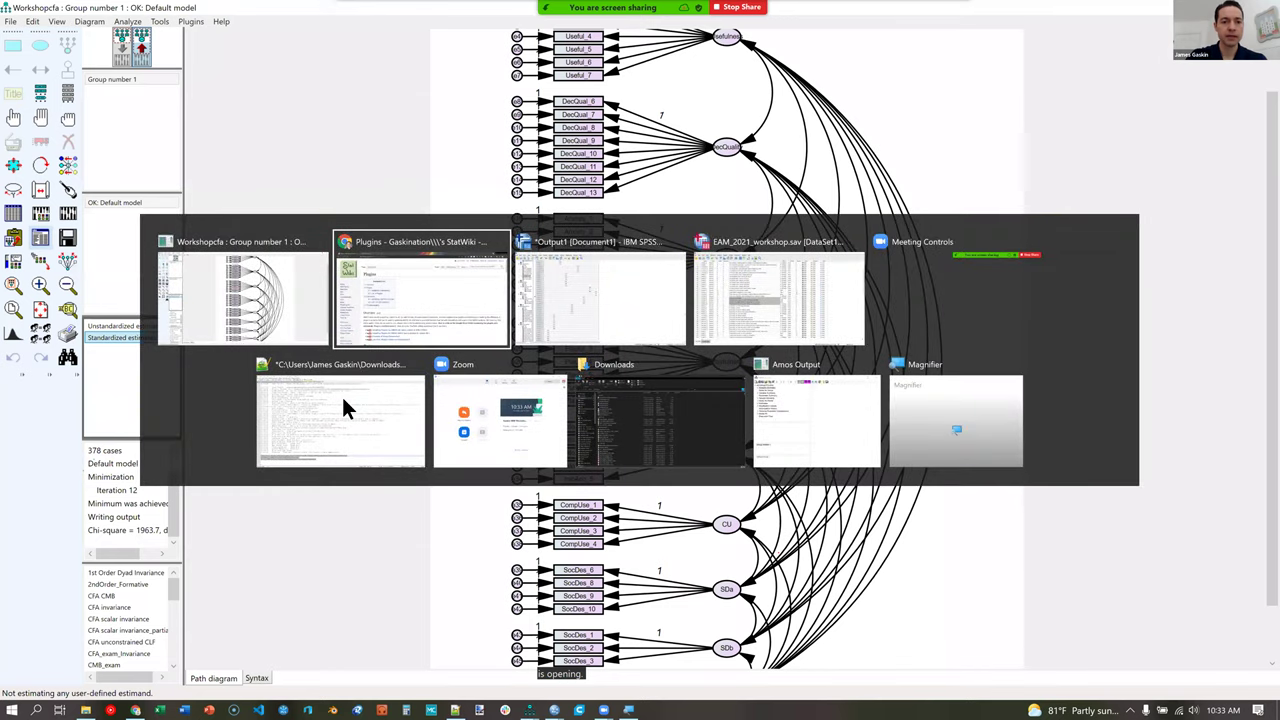
pyautogui.press('Escape')
pyautogui.hotkey('alt', 'Tab')
pyautogui.hotkey('alt', 'Tab')
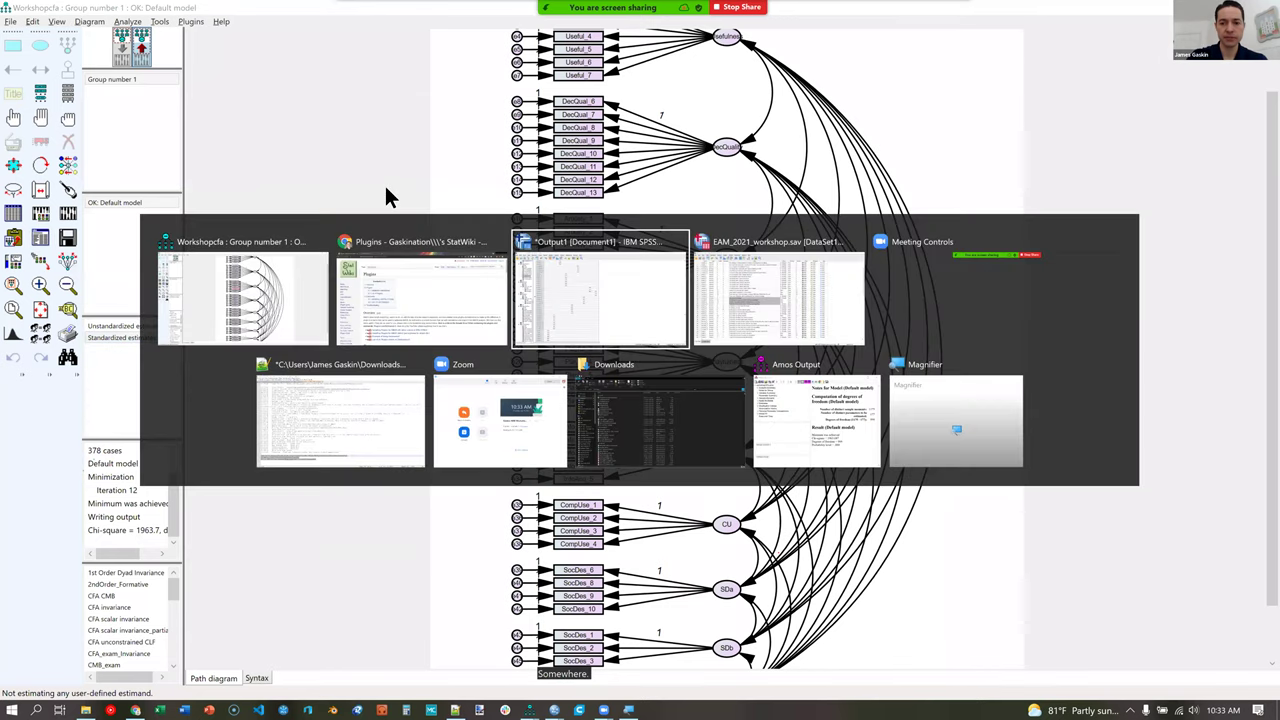
pyautogui.click(815, 432)
pyautogui.press('super+Up')
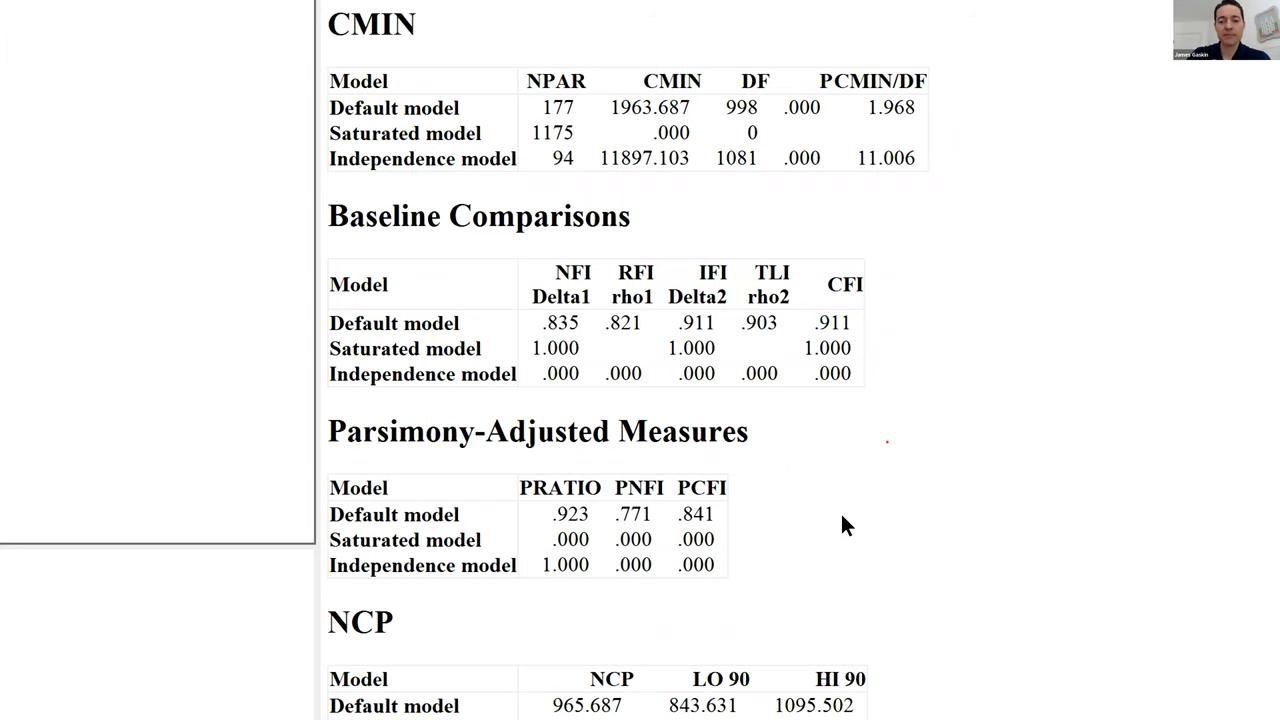
# Examine the Model Fit tables for the default model, from CMIN and baseline comparisons through RMSEA, PCLOSE and AIC.
pyautogui.scroll(-2, 843, 517)
pyautogui.scroll(-1, 895, 505)
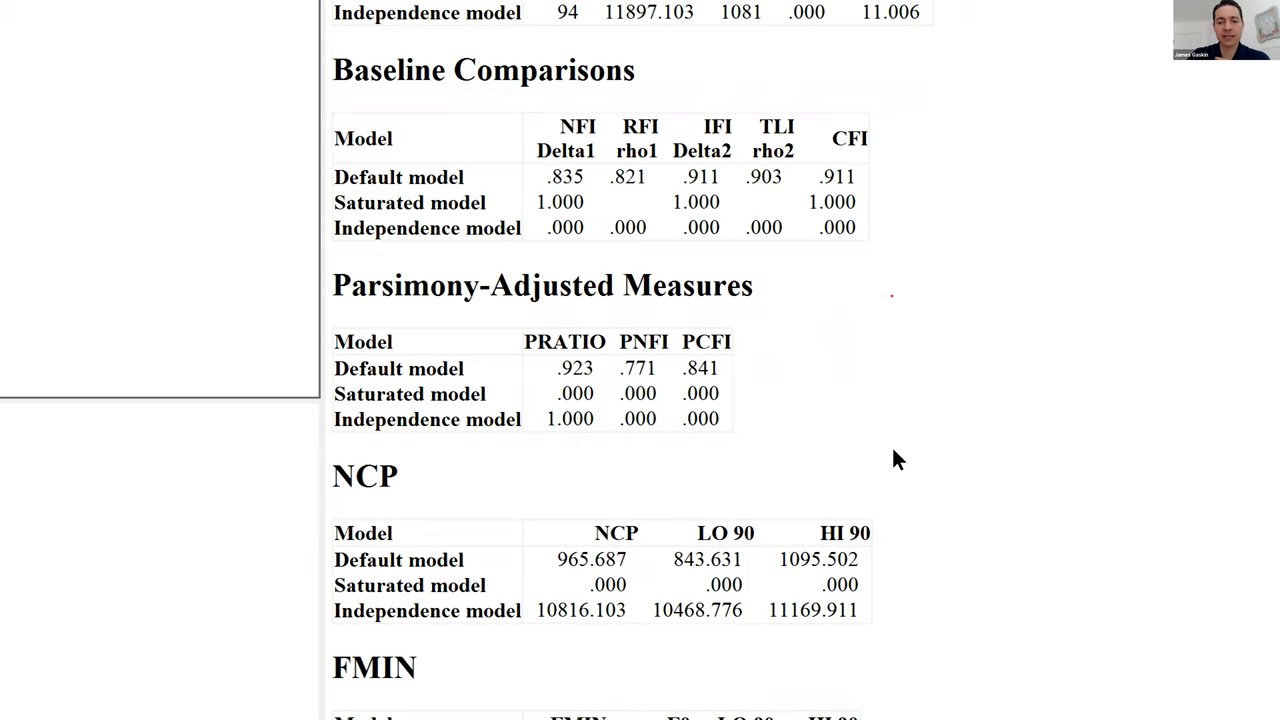
pyautogui.scroll(-2, 894, 457)
pyautogui.scroll(-5, 895, 458)
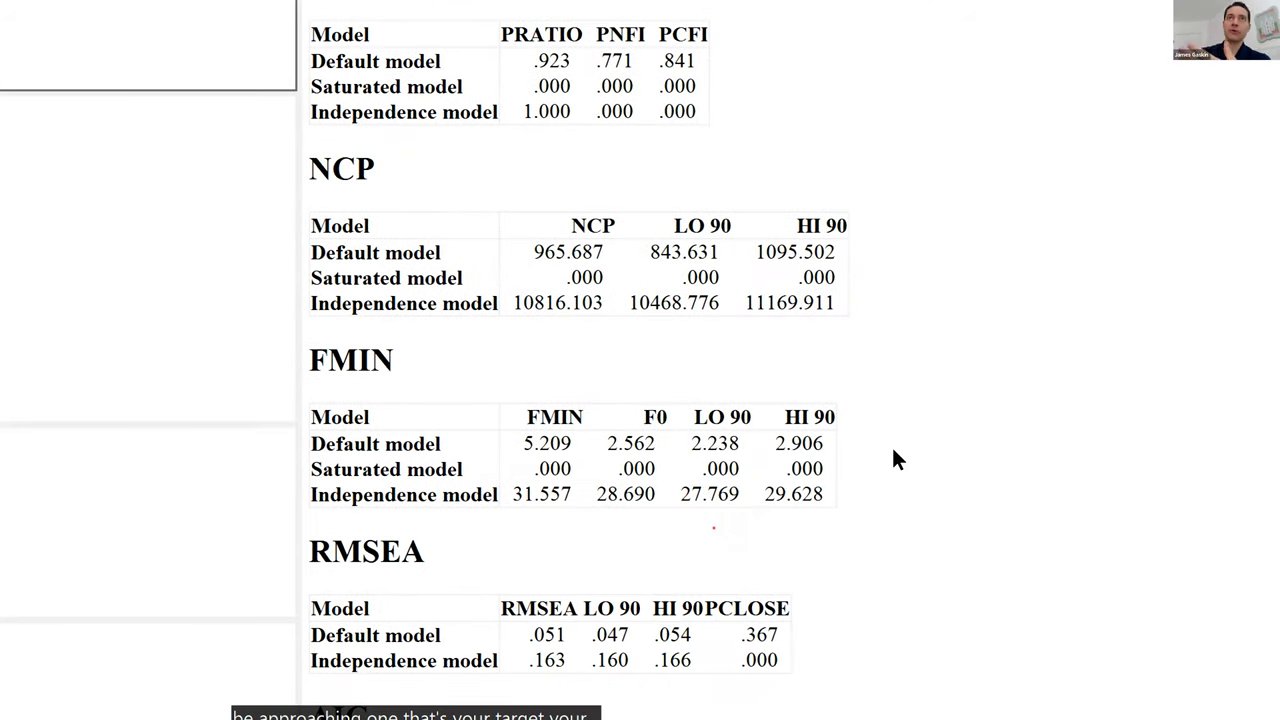
pyautogui.scroll(-9, 690, 415)
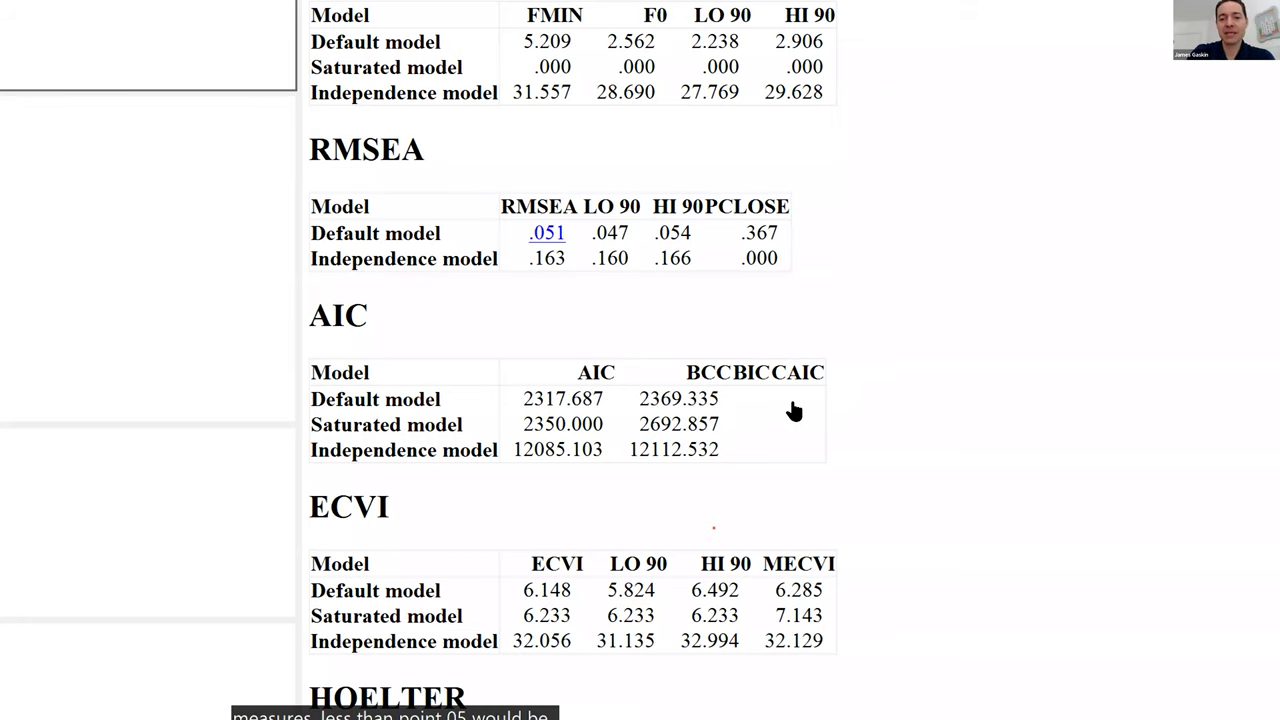
pyautogui.press('Tab')
pyautogui.click(843, 414)
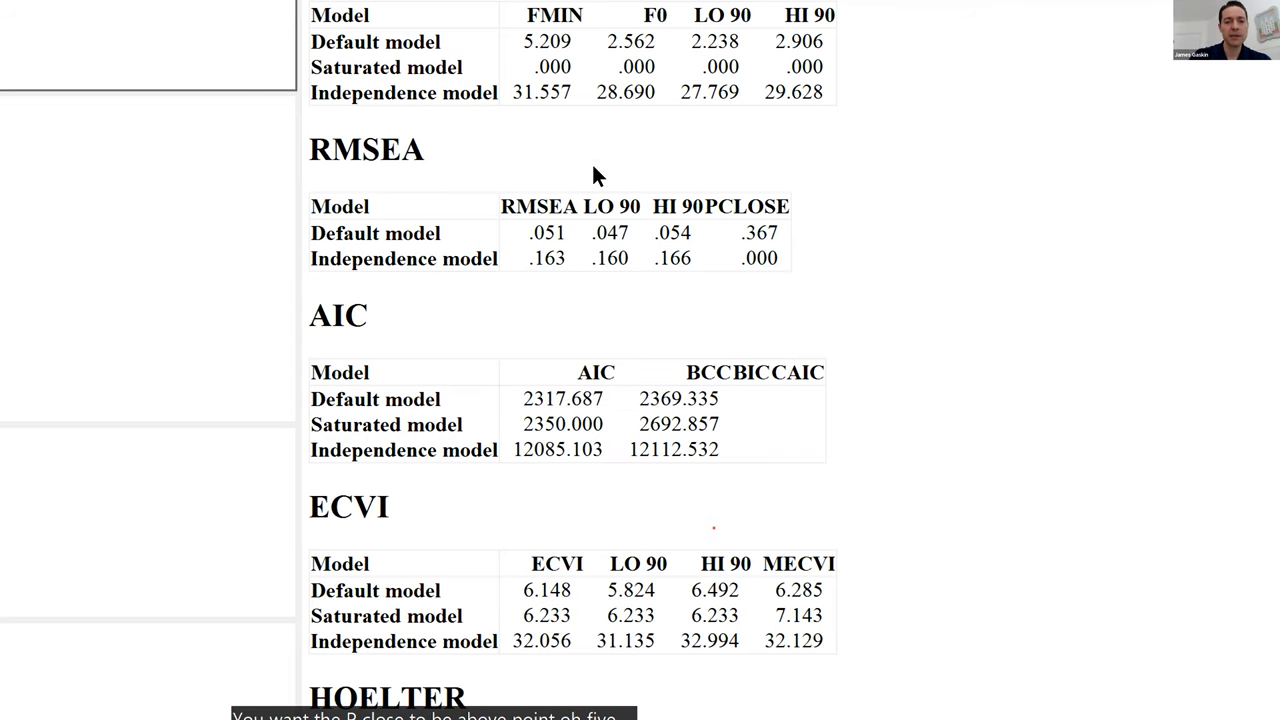
# Show the Notes for Model section of the Amos output to read the degrees of freedom and chi-square result.
pyautogui.scroll(10, 875, 145)
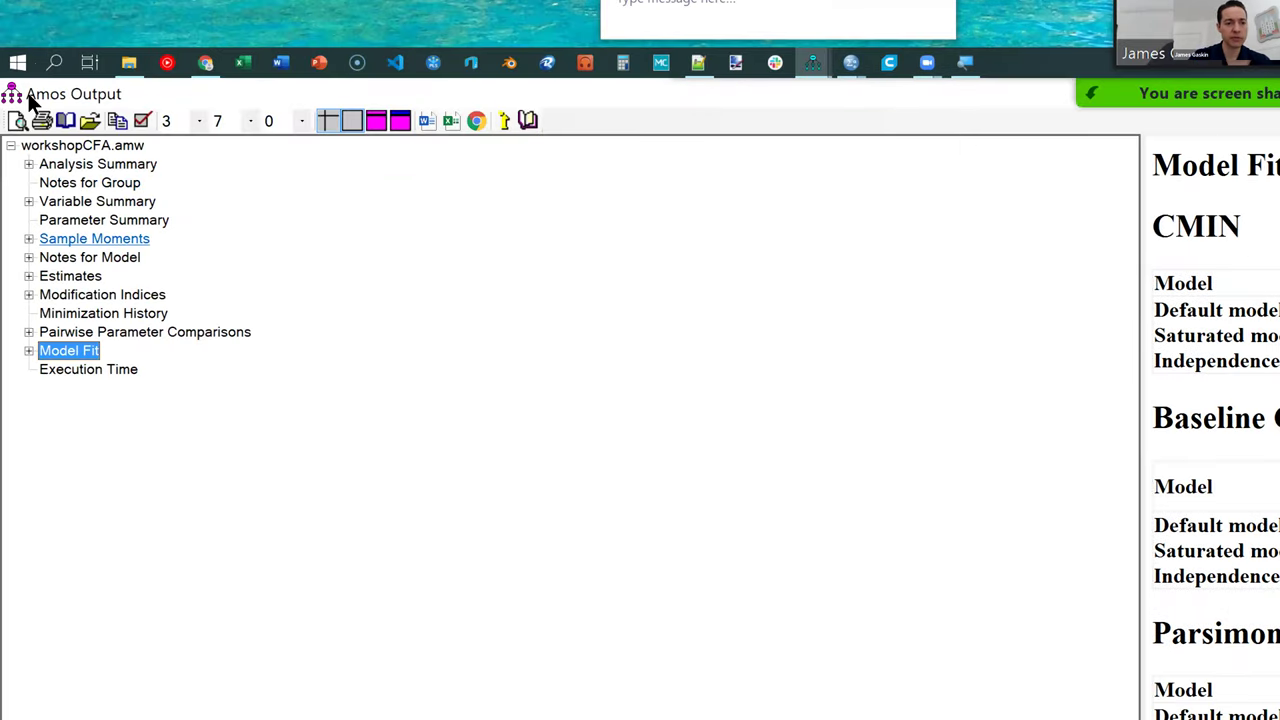
pyautogui.click(70, 276)
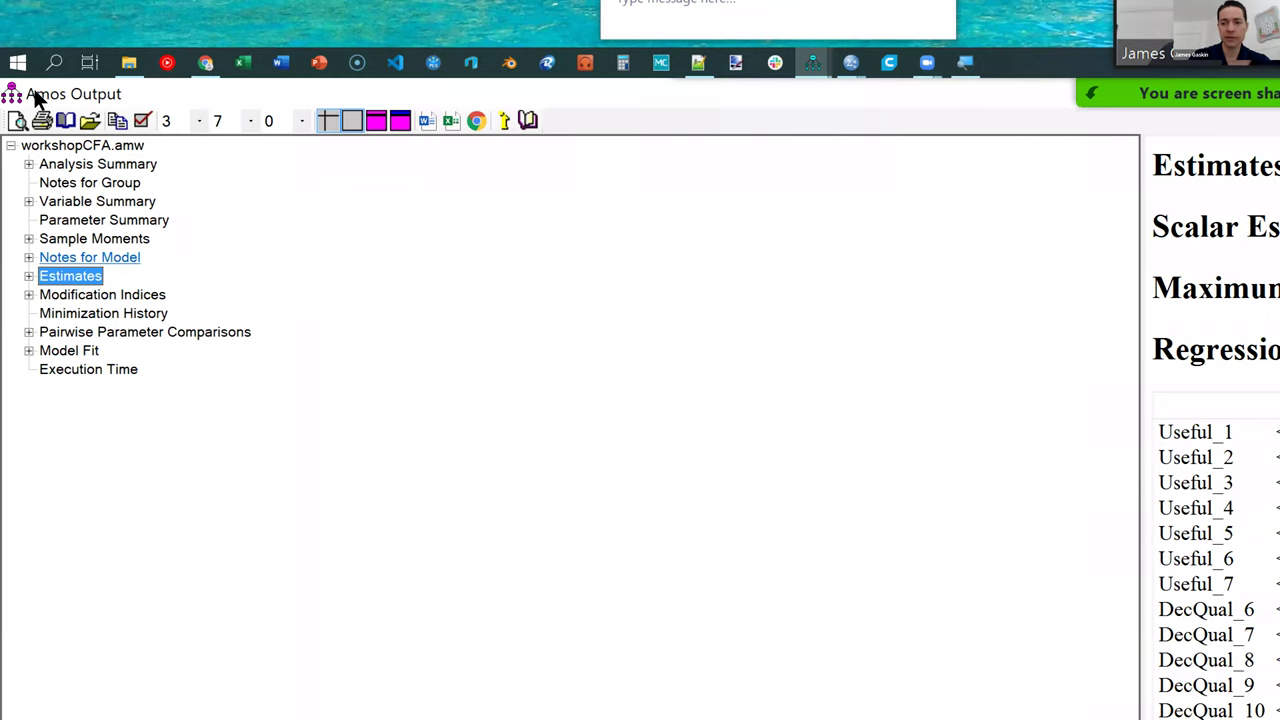
pyautogui.press('Up')
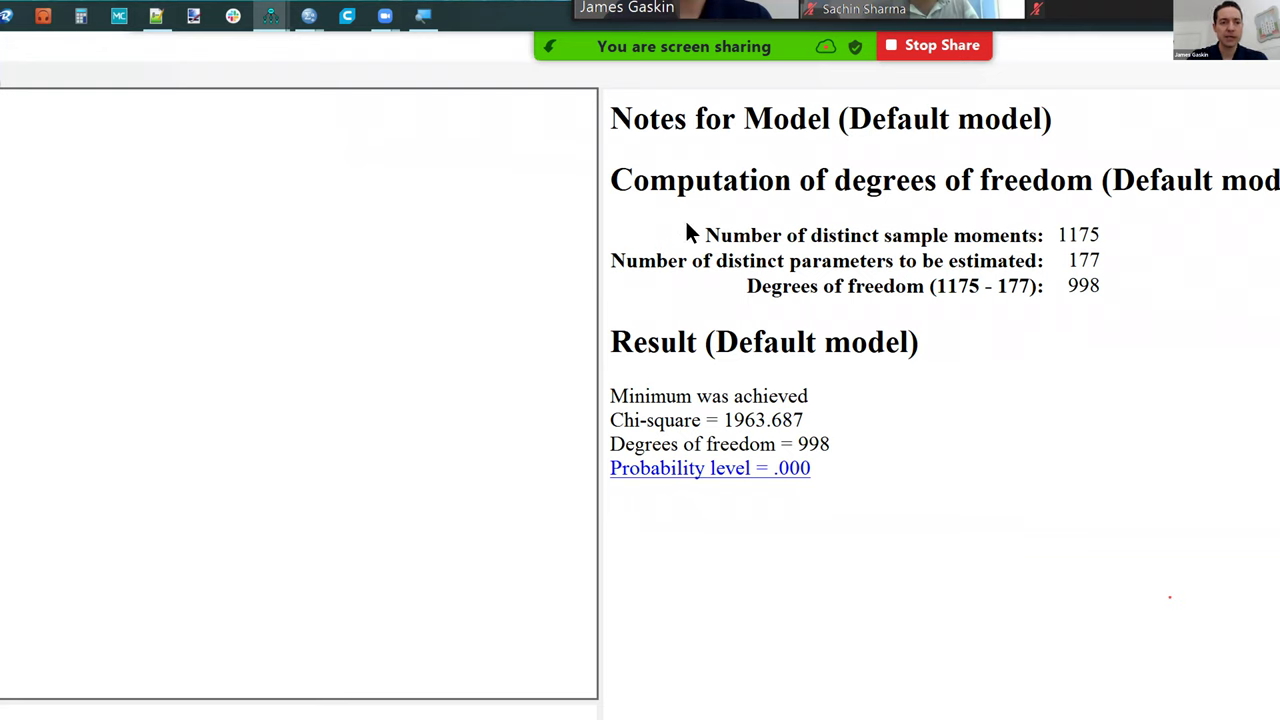
# Return to the path diagram, compute the SRMR with the Standardized RMR plugin by calculating estimates, and close its window.
pyautogui.hotkey('alt', 'Tab')
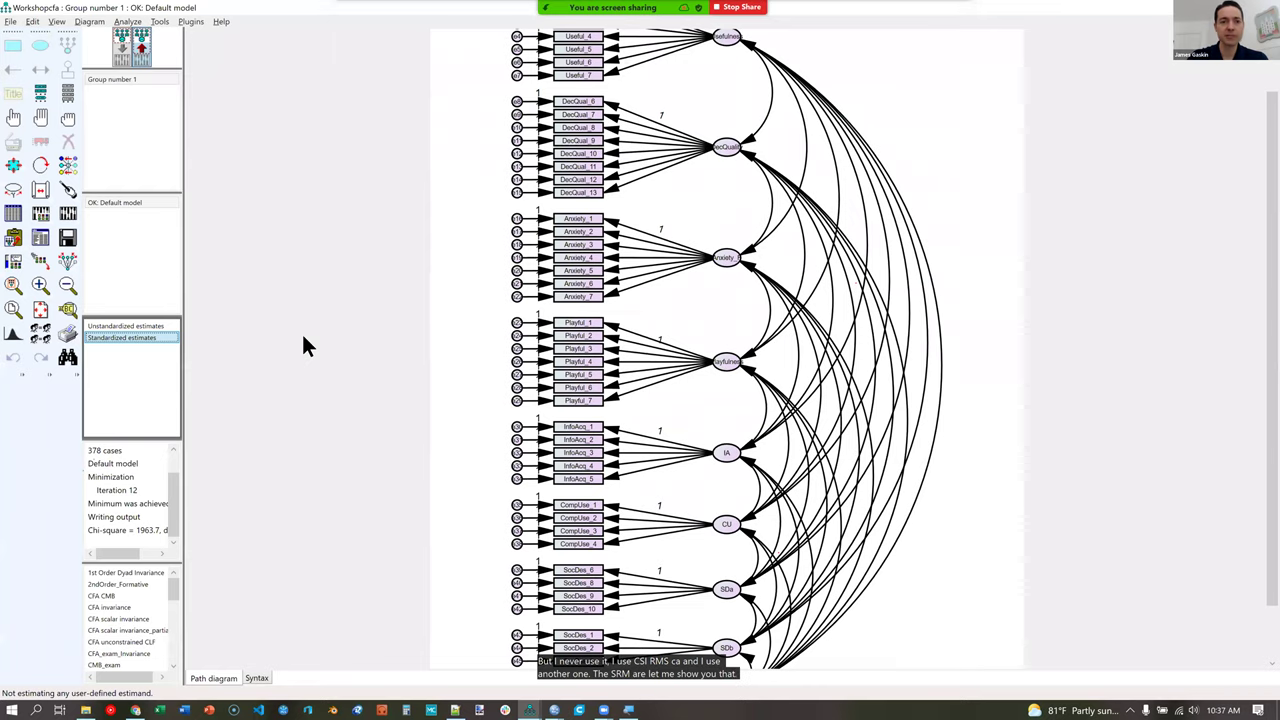
pyautogui.click(199, 22)
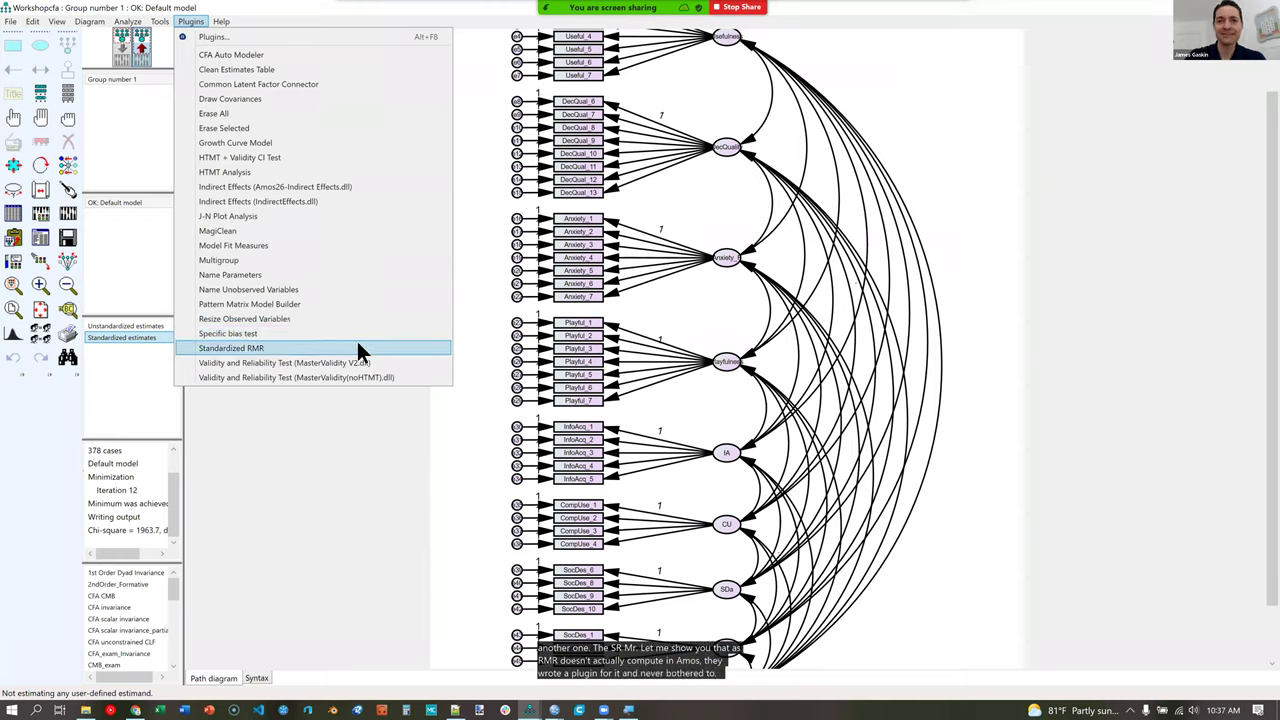
pyautogui.click(294, 350)
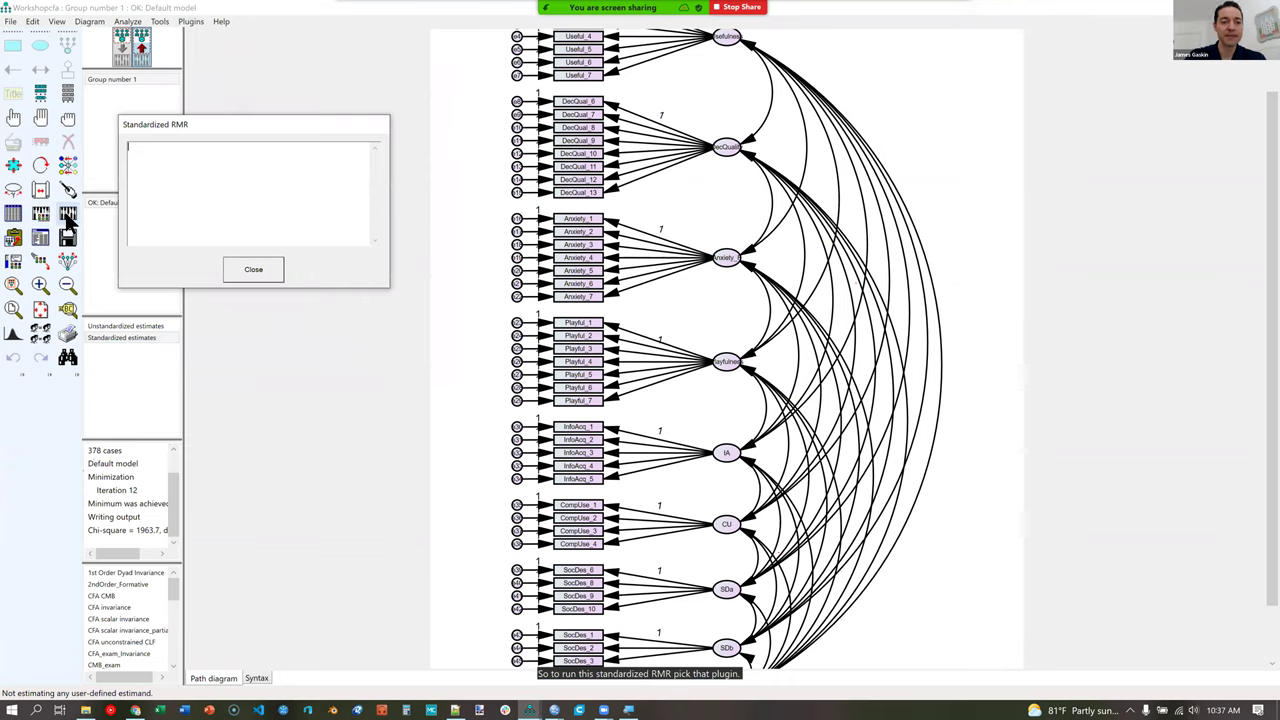
pyautogui.click(67, 215)
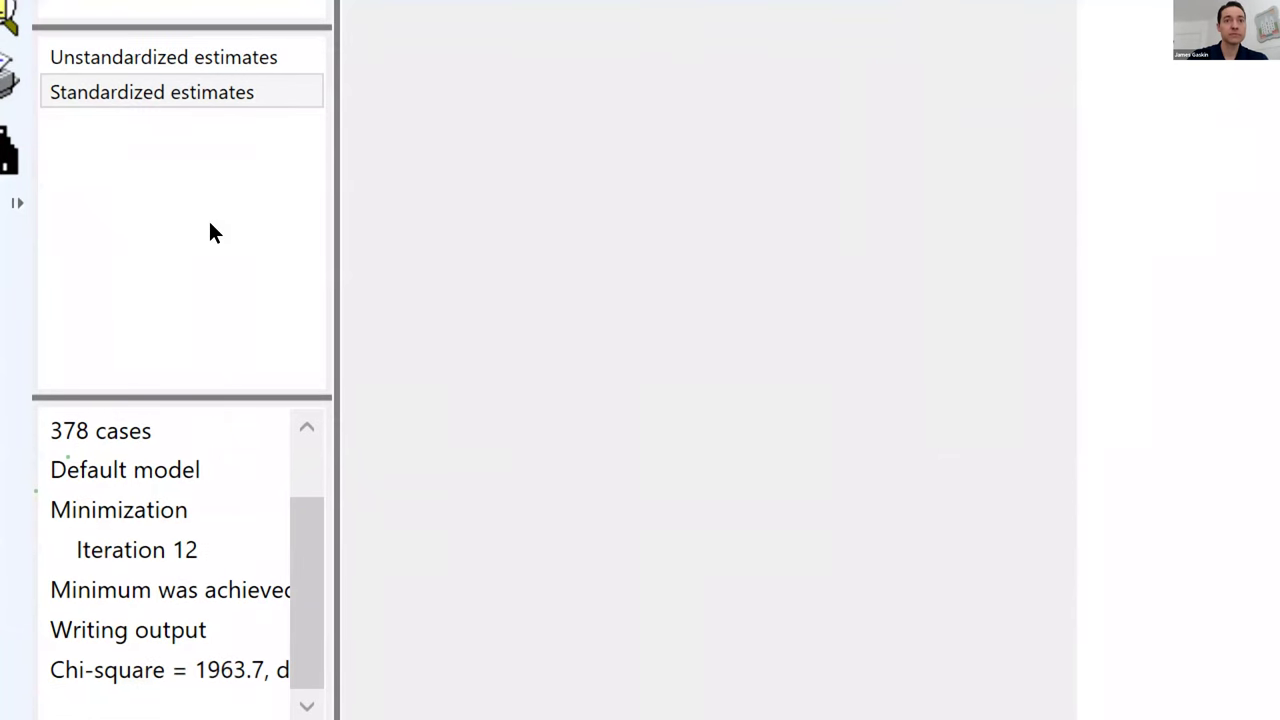
pyautogui.click(264, 266)
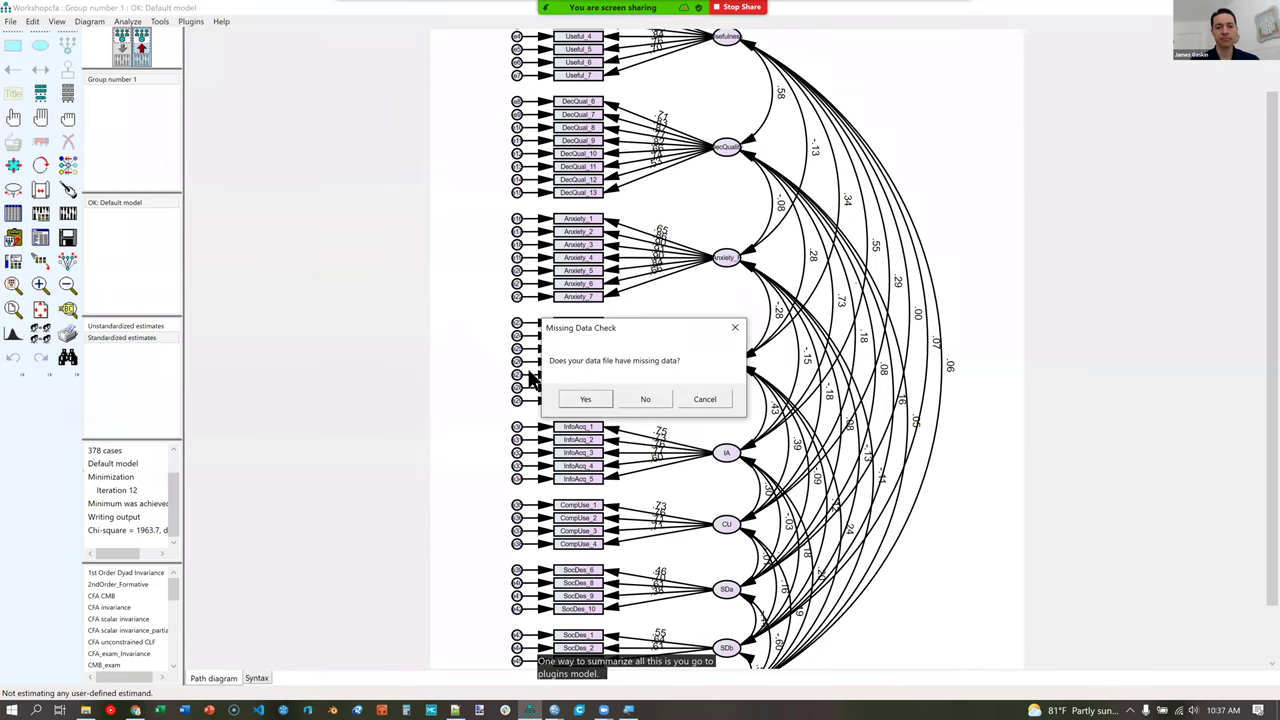
# Run the Model Fit Measures plugin, declaring that the data file has missing data, and review its estimates and cutoff criteria.
pyautogui.click(579, 395)
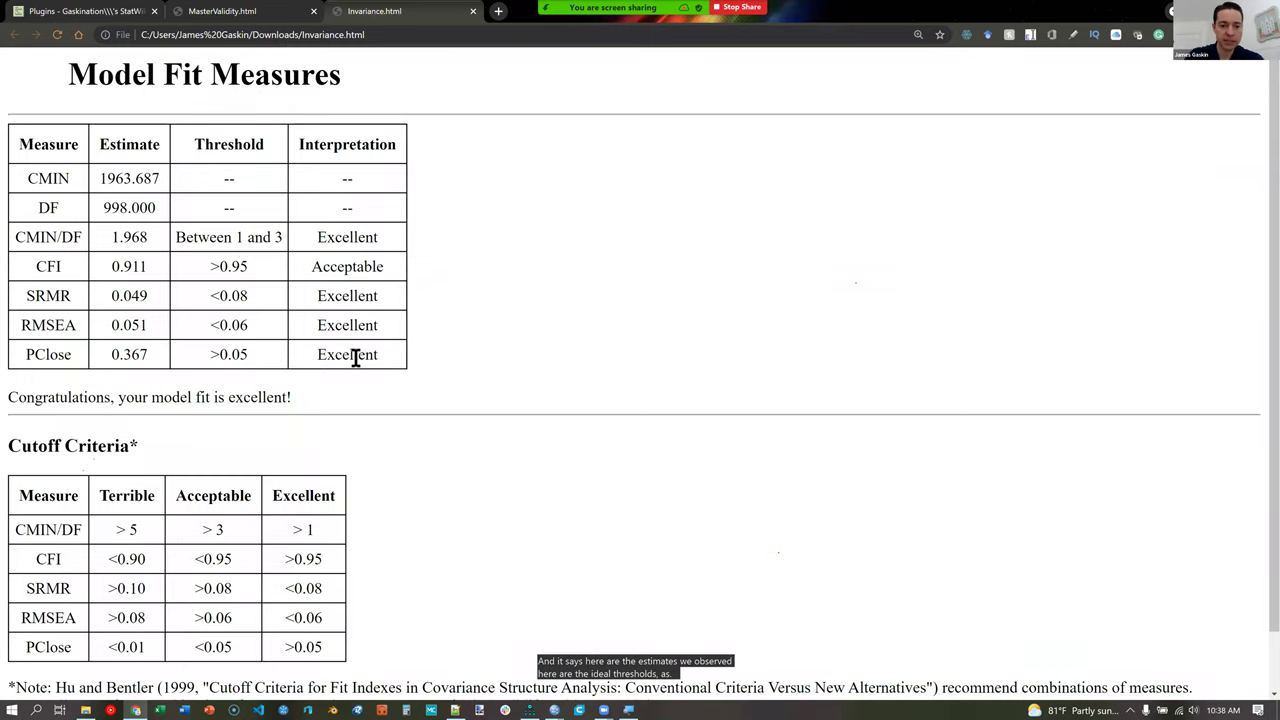
pyautogui.scroll(-1, 450, 420)
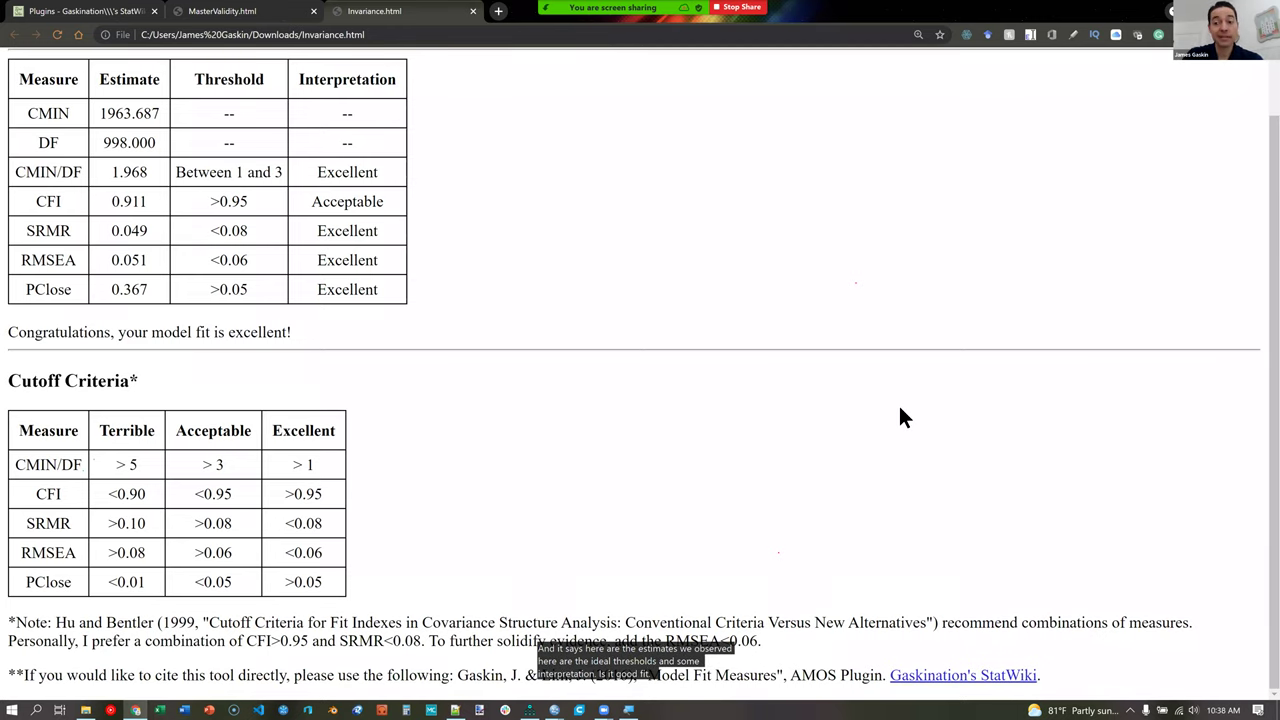
pyautogui.scroll(1, 901, 398)
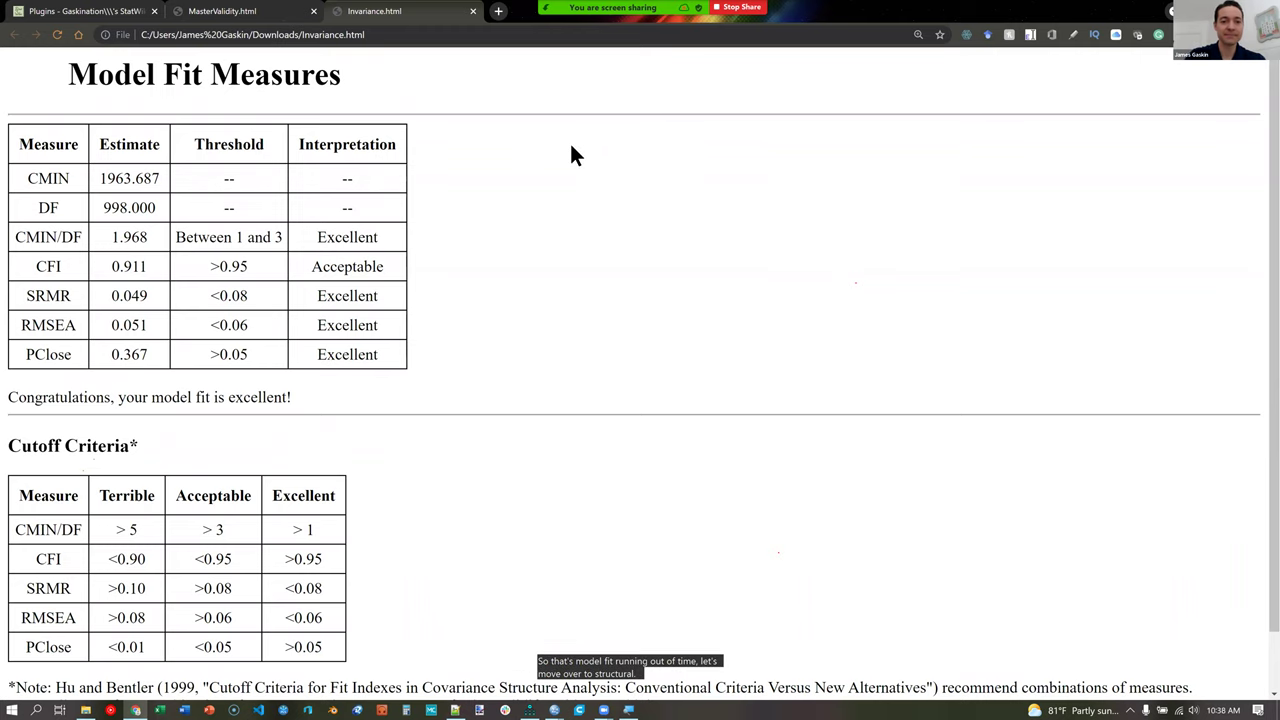
# Switch back to Amos and display the input path diagram of the measurement model.
pyautogui.hotkey('alt', 'Tab')
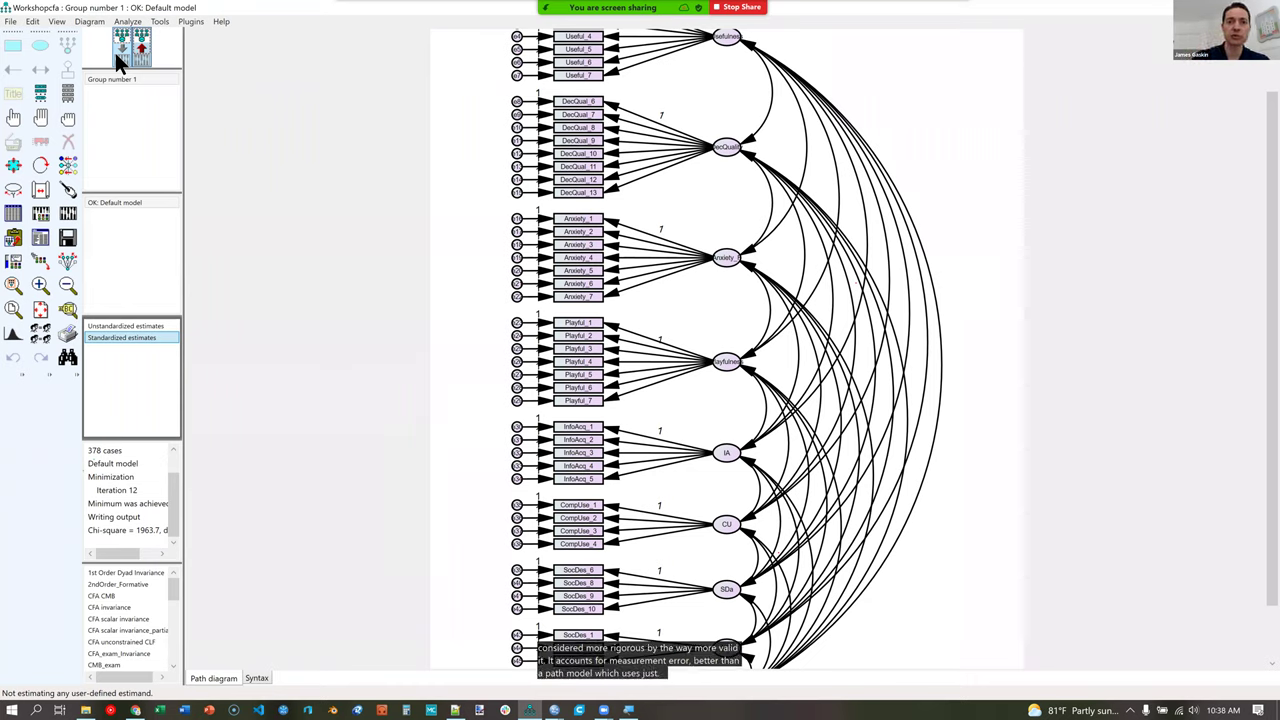
pyautogui.click(312, 172)
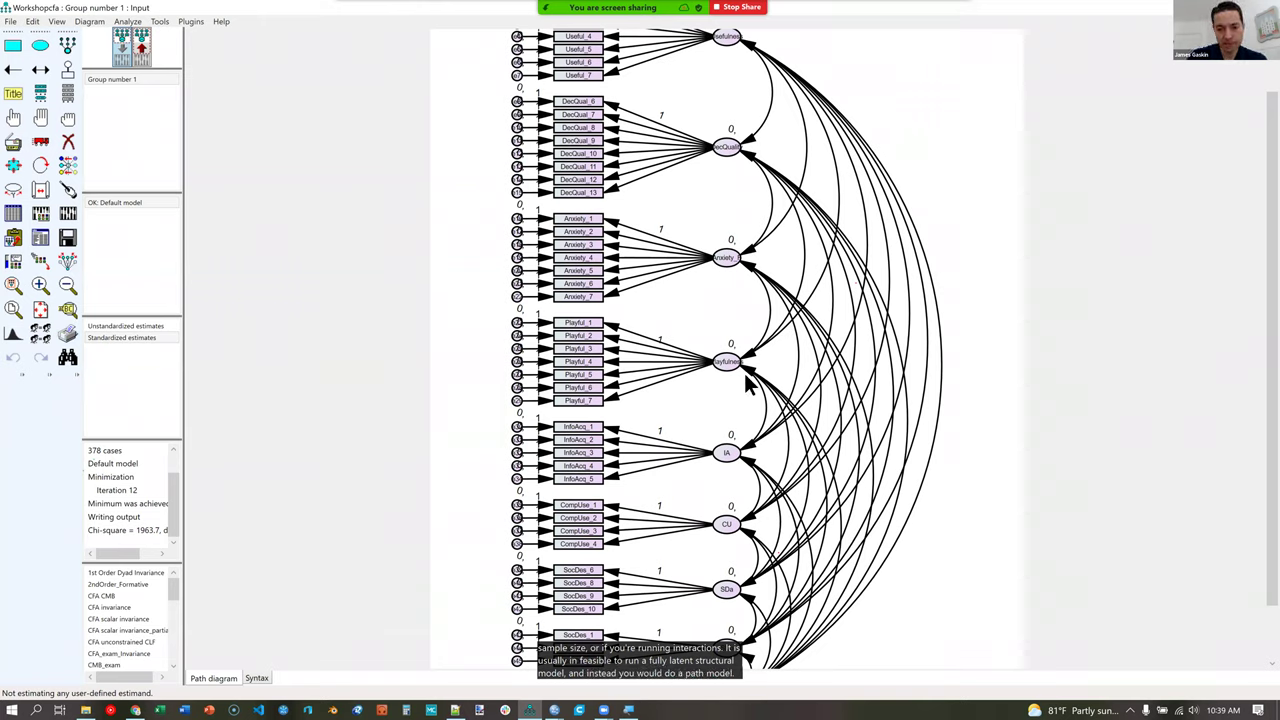
# Try to move the DecQuality factor out to the far side of the covariance arrows, and undo the move.
pyautogui.hotkey('ctrl', 'm')
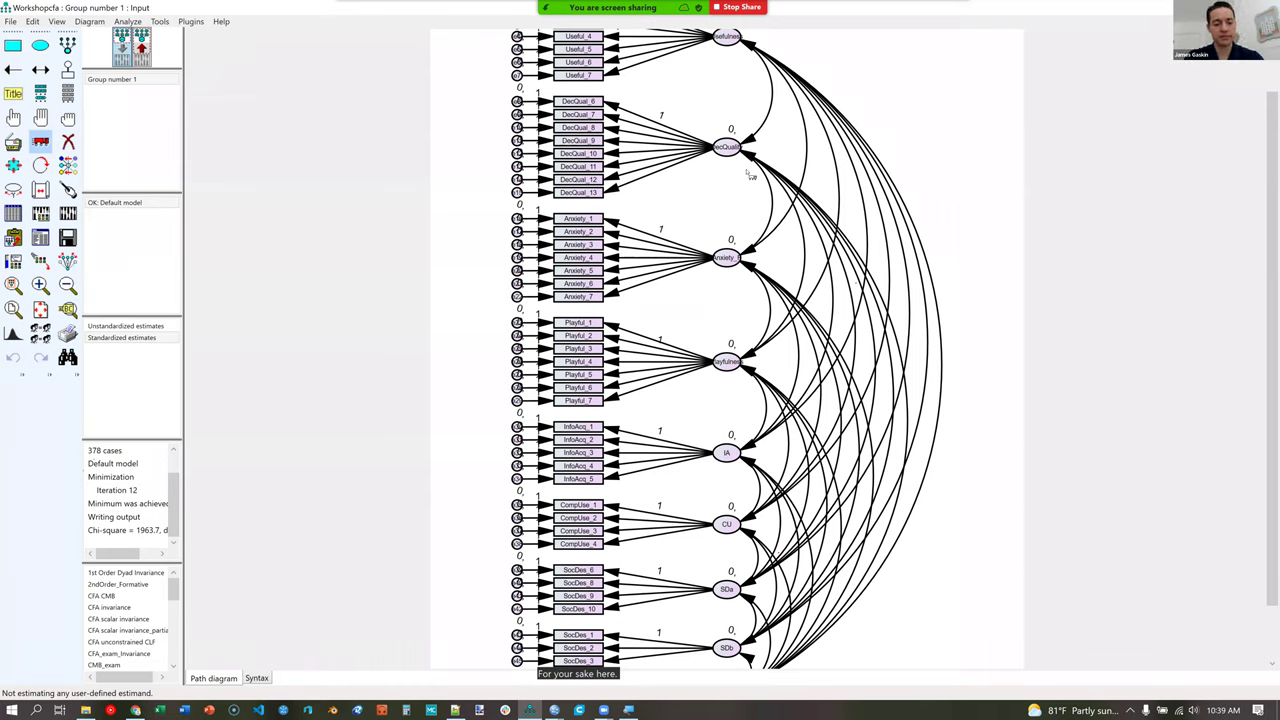
pyautogui.moveTo(748, 176); pyautogui.dragTo(1017, 137)
pyautogui.hotkey('ctrl', 'z')
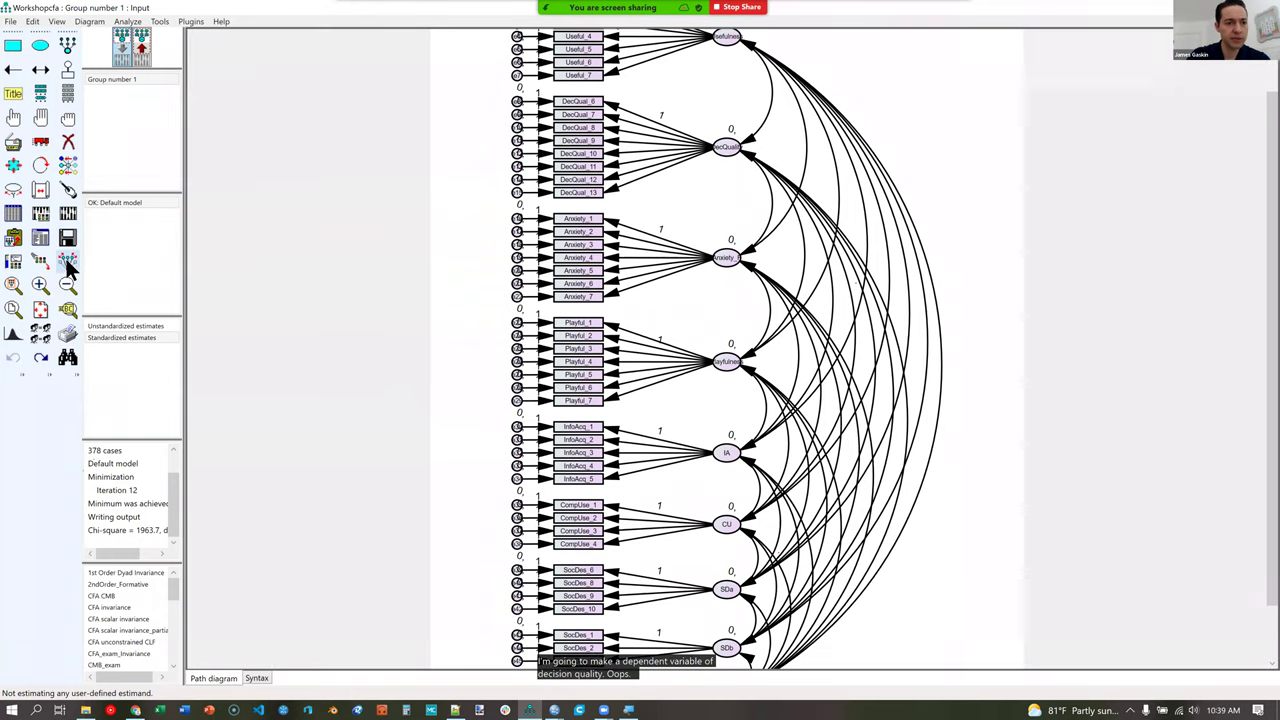
# Move the DecQuality factor with its indicators to the far side of the covariance arrows, and turn its indicators outward.
pyautogui.click(42, 143)
pyautogui.moveTo(731, 153); pyautogui.dragTo(987, 168)
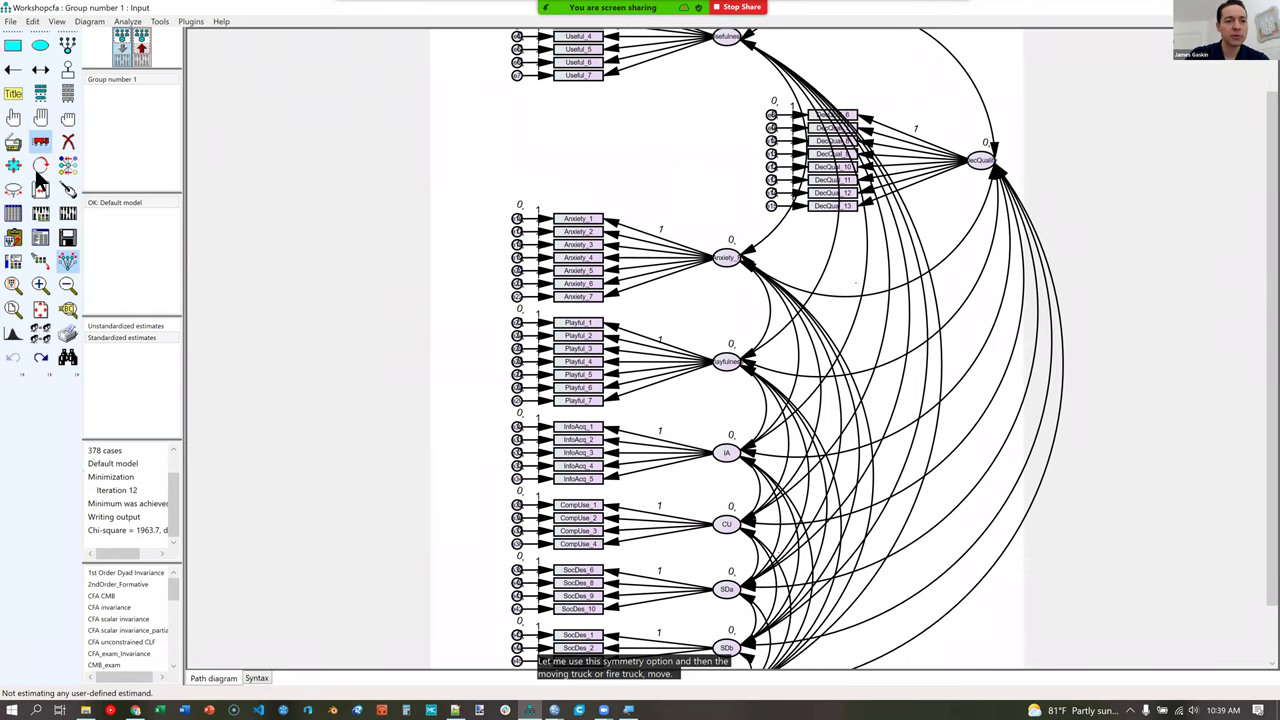
pyautogui.hotkey('ctrl', 'y')
pyautogui.click(940, 174)
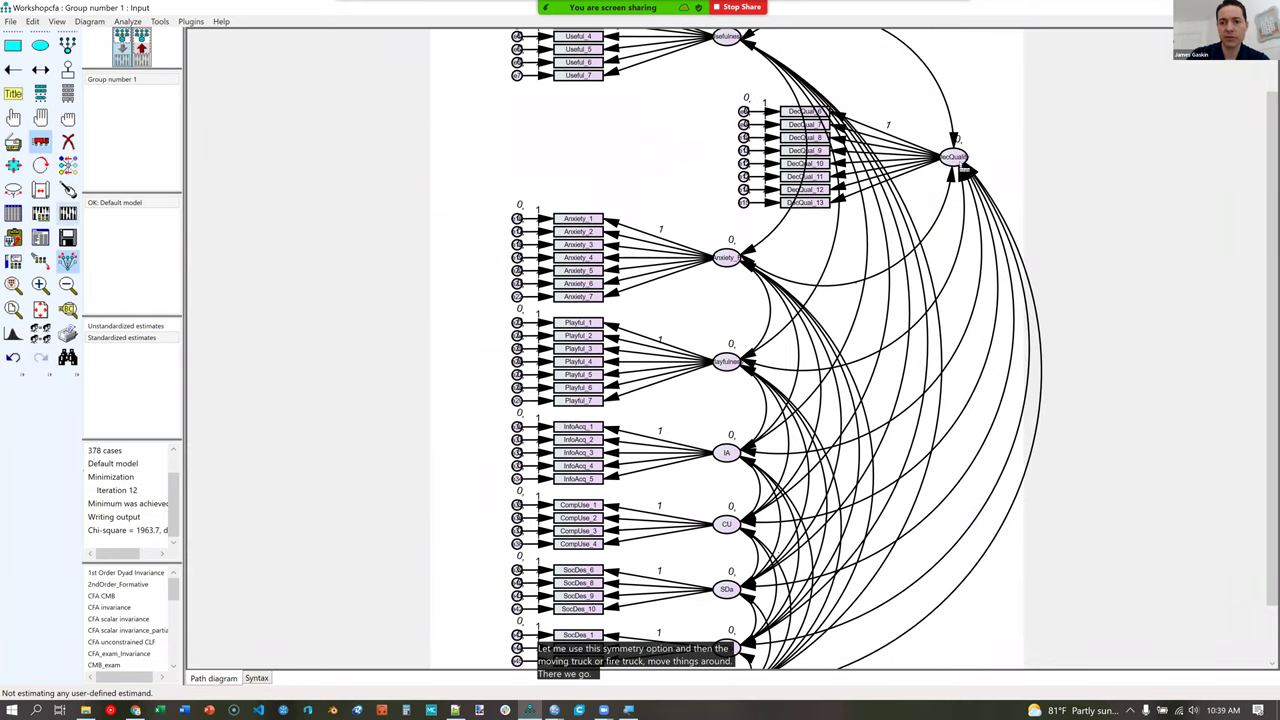
# Delete all covariance arrows connecting the DecQuality factor to the other factors.
pyautogui.click(73, 140)
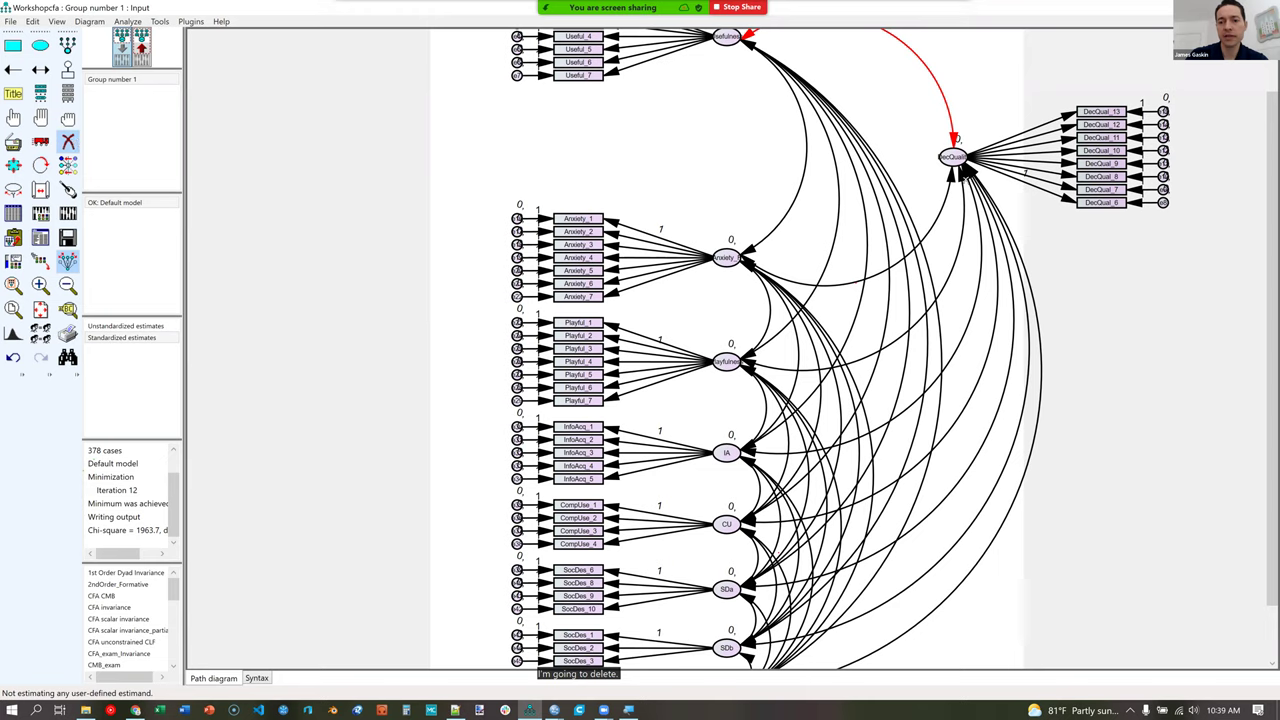
pyautogui.click(957, 140)
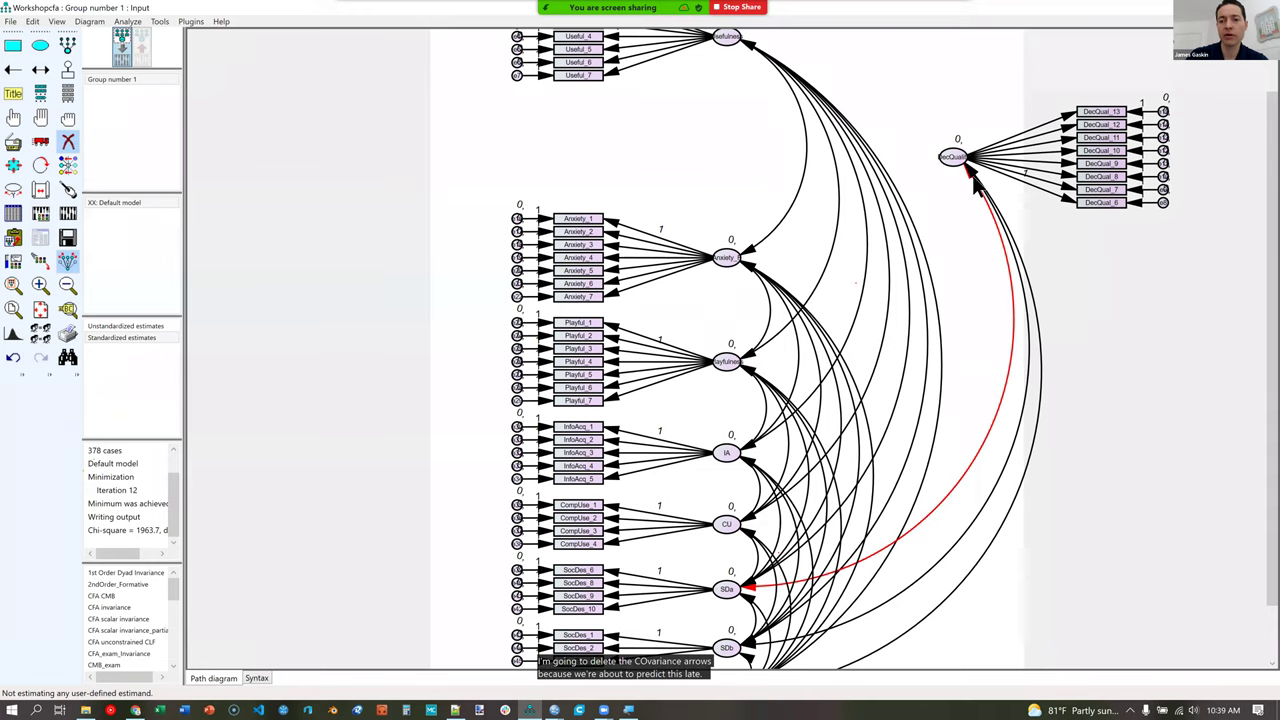
pyautogui.click(975, 185)
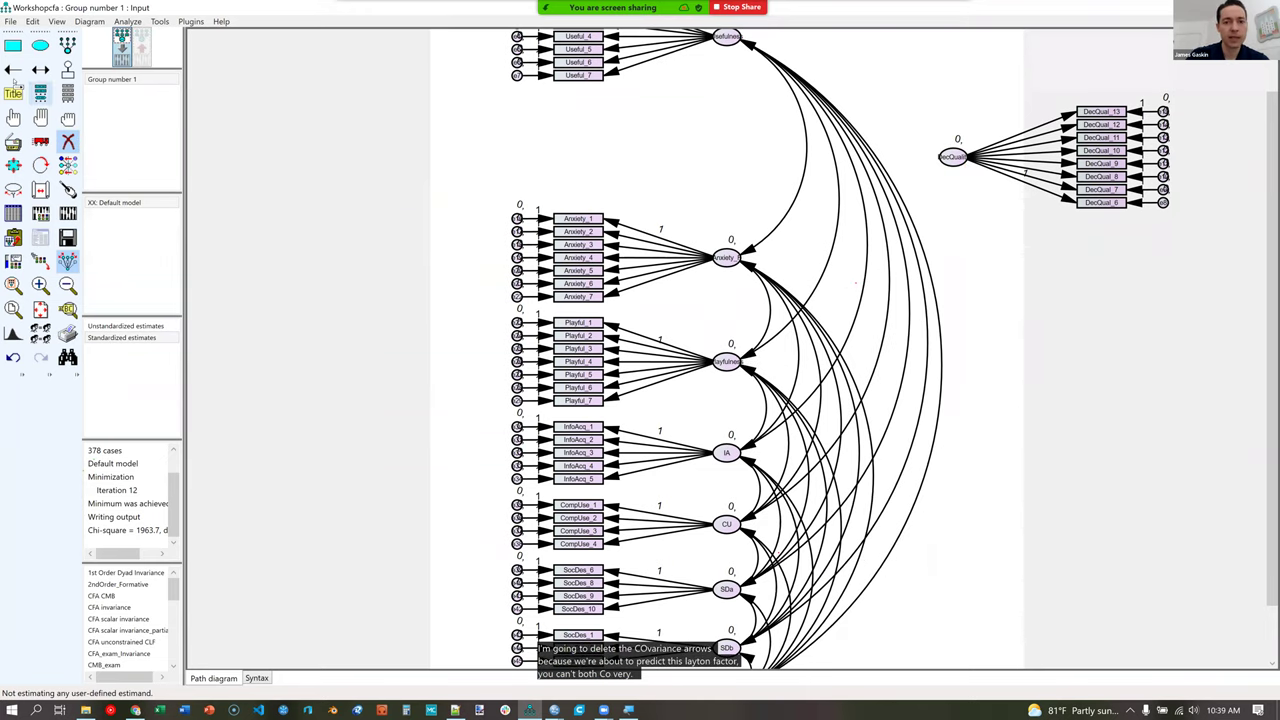
# Draw single-headed regression arrows from the Usefulness, Anxiety and Playfulness factors to DecQuality.
pyautogui.press('F5')
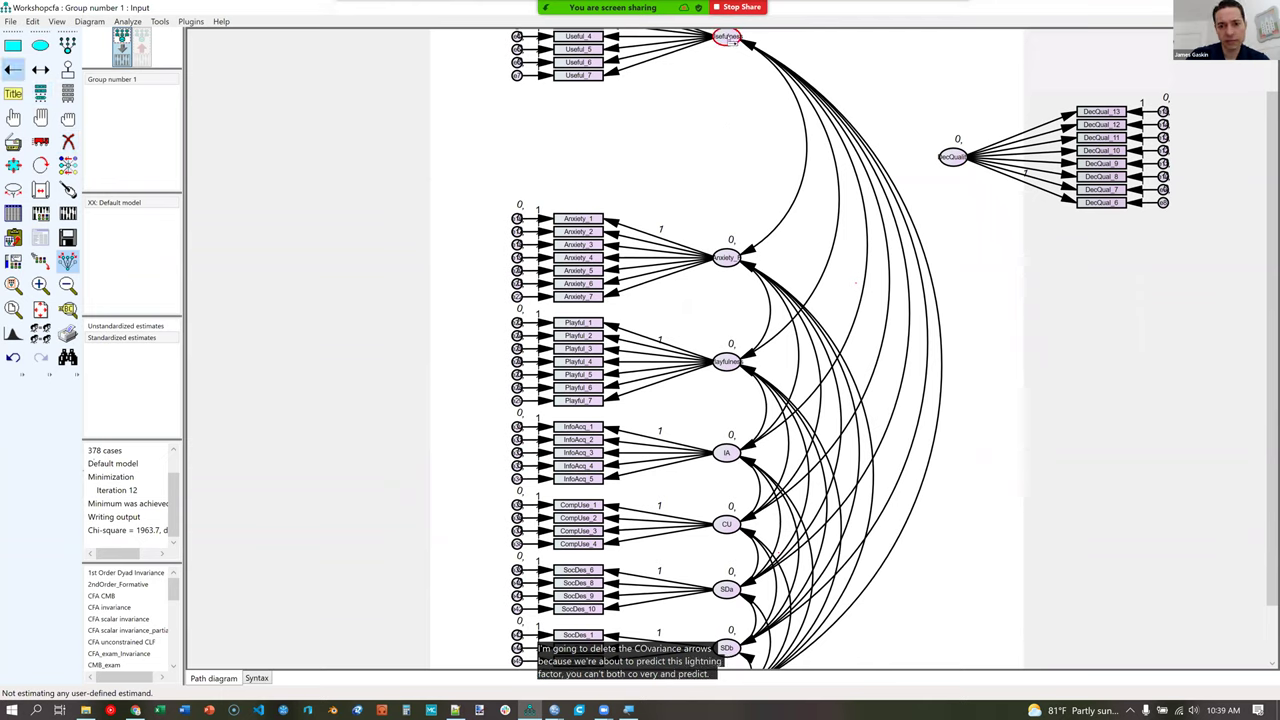
pyautogui.moveTo(730, 38); pyautogui.dragTo(952, 158)
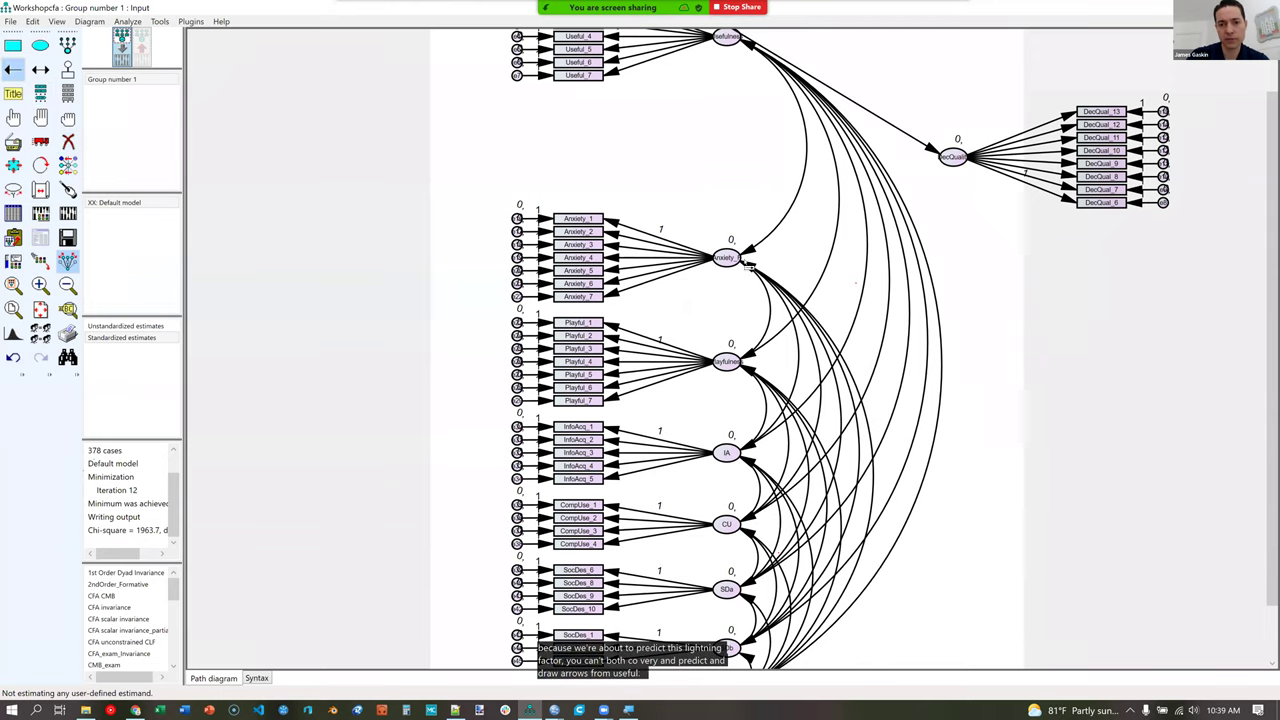
pyautogui.moveTo(742, 265); pyautogui.dragTo(952, 162)
pyautogui.moveTo(727, 361); pyautogui.dragTo(953, 162)
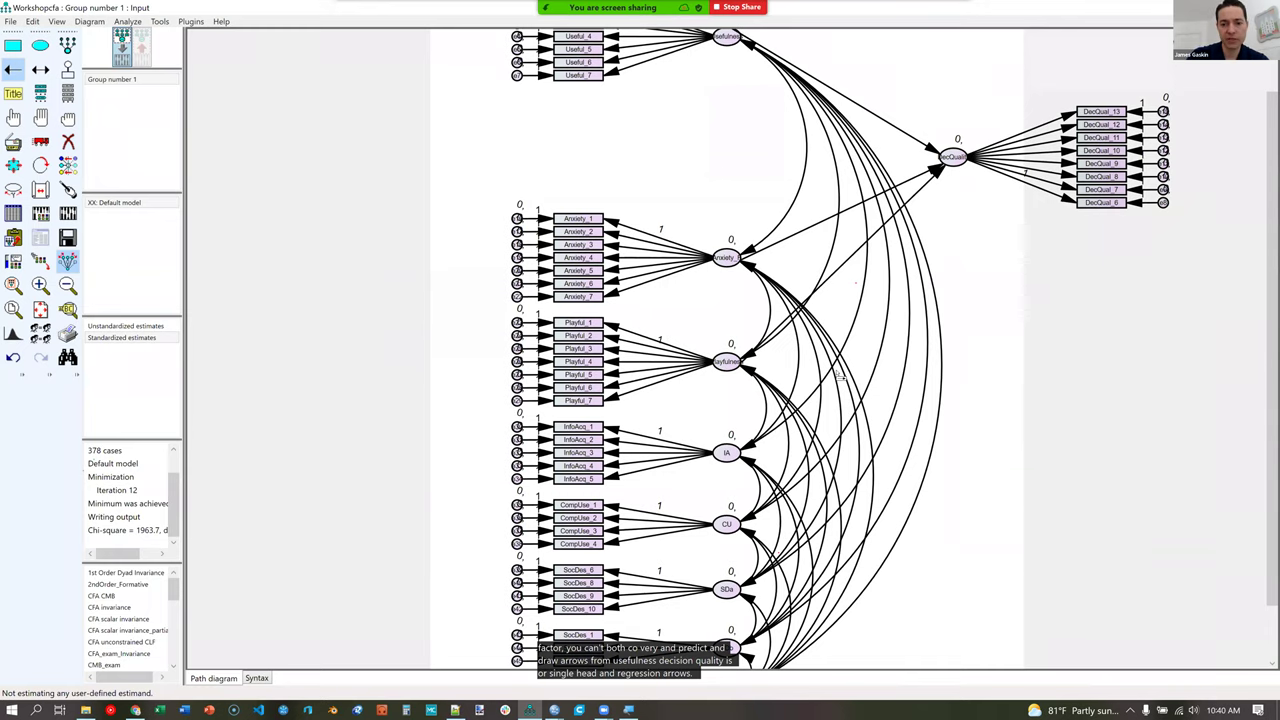
# Move the IA factor out below DecQuality as a mediator and rotate its indicators to face outward.
pyautogui.moveTo(727, 453); pyautogui.dragTo(1010, 398)
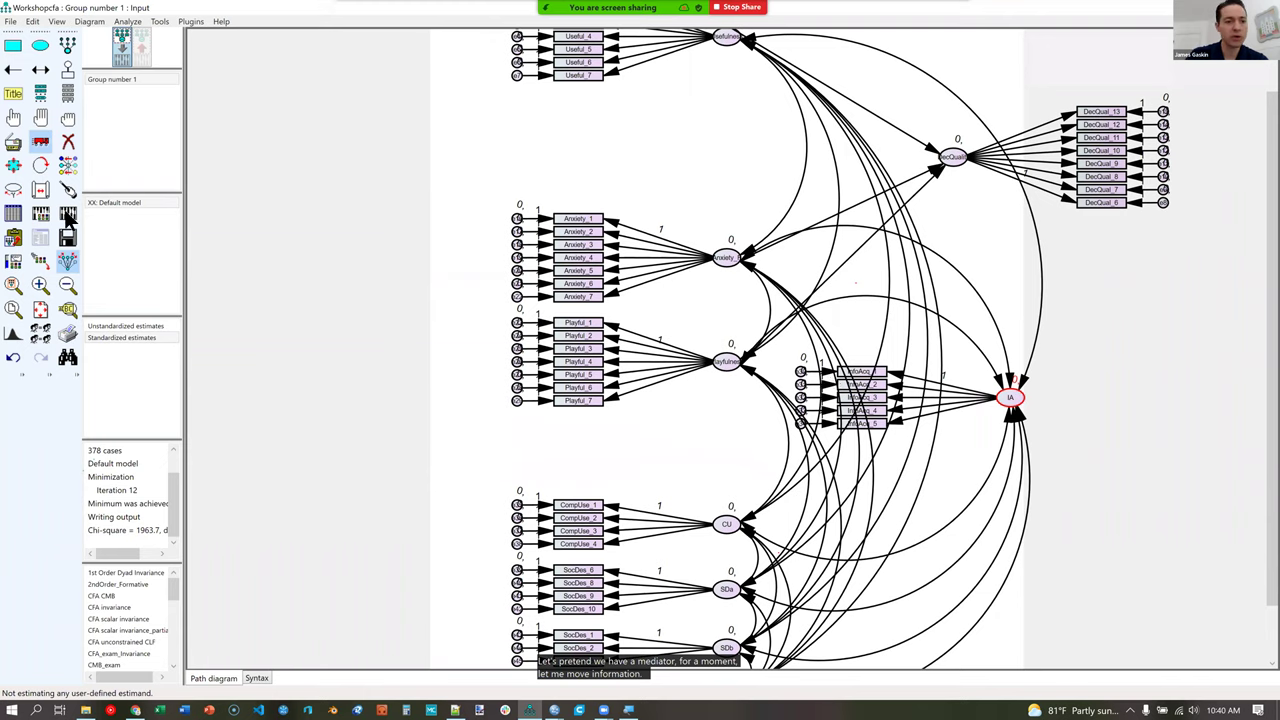
pyautogui.click(40, 167)
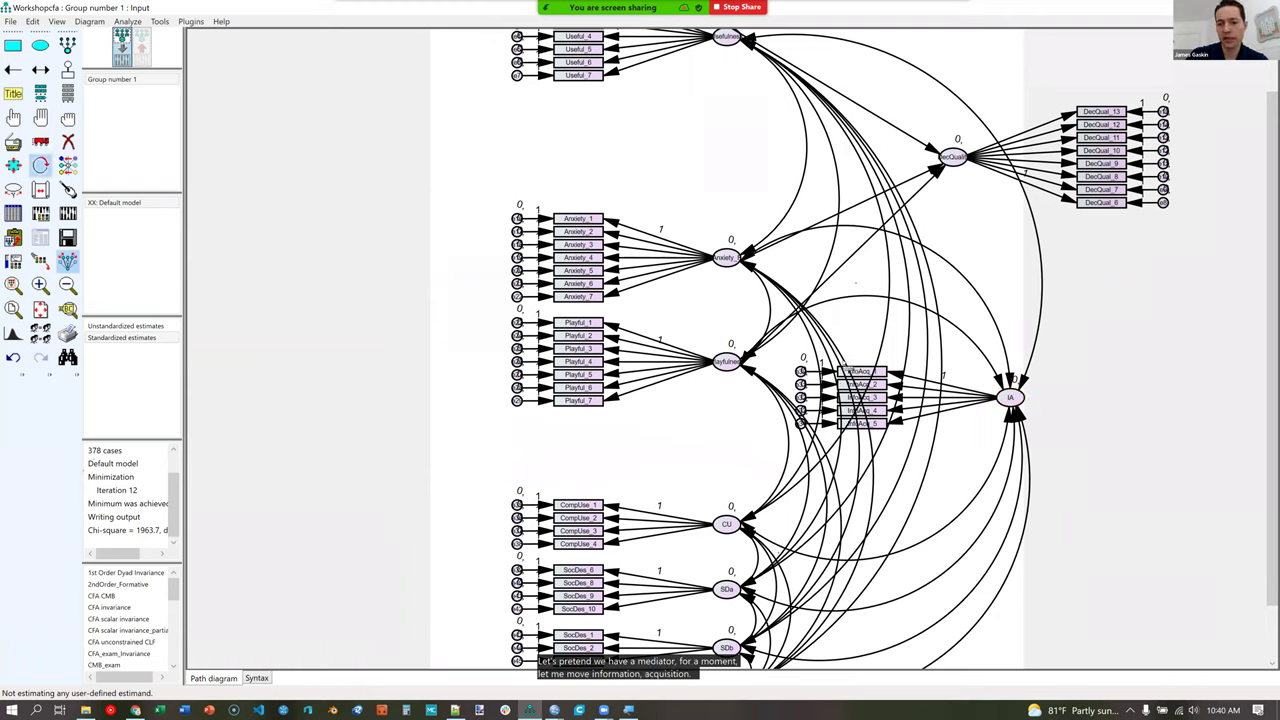
pyautogui.click(1010, 402)
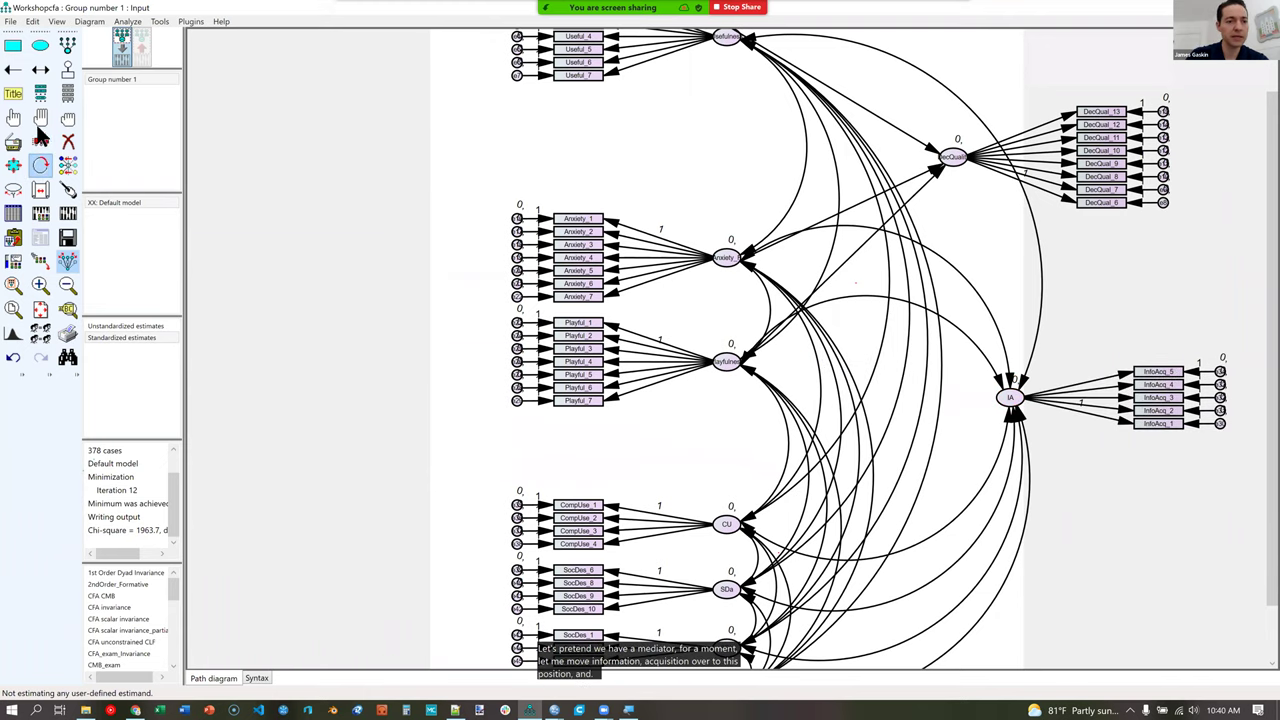
# Delete all covariance arrows connecting the IA factor to the other factors.
pyautogui.click(67, 142)
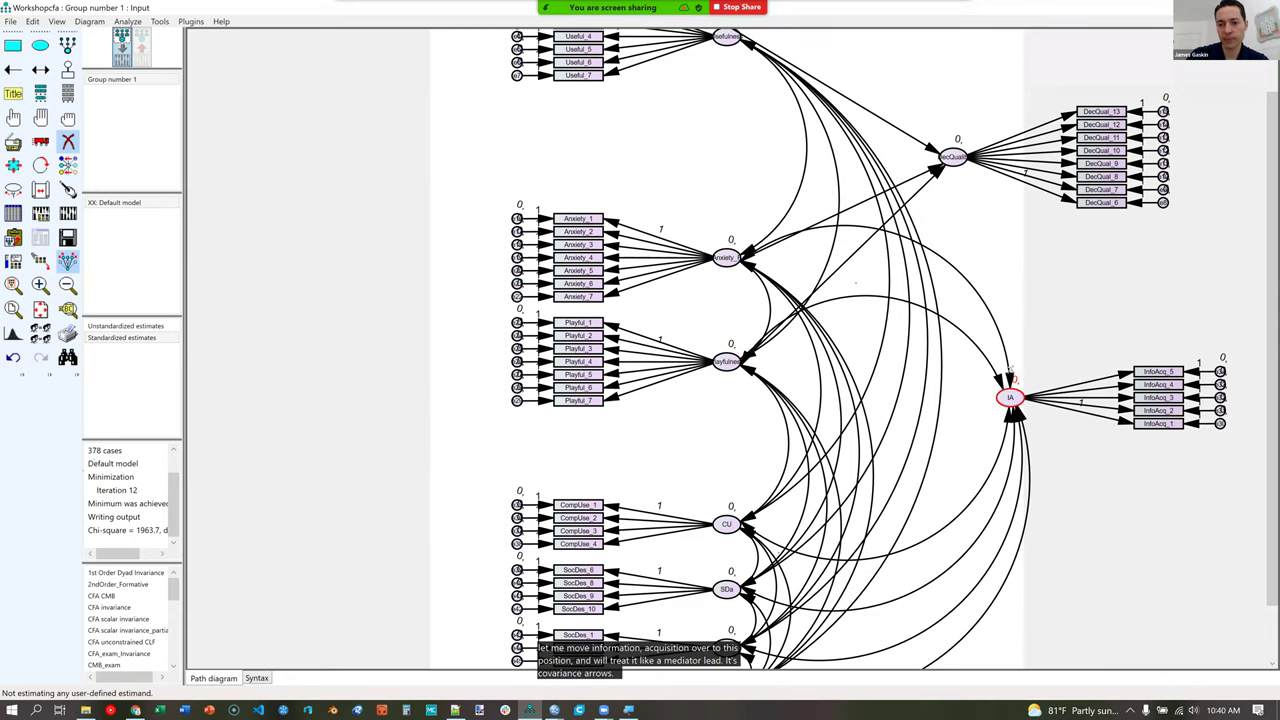
pyautogui.click(1013, 413)
pyautogui.click(1013, 413)
pyautogui.click(1013, 414)
pyautogui.click(1011, 416)
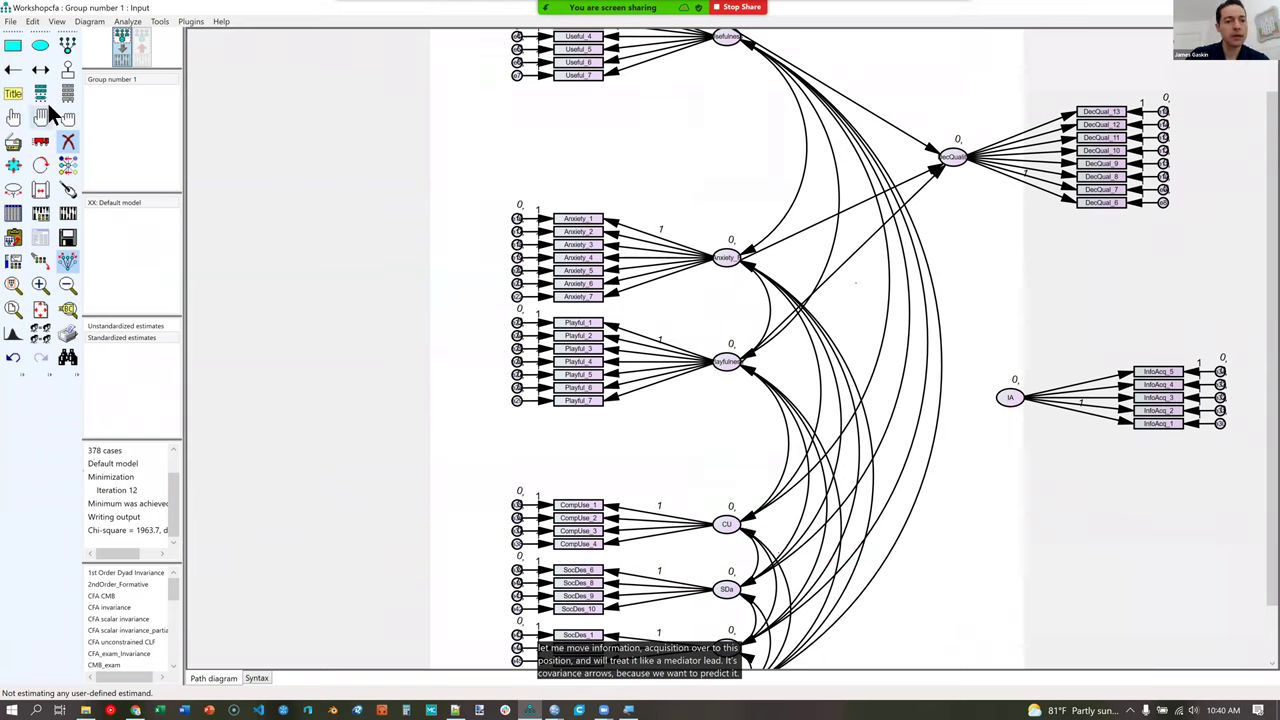
# Draw regression arrows from CU, Playfulness and Anxiety to IA, and from IA, SDa, SDb and SDc to DecQuality.
pyautogui.click(13, 69)
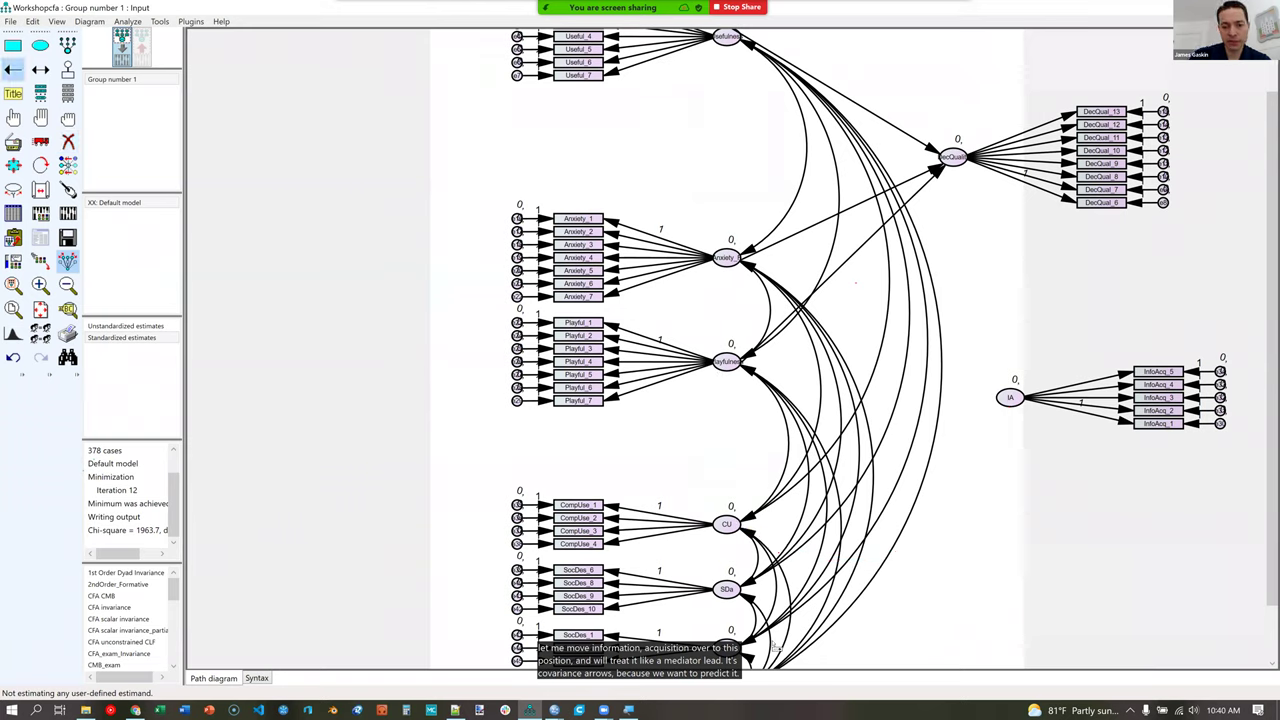
pyautogui.moveTo(726, 524); pyautogui.dragTo(1012, 400)
pyautogui.moveTo(962, 185); pyautogui.dragTo(962, 165)
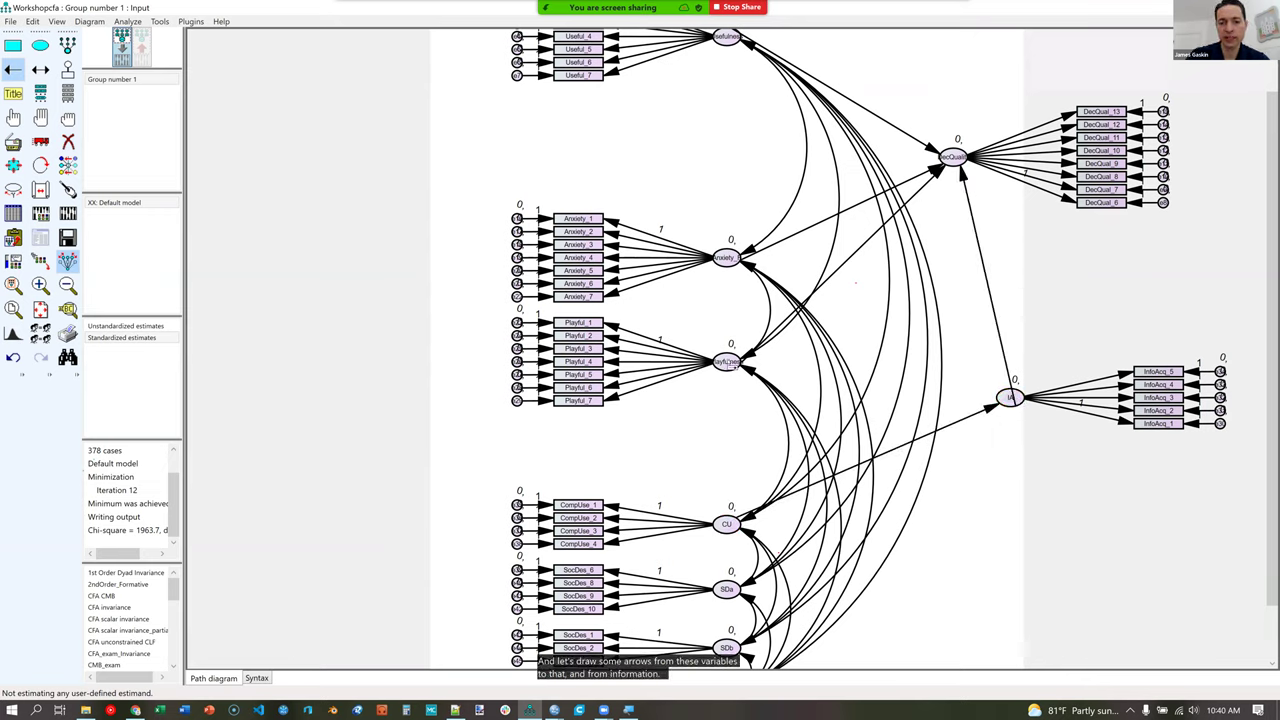
pyautogui.moveTo(736, 364); pyautogui.dragTo(1011, 398)
pyautogui.moveTo(724, 258); pyautogui.dragTo(1004, 397)
pyautogui.moveTo(727, 589); pyautogui.dragTo(960, 170)
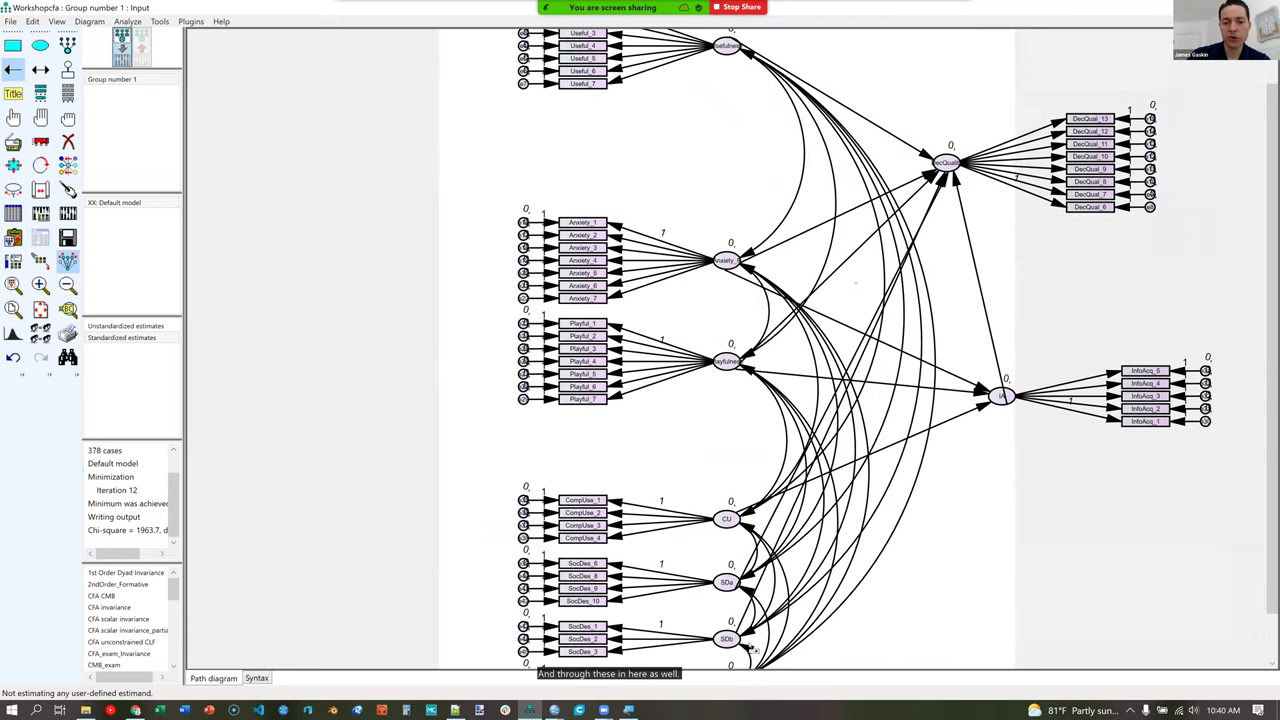
pyautogui.scroll(-2, 740, 660)
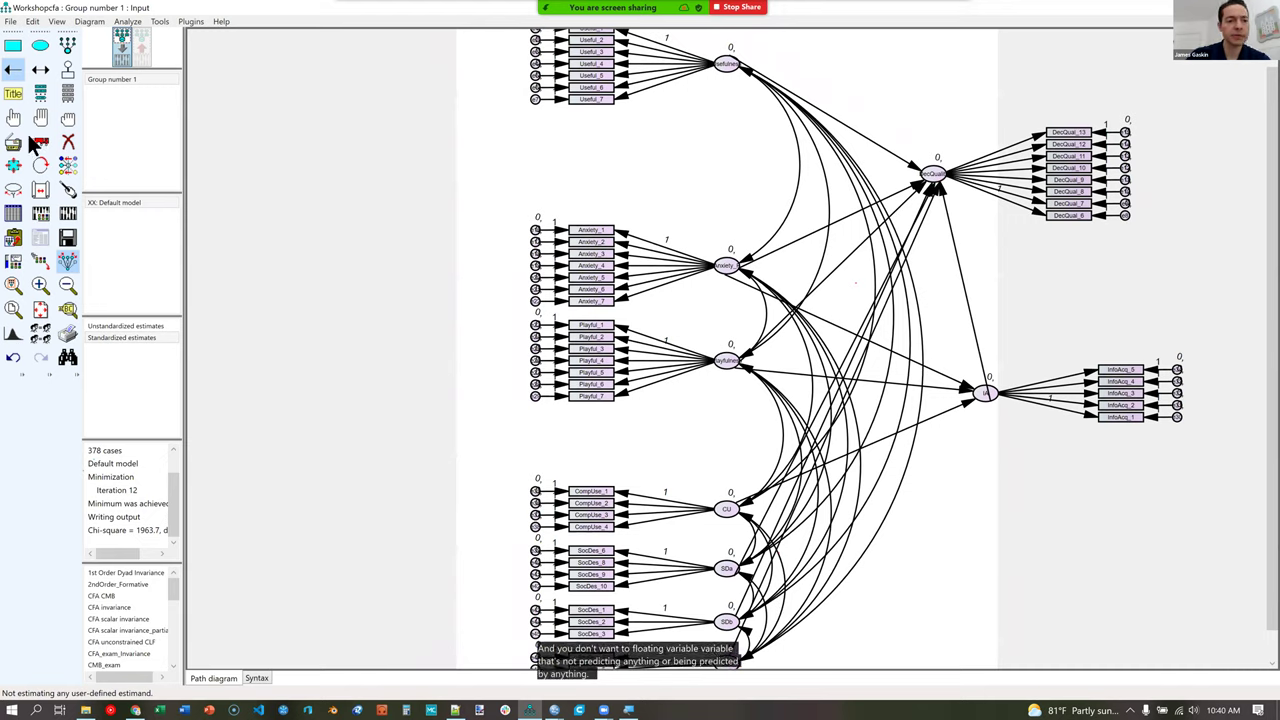
# Tidy the layout by moving the predictor factors from Anxiety to SDc up into an even column, IA inward and DecQuality outward.
pyautogui.hotkey('ctrl', 'm')
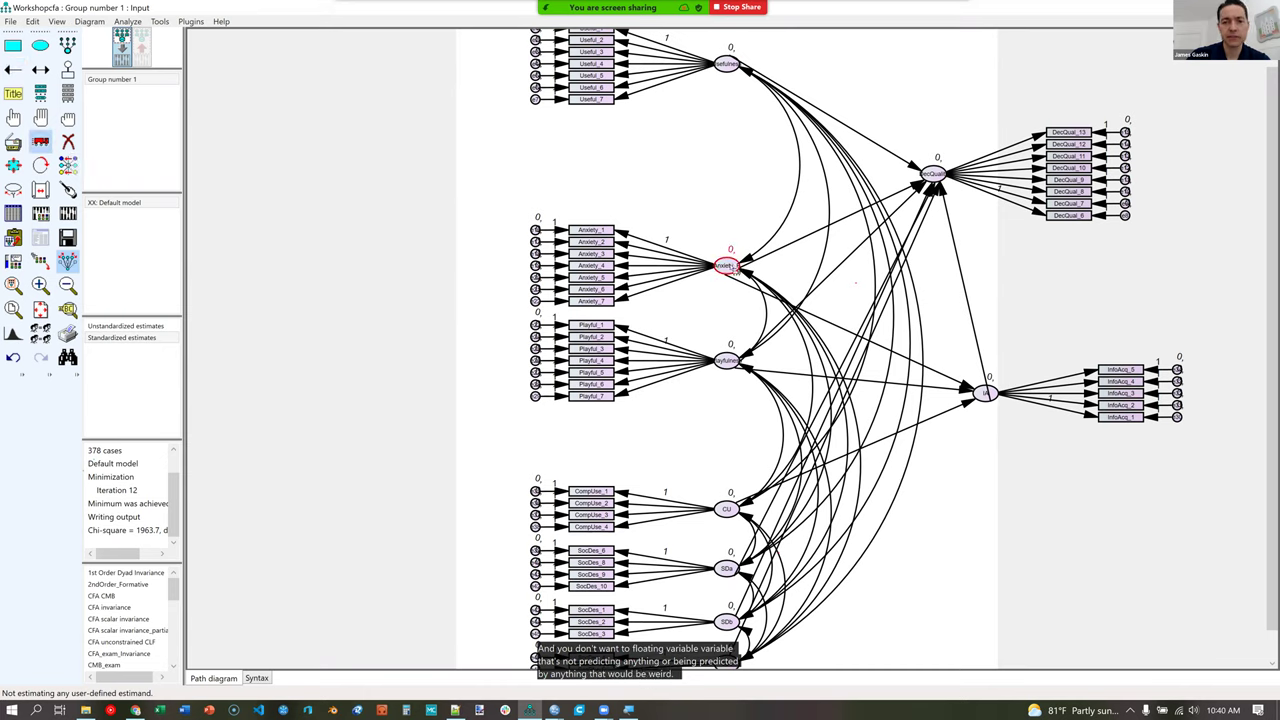
pyautogui.hotkey('ctrl', 'z')
pyautogui.hotkey('ctrl', 'z')
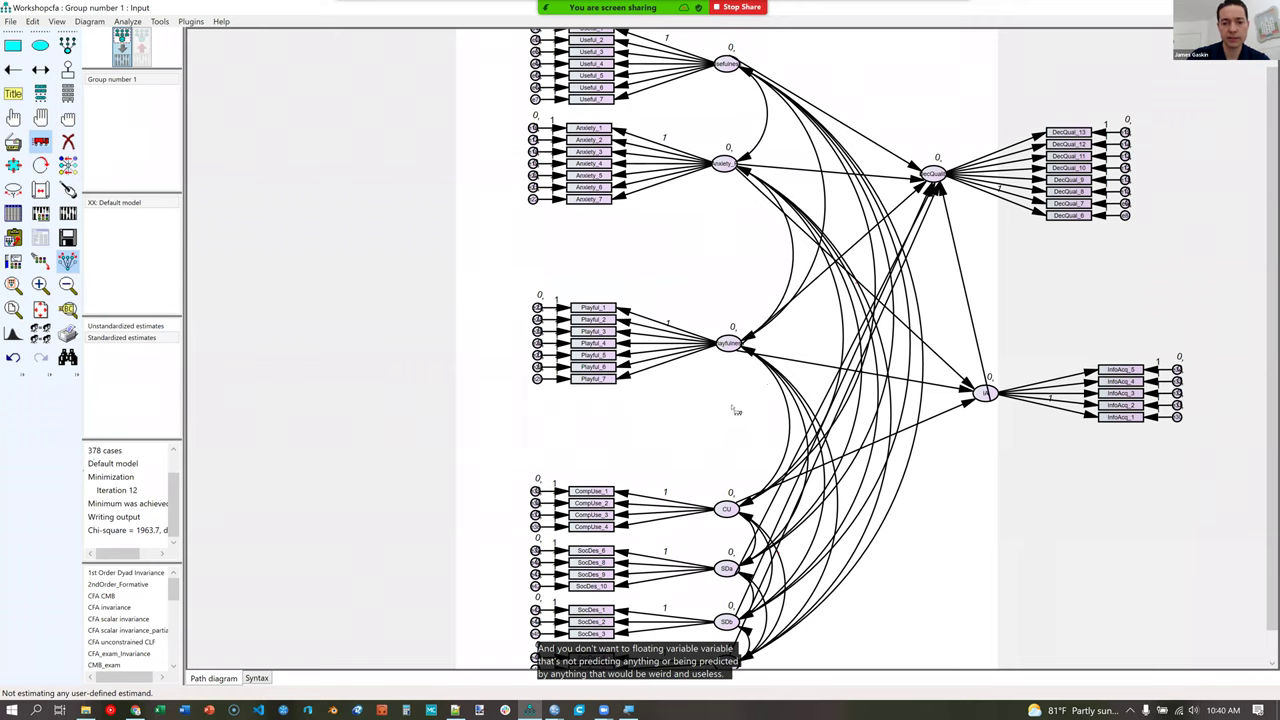
pyautogui.hotkey('ctrl', 'z')
pyautogui.hotkey('ctrl', 'z')
pyautogui.hotkey('ctrl', 'z')
pyautogui.hotkey('ctrl', 'z')
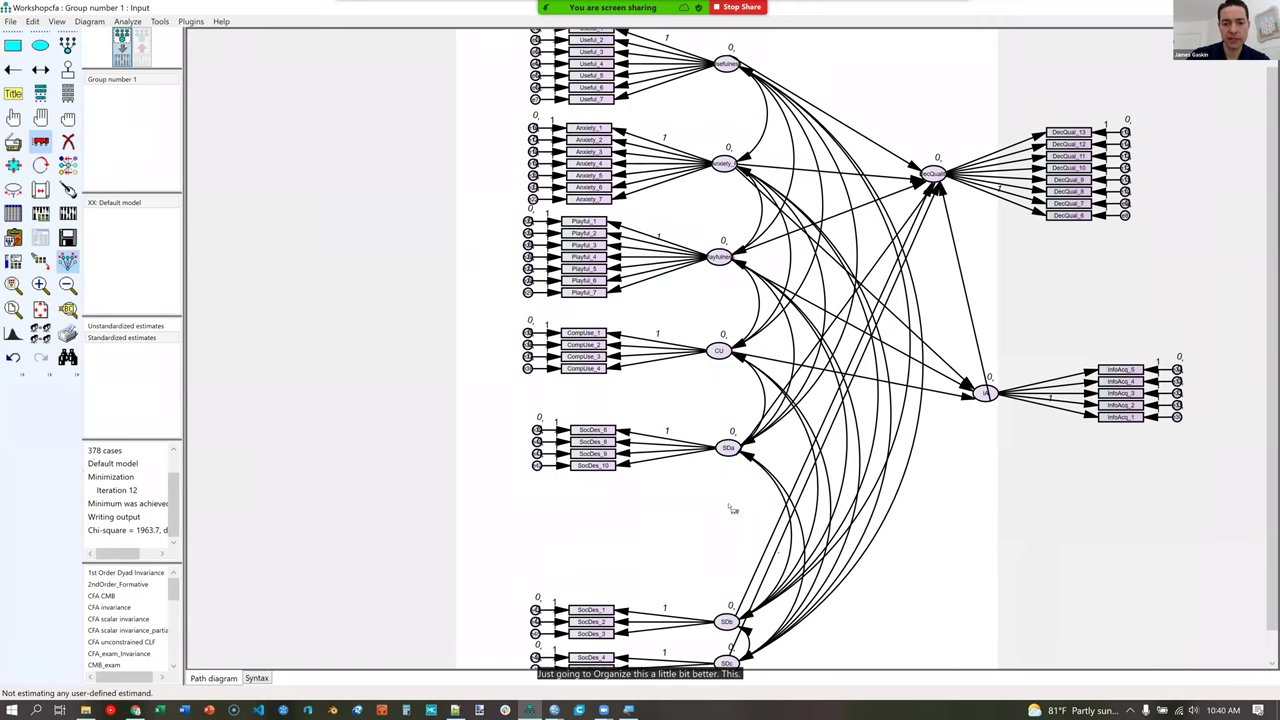
pyautogui.hotkey('ctrl', 'z')
pyautogui.hotkey('ctrl', 'z')
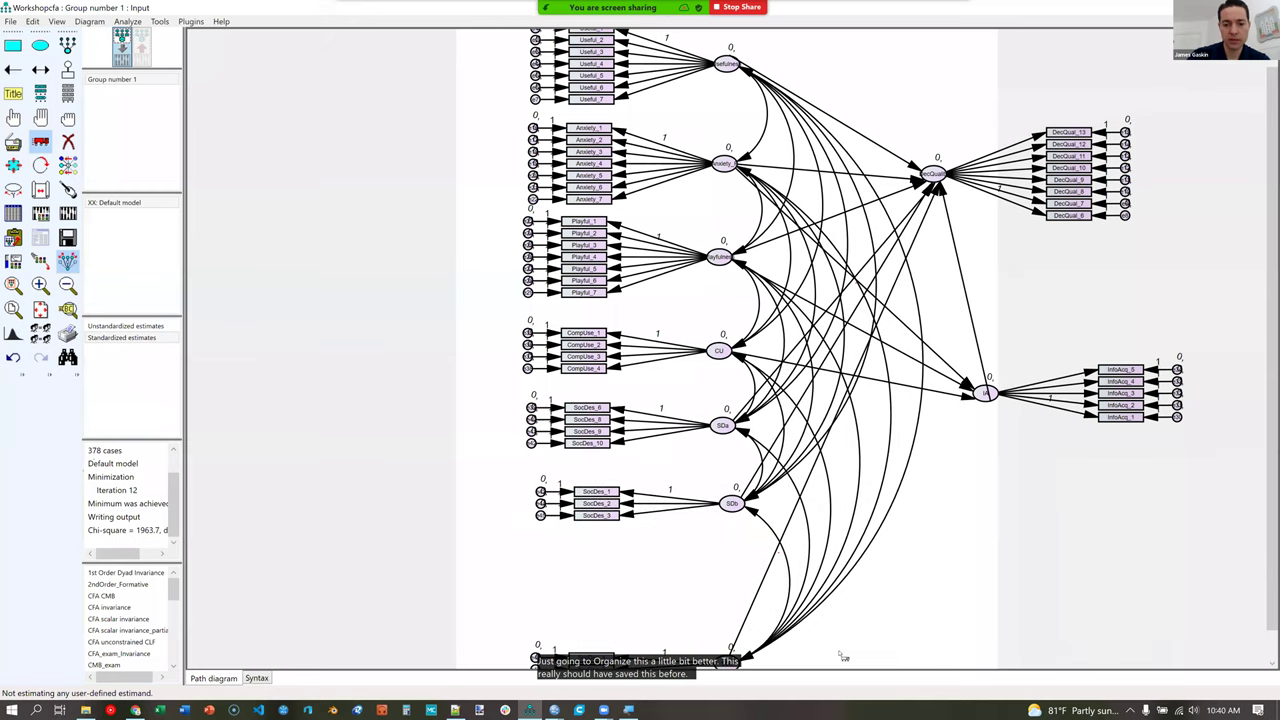
pyautogui.hotkey('ctrl', 'z')
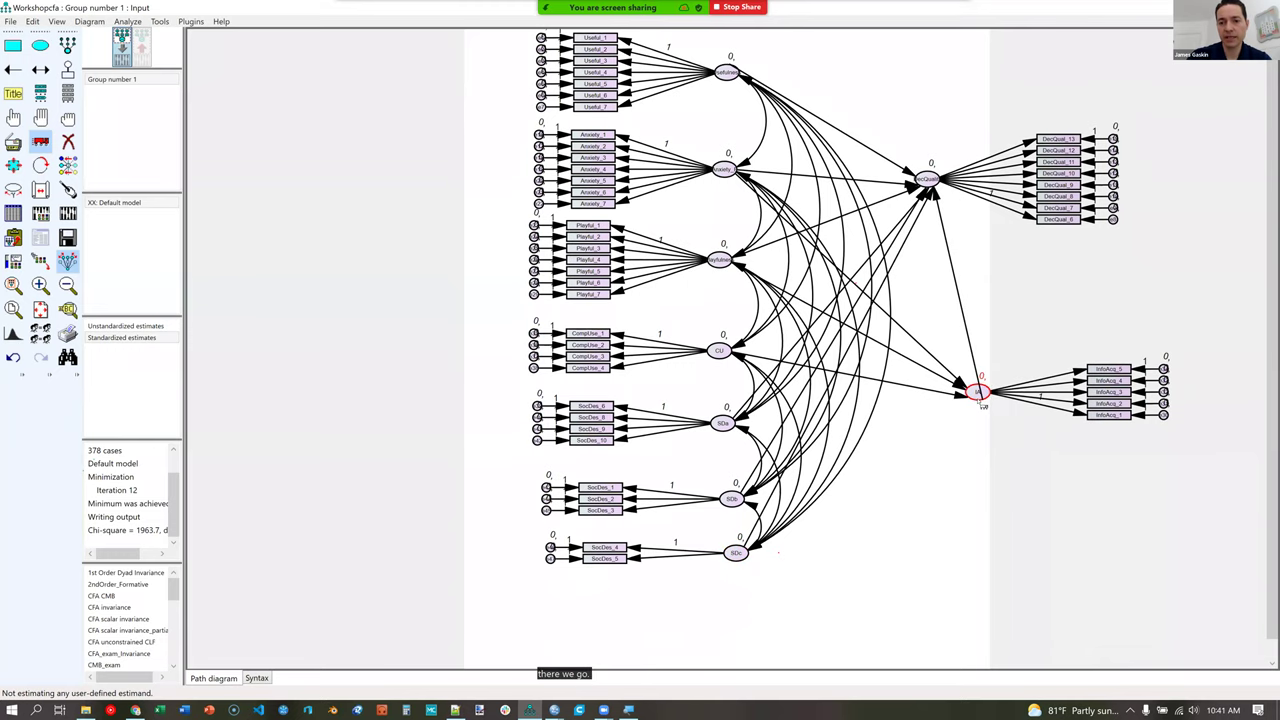
pyautogui.hotkey('ctrl', 'z')
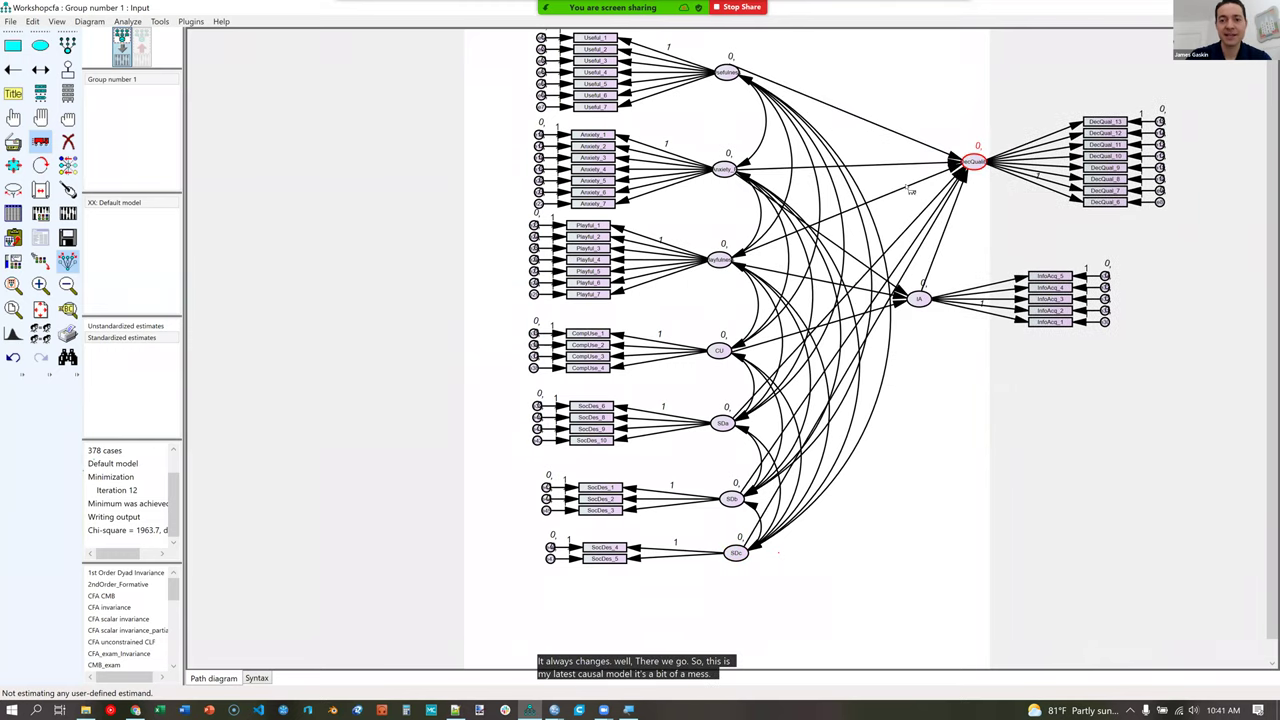
# Add error terms to the predicted factors DecQuality and IA, and name them with the Name Unobserved Variables plugin.
pyautogui.click(70, 69)
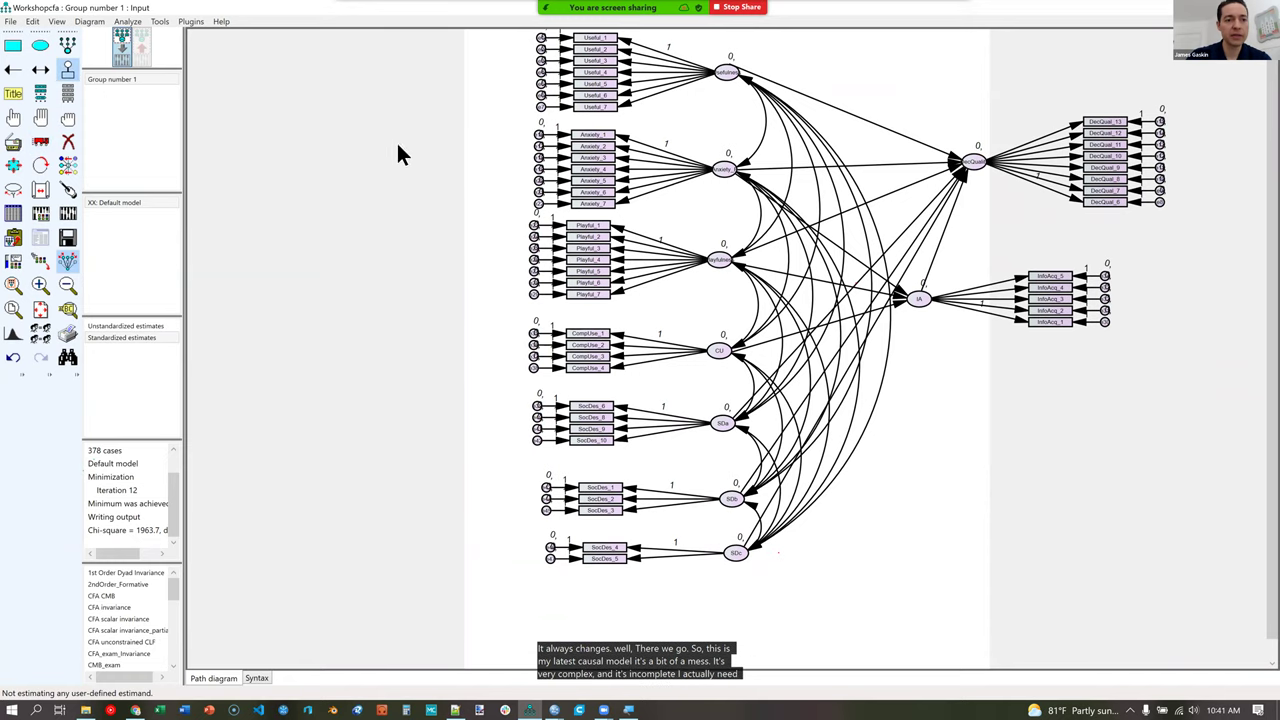
pyautogui.click(973, 160)
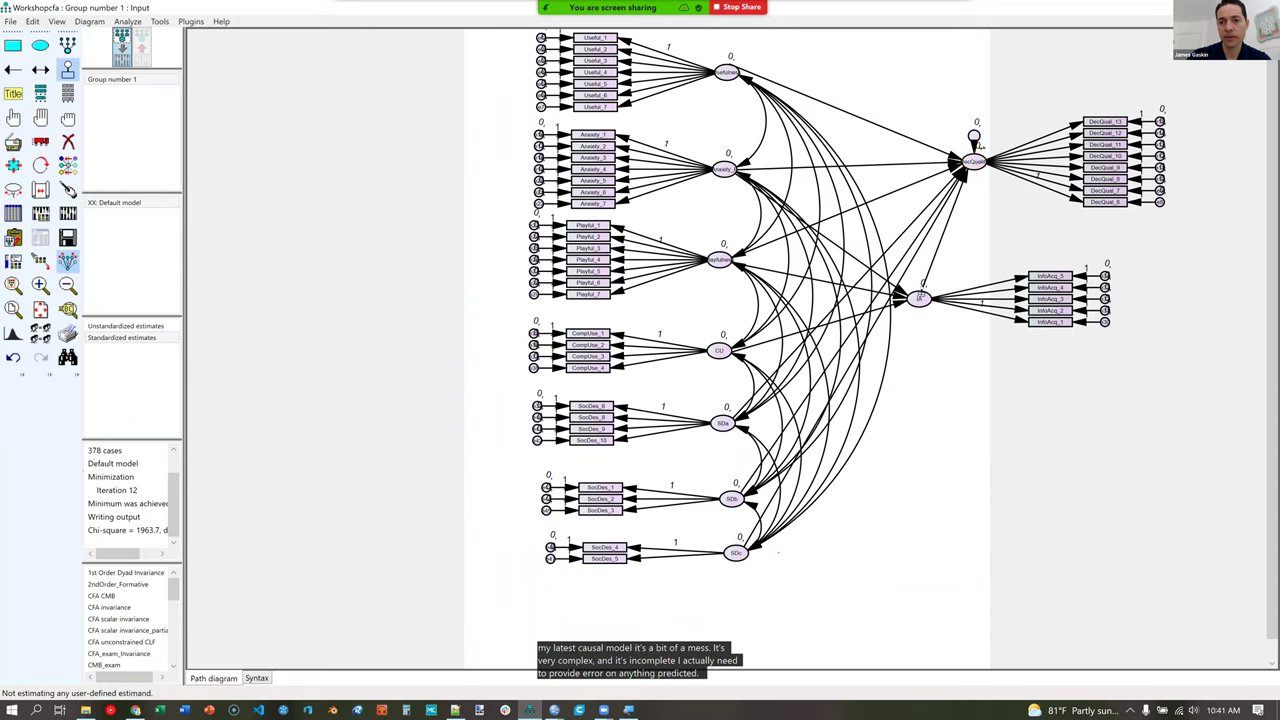
pyautogui.click(919, 297)
pyautogui.click(190, 21)
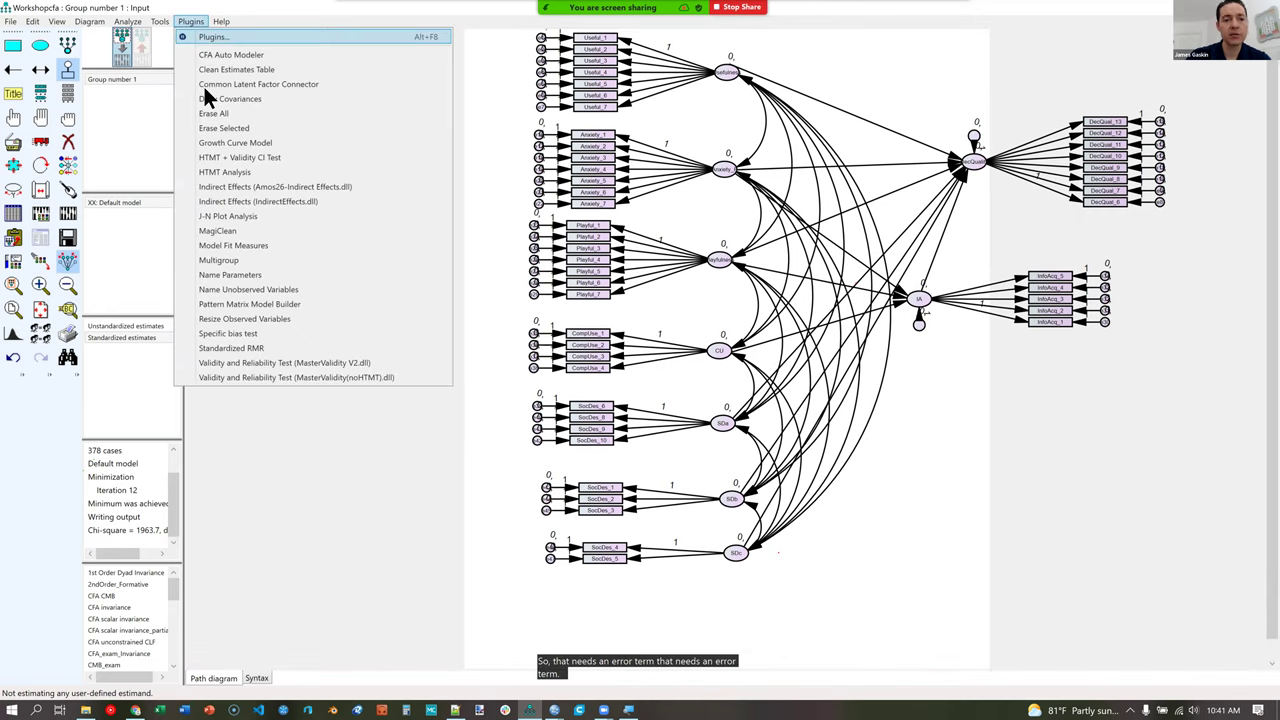
pyautogui.click(307, 287)
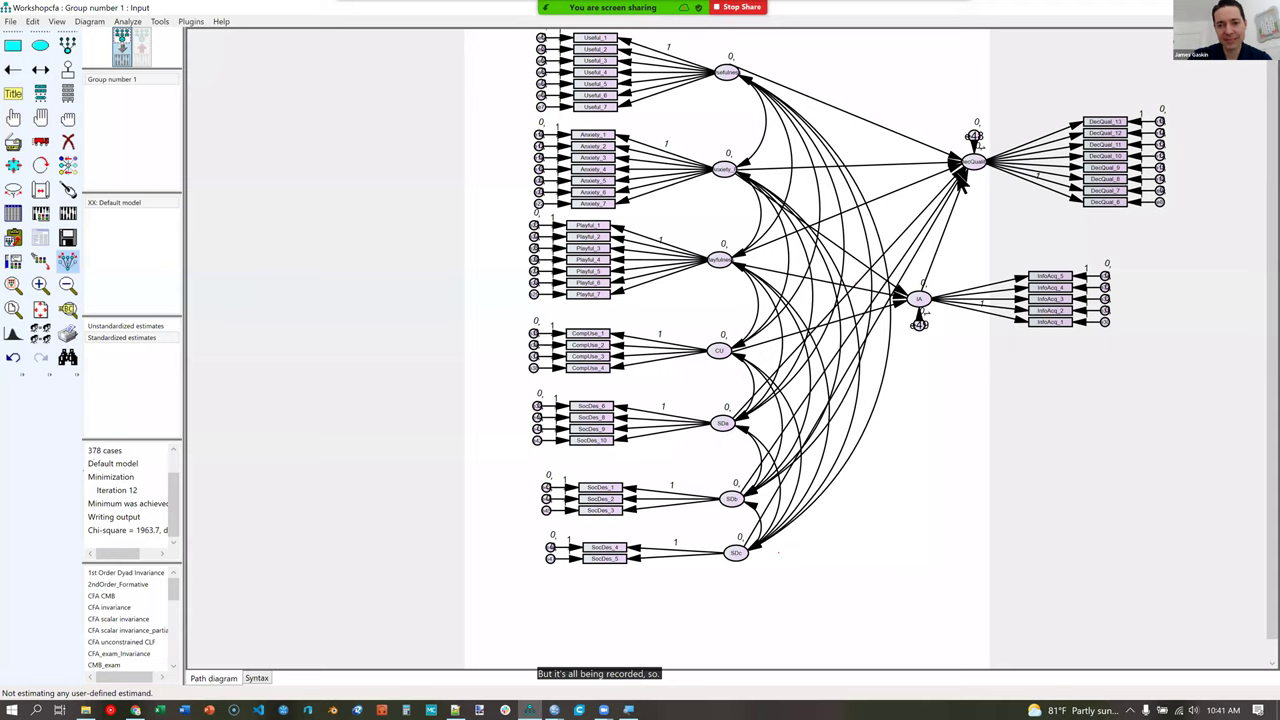
# Calculate the structural model's estimates and examine the standardized path coefficients leading to IA and DecQuality on the diagram.
pyautogui.click(67, 216)
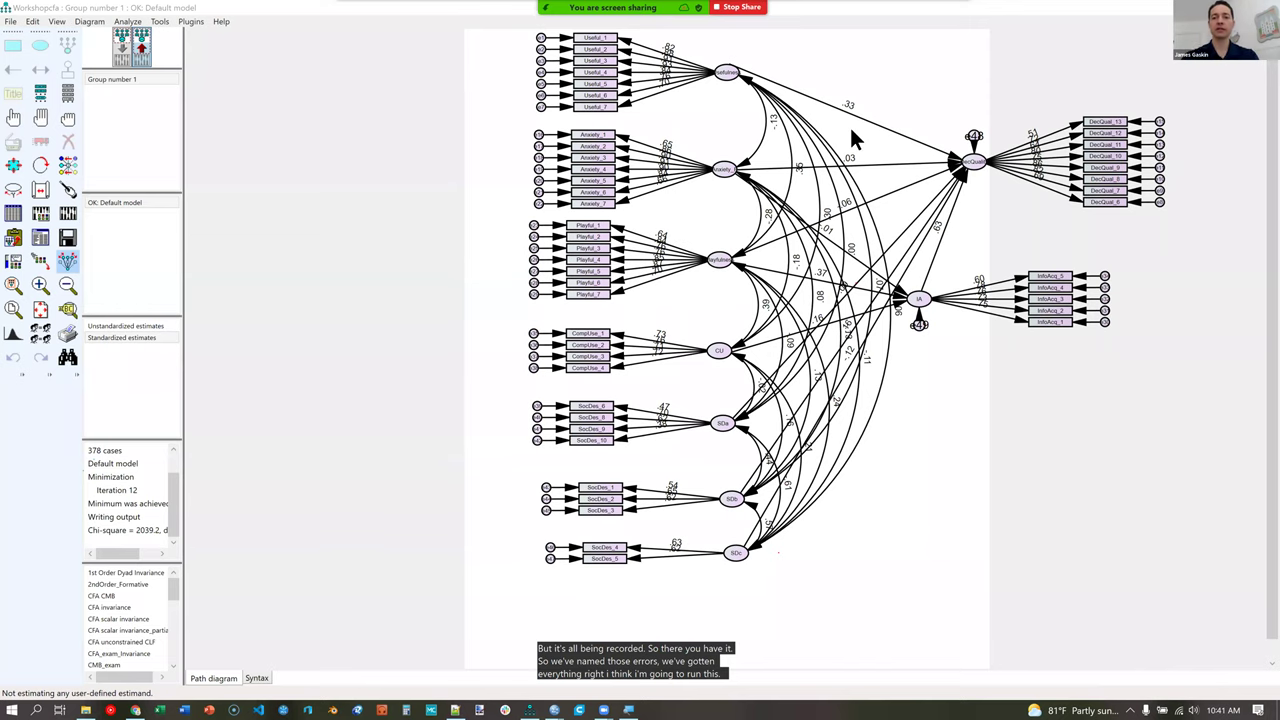
pyautogui.scroll(1, 935, 135)
pyautogui.scroll(1, 1262, 190)
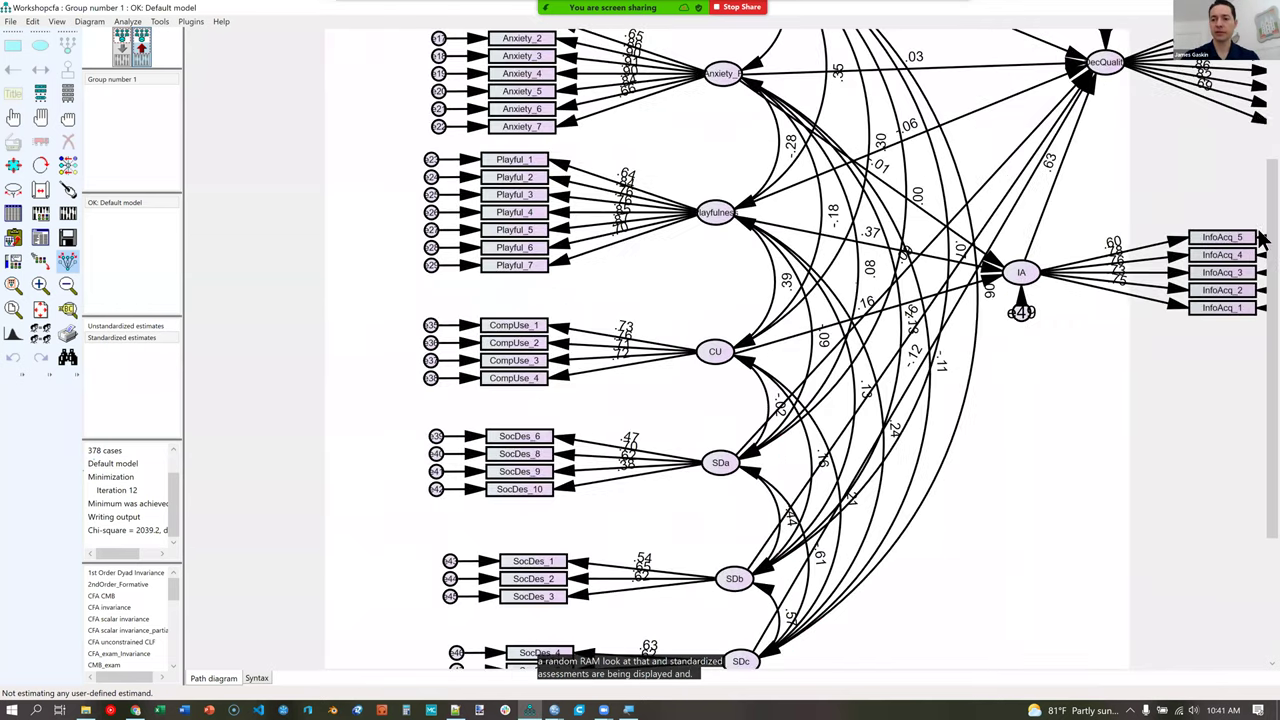
pyautogui.scroll(1, 1260, 148)
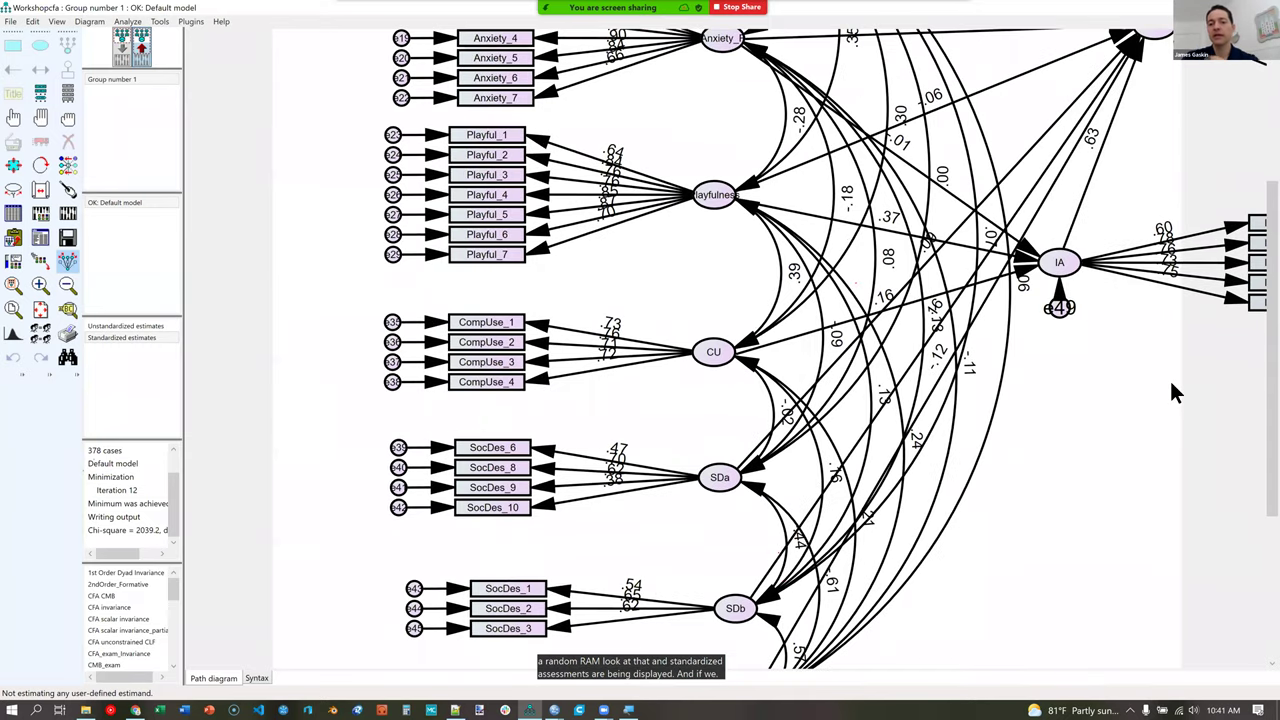
pyautogui.scroll(-1, 1125, 437)
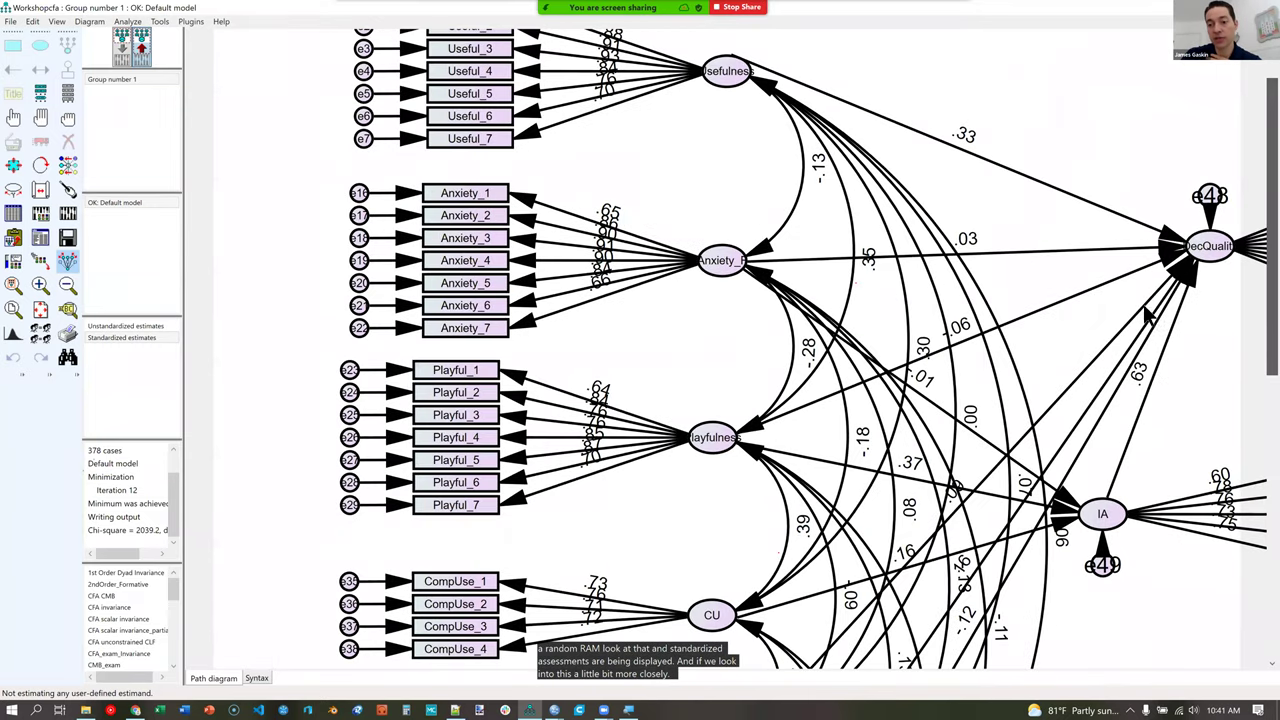
pyautogui.scroll(2, 1145, 310)
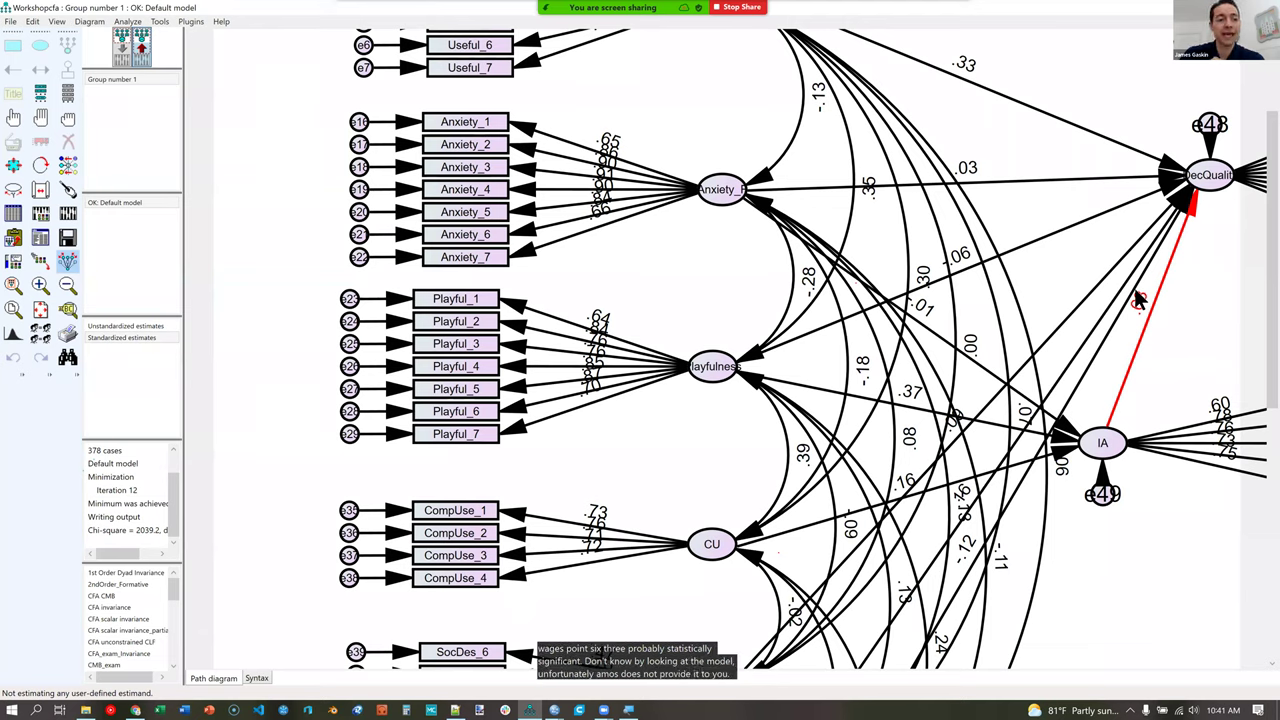
# Open the text output and display the Estimates to examine the p-values of the regression weights.
pyautogui.click(40, 240)
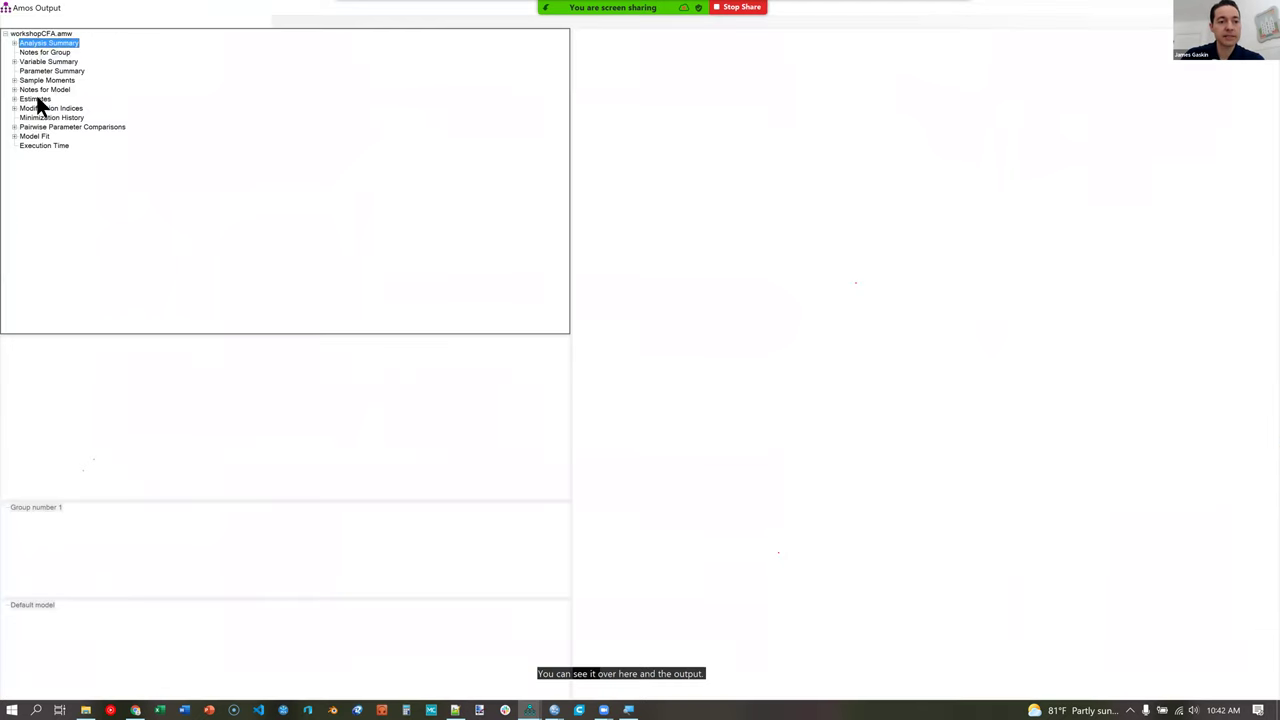
pyautogui.click(38, 92)
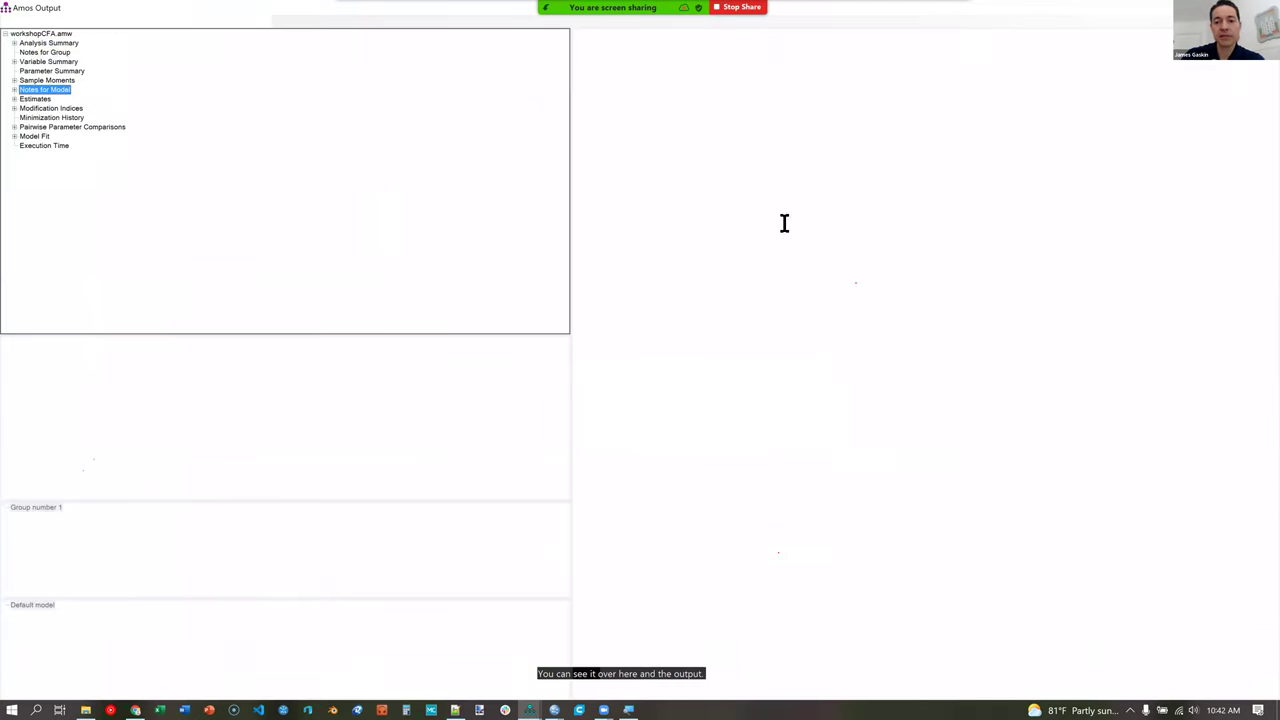
pyautogui.press('Down')
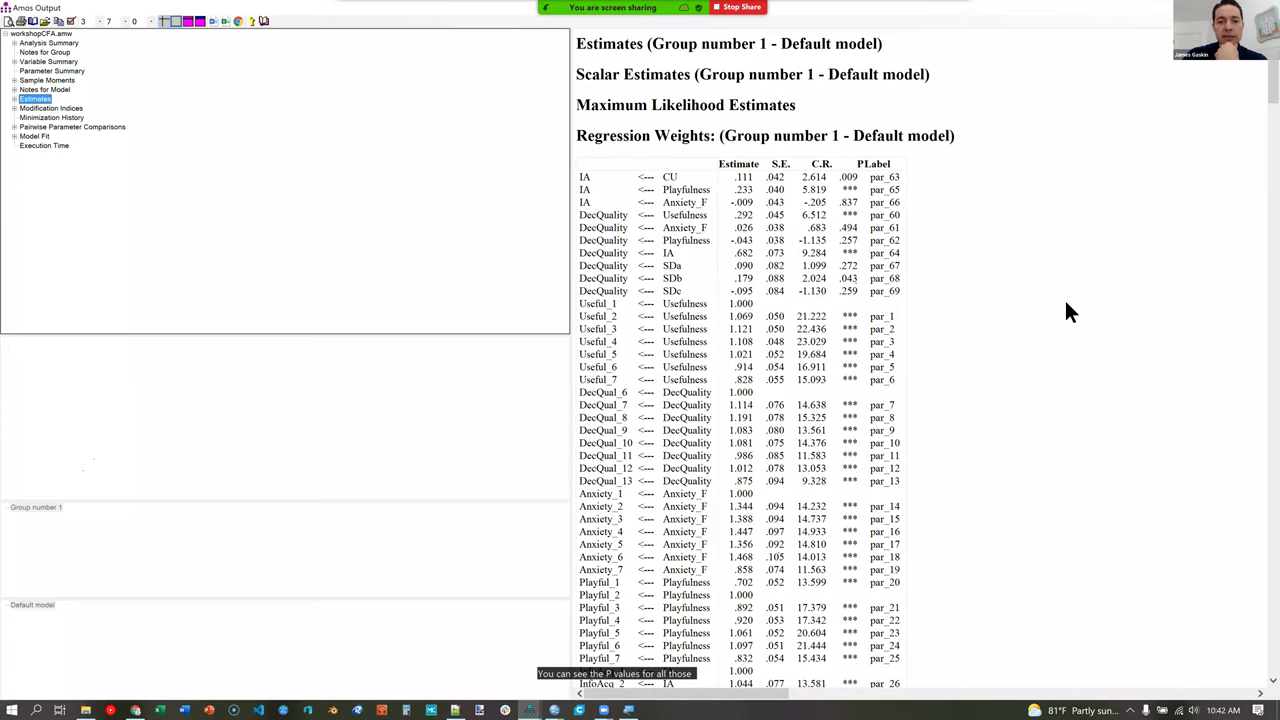
# Examine the regression weights table and locate the p-value of the path from IA to DecQuality.
pyautogui.scroll(-10, 800, 275)
pyautogui.scroll(10, 742, 262)
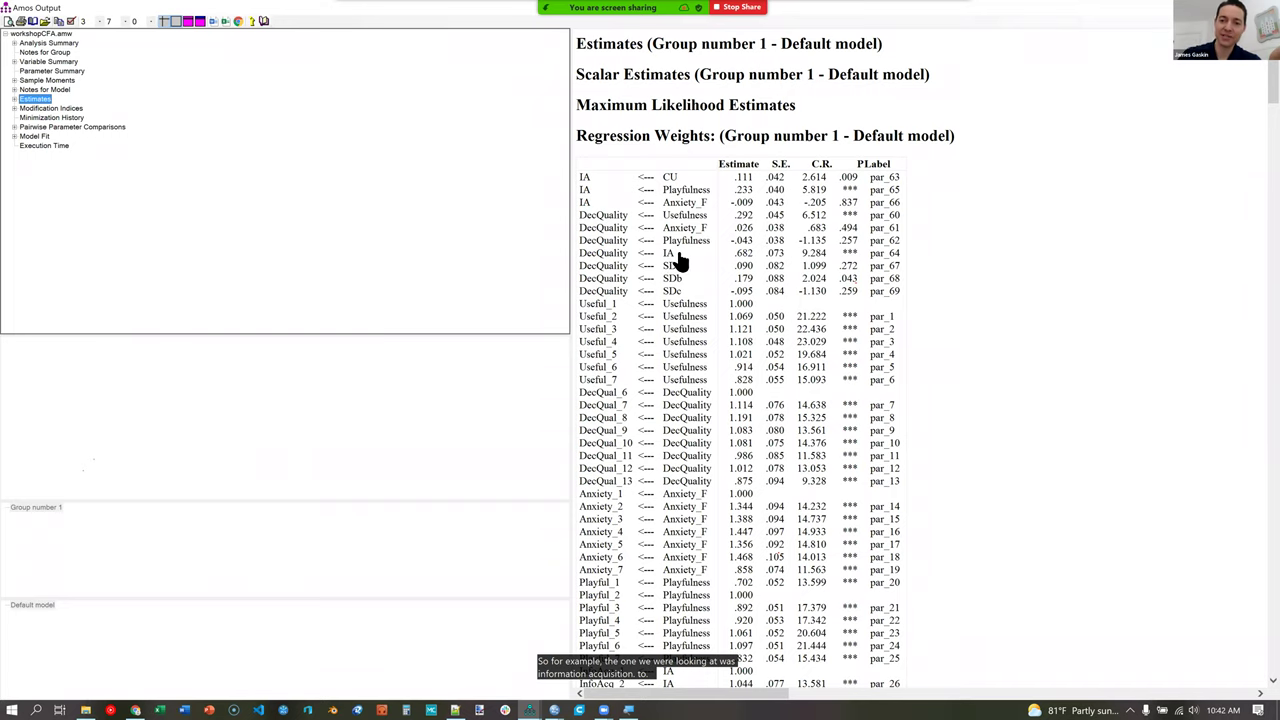
pyautogui.click(676, 256)
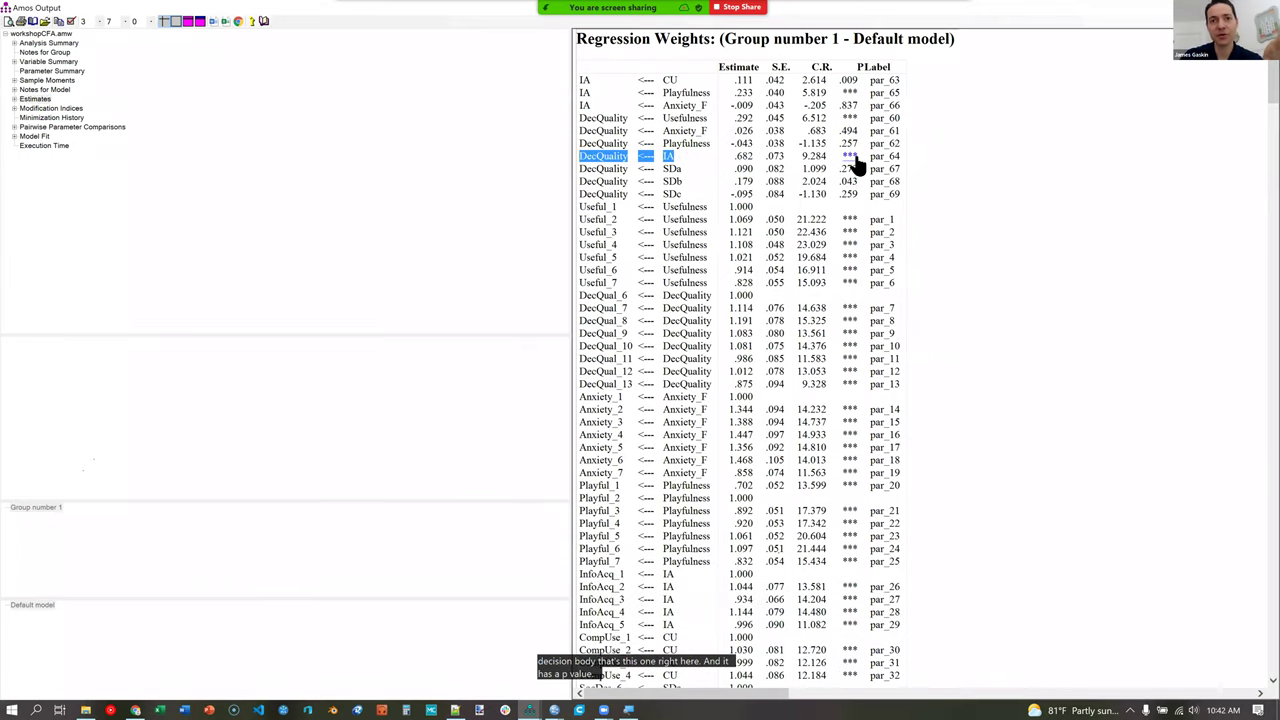
# Show the output with 10 decimals to inspect the IA to DecQuality p-value more precisely, and restore 3 decimals.
pyautogui.click(101, 22)
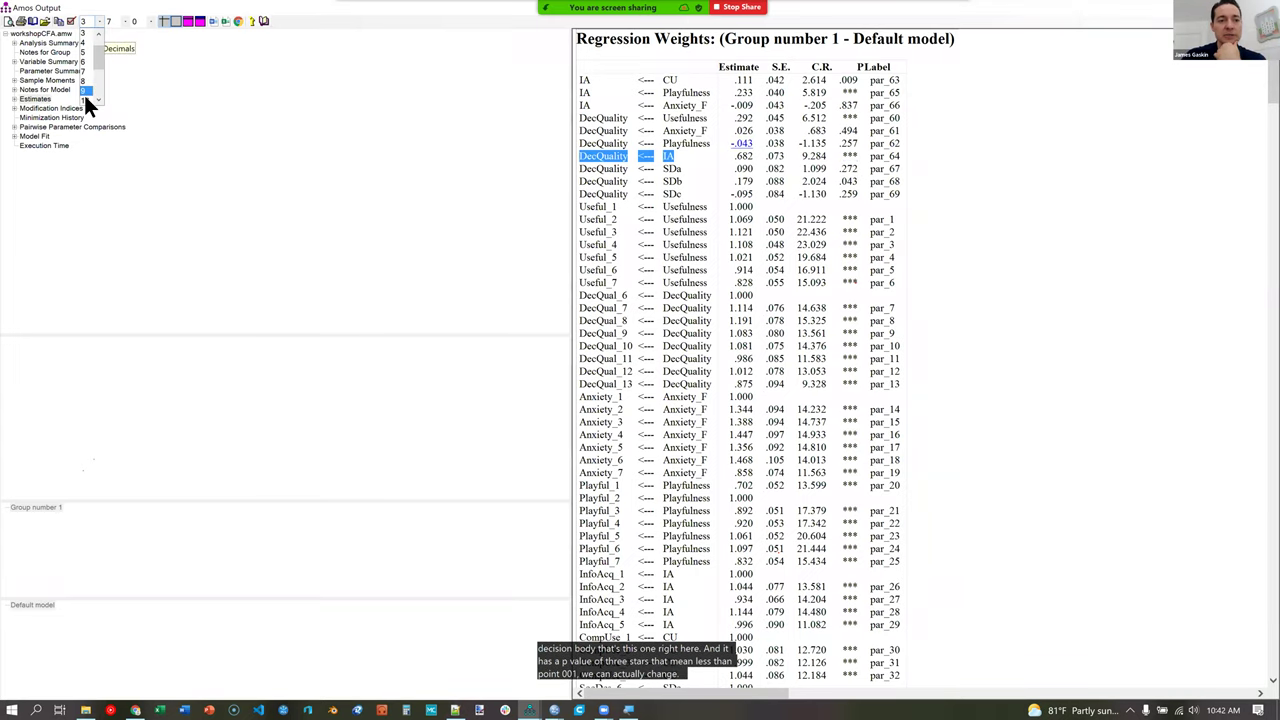
pyautogui.click(83, 90)
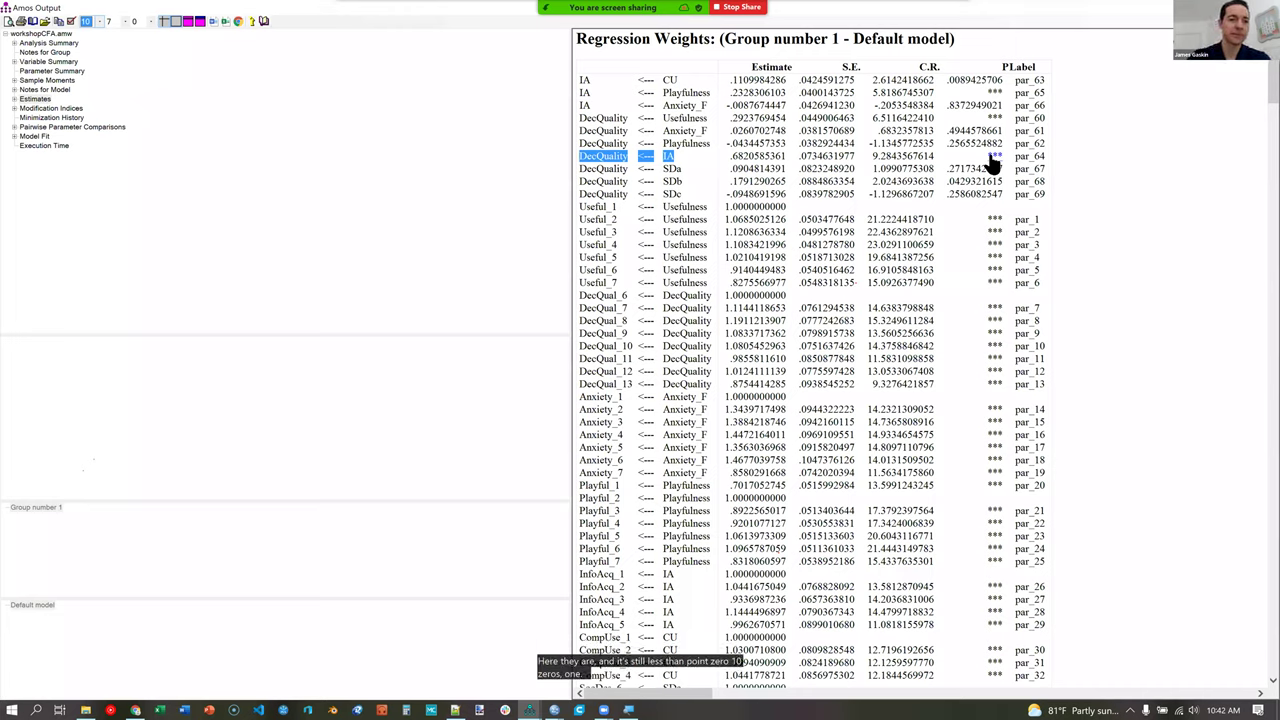
pyautogui.click(99, 21)
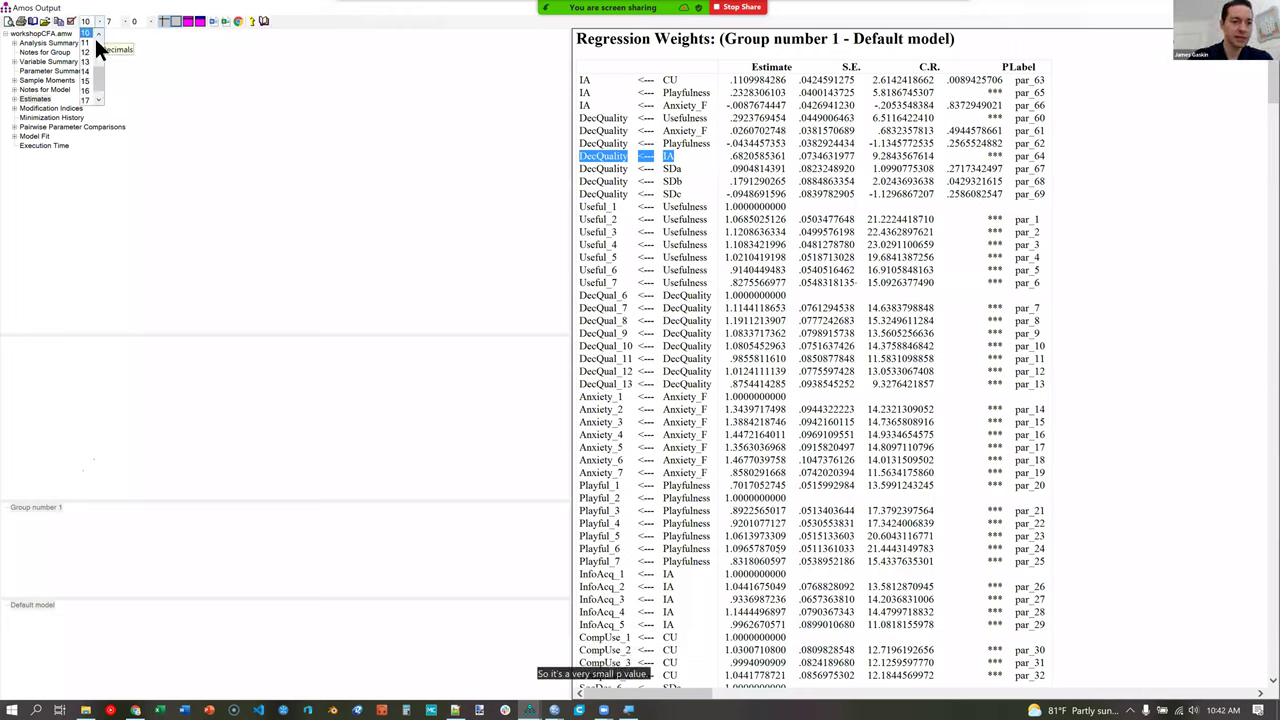
pyautogui.click(84, 50)
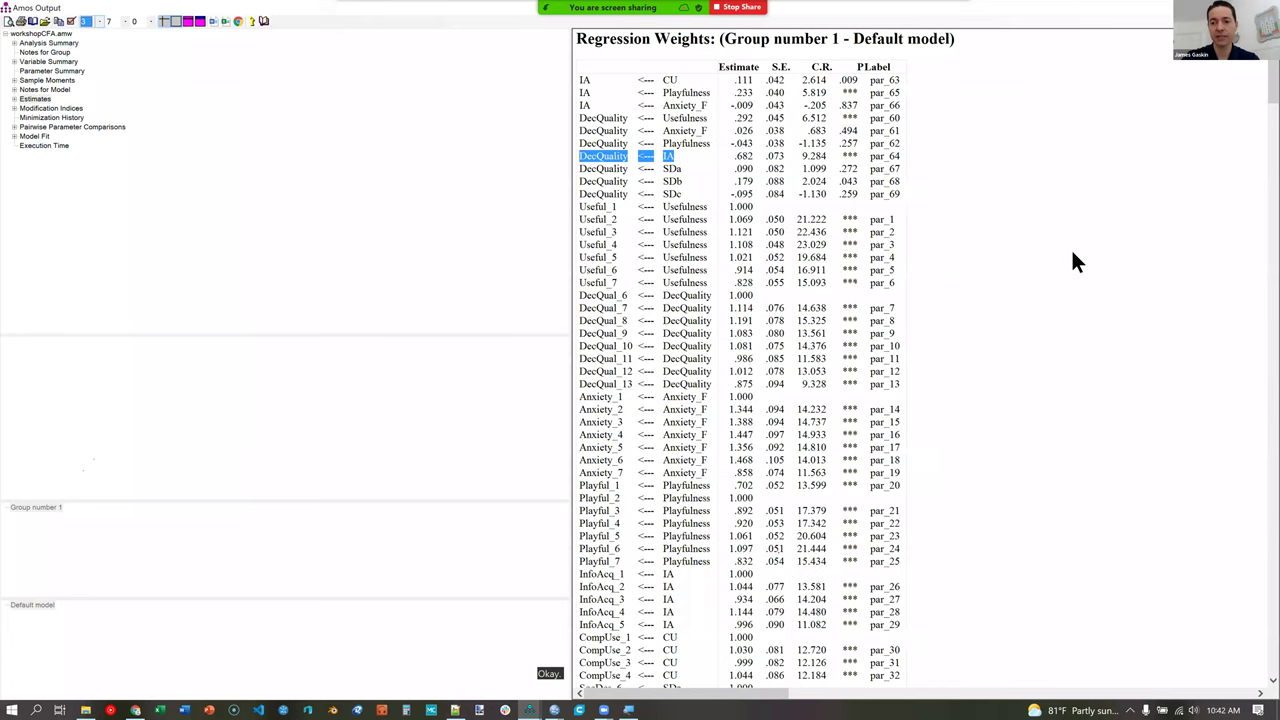
# Return to the path diagram and reopen workshopCFA.amw without saving the structural model changes.
pyautogui.hotkey('alt', 'Tab')
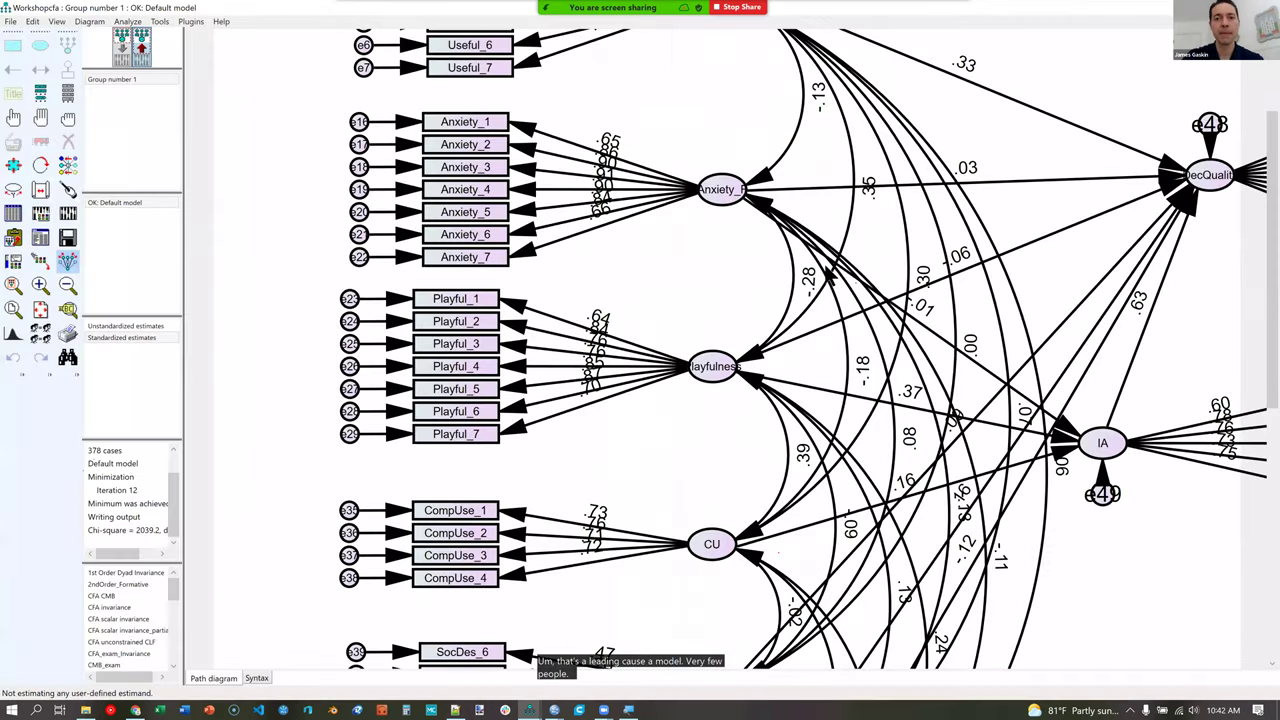
pyautogui.click(67, 260)
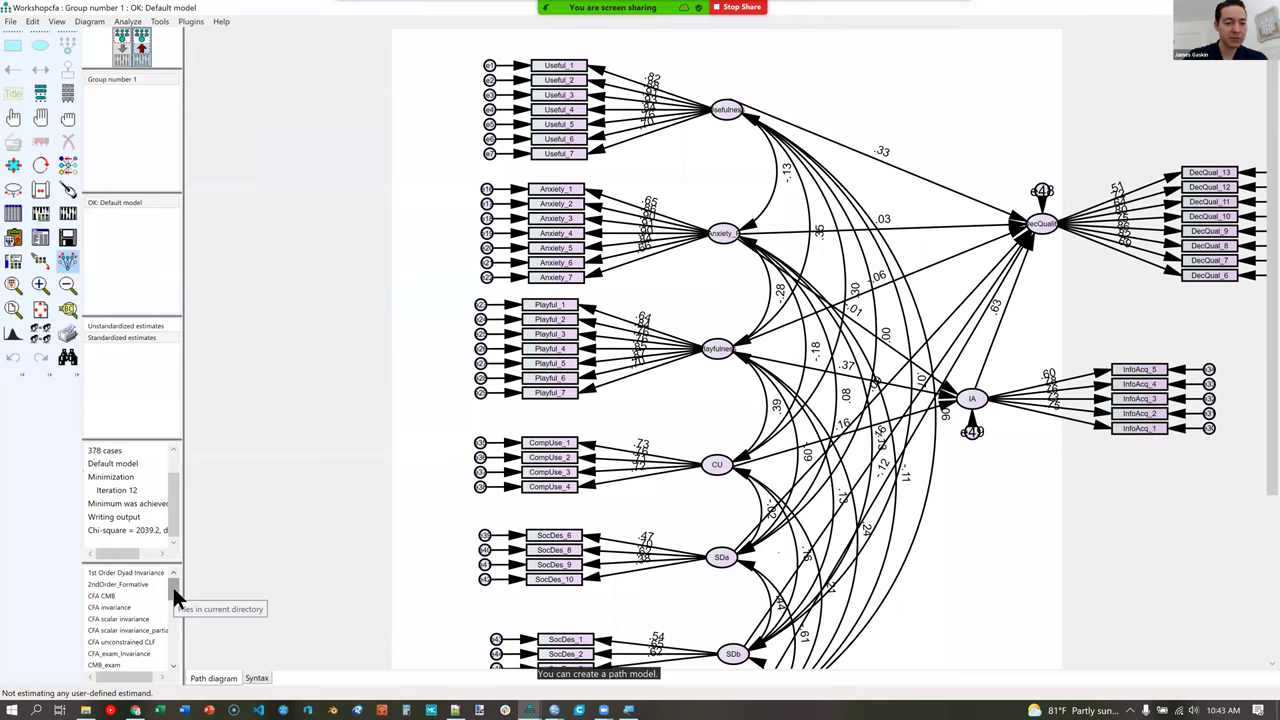
pyautogui.click(172, 632)
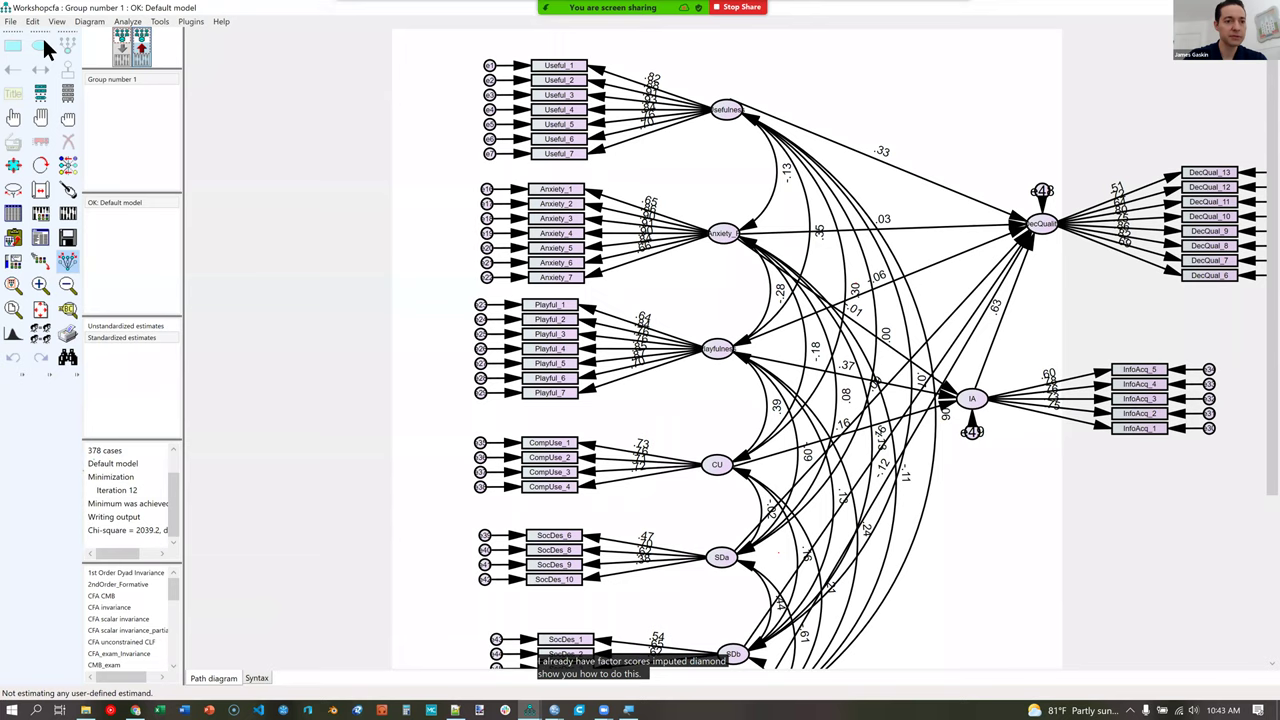
pyautogui.click(150, 572)
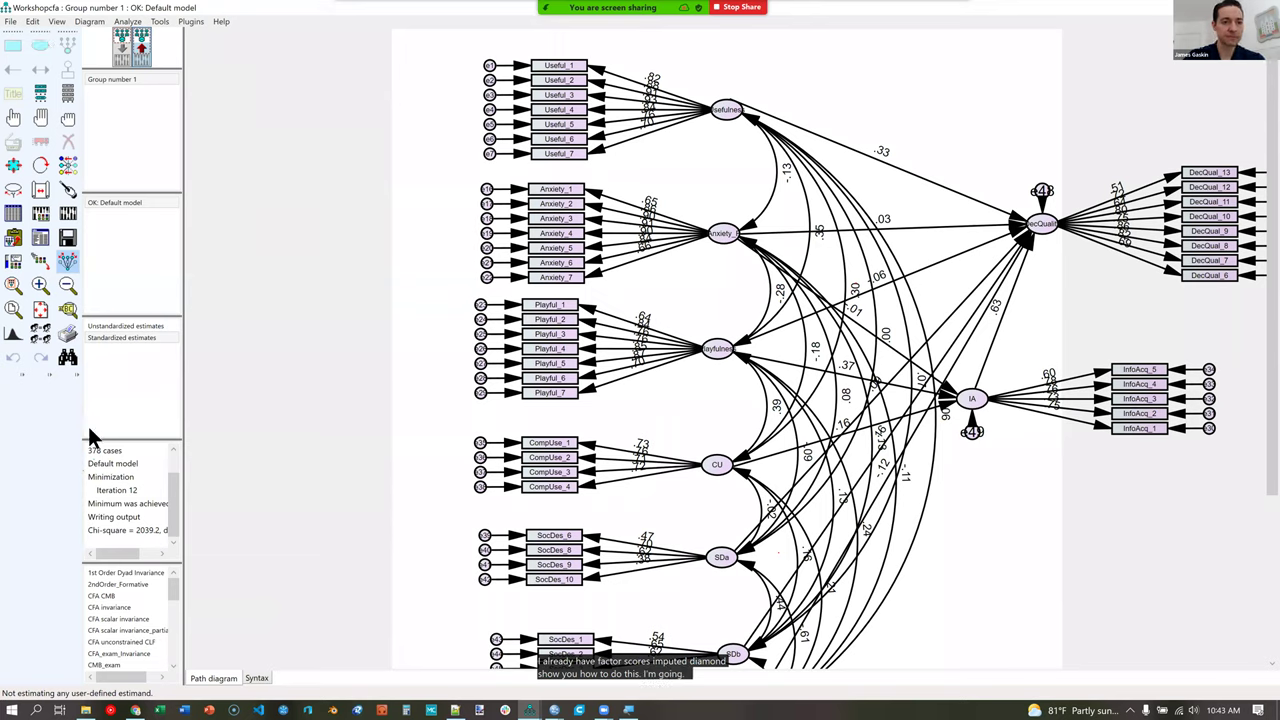
pyautogui.hotkey('alt', 'f')
pyautogui.click(157, 222)
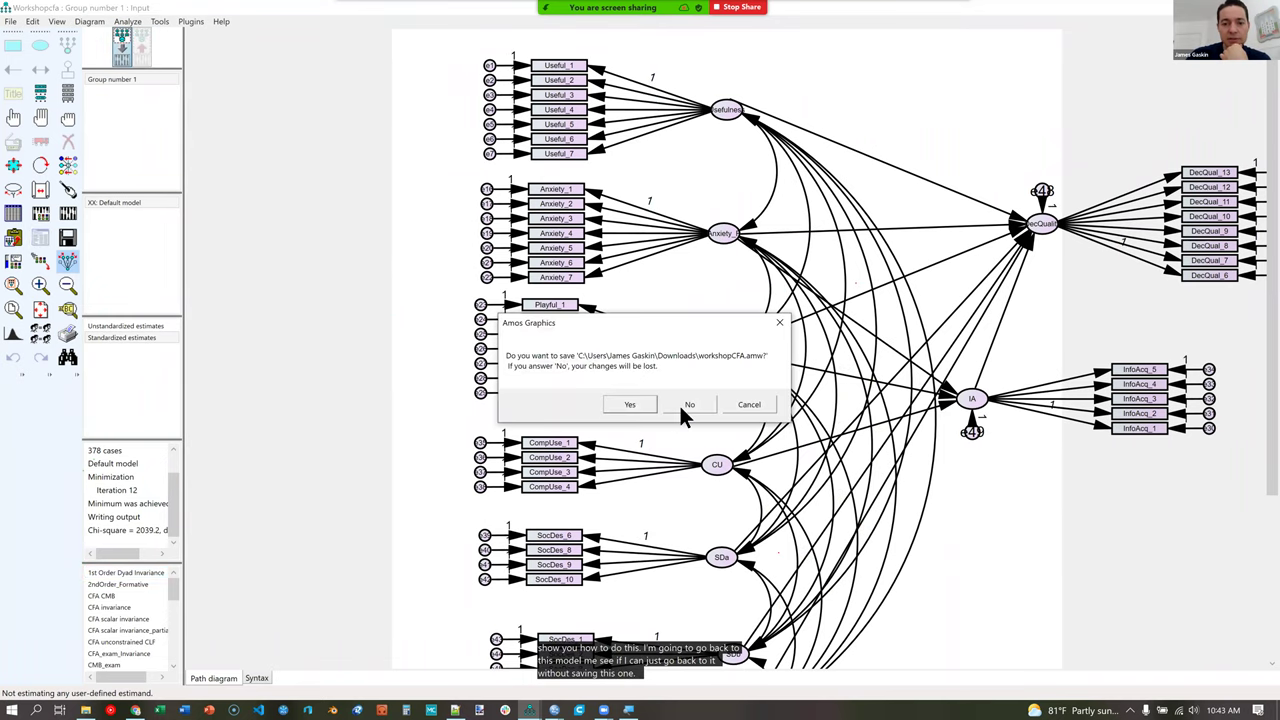
pyautogui.click(688, 406)
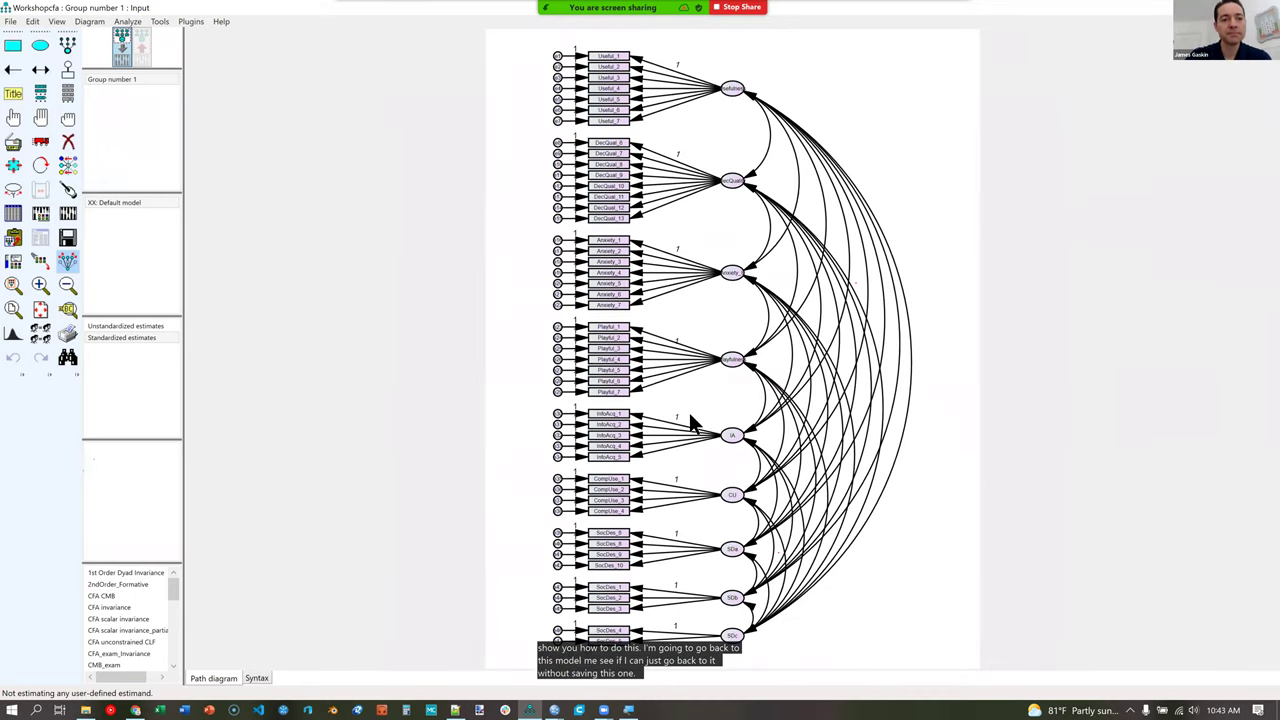
# Impute factor scores from the measurement model with regression imputation, saving the completed data as EAM_2021_workshop_C_v2.sav.
pyautogui.click(128, 22)
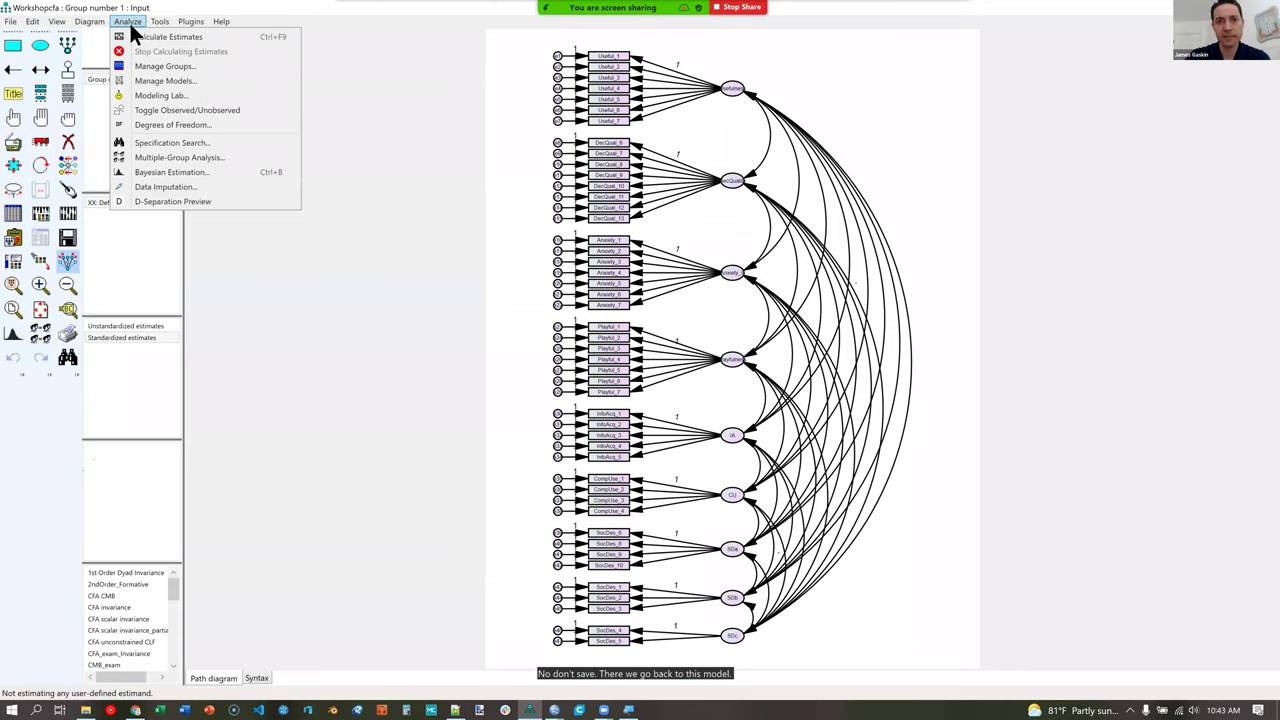
pyautogui.click(224, 188)
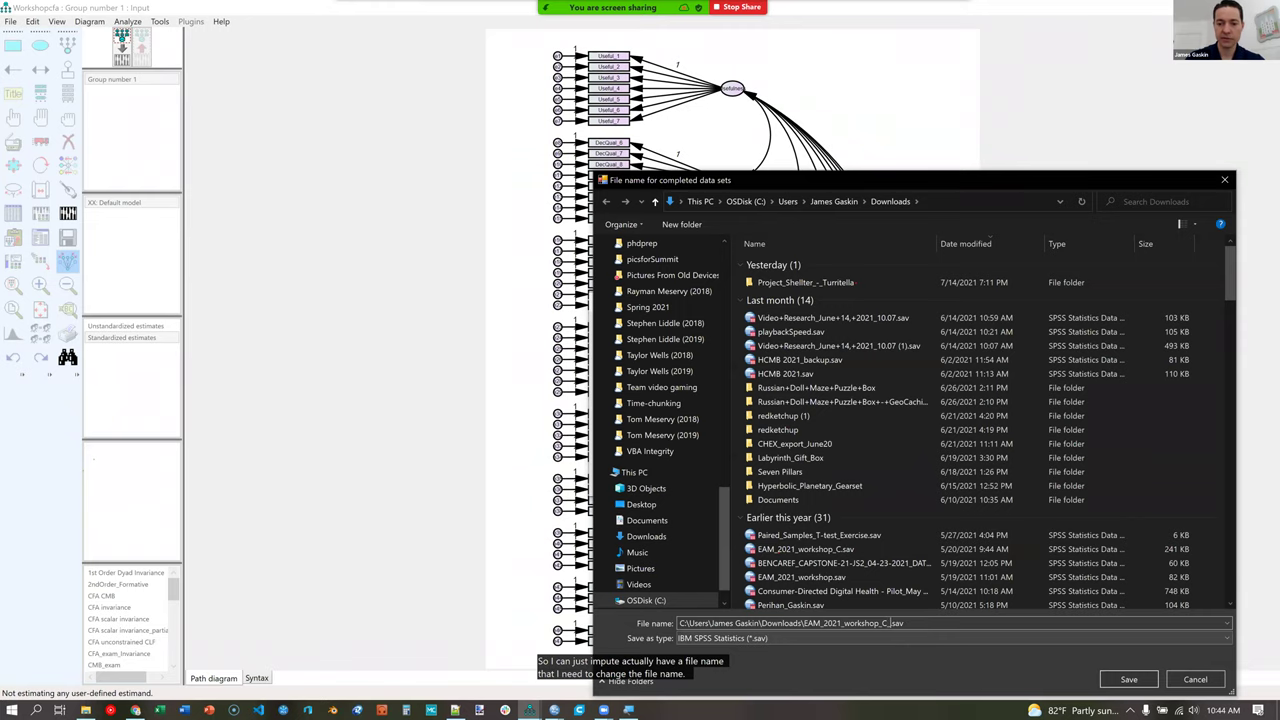
pyautogui.write('v2')
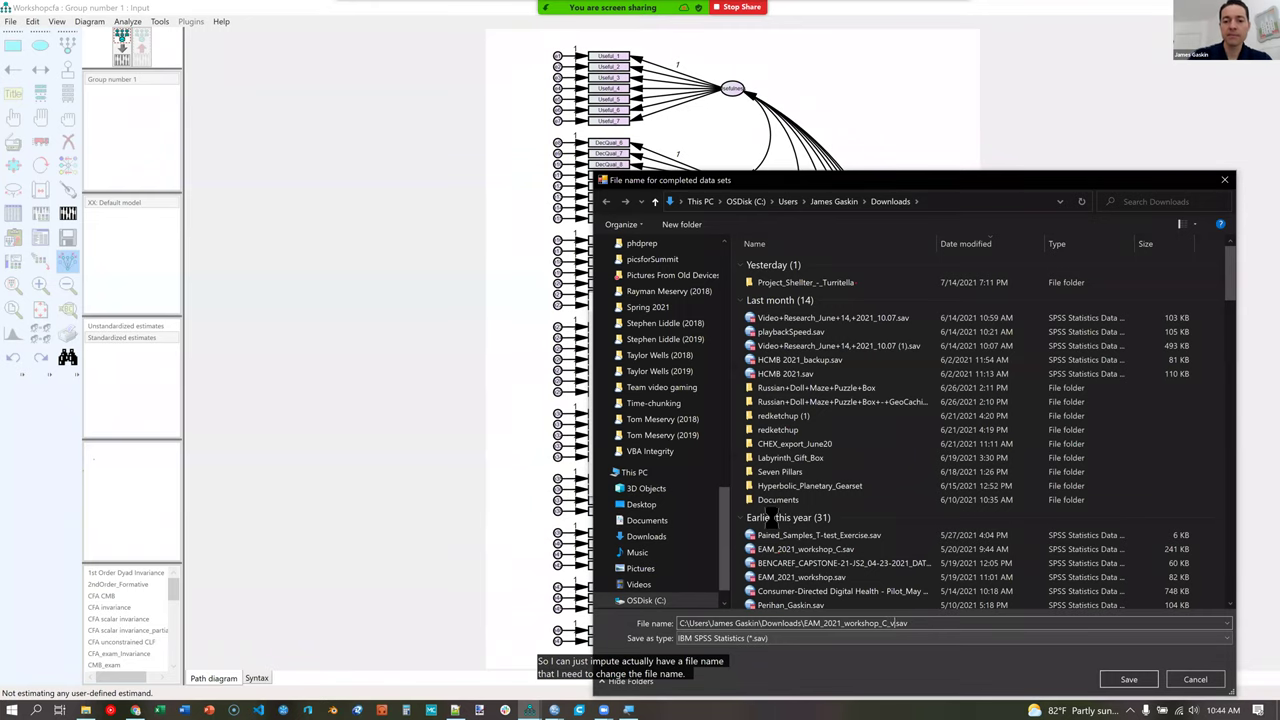
pyautogui.press('Return')
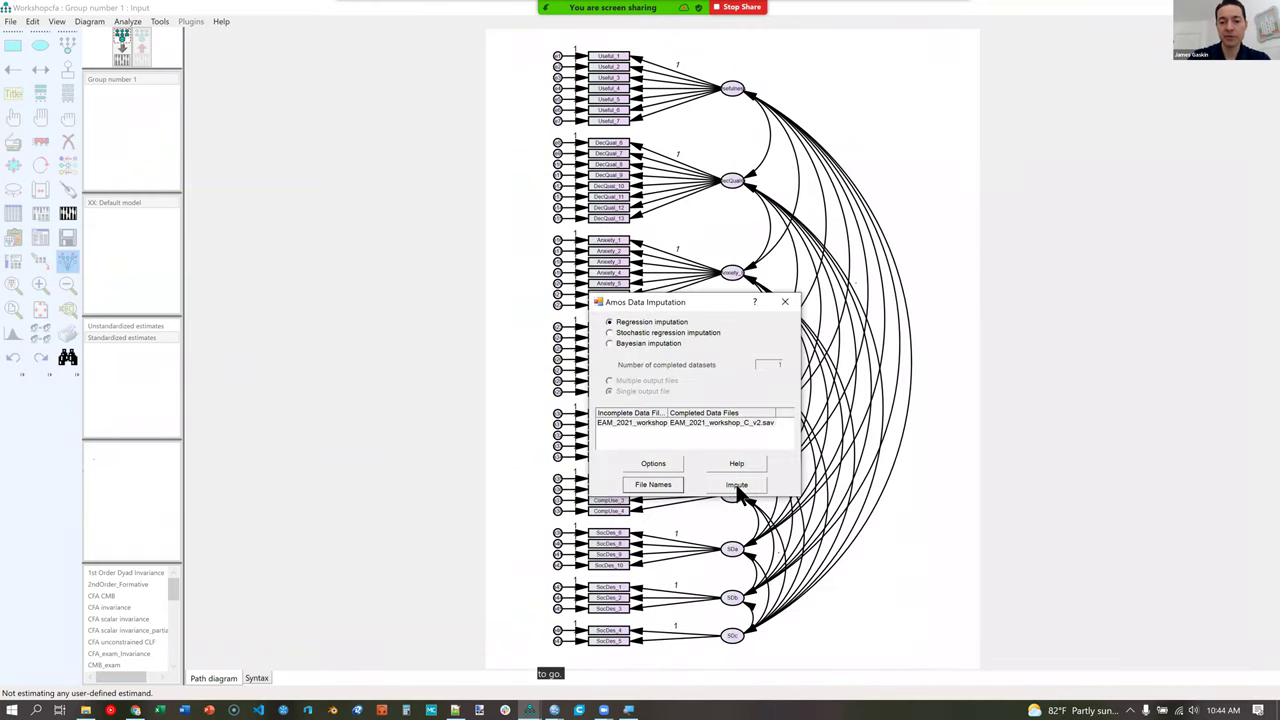
pyautogui.click(737, 486)
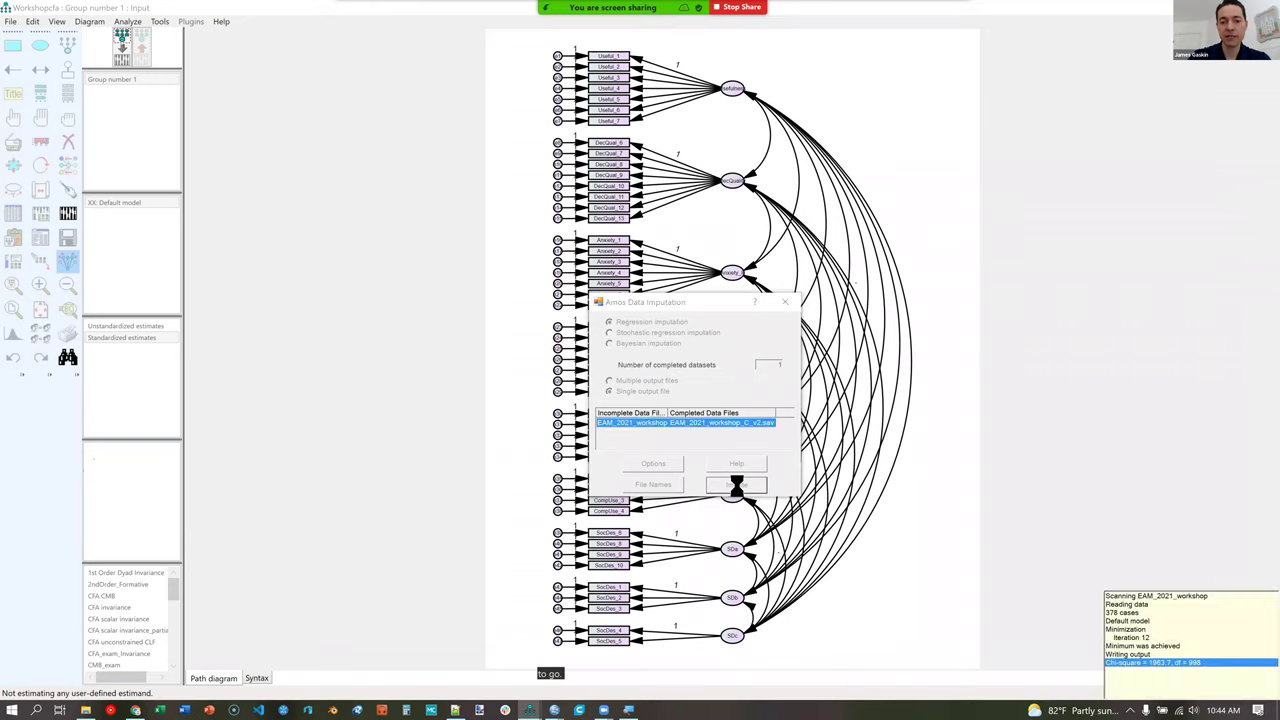
pyautogui.click(644, 468)
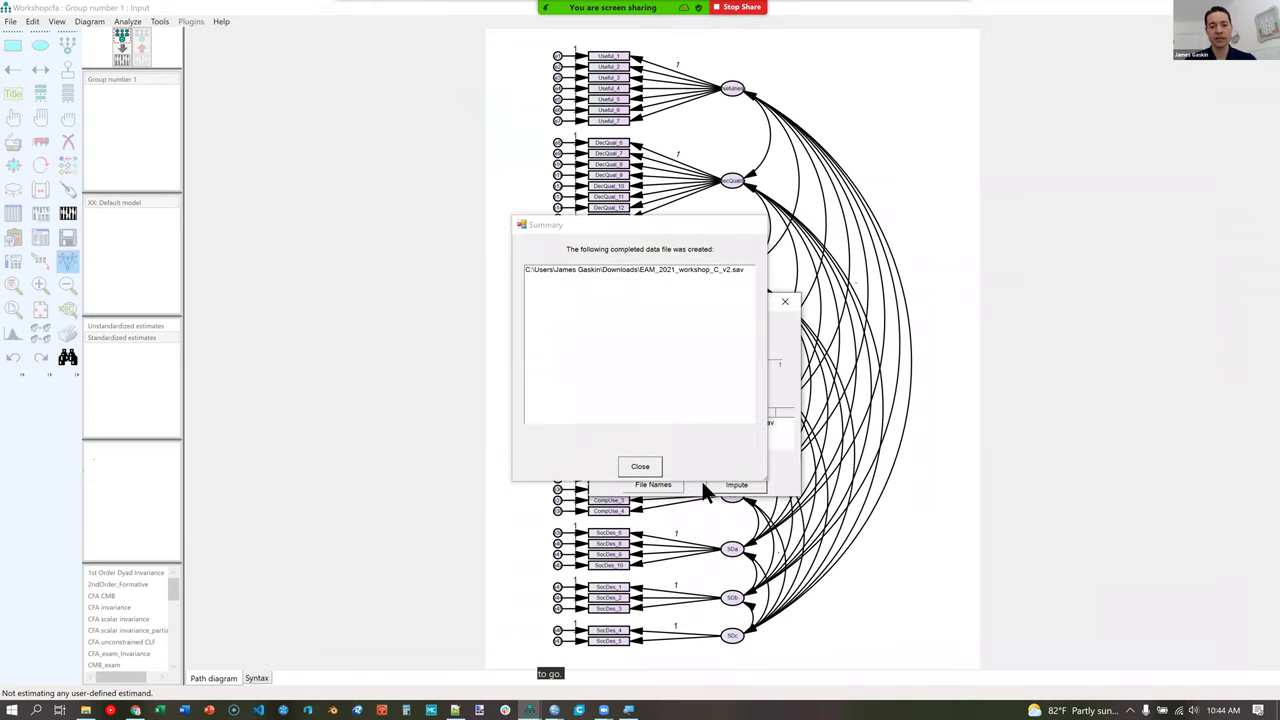
pyautogui.click(785, 303)
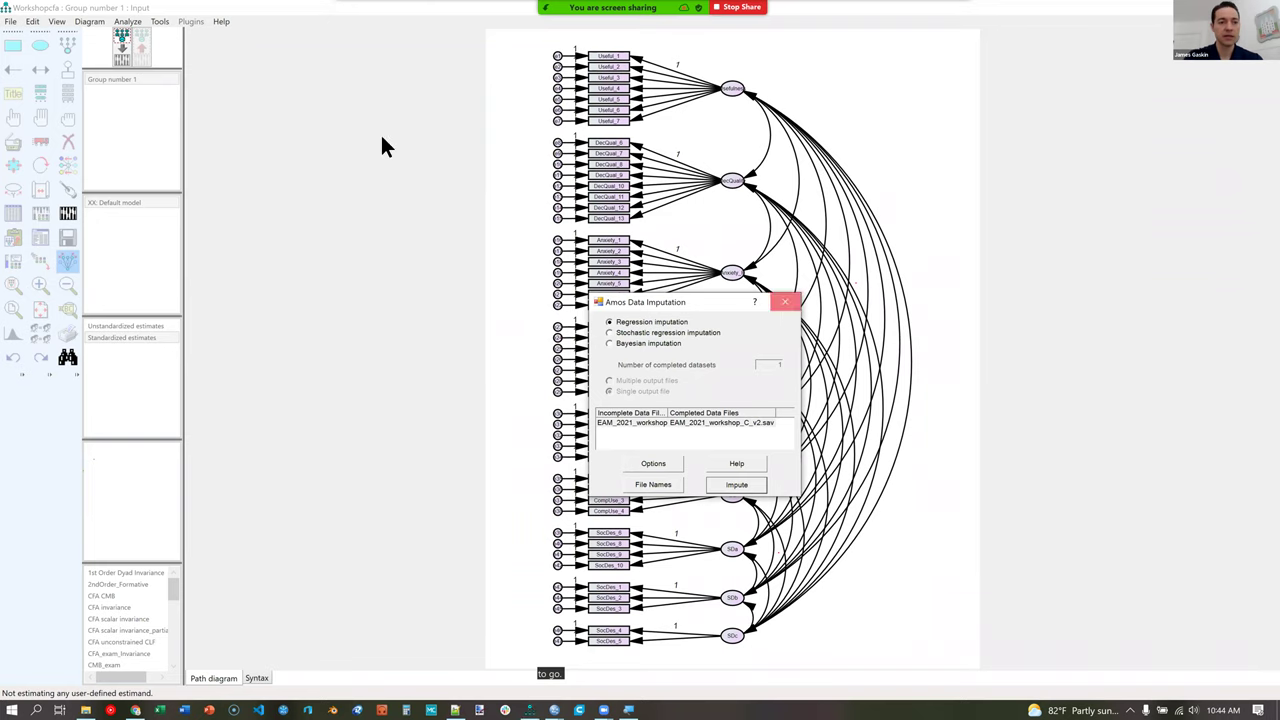
# Start a new path diagram and assign EAM_2021_workshop_C_v2.sav as its data file.
pyautogui.click(10, 21)
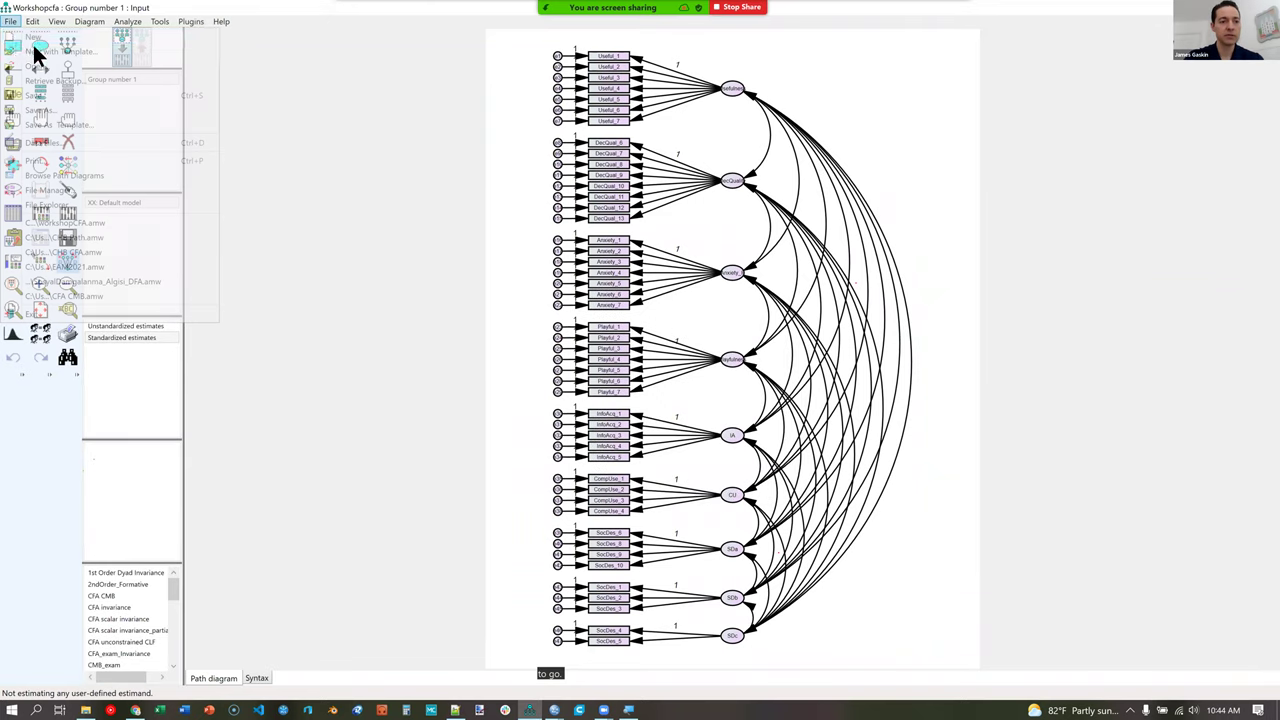
pyautogui.click(50, 40)
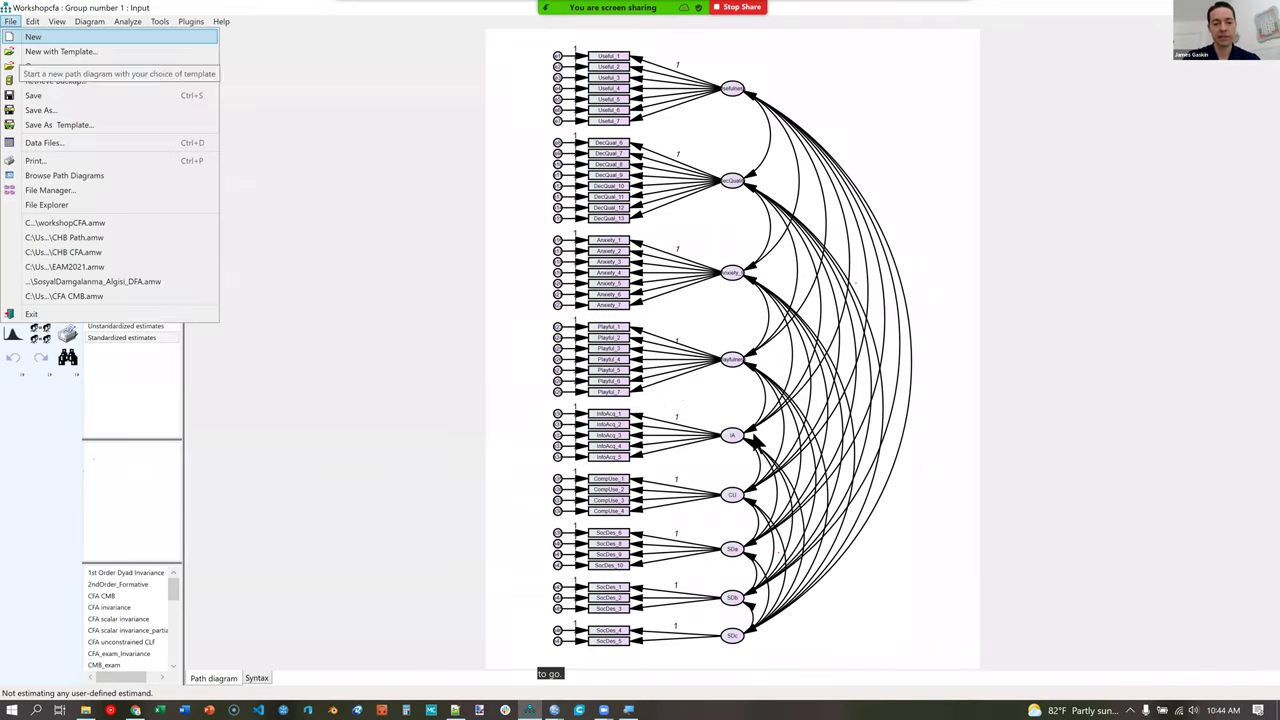
pyautogui.click(12, 213)
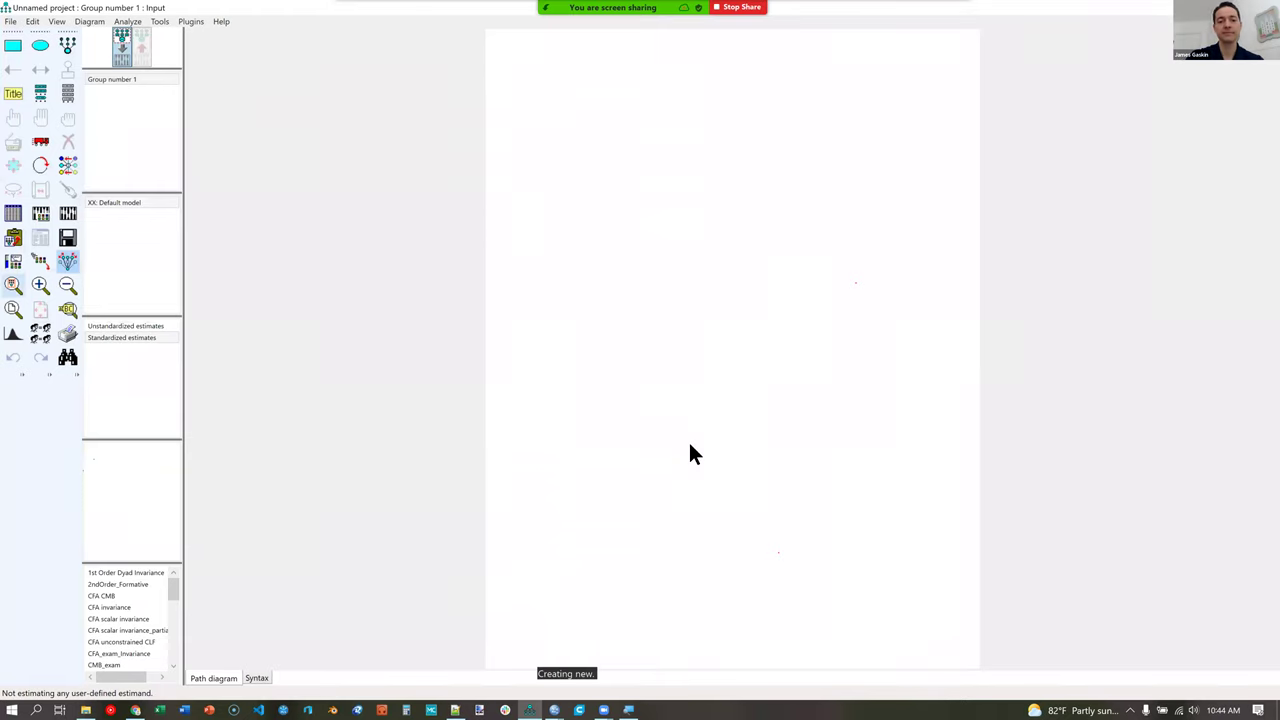
pyautogui.click(623, 355)
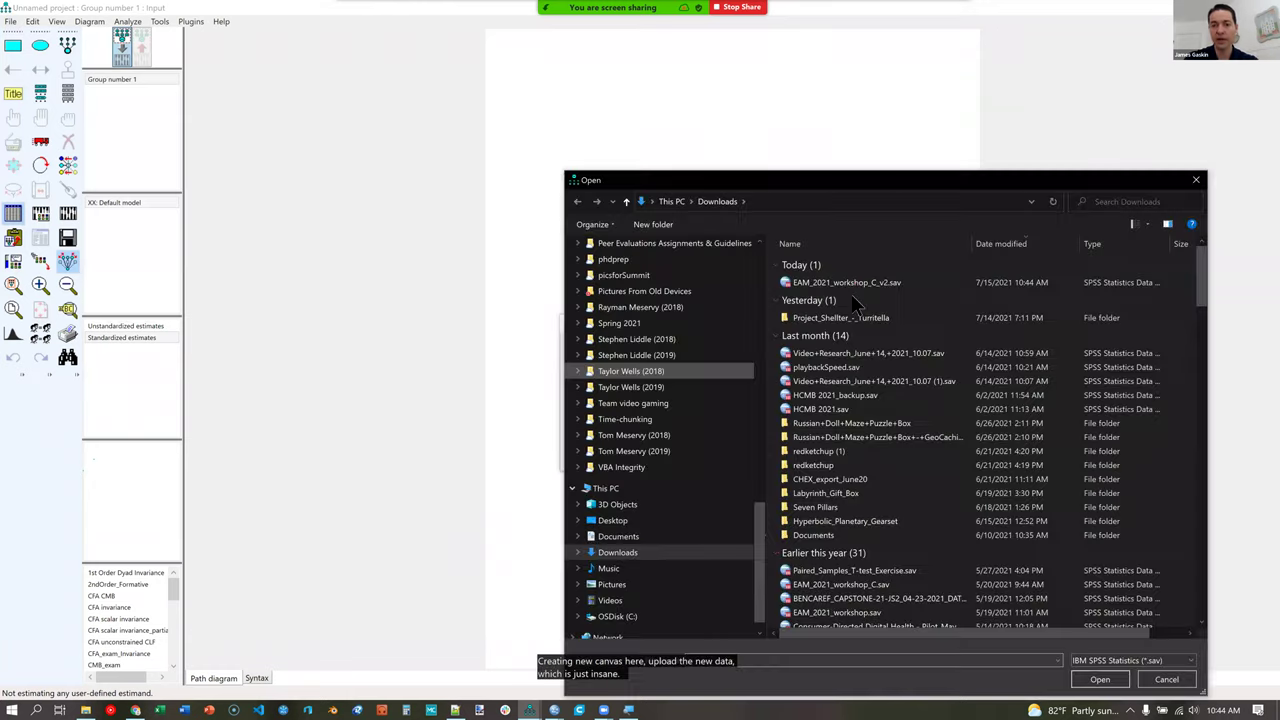
pyautogui.click(880, 283)
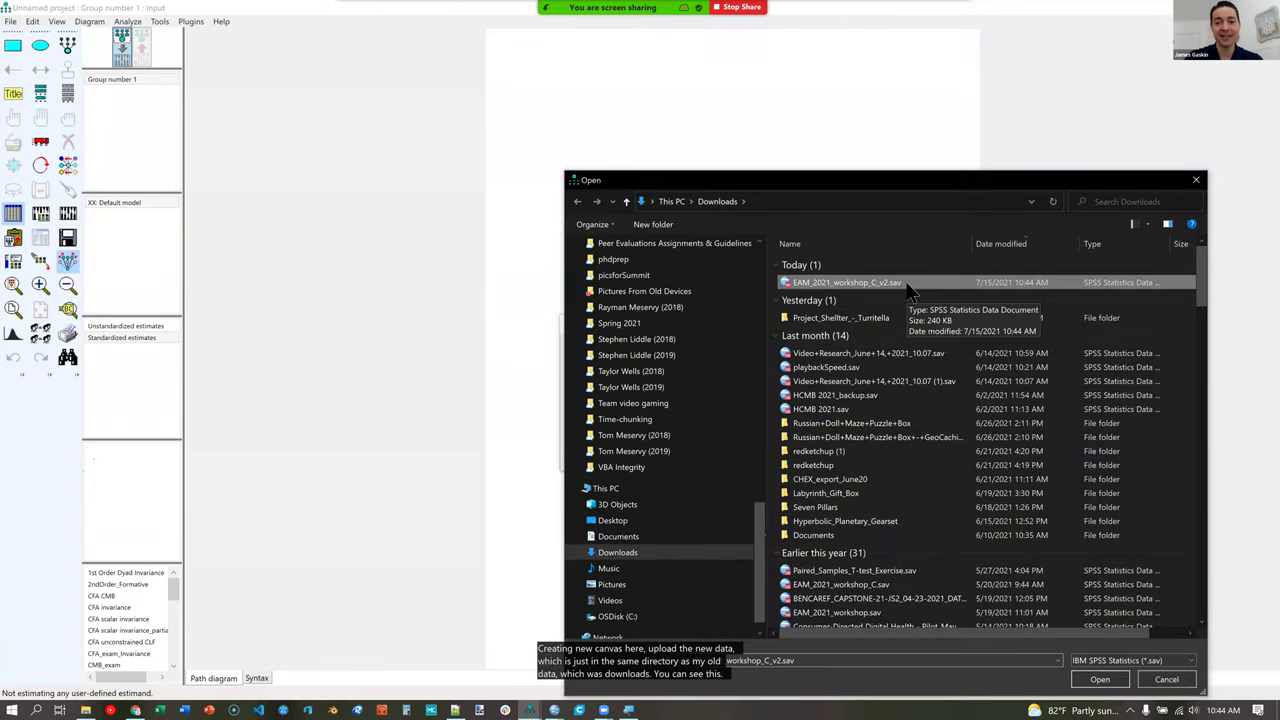
pyautogui.click(1098, 679)
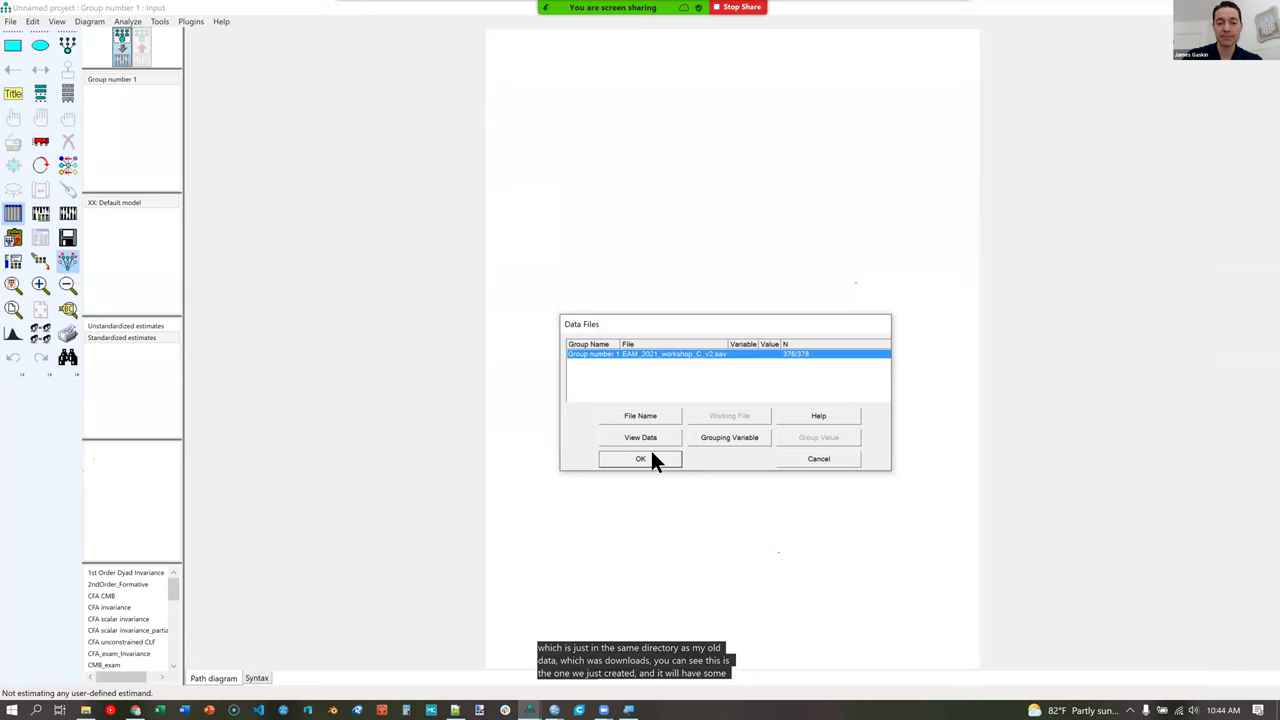
pyautogui.click(641, 459)
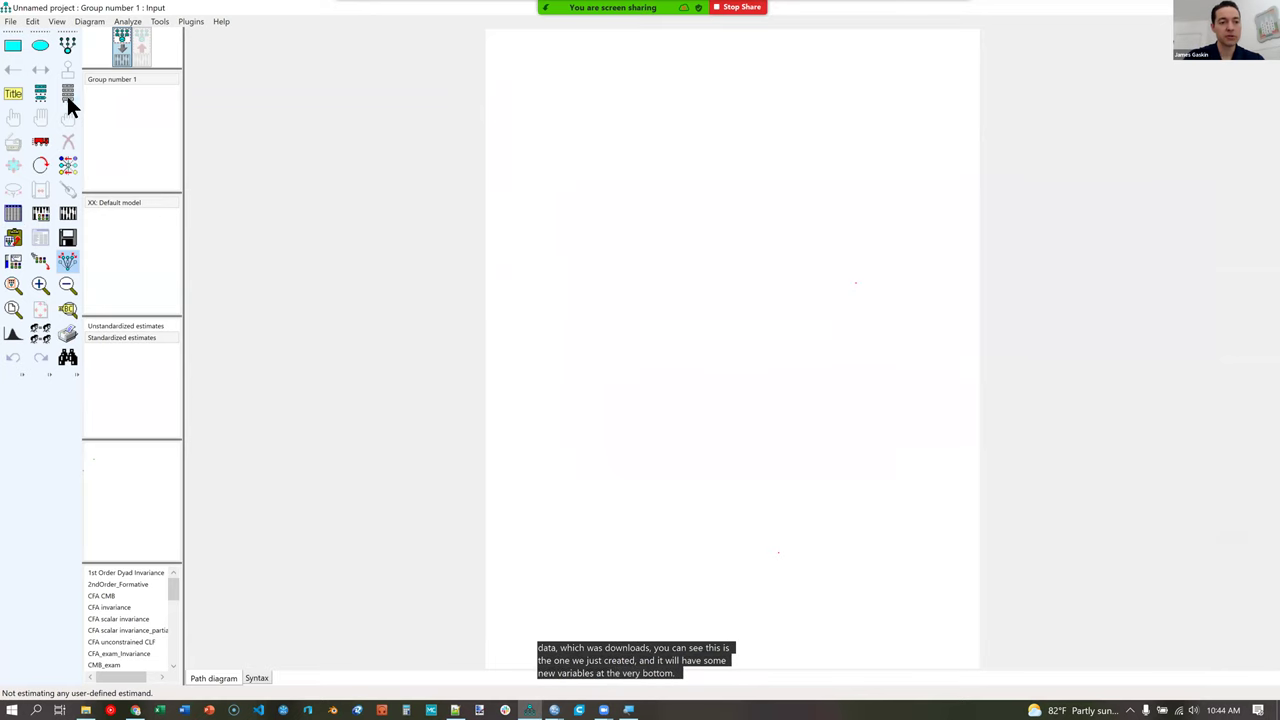
# Place the imputed variables on the canvas: CU, Playfulness, Anxiety_F and Usefulness in a left column, IA in the middle and DecQuality at the right.
pyautogui.hotkey('ctrl', 'shift', 'd')
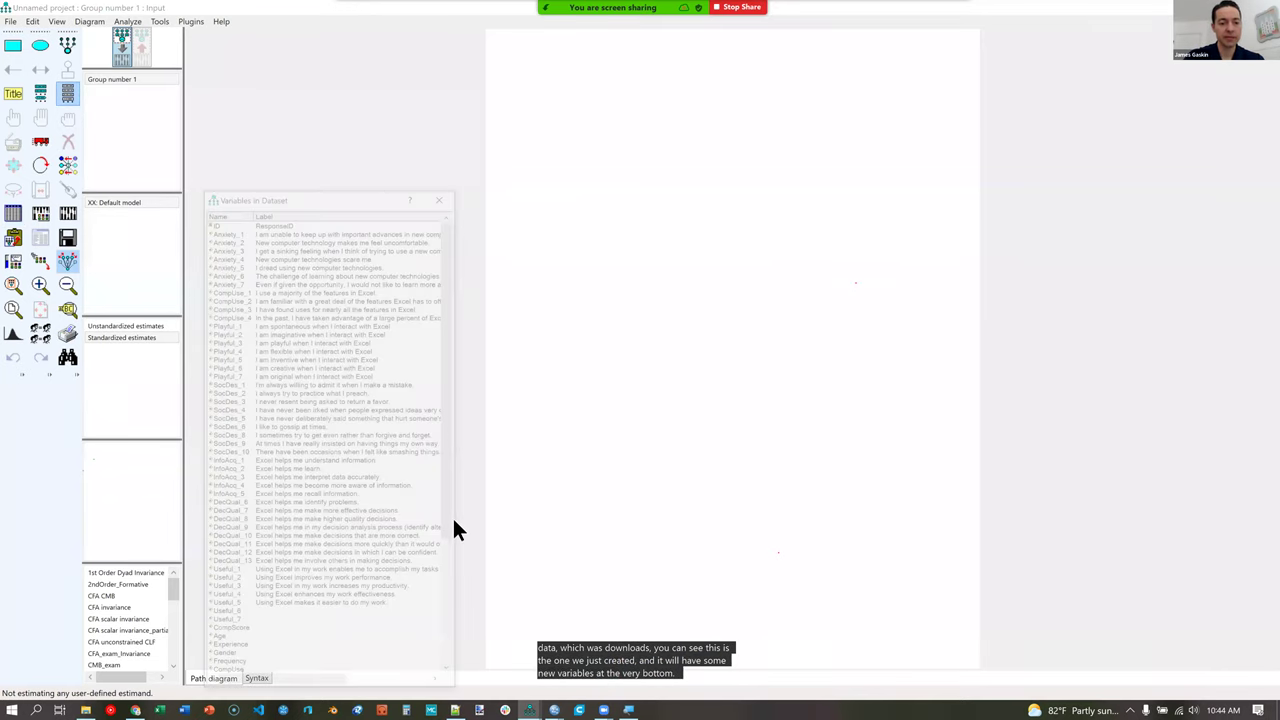
pyautogui.scroll(-5, 307, 588)
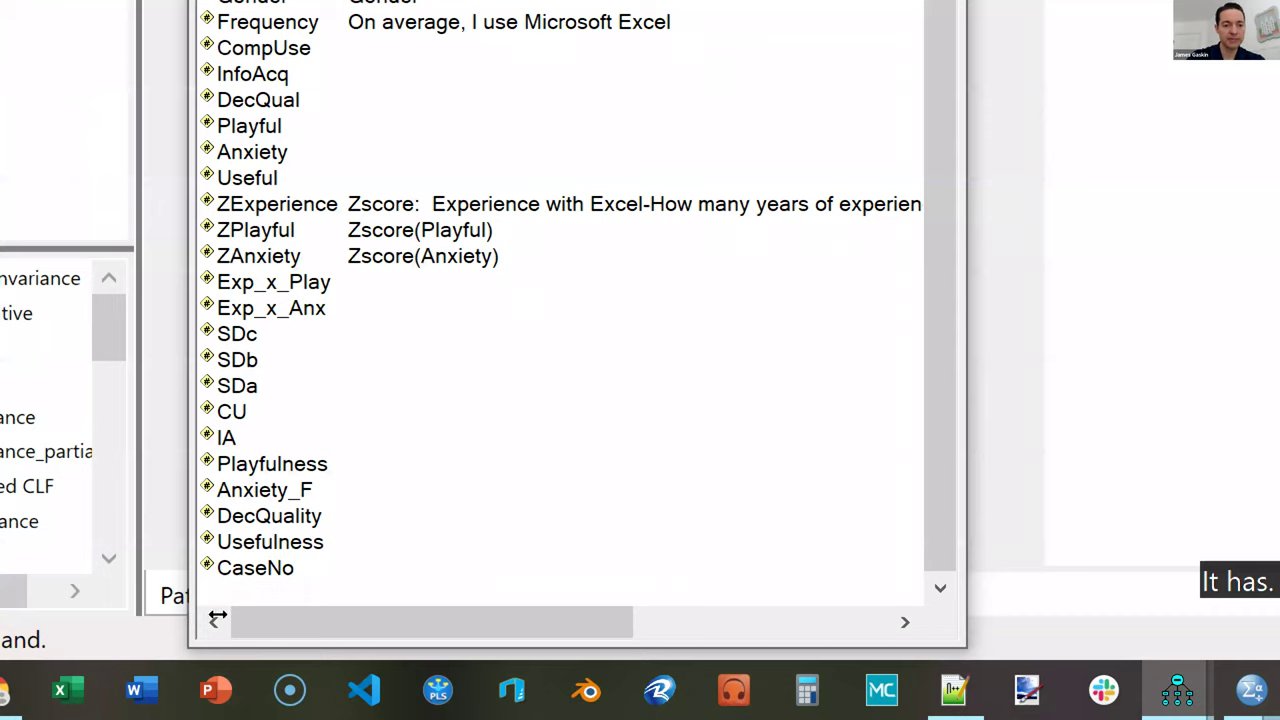
pyautogui.press('s')
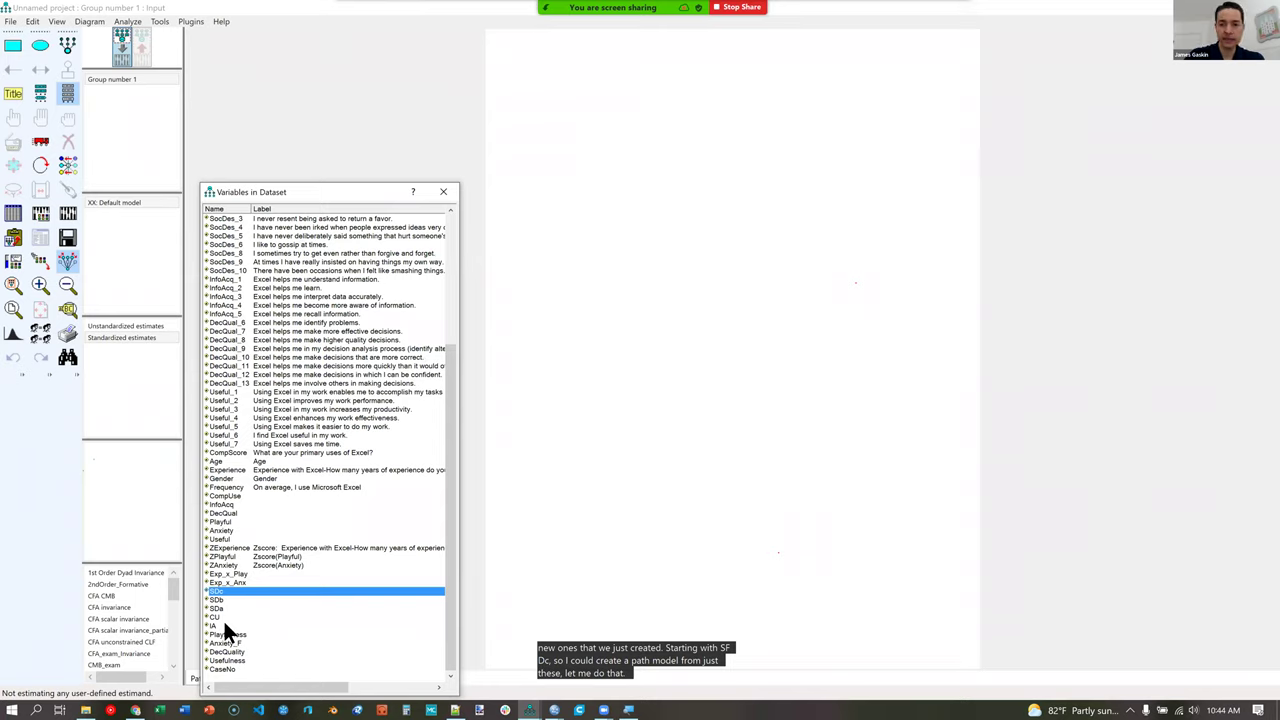
pyautogui.moveTo(213, 625); pyautogui.dragTo(741, 305)
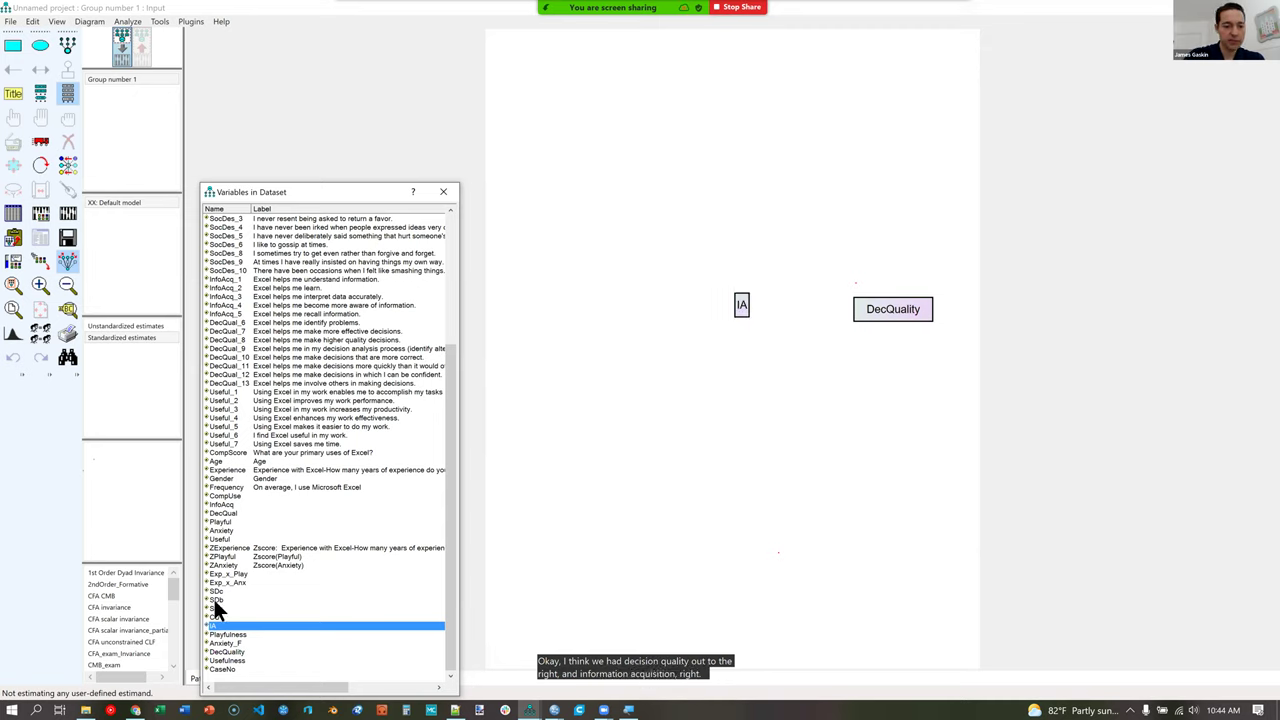
pyautogui.moveTo(215, 616); pyautogui.dragTo(548, 266)
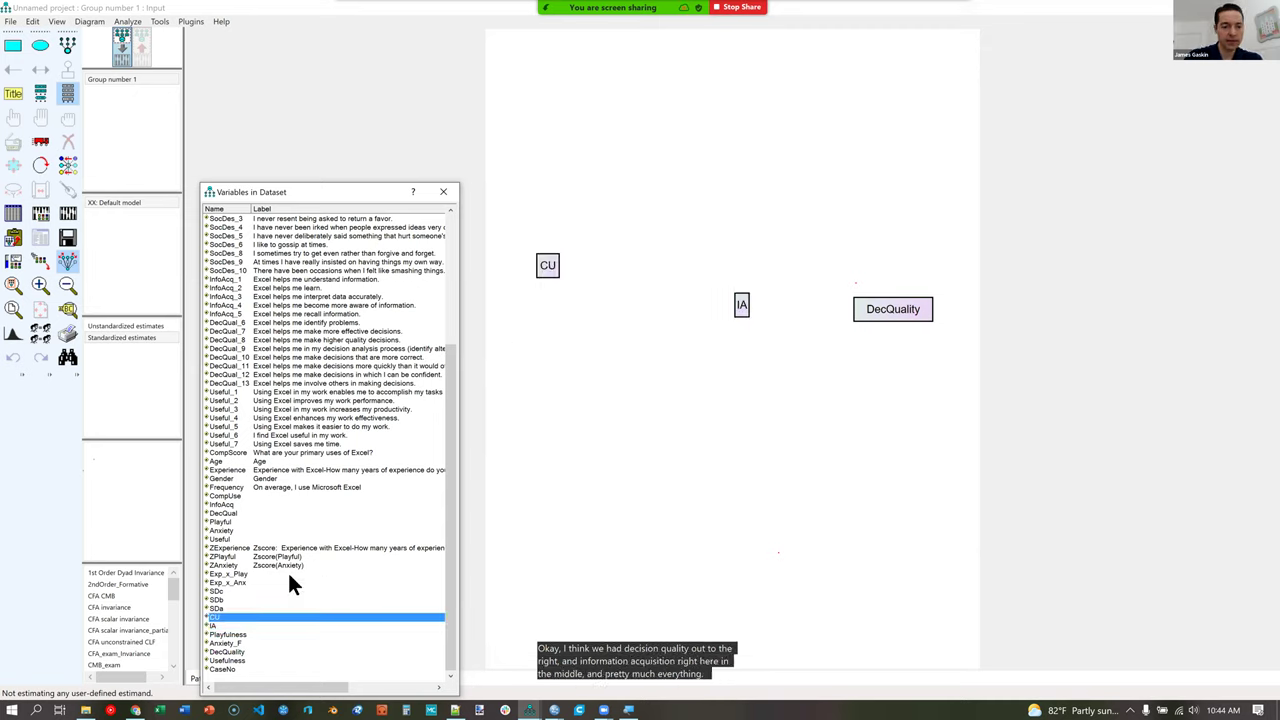
pyautogui.moveTo(243, 634); pyautogui.dragTo(549, 334)
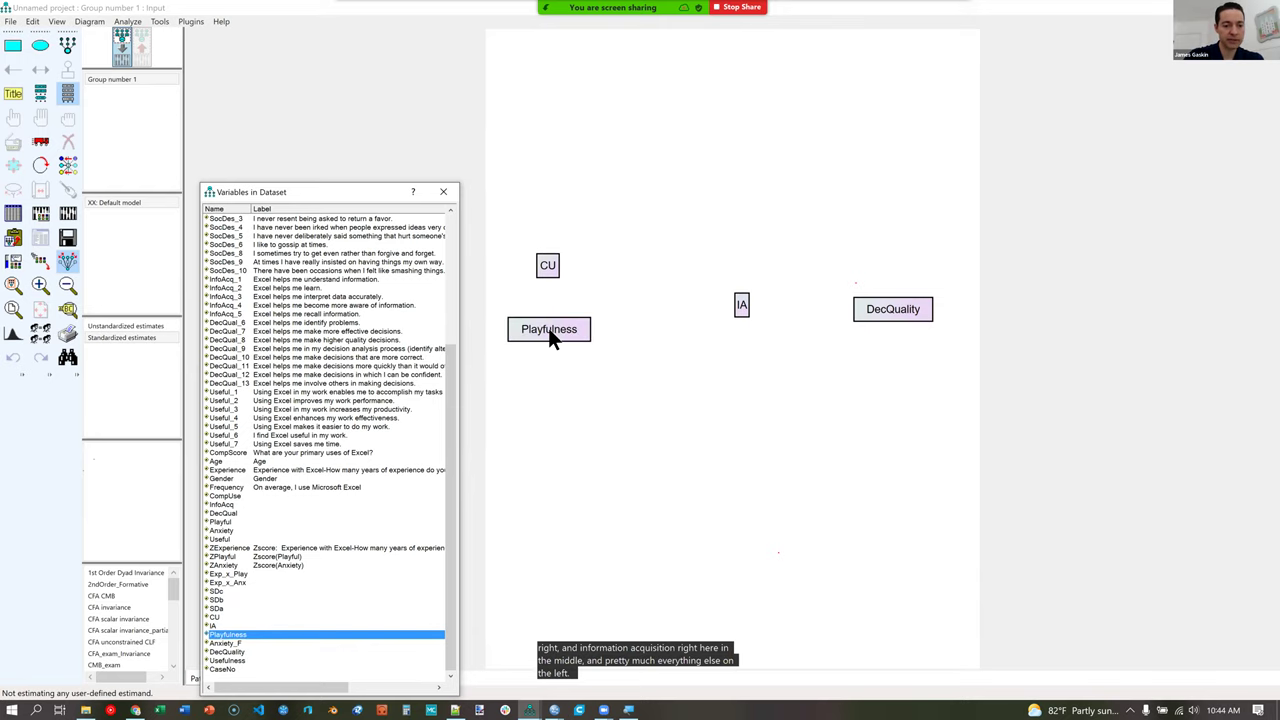
pyautogui.moveTo(225, 643); pyautogui.dragTo(567, 385)
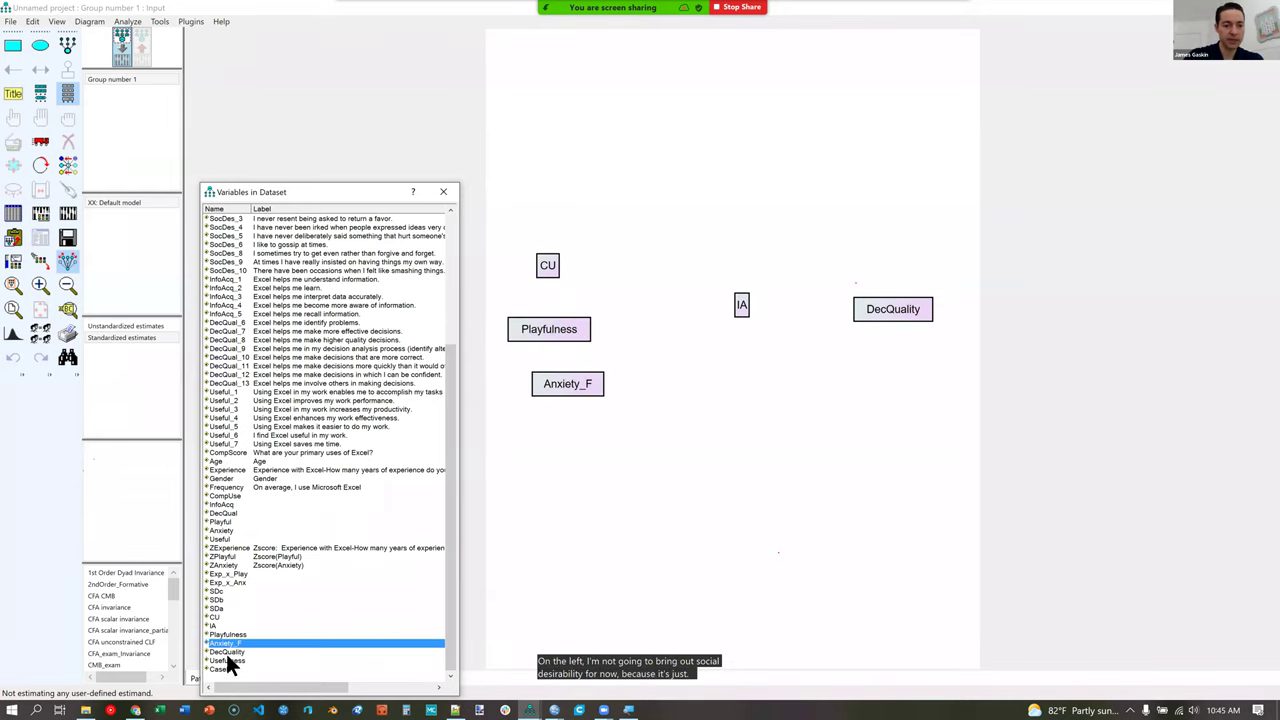
pyautogui.moveTo(230, 665); pyautogui.dragTo(549, 440)
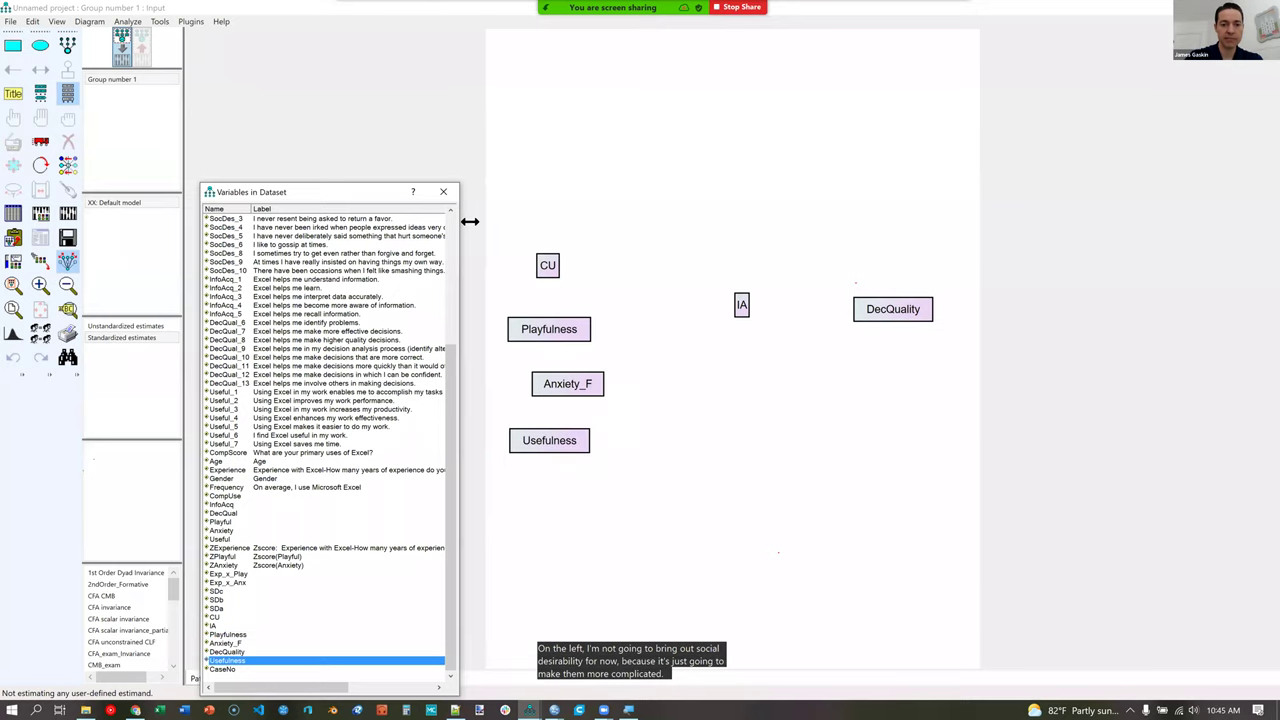
pyautogui.click(447, 192)
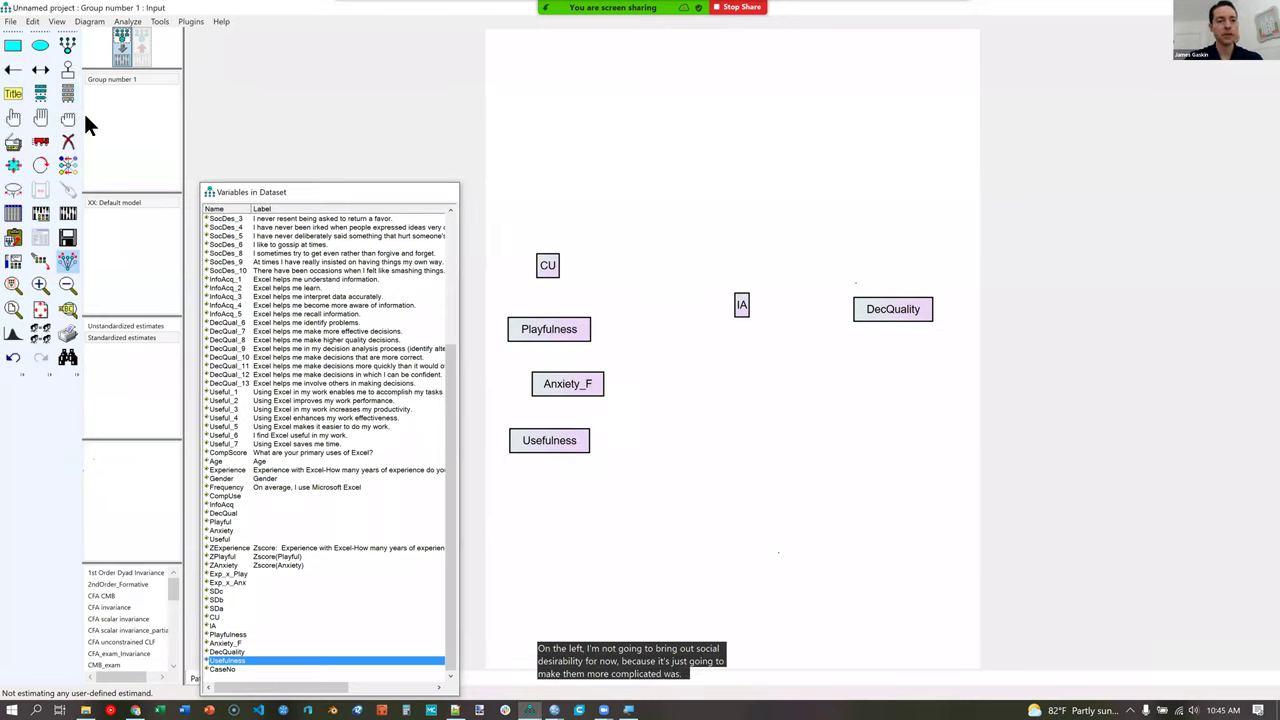
# Resize the observed variables uniformly and draw paths from CU, Playfulness, Anxiety_F and Usefulness to IA, and from IA to DecQuality.
pyautogui.click(191, 22)
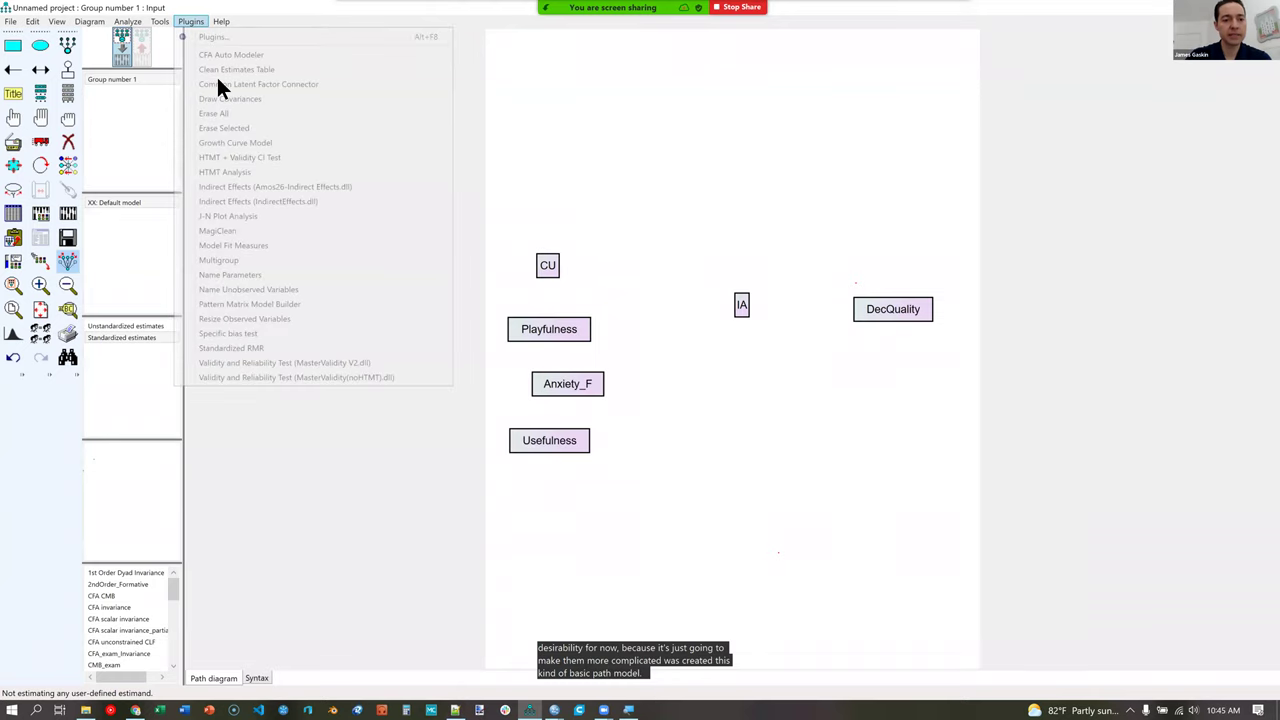
pyautogui.click(282, 319)
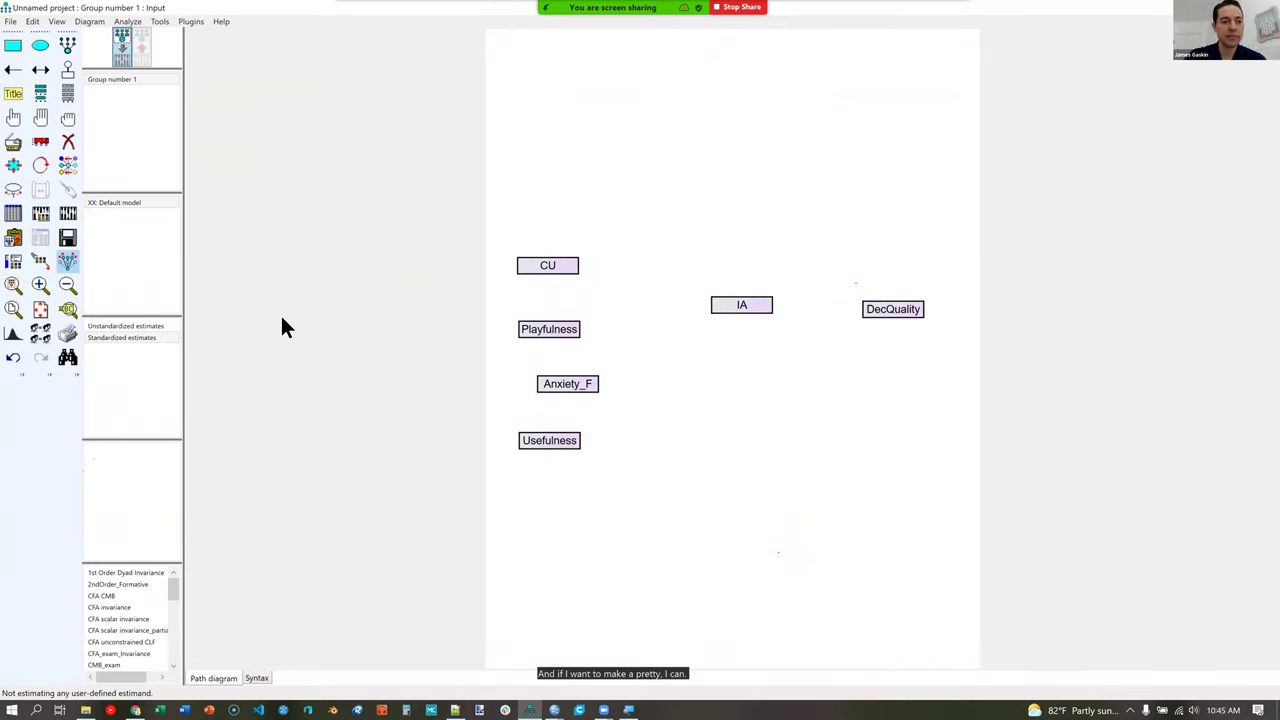
pyautogui.click(13, 69)
pyautogui.moveTo(766, 307)
pyautogui.mouseDown()
pyautogui.moveTo(900, 323)
pyautogui.moveTo(890, 318)
pyautogui.mouseUp()
pyautogui.moveTo(560, 270); pyautogui.dragTo(718, 305)
pyautogui.moveTo(570, 330); pyautogui.dragTo(718, 305)
pyautogui.moveTo(590, 385); pyautogui.dragTo(720, 315)
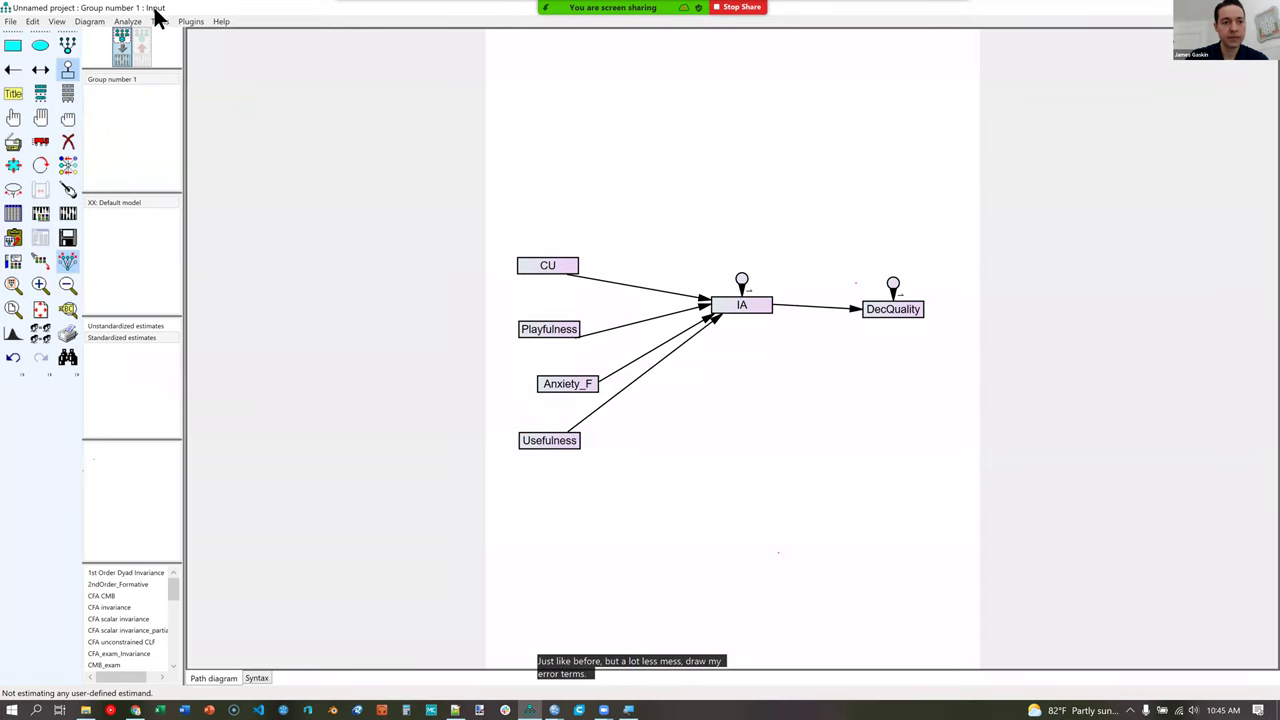
# Name the error terms on IA and DecQuality and draw covariances among CU, Playfulness, Anxiety_F and Usefulness.
pyautogui.click(191, 21)
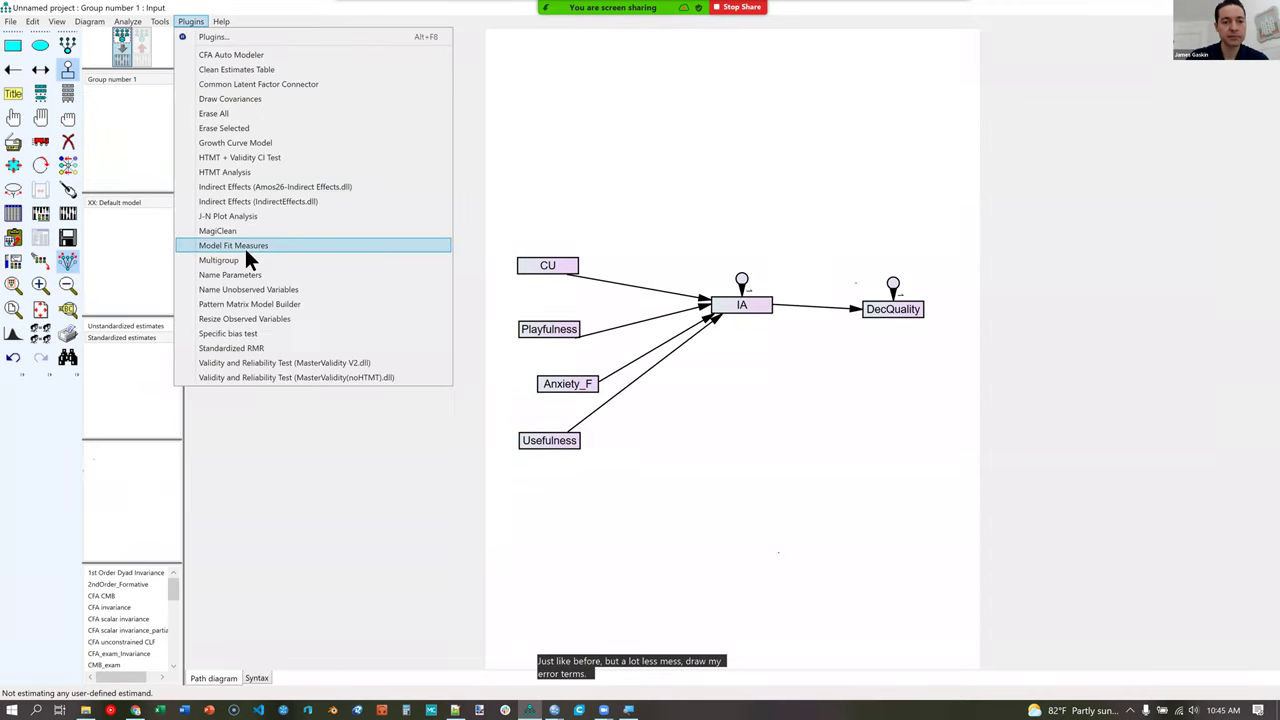
pyautogui.click(248, 289)
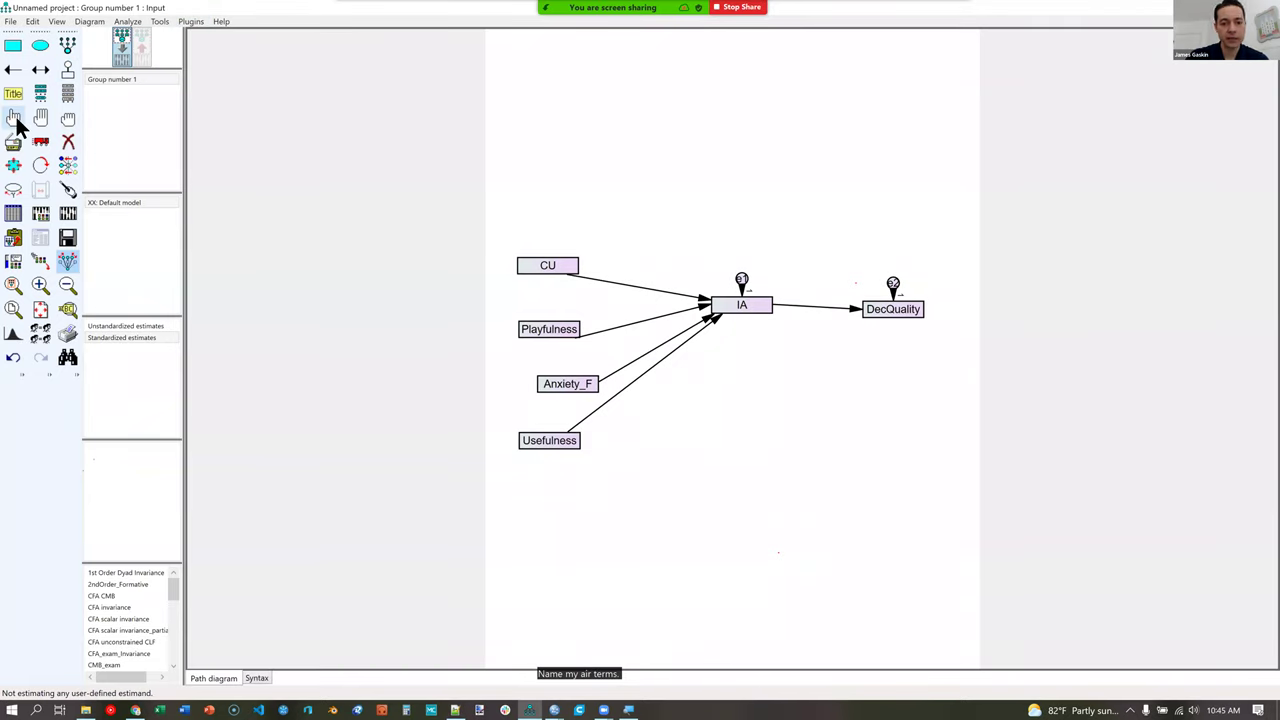
pyautogui.click(191, 22)
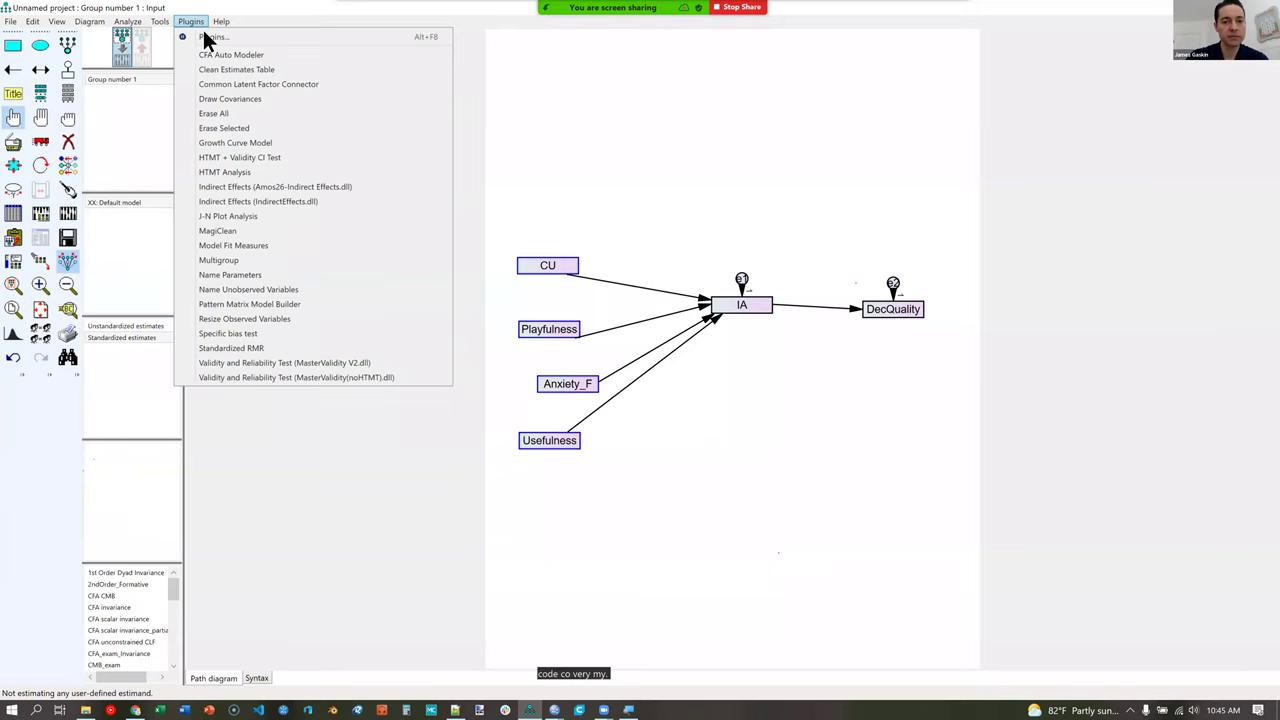
pyautogui.click(210, 98)
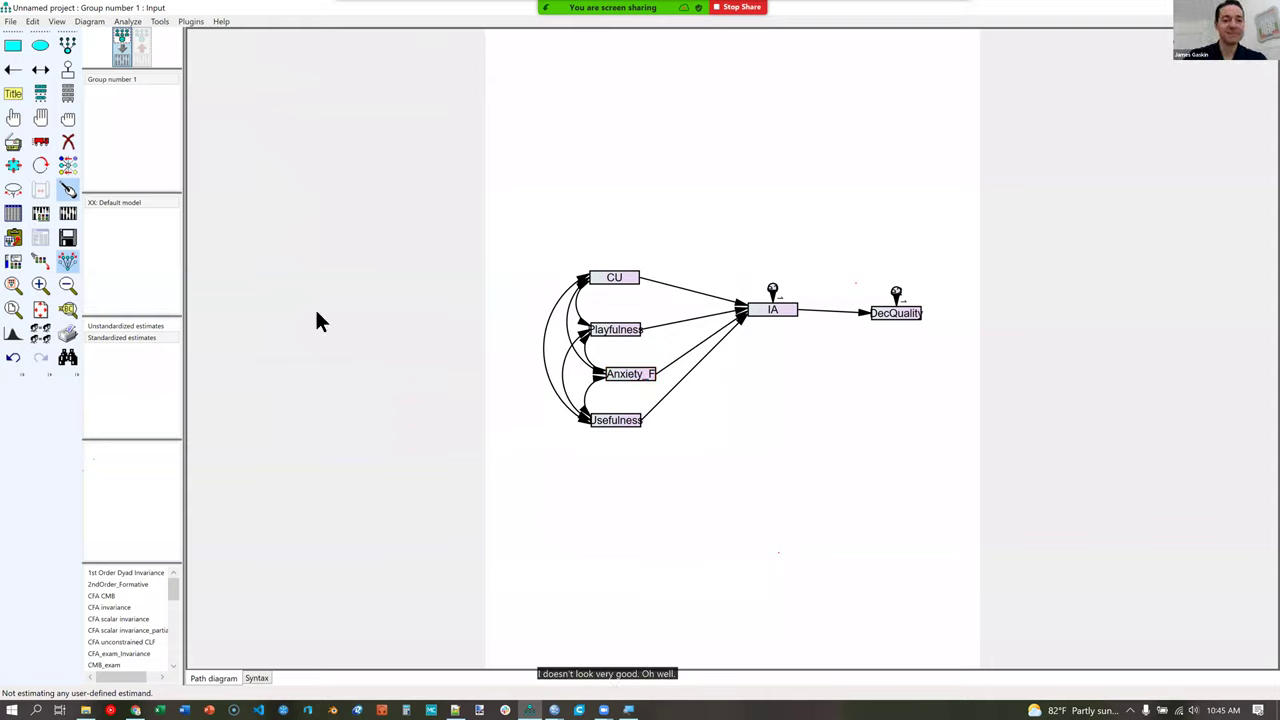
# Include standardized estimates and squared multiple correlations in the analysis output.
pyautogui.click(47, 213)
pyautogui.click(580, 204)
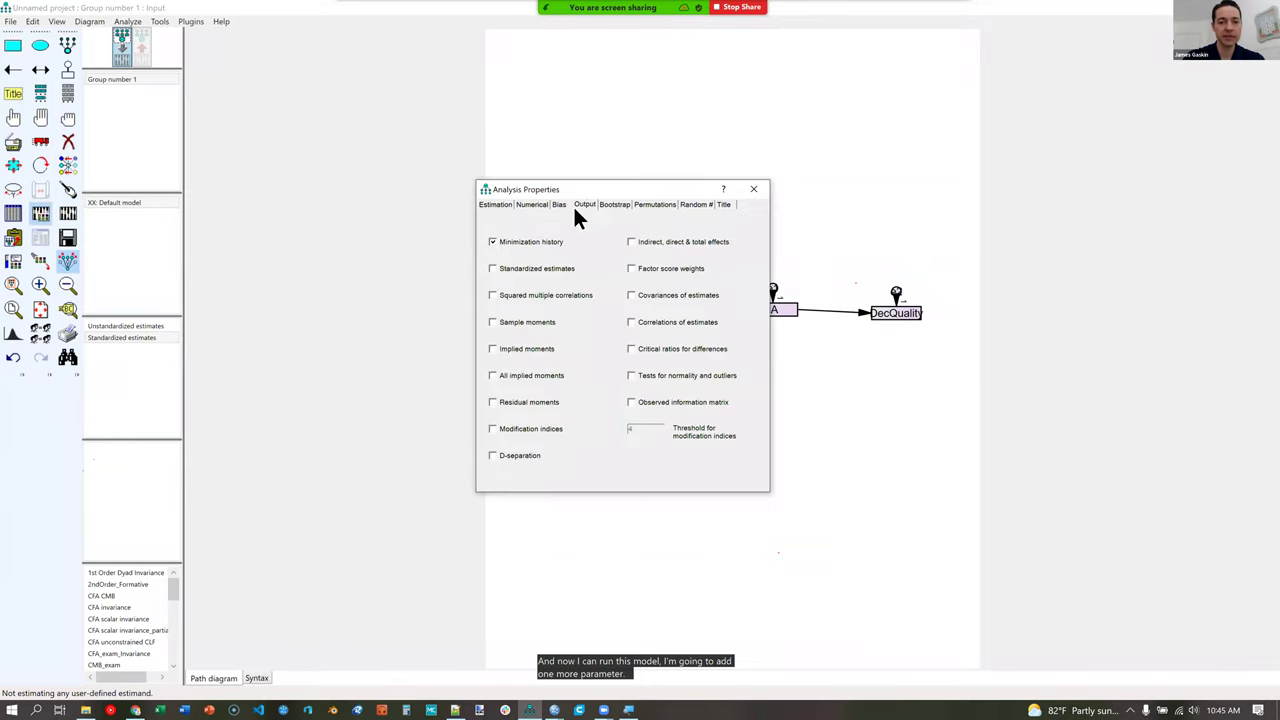
pyautogui.click(525, 294)
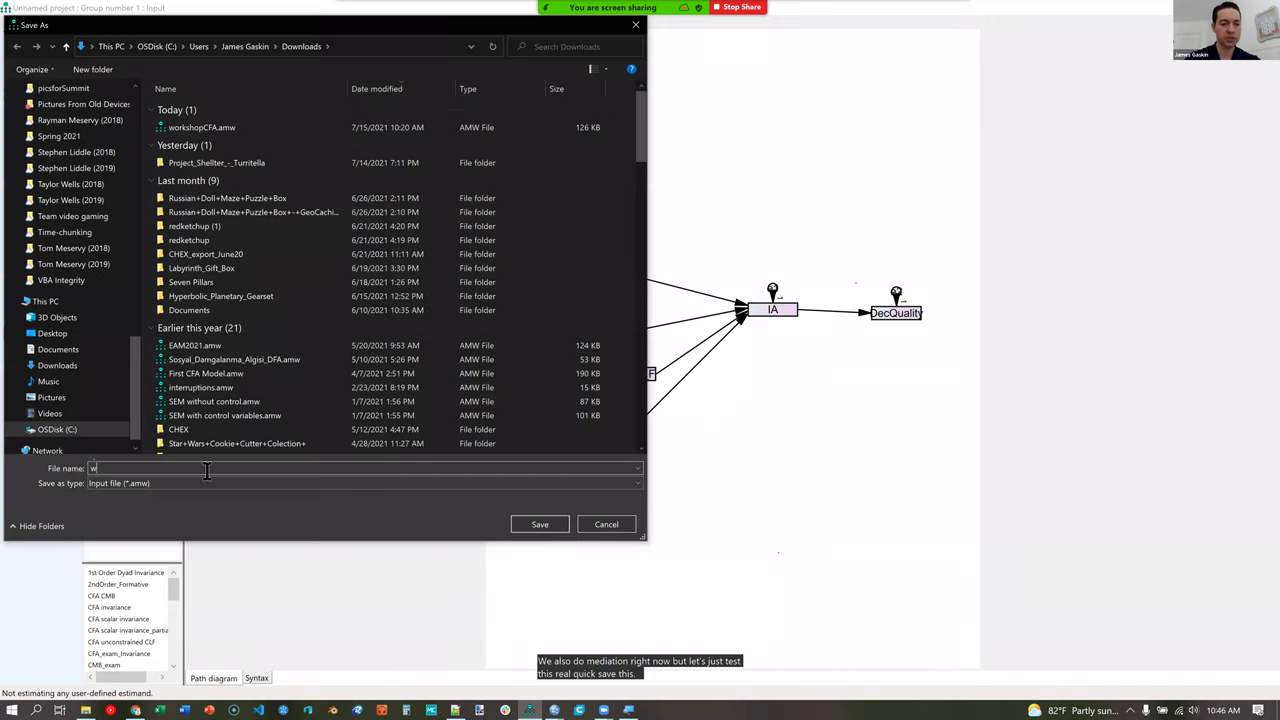
# Save the path model as workshopPath and calculate its estimates for viewing on the diagram.
pyautogui.write('workshopPath')
pyautogui.press('Return')
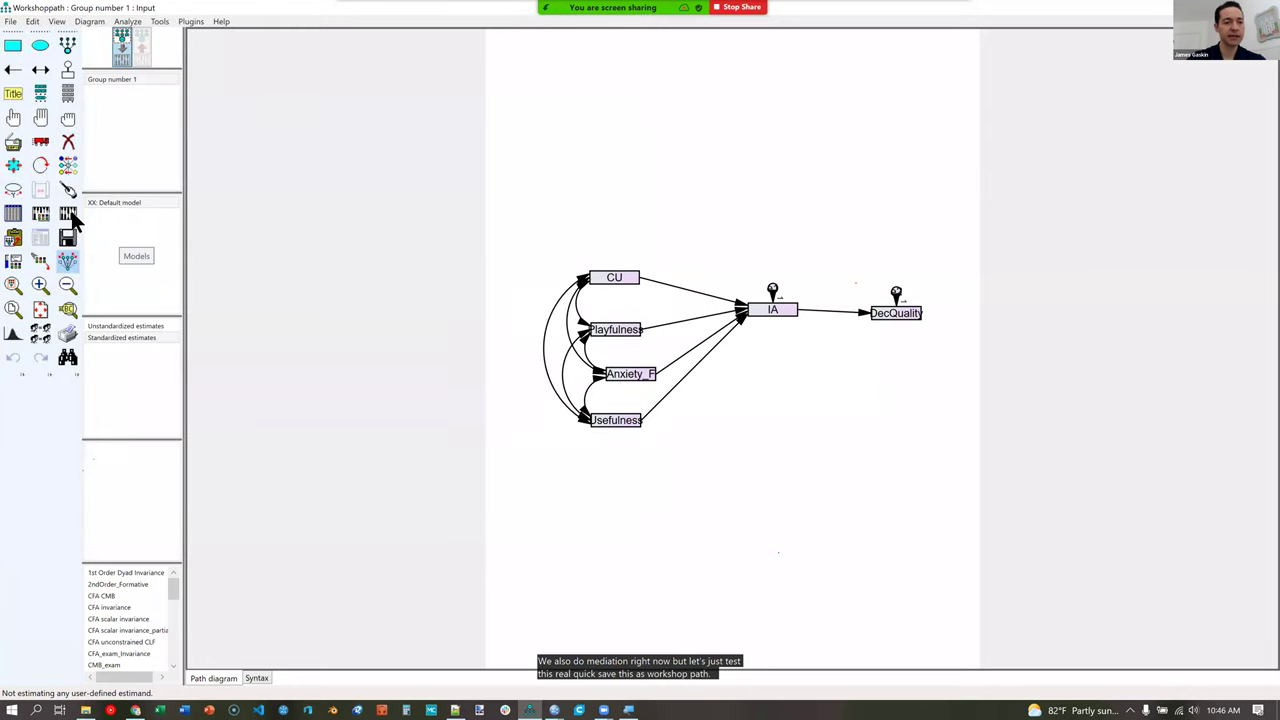
pyautogui.click(69, 213)
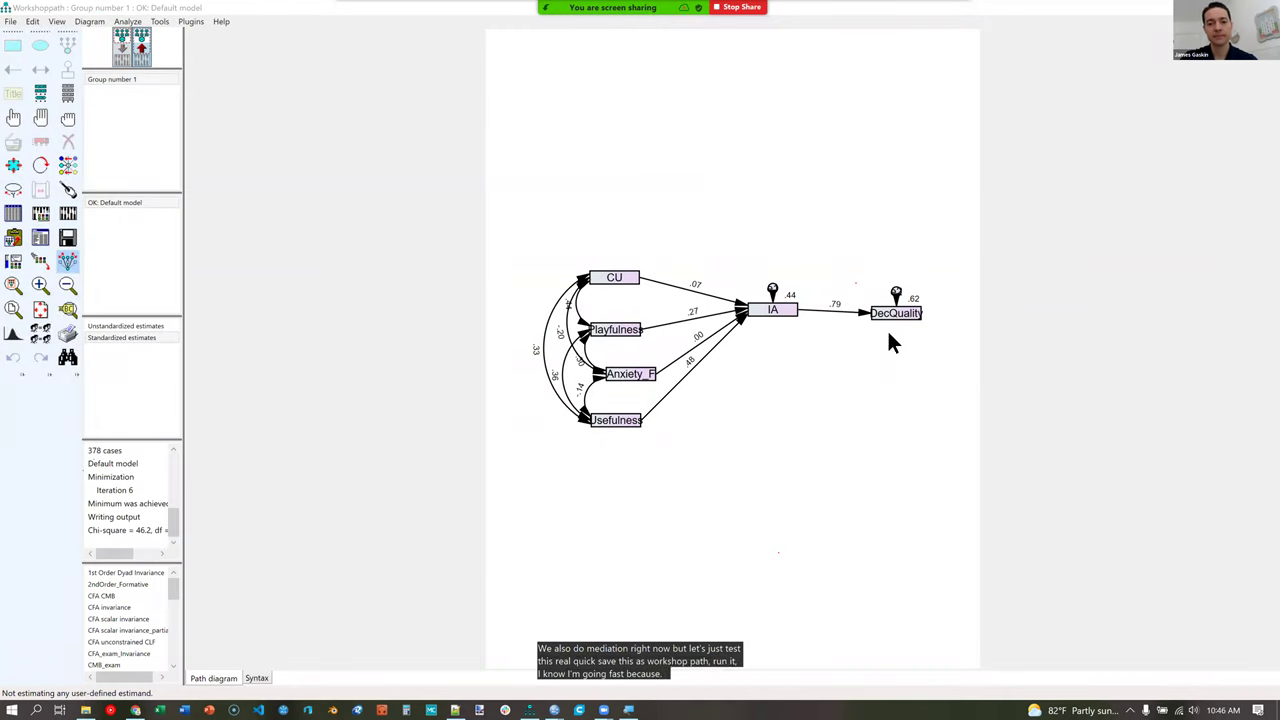
pyautogui.scroll(4, 788, 297)
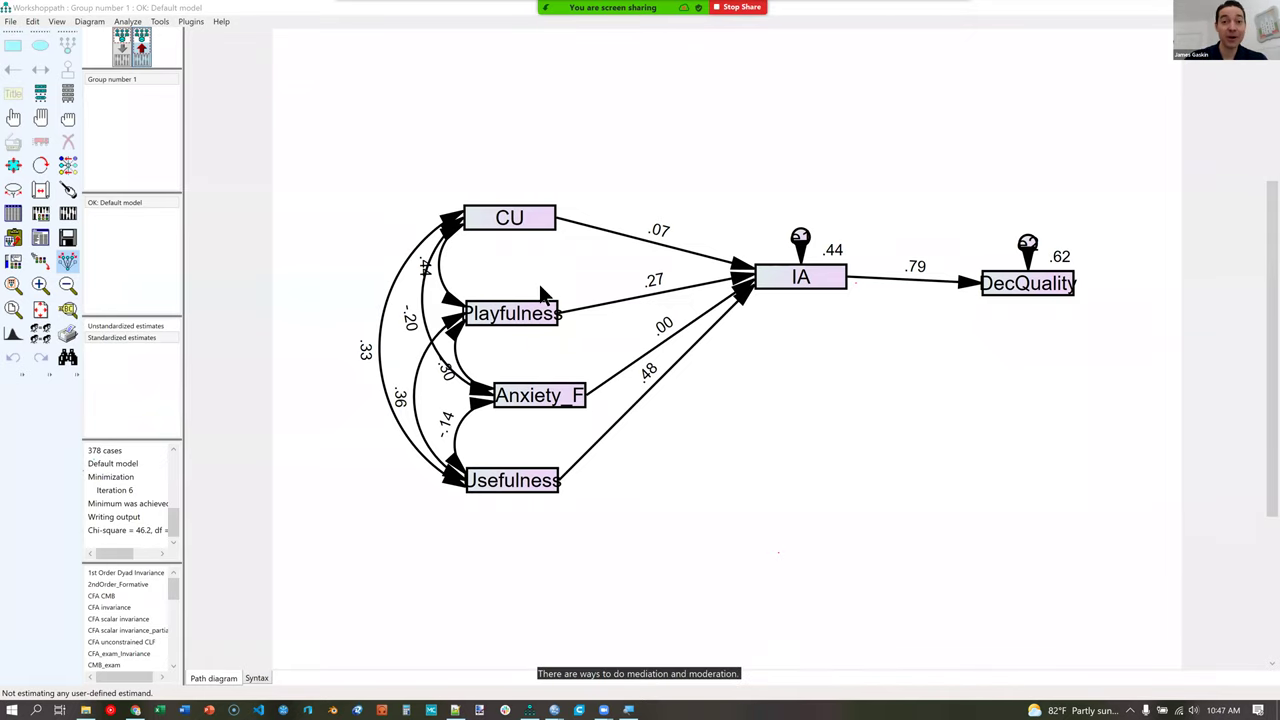
# Add a second group to the path model and open the data file assignments for the groups.
pyautogui.doubleClick(129, 78)
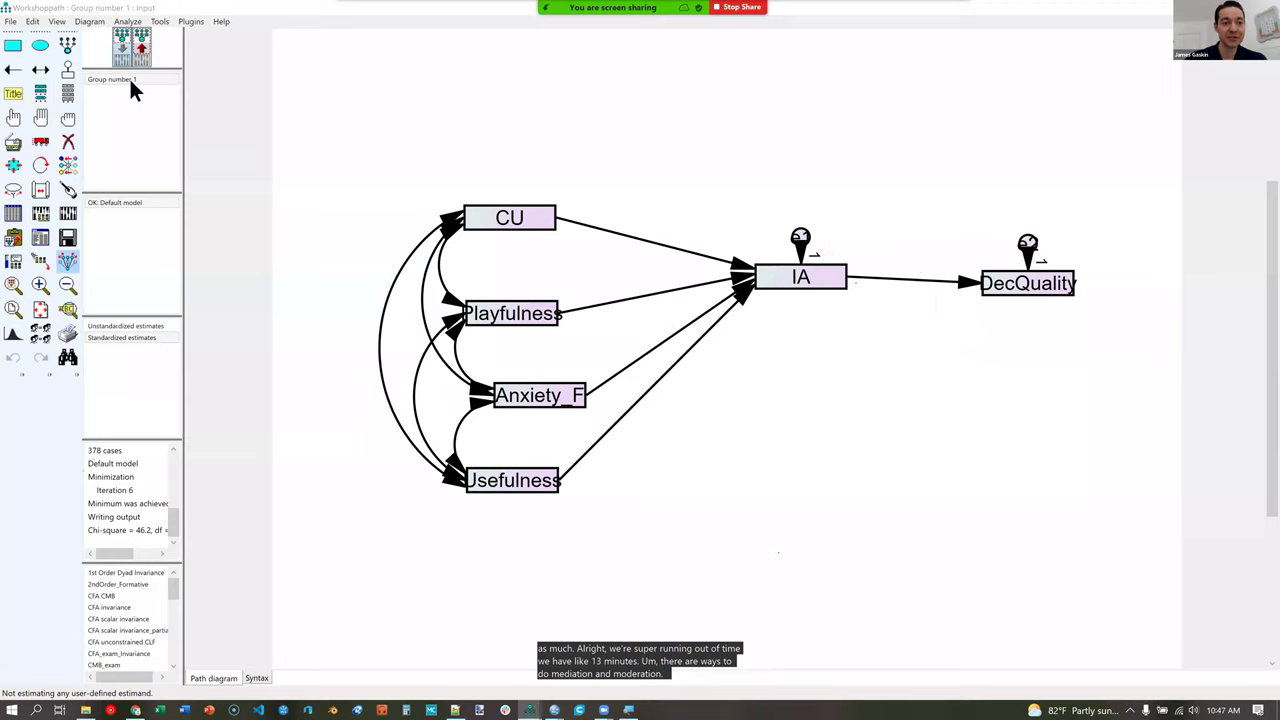
pyautogui.click(181, 200)
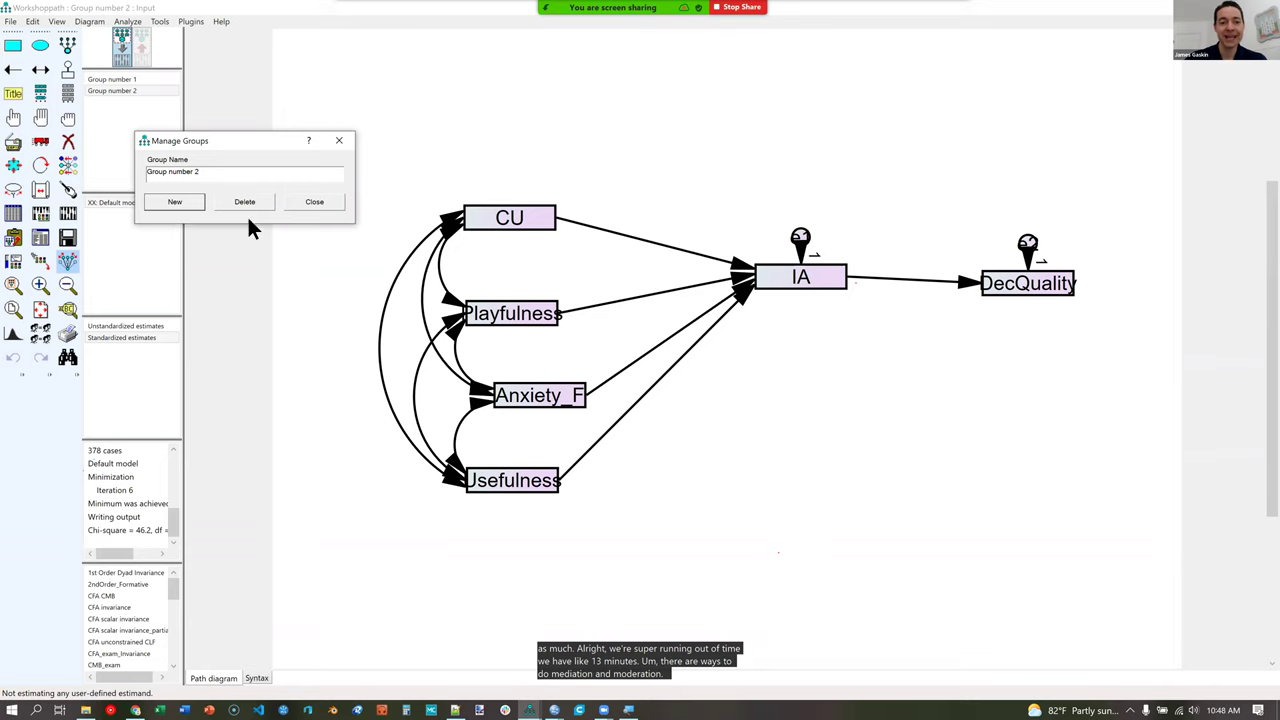
pyautogui.click(308, 201)
pyautogui.click(13, 213)
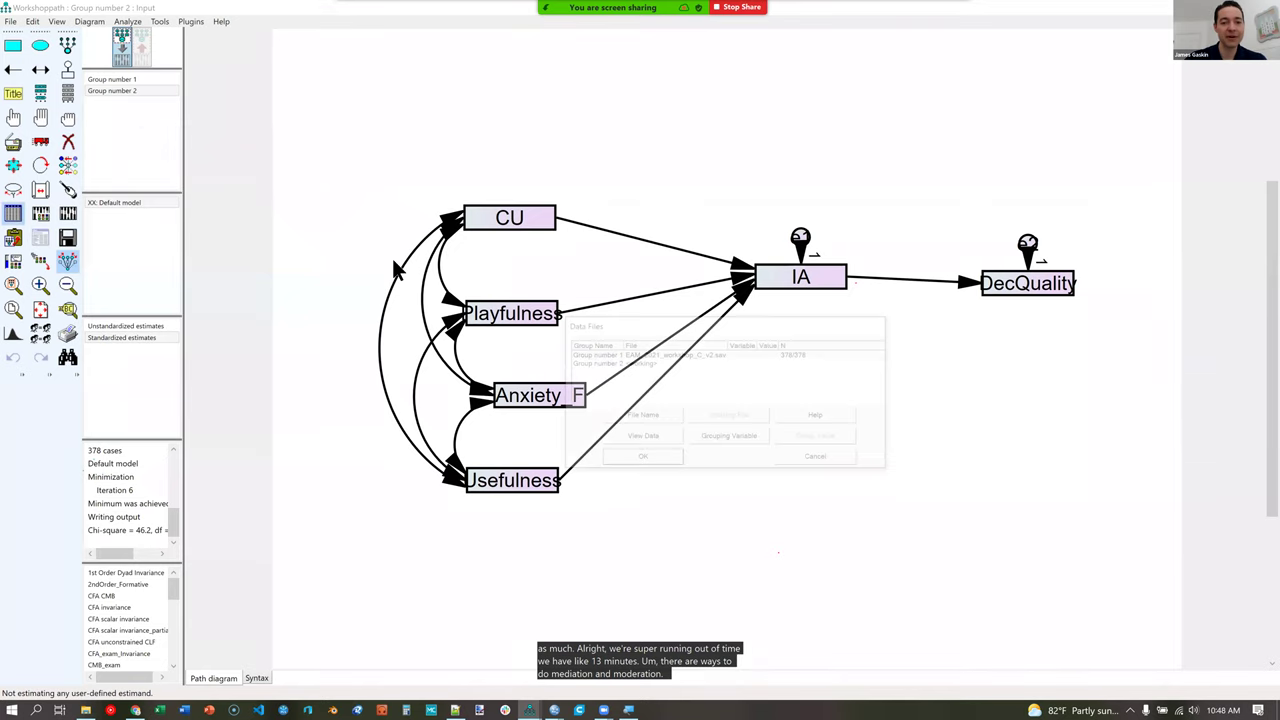